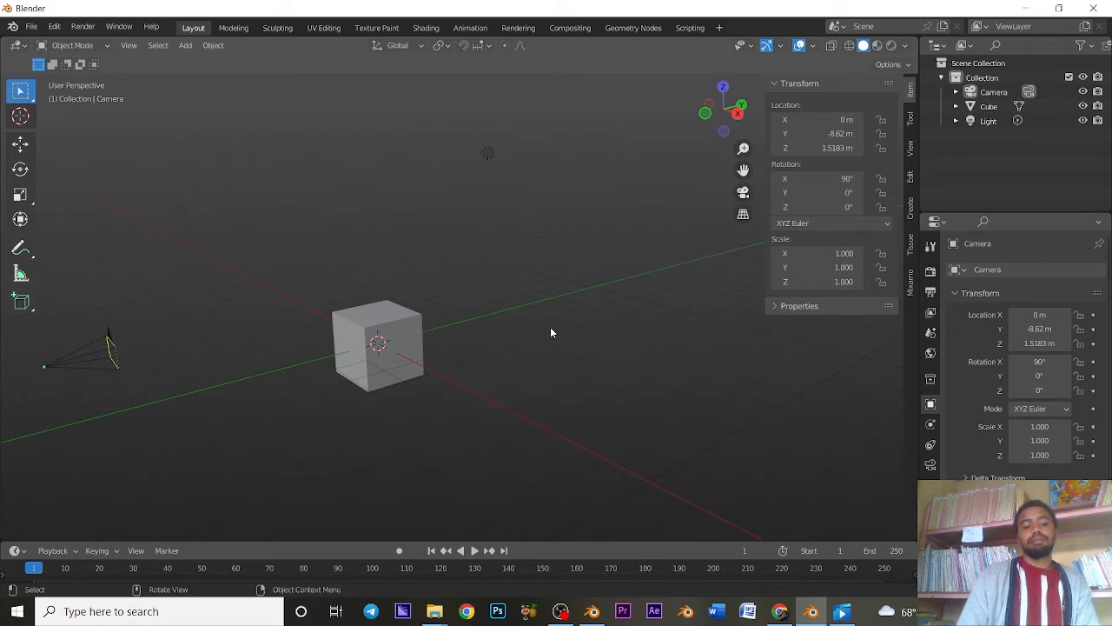
Step: Delete the default cube from the scene
middle_drag(454, 326, 529, 292)
click(508, 283)
key(x)
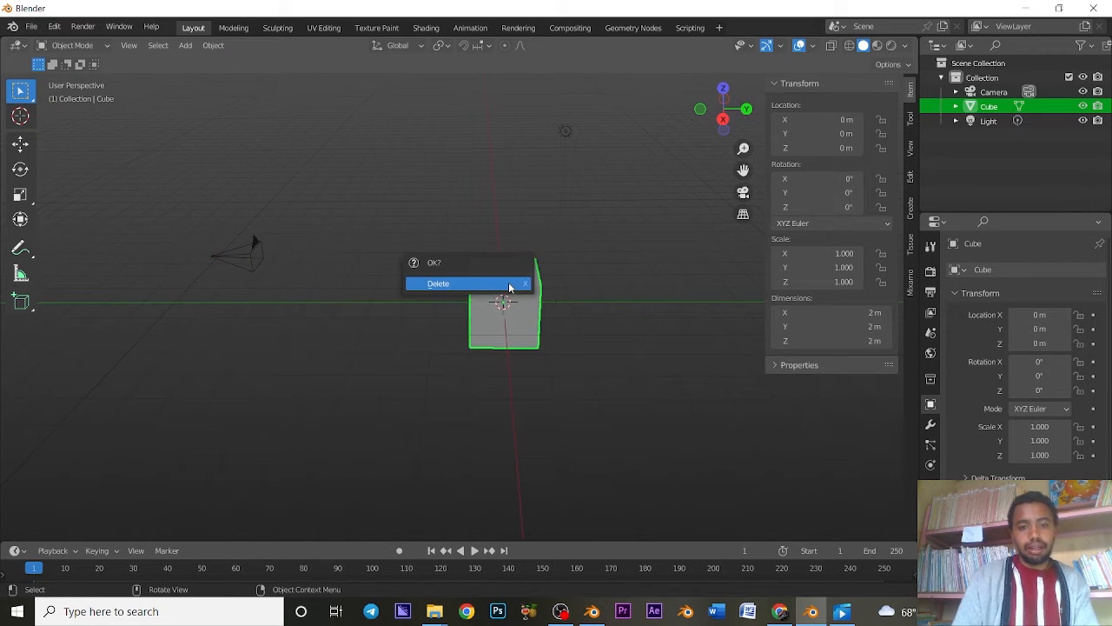
click(497, 288)
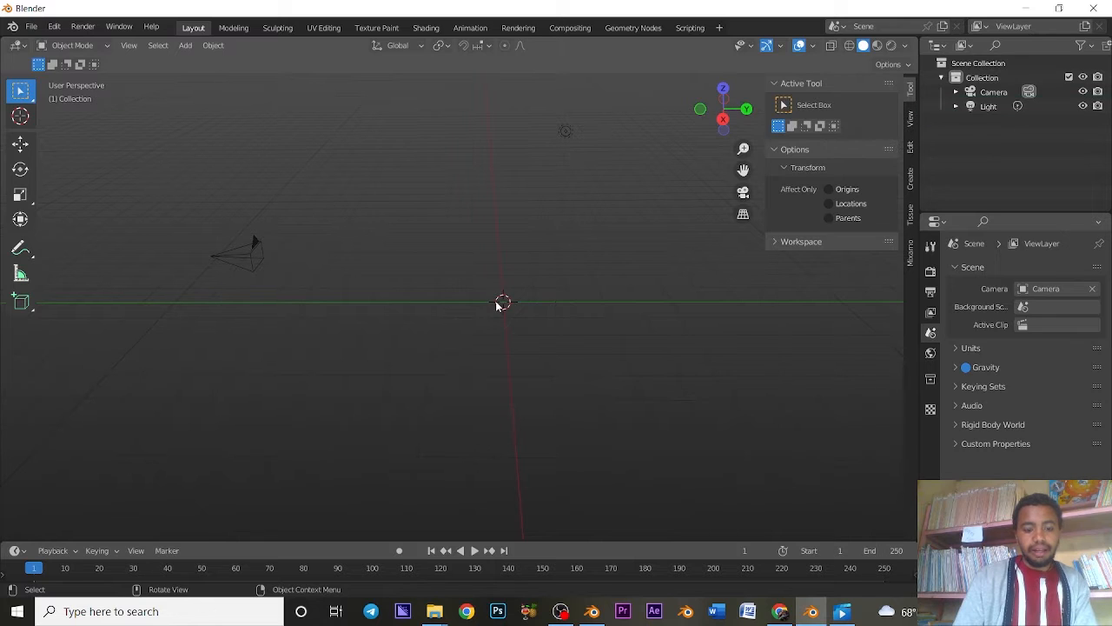
Step: Add a circle mesh at the world origin and set its vertices to 3 to form a triangle
key(shift+a)
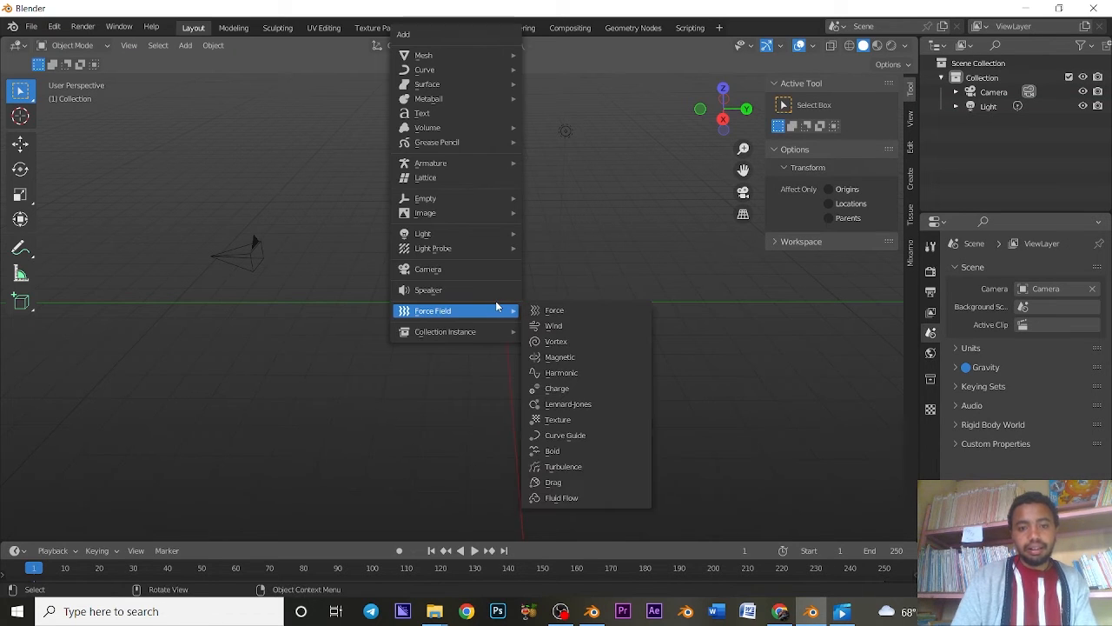
mouse_move(491, 56)
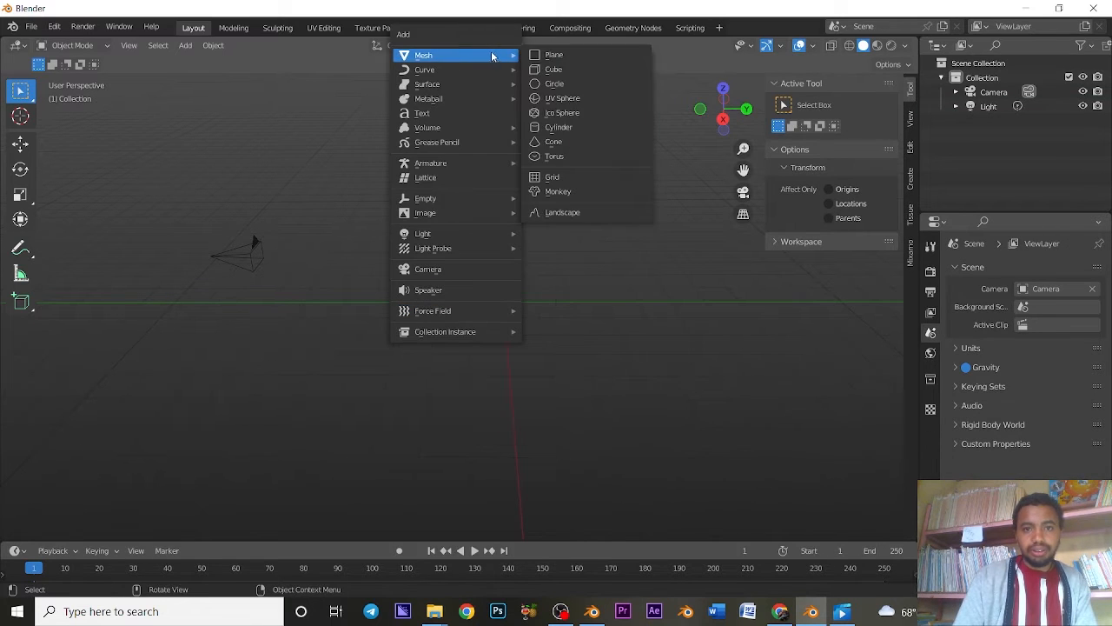
click(554, 84)
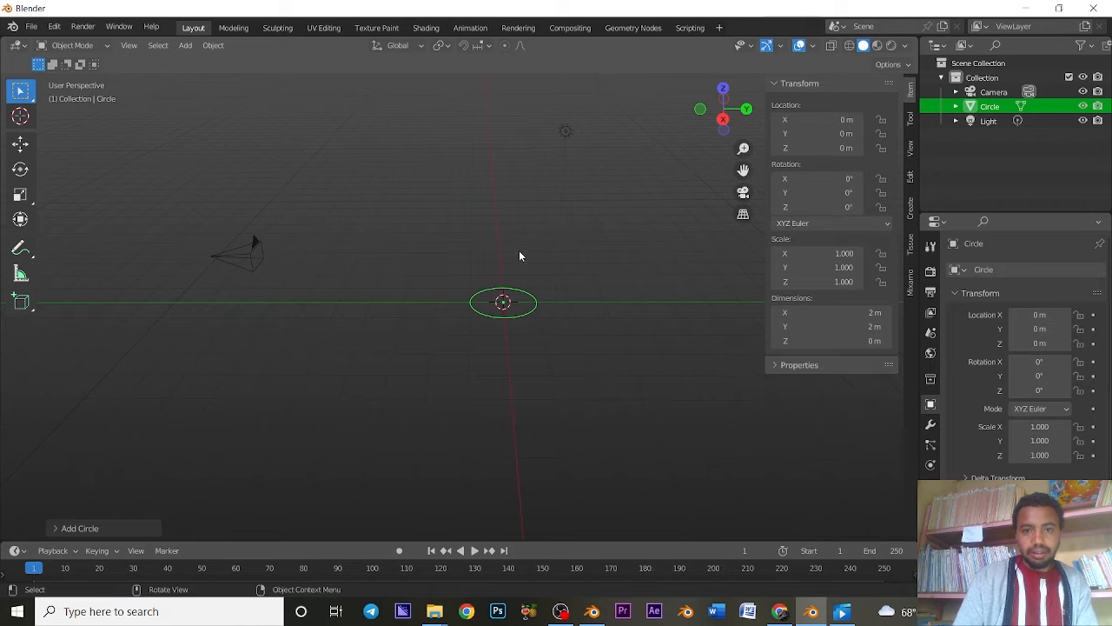
mouse_move(519, 256)
middle_down()
mouse_move(546, 310)
mouse_move(517, 324)
mouse_move(515, 265)
middle_up()
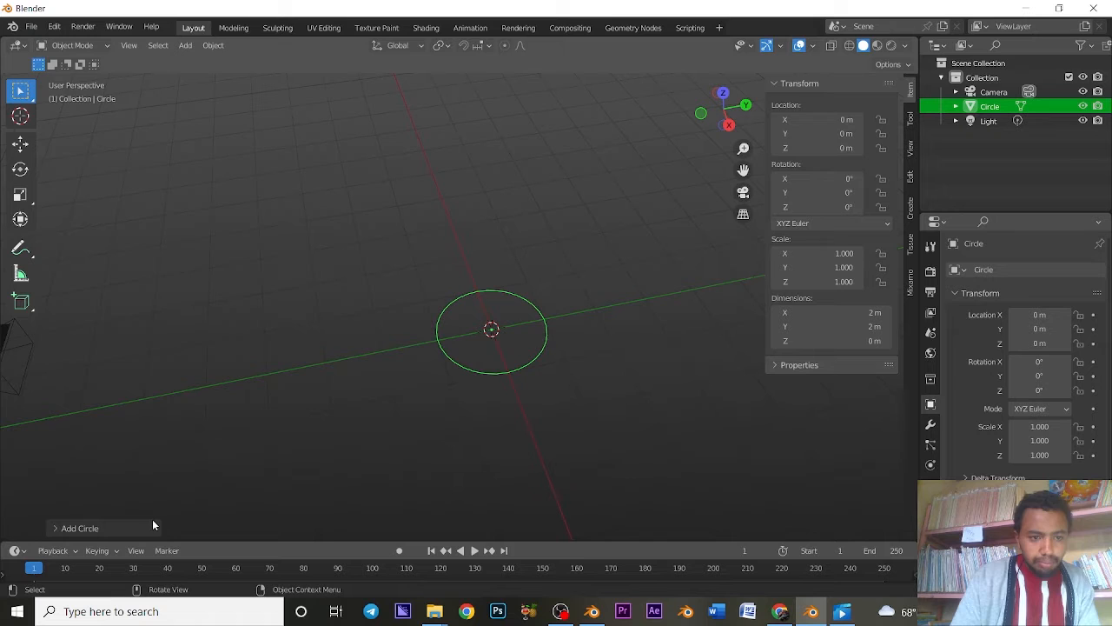
click(59, 528)
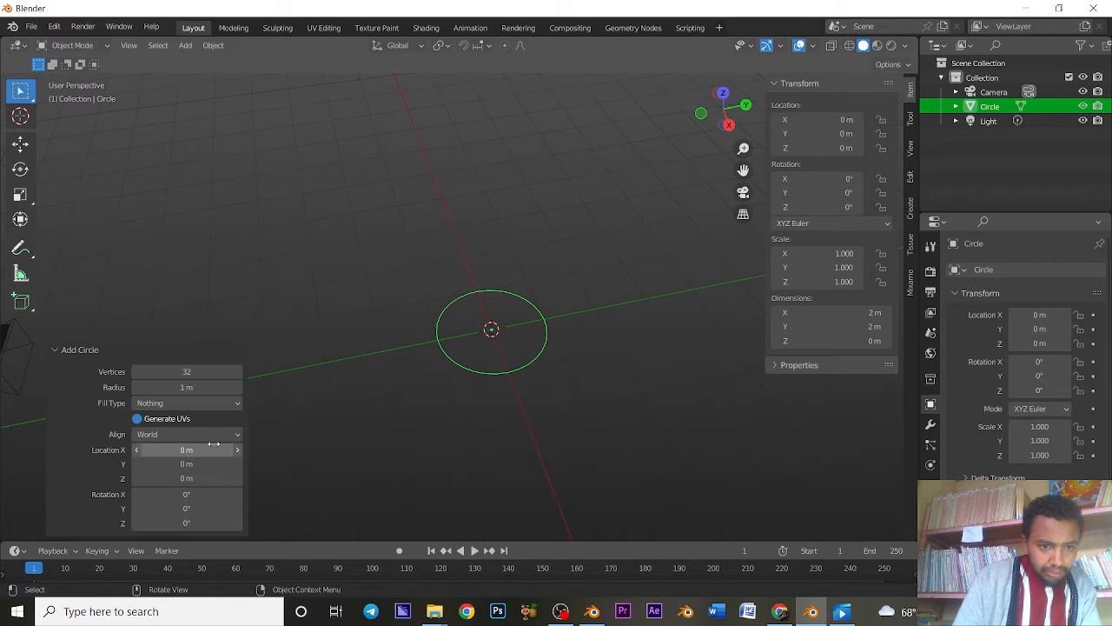
click(209, 371)
text(3)
key(Return)
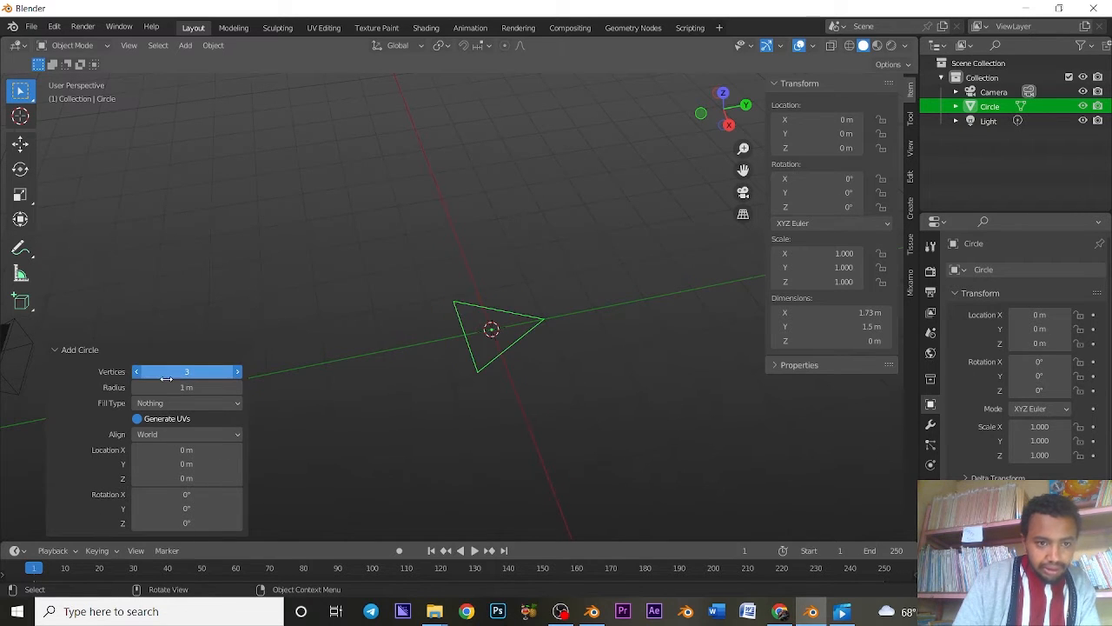
click(592, 357)
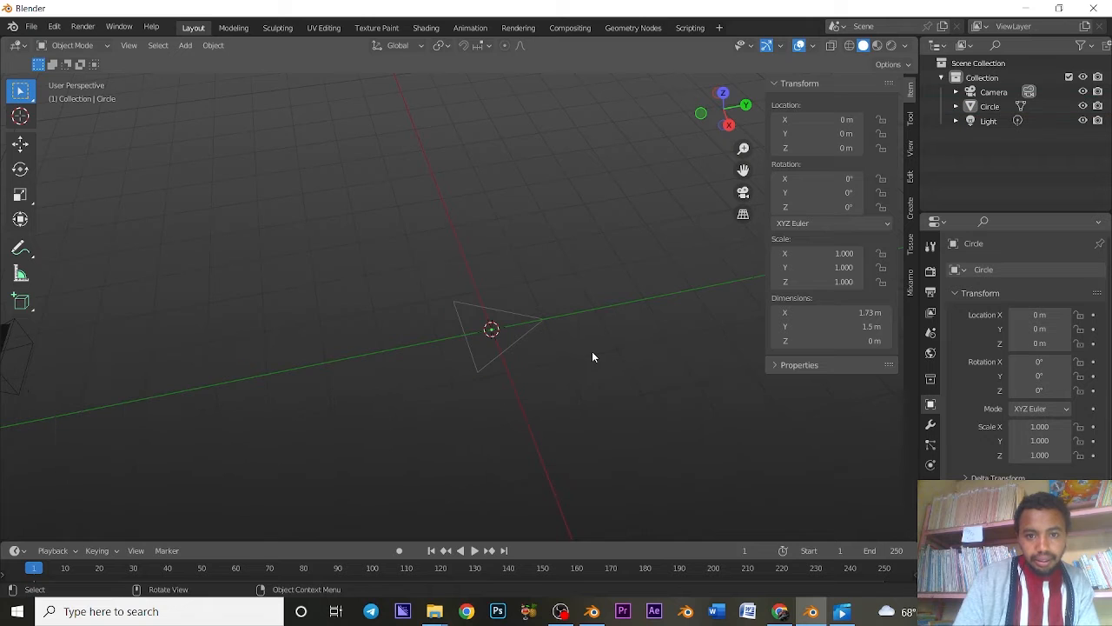
Step: Duplicate the triangle and move the copy about 0.56 m along the global Y axis
click(515, 342)
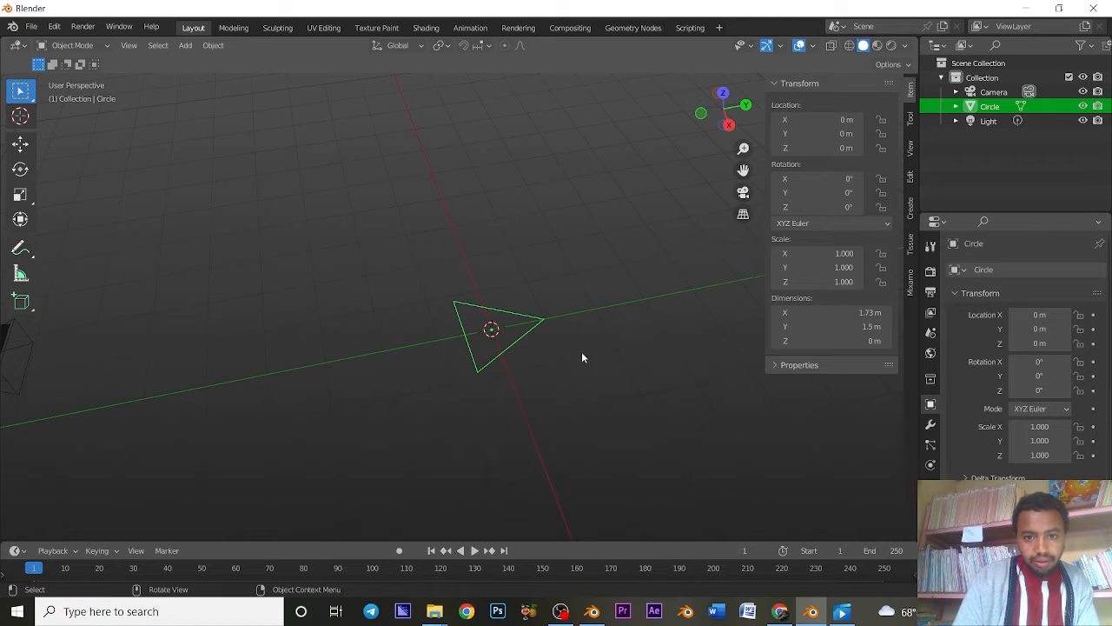
middle_drag(608, 367, 537, 255)
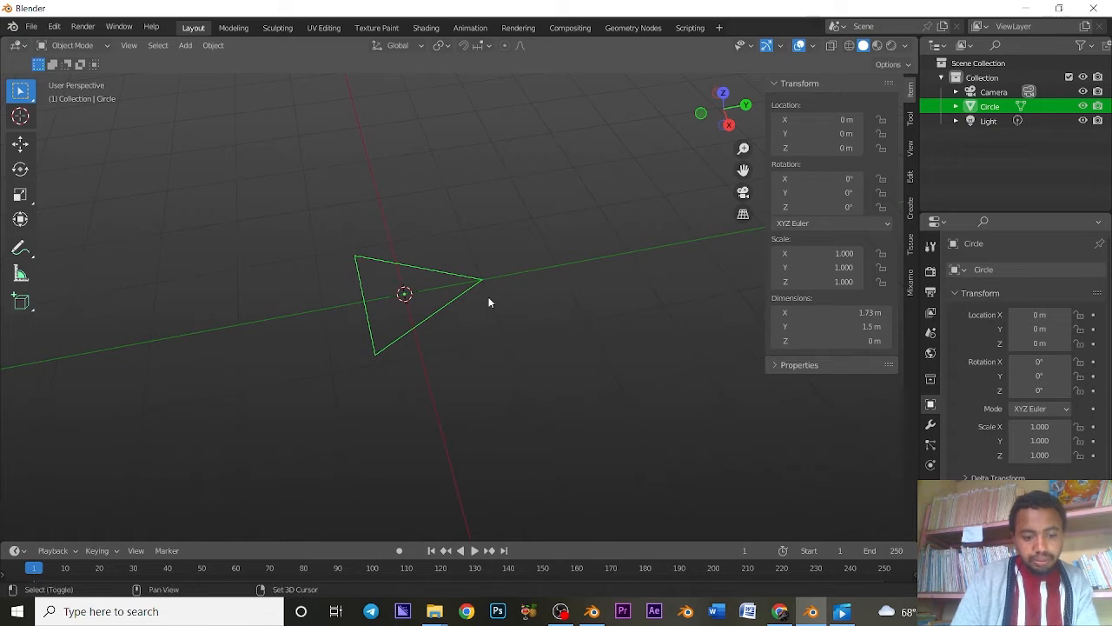
key(shift+d)
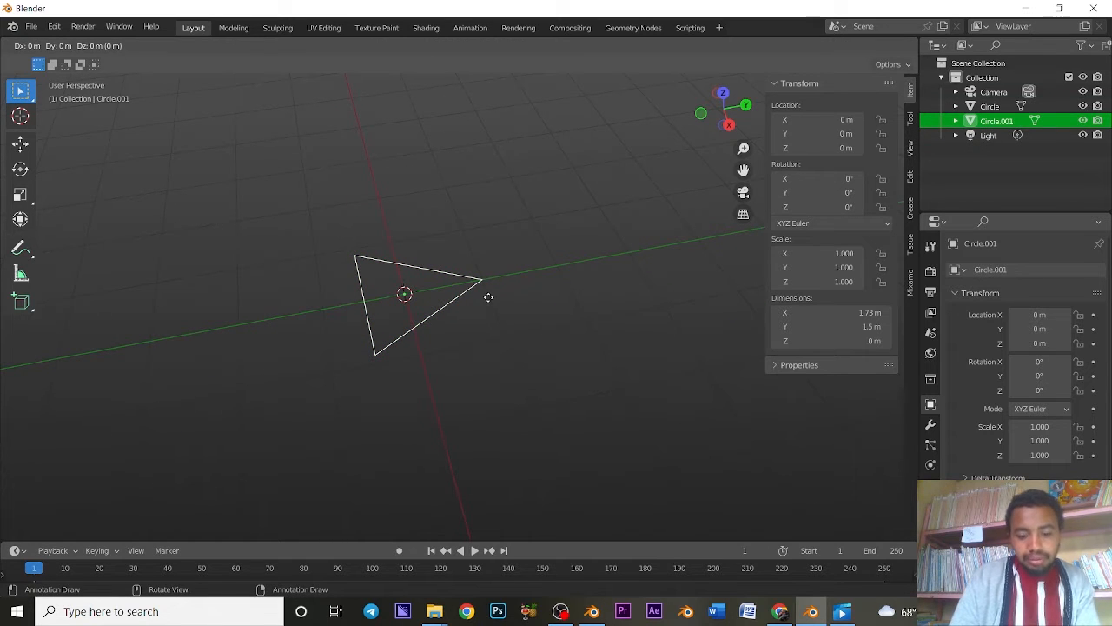
key(y)
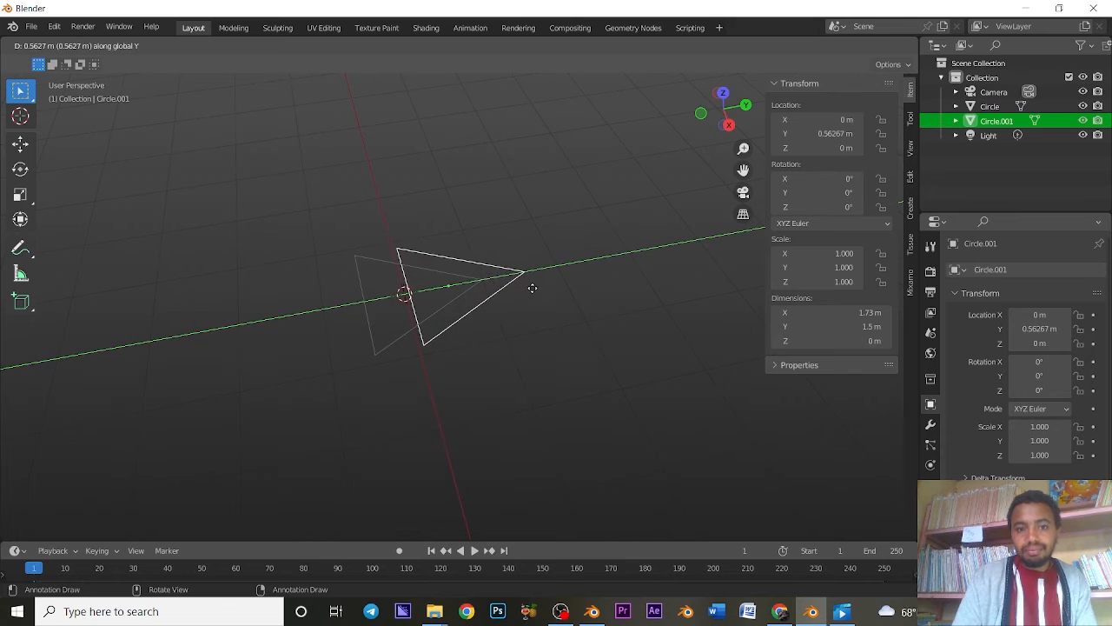
click(530, 287)
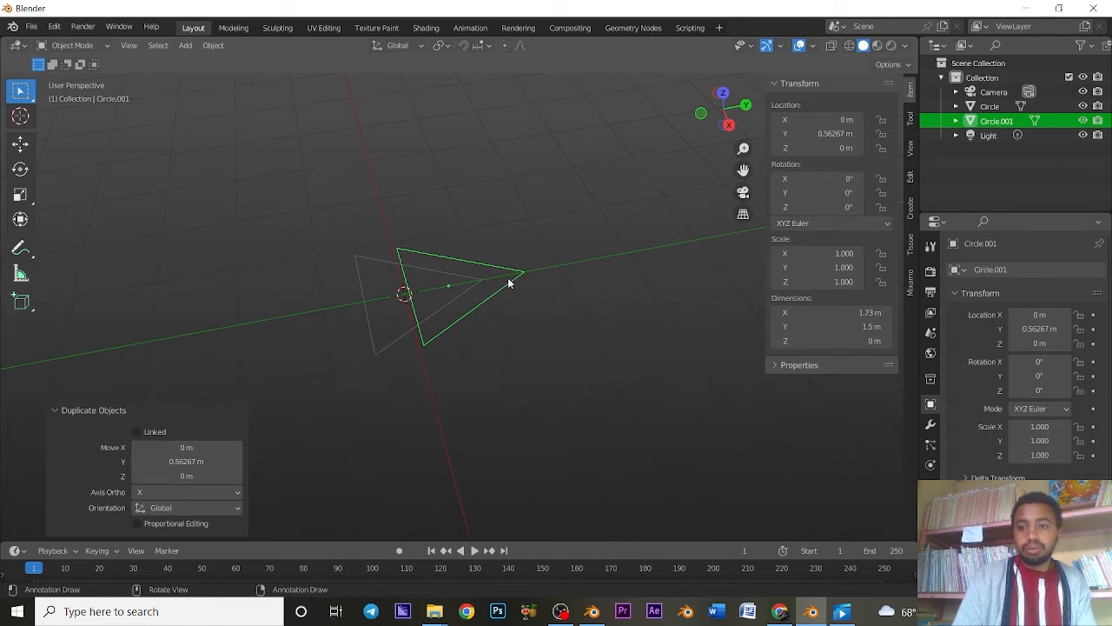
Step: Rename the duplicated triangle to "diplicater" and hide it in the viewport
double_click(1006, 122)
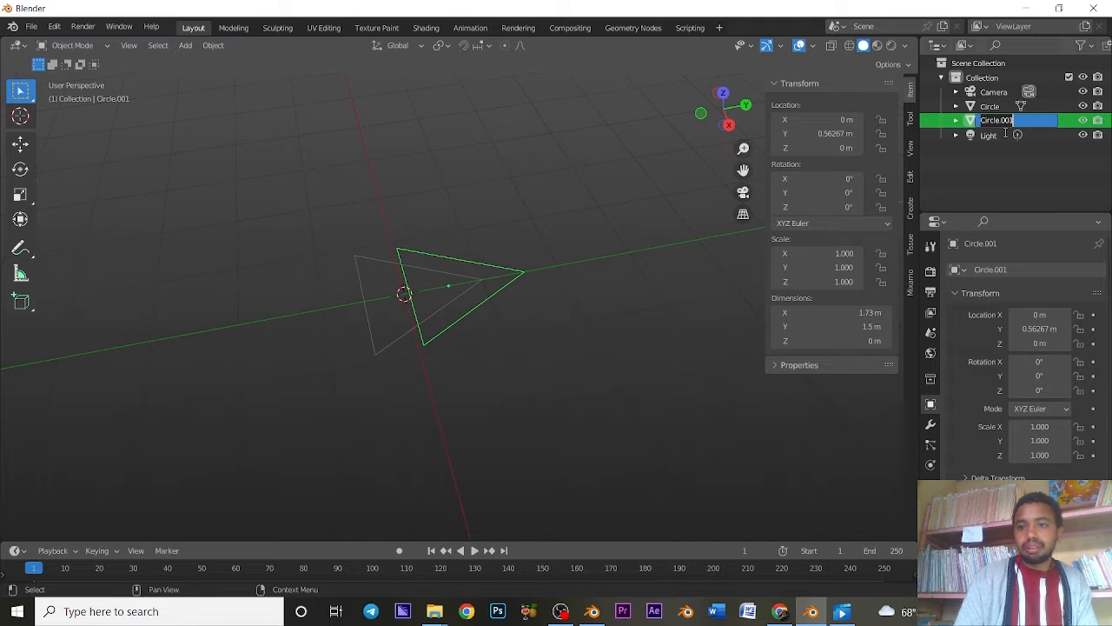
text(C)
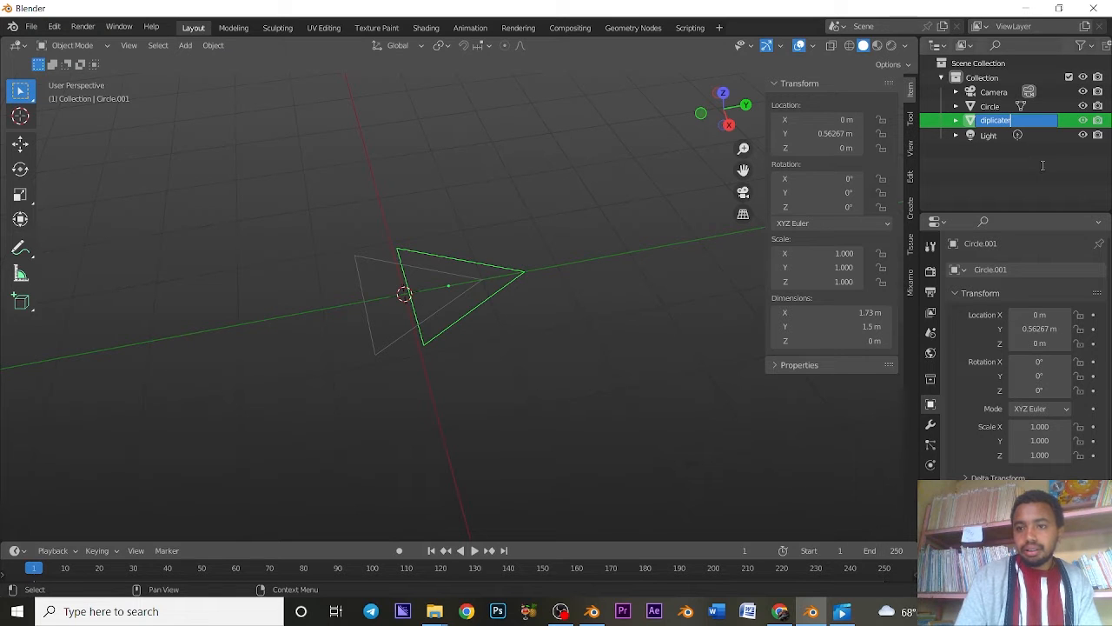
key(Return)
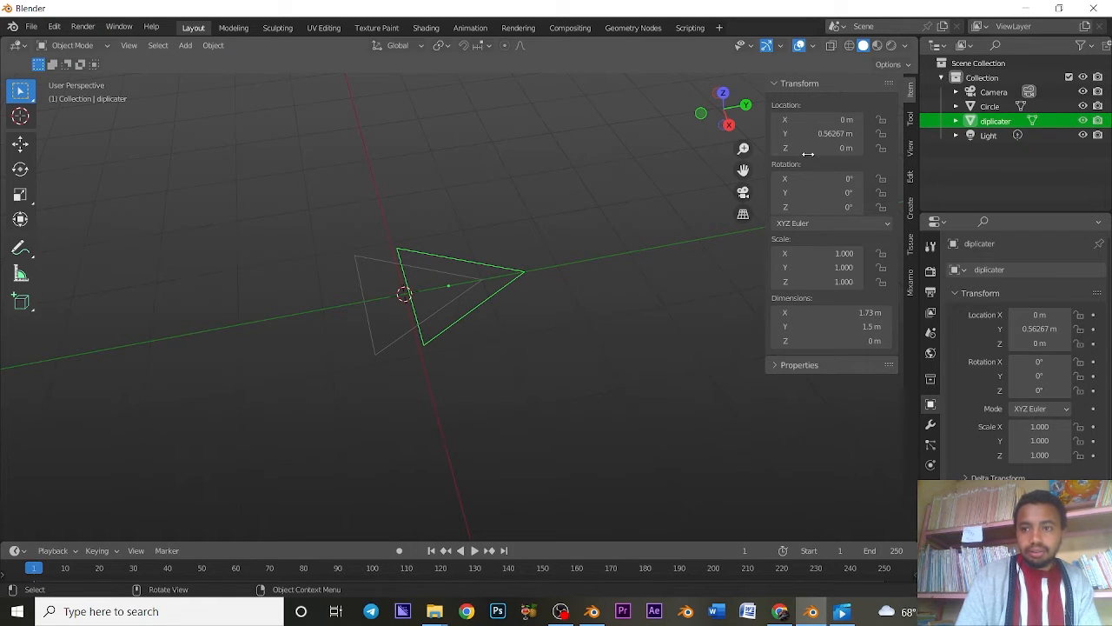
click(1083, 121)
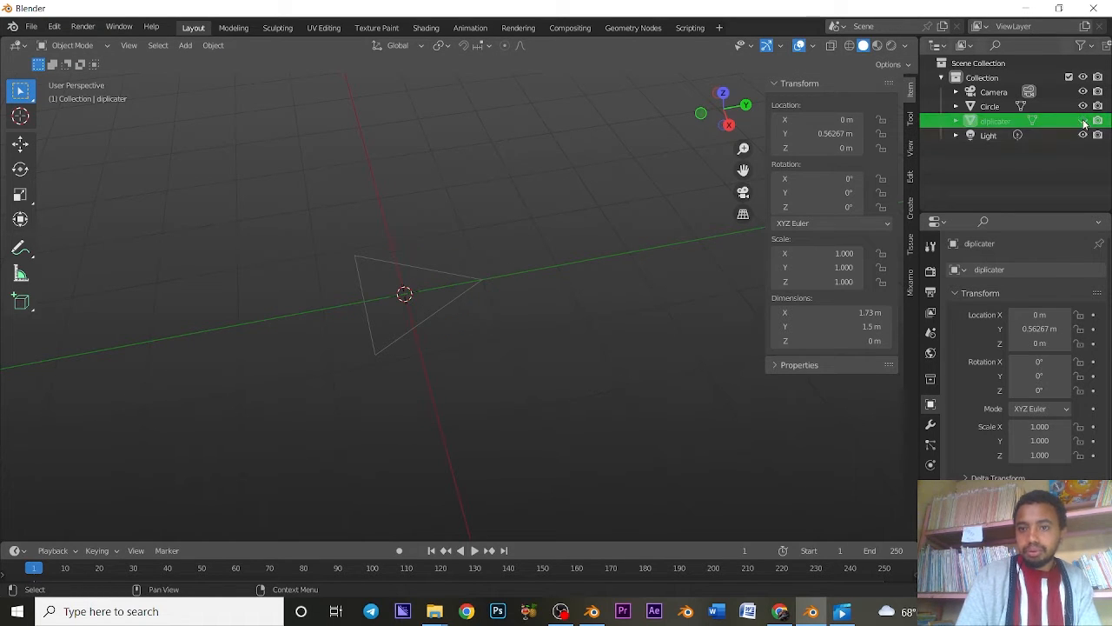
Step: Rename the original triangle object to "robotic arm"
click(446, 306)
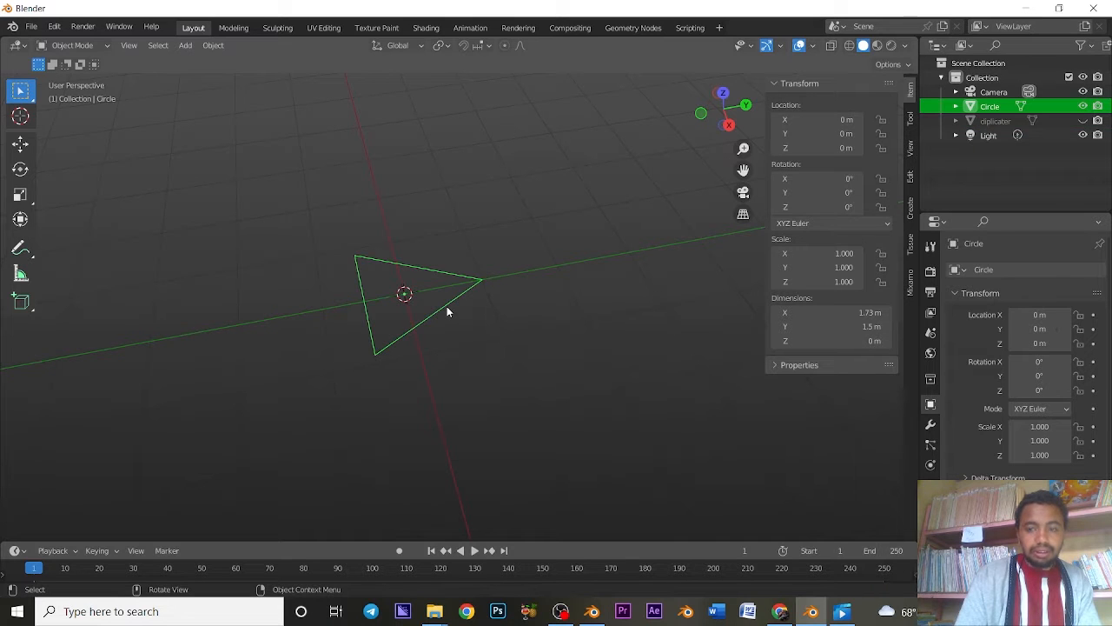
double_click(989, 106)
text(robotic arm)
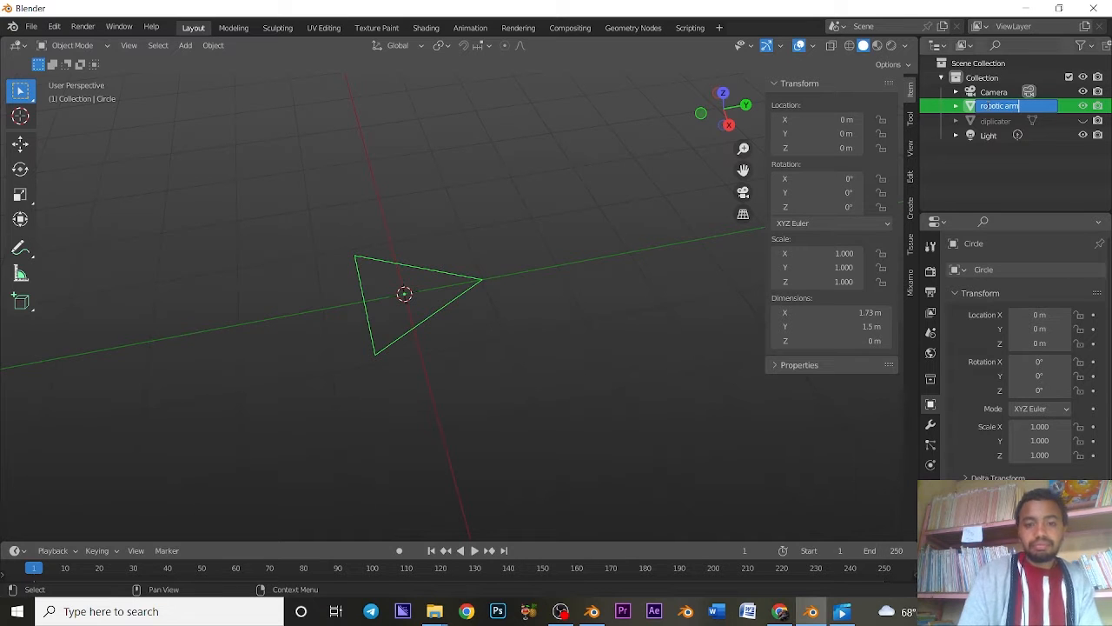
key(Return)
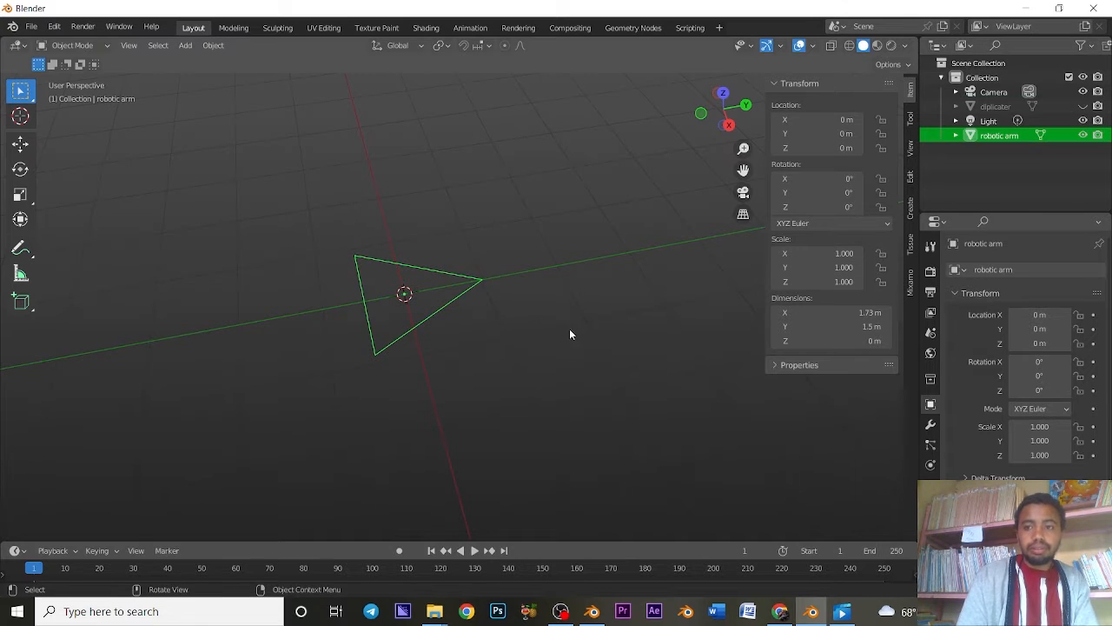
Step: Subdivide all edges of the robotic arm triangle in Edit Mode with 2 cuts
middle_drag(443, 309, 458, 342)
key(Tab)
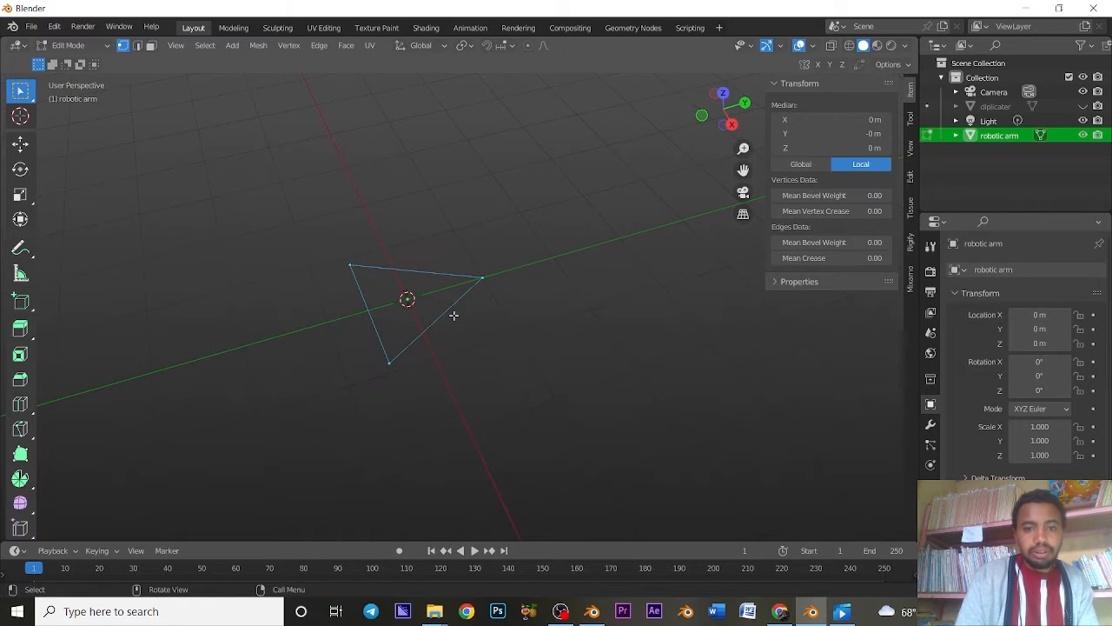
right_click(425, 315)
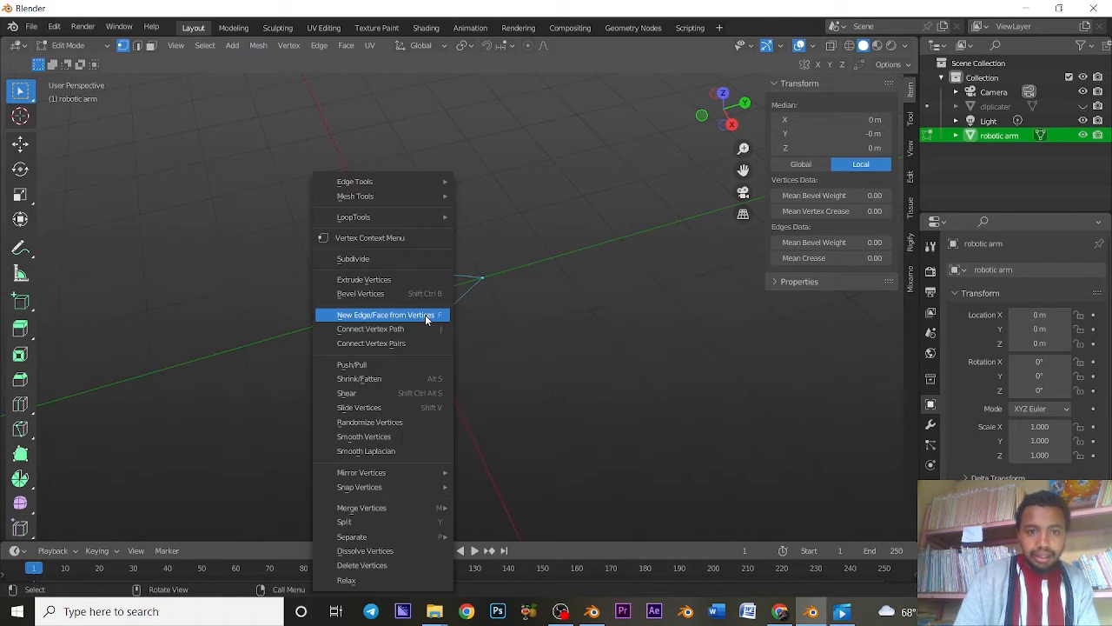
click(364, 261)
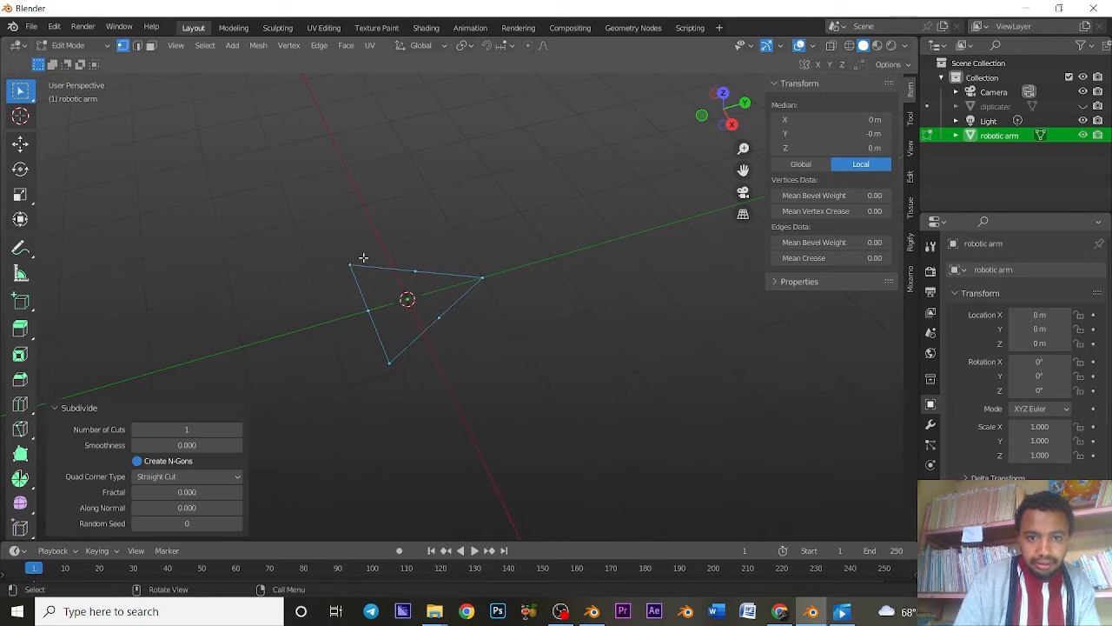
click(238, 429)
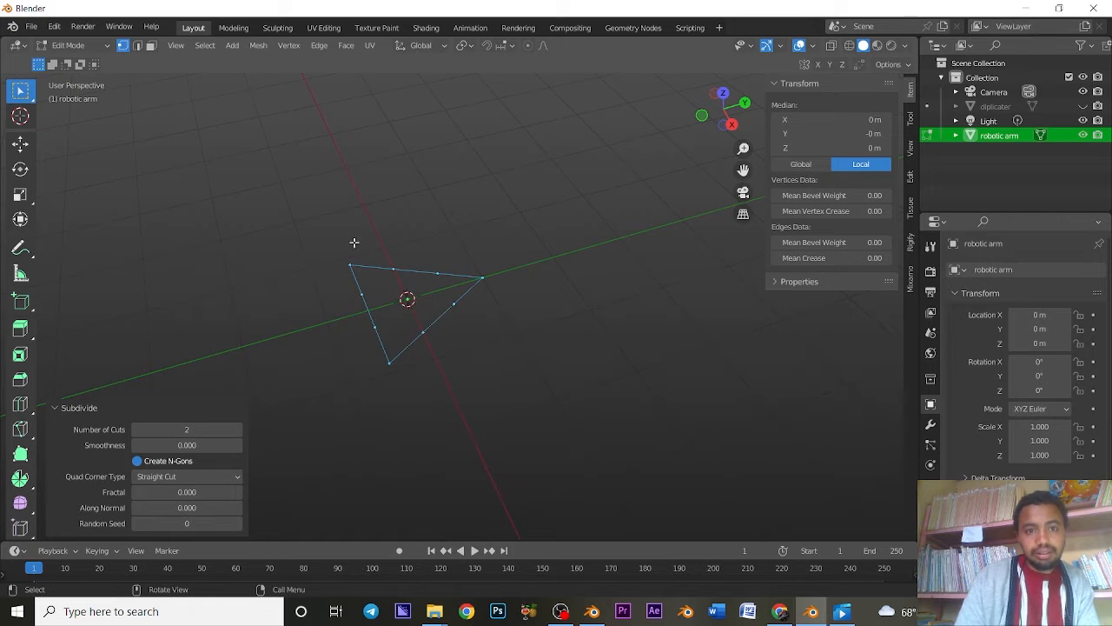
Step: Rotate the triangle's three corner vertices about -26.3° around global Z and fill the whole outline with a face
click(390, 363)
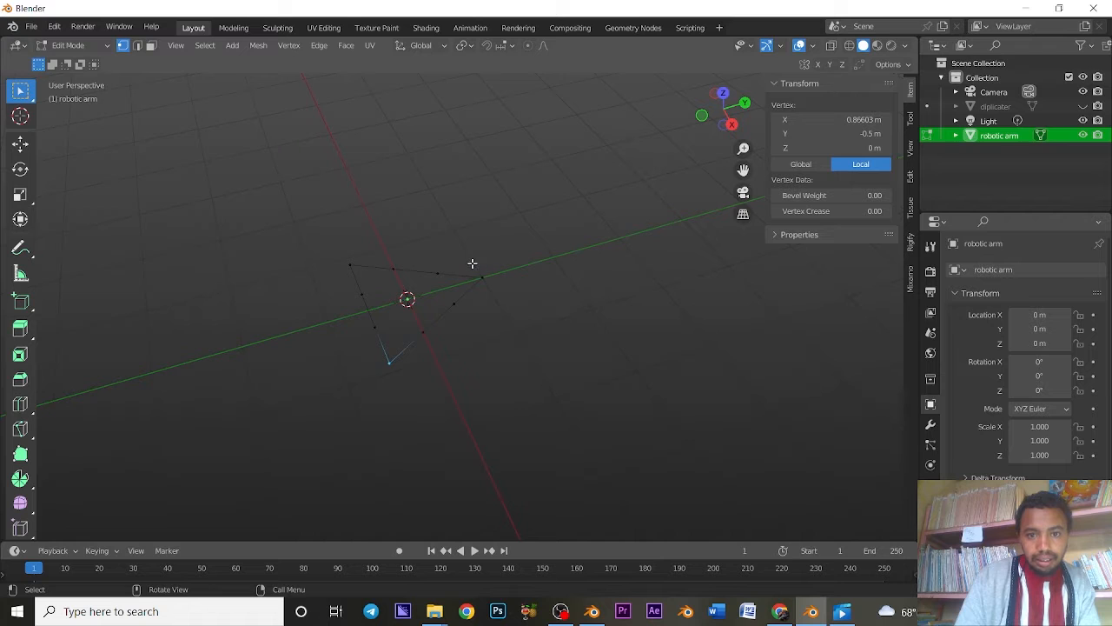
shift+drag(472, 264, 500, 314)
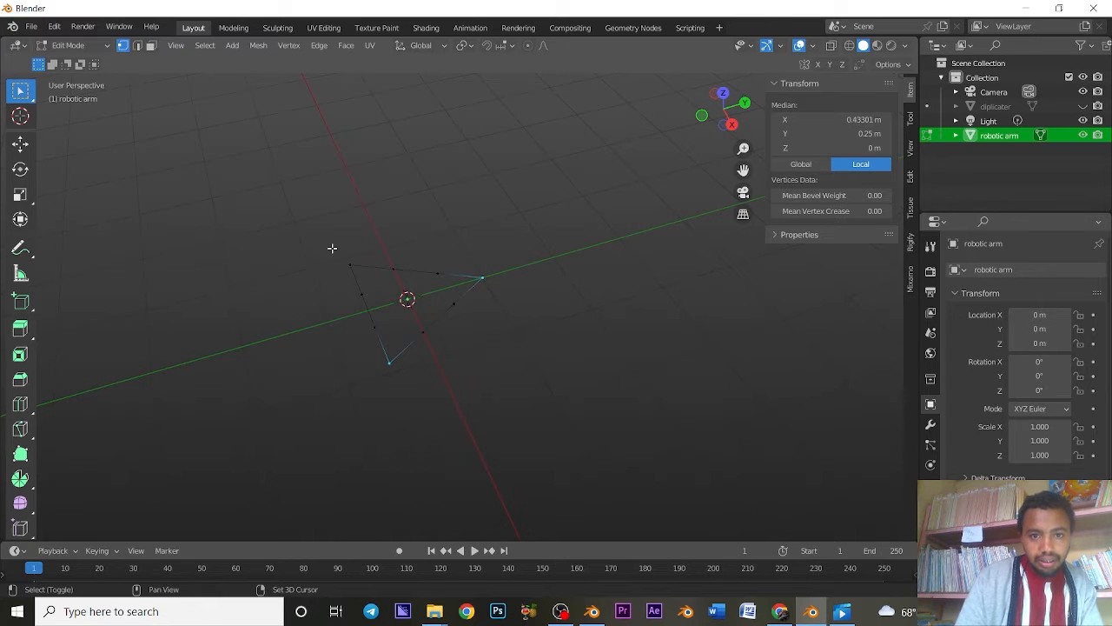
shift+drag(320, 247, 374, 280)
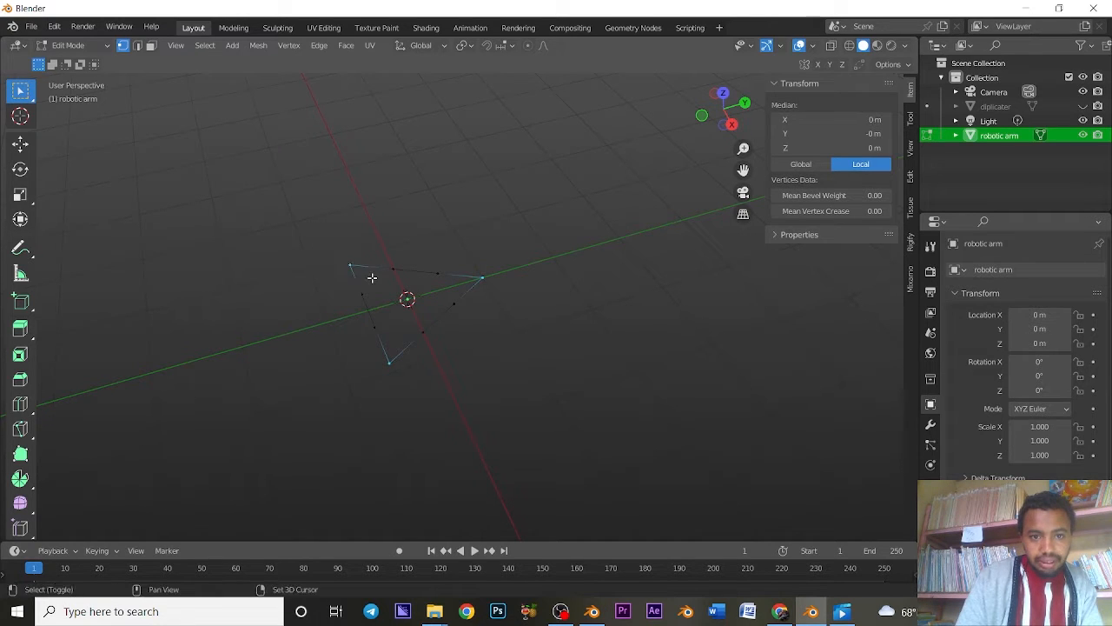
key(r)
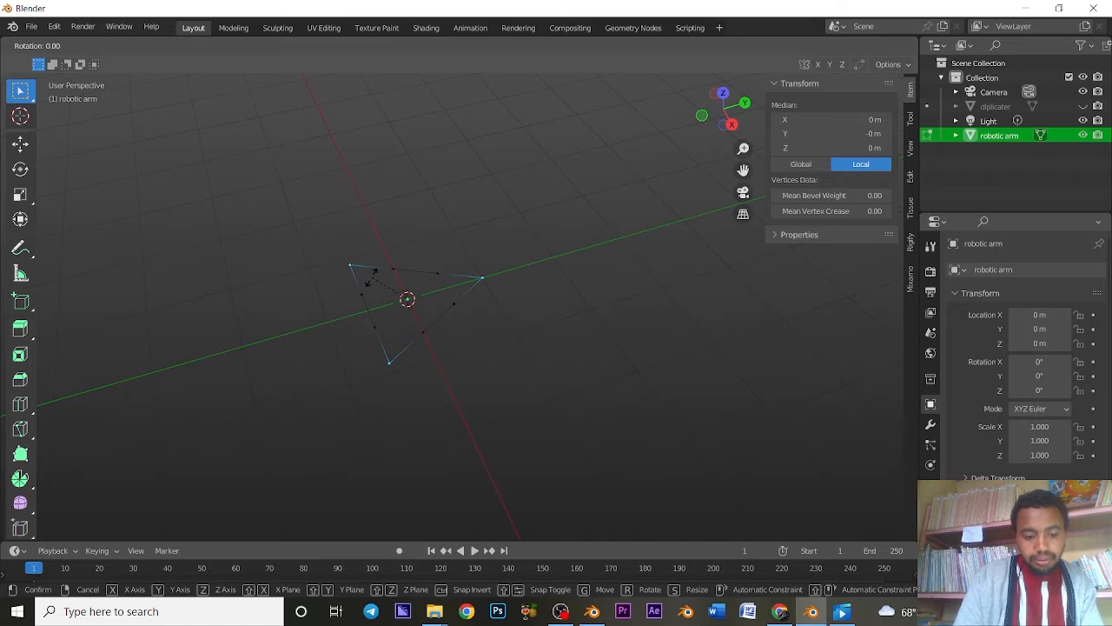
key(z)
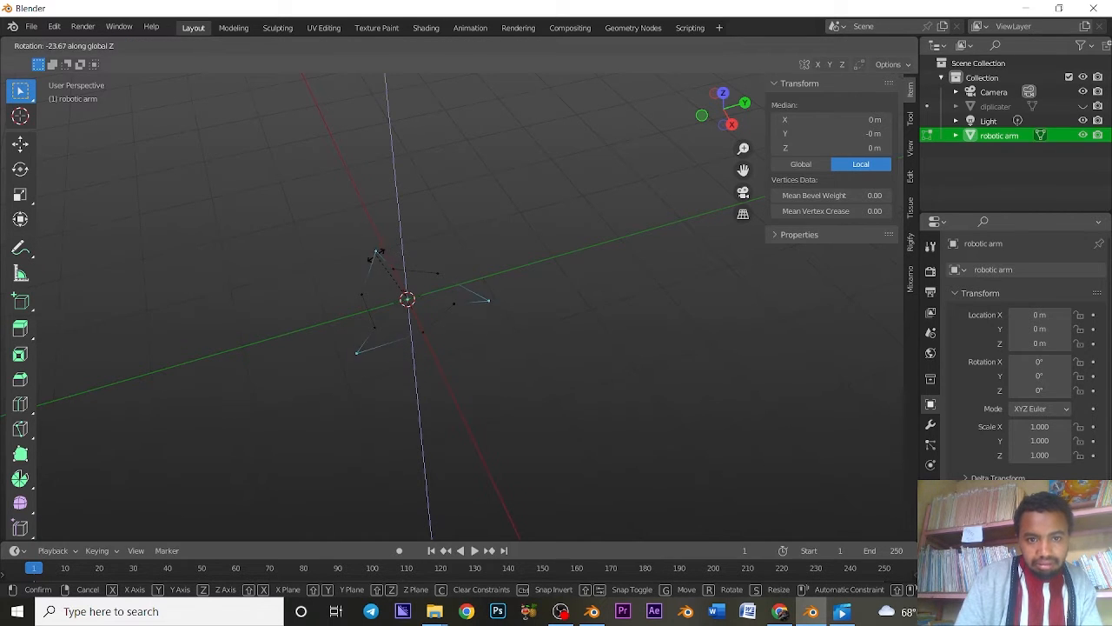
click(378, 254)
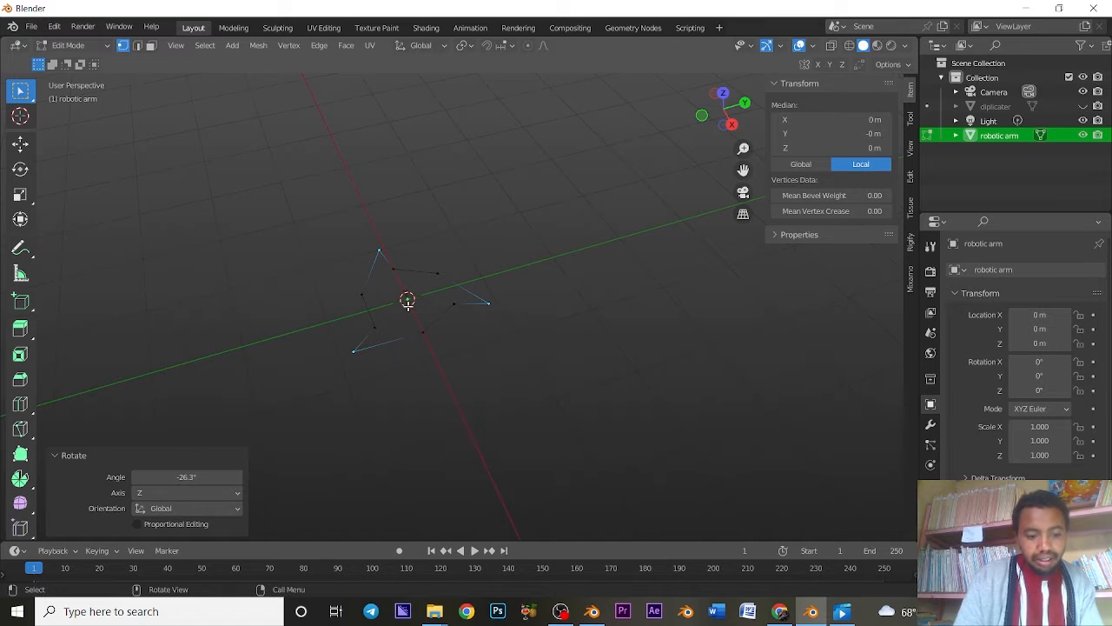
key(a)
key(f)
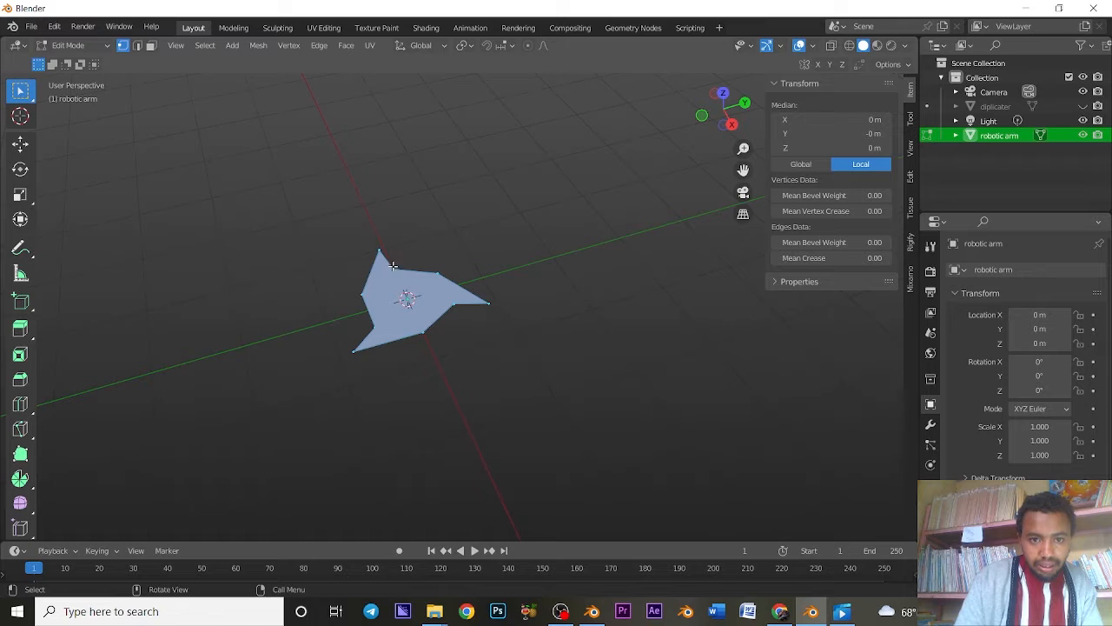
Step: Select the three inner notch vertices beside the robotic arm's tips and scale them to 0.894
click(393, 265)
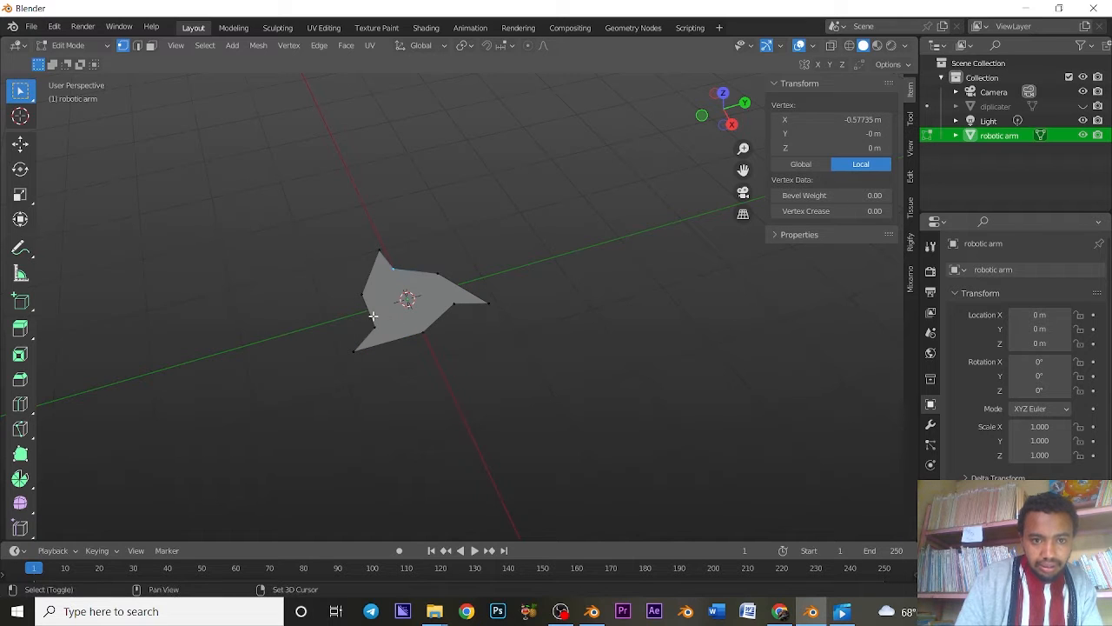
shift+click(423, 323)
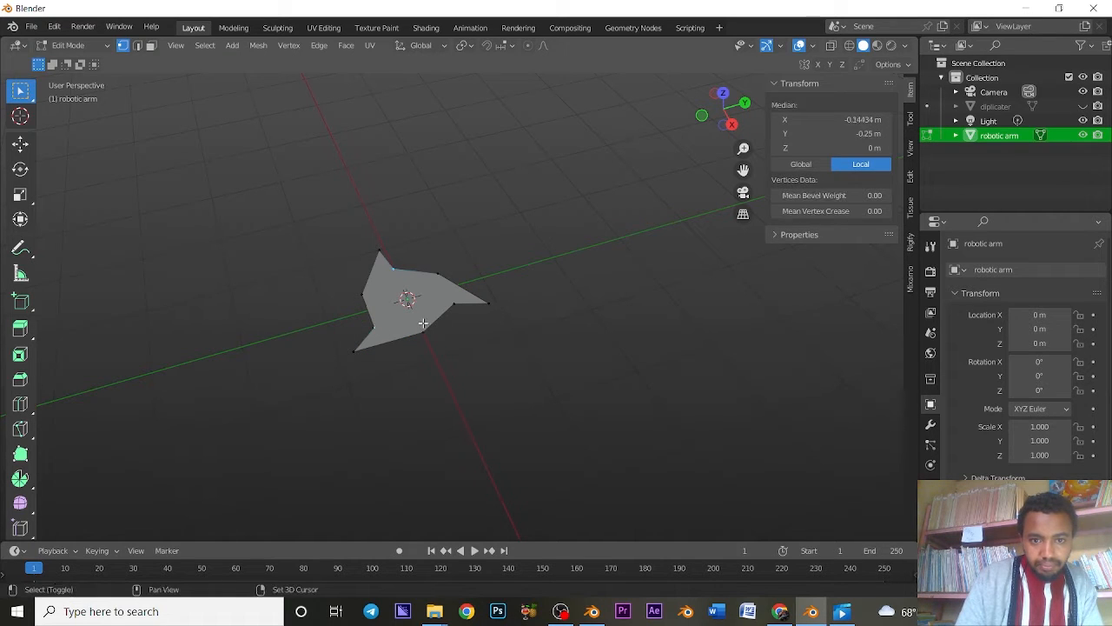
shift+click(455, 306)
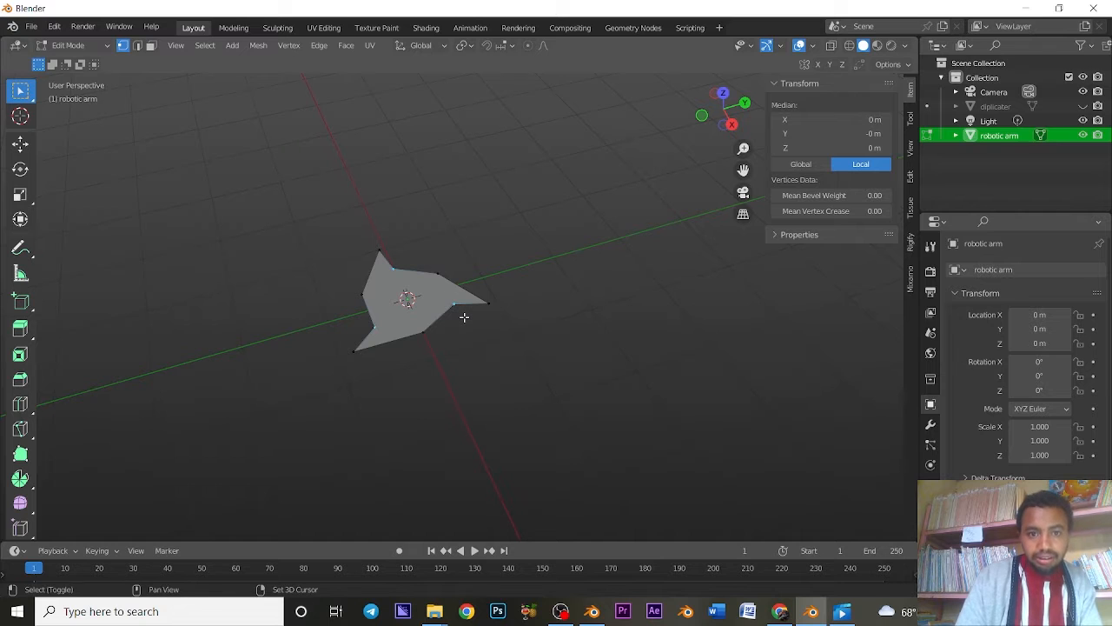
key(s)
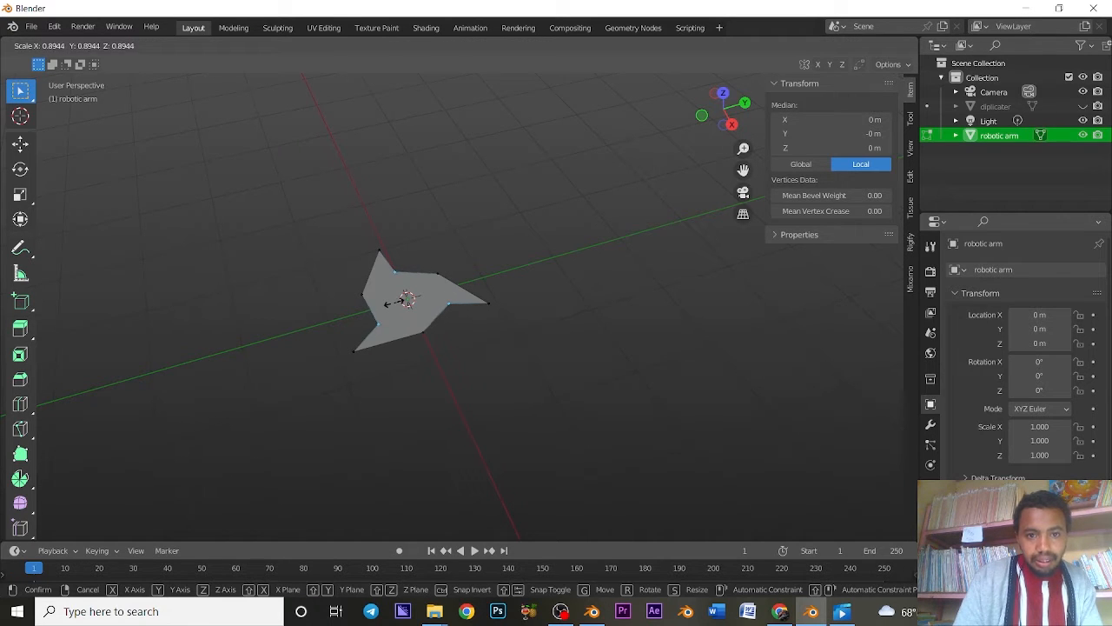
click(395, 302)
key(t)
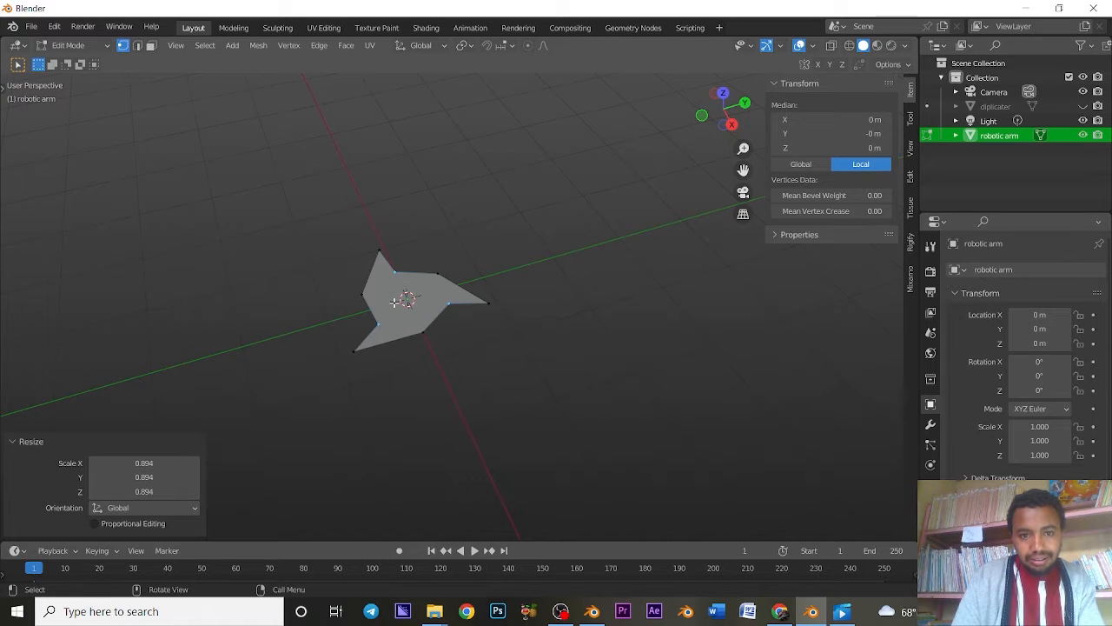
Step: Rotate the three selected notch vertices 10.4° around the global Z axis
key(r)
key(z)
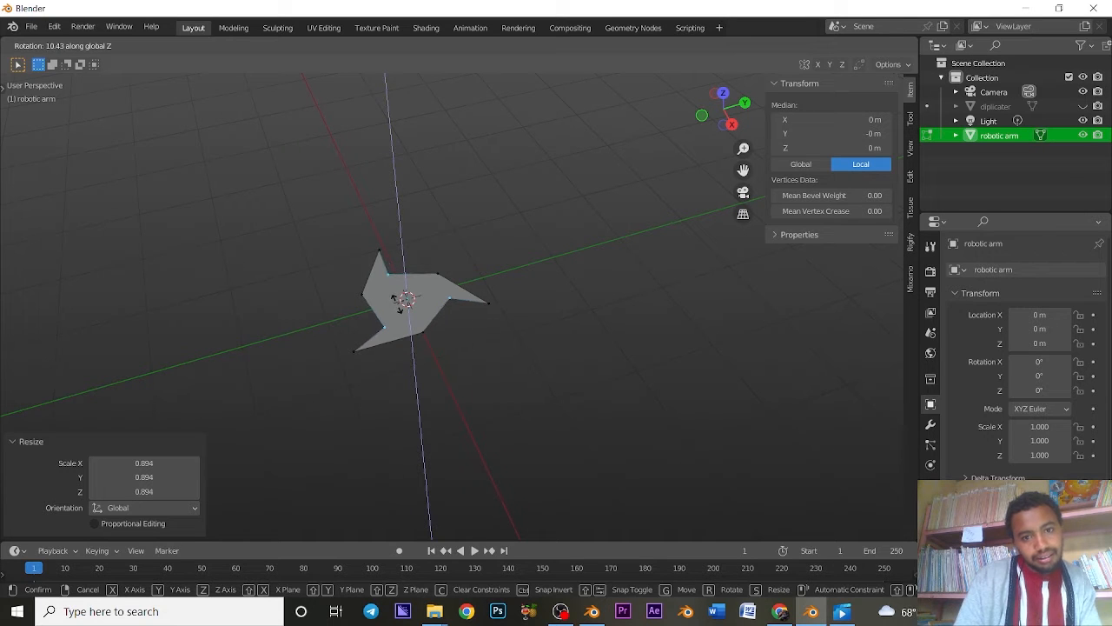
click(397, 301)
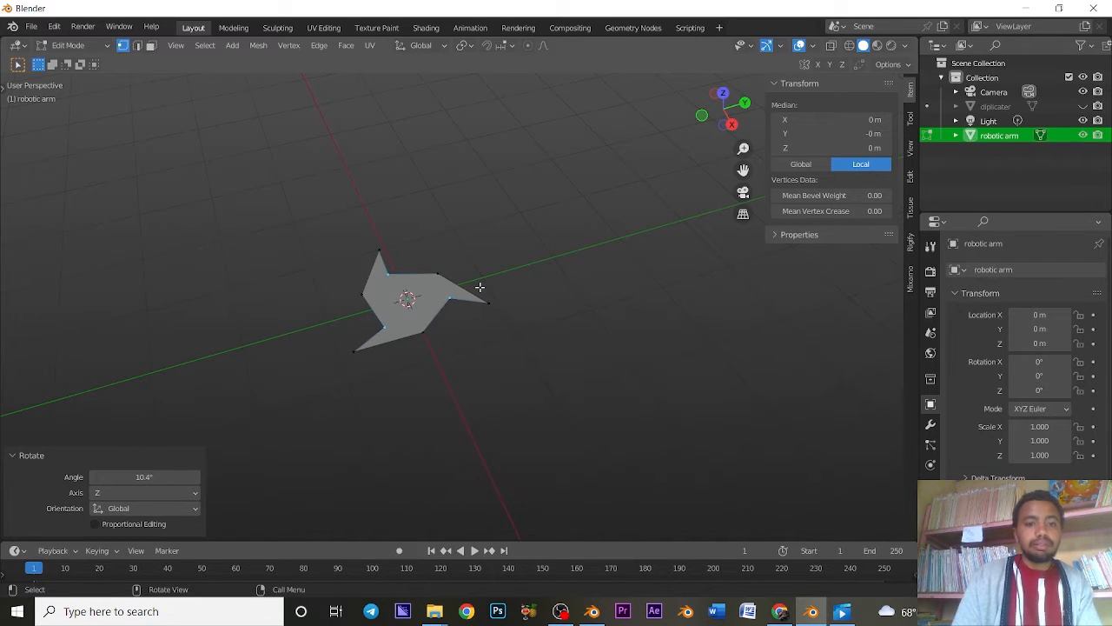
Step: Return to Object Mode and convert the robotic arm object to a mesh
key(Tab)
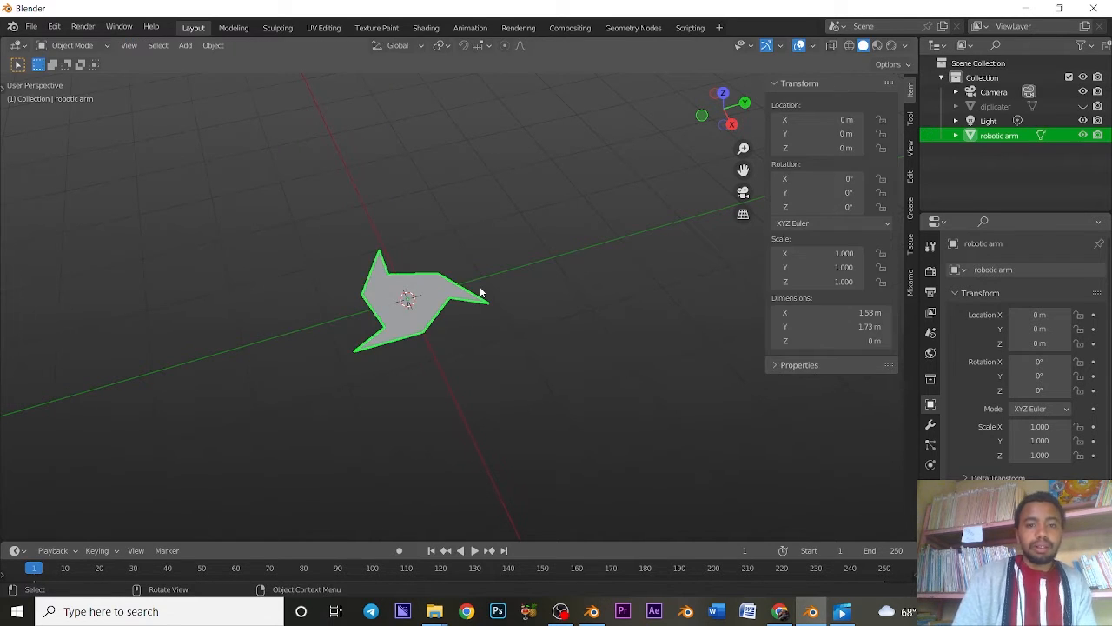
right_click(410, 322)
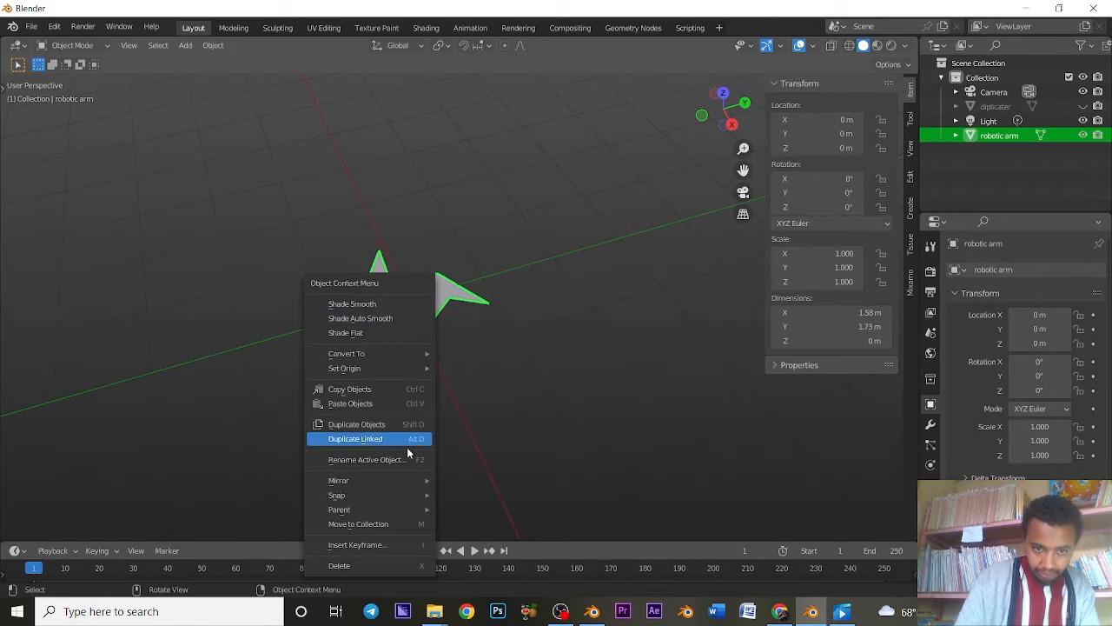
mouse_move(390, 354)
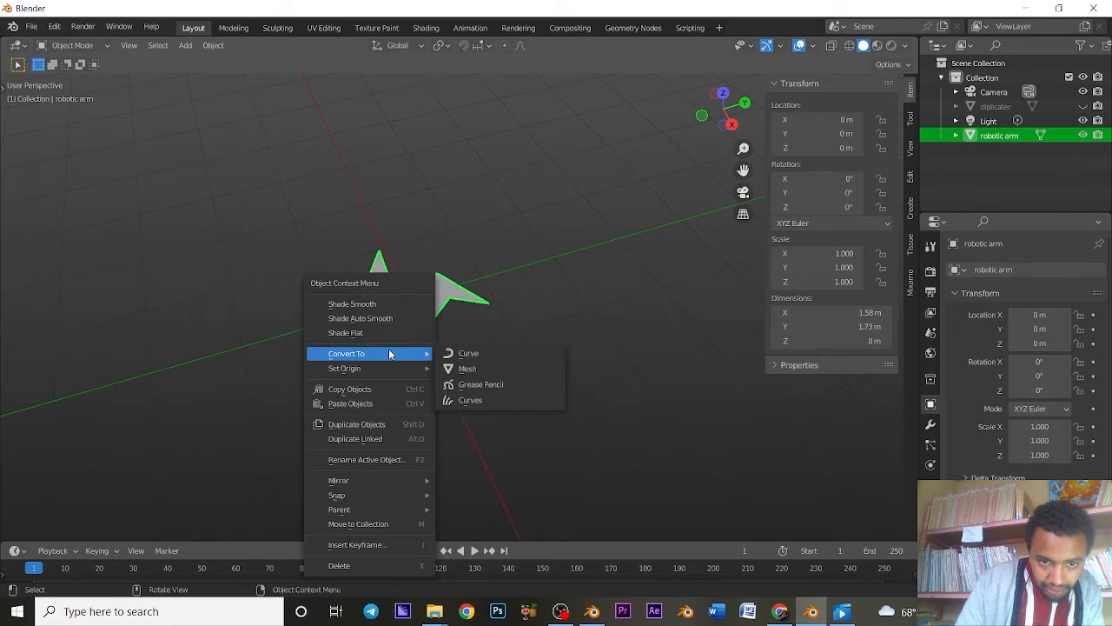
click(461, 368)
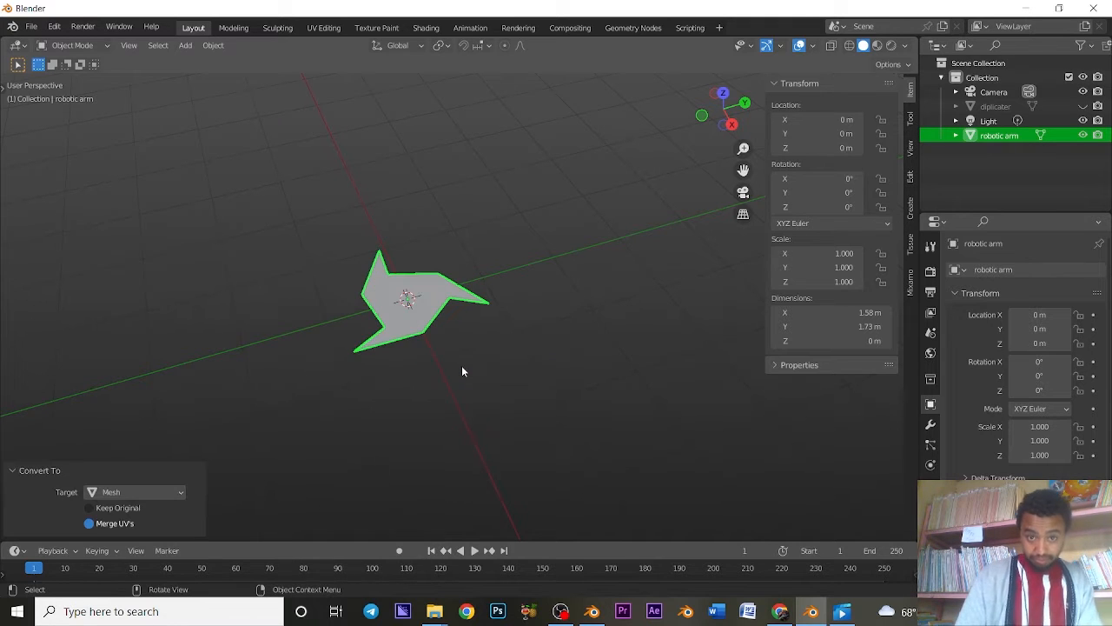
middle_drag(418, 296, 397, 252)
scroll(397, 252, up, 2)
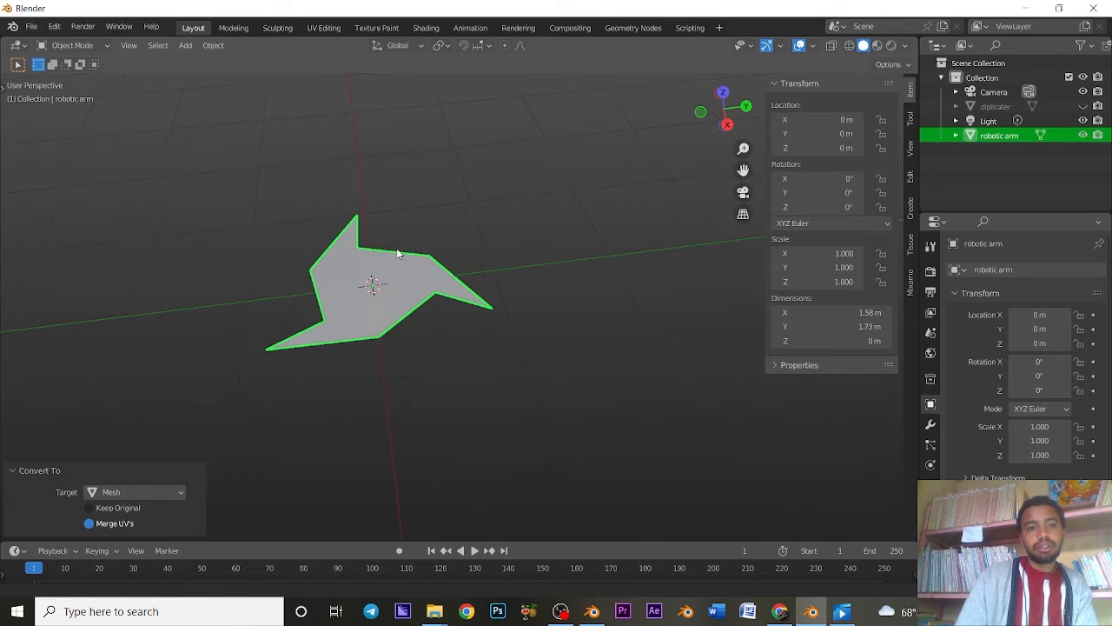
click(213, 48)
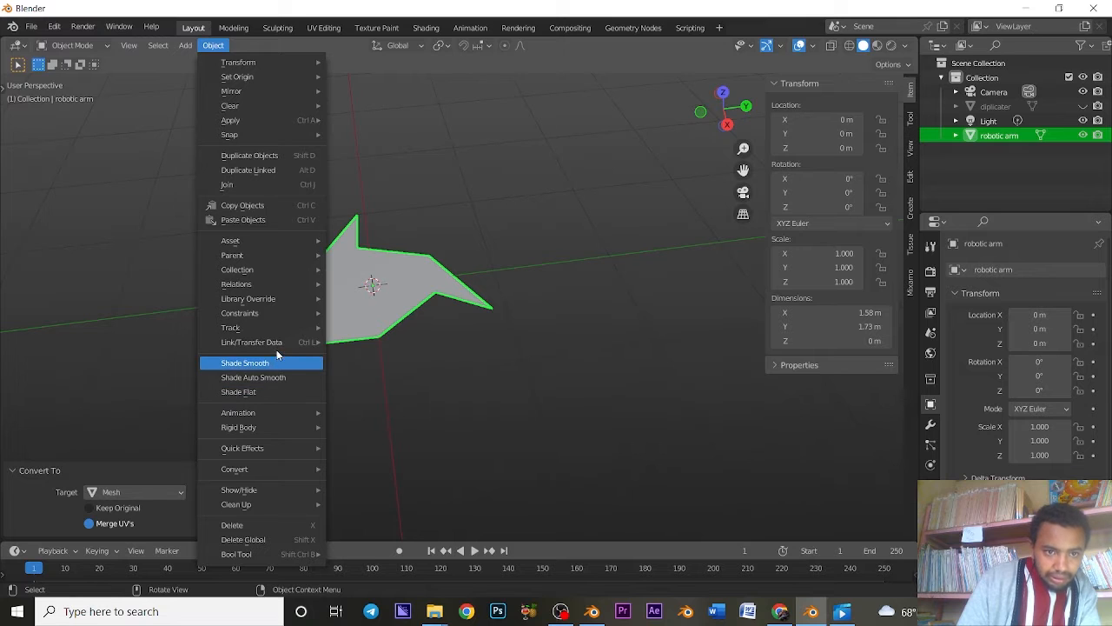
mouse_move(268, 472)
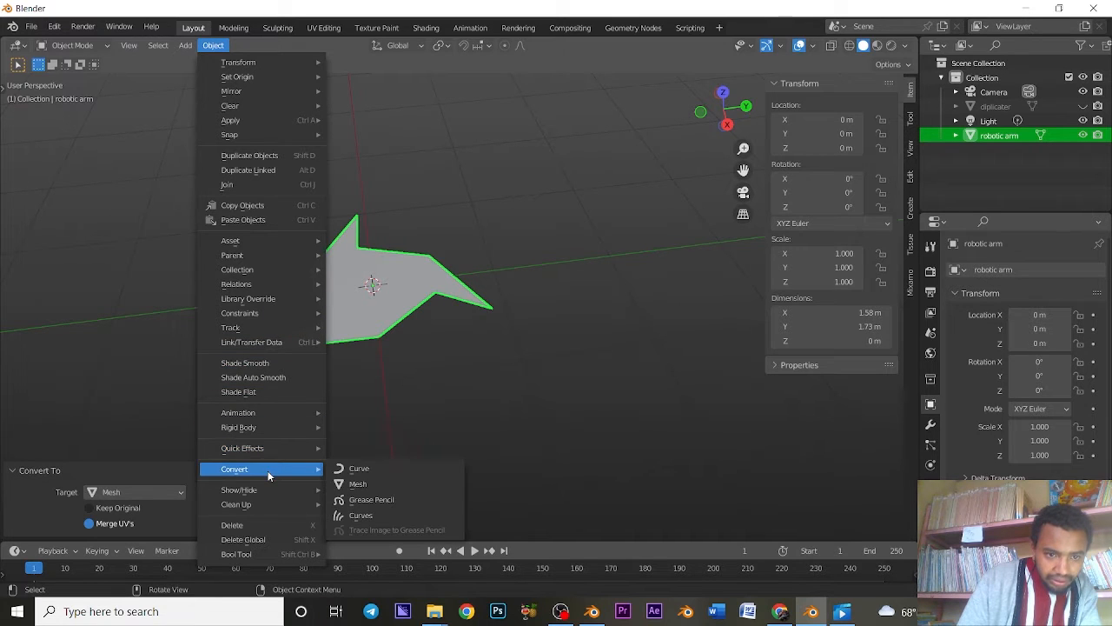
click(358, 483)
middle_drag(537, 361, 496, 399)
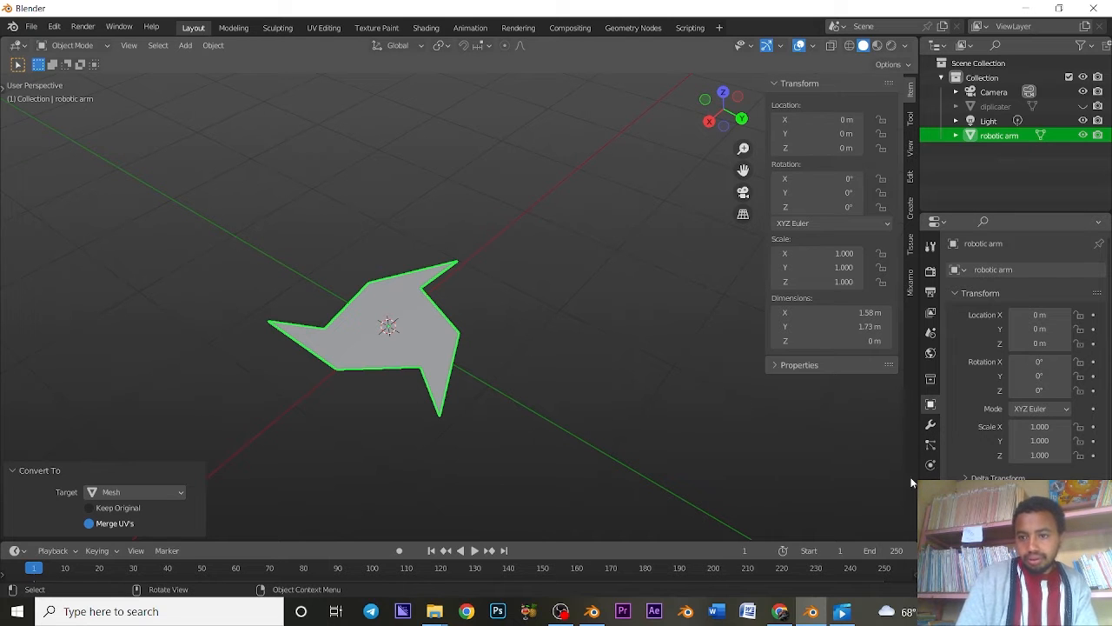
Step: Add a Catmull-Clark Subdivision Surface modifier to the robotic arm and set its viewport levels to 3
click(932, 425)
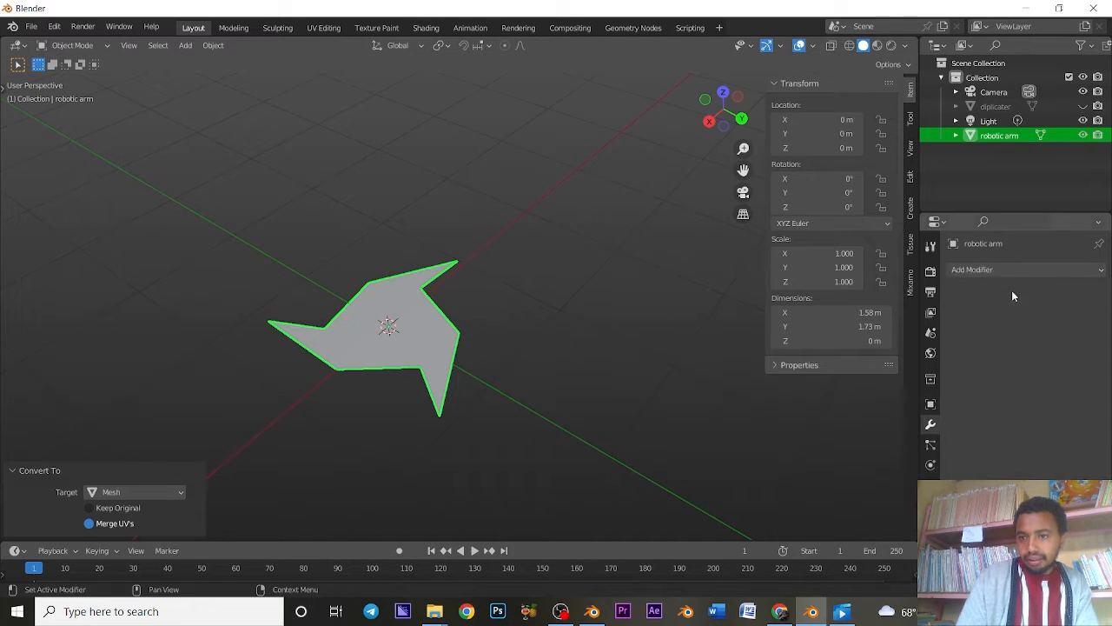
click(1014, 269)
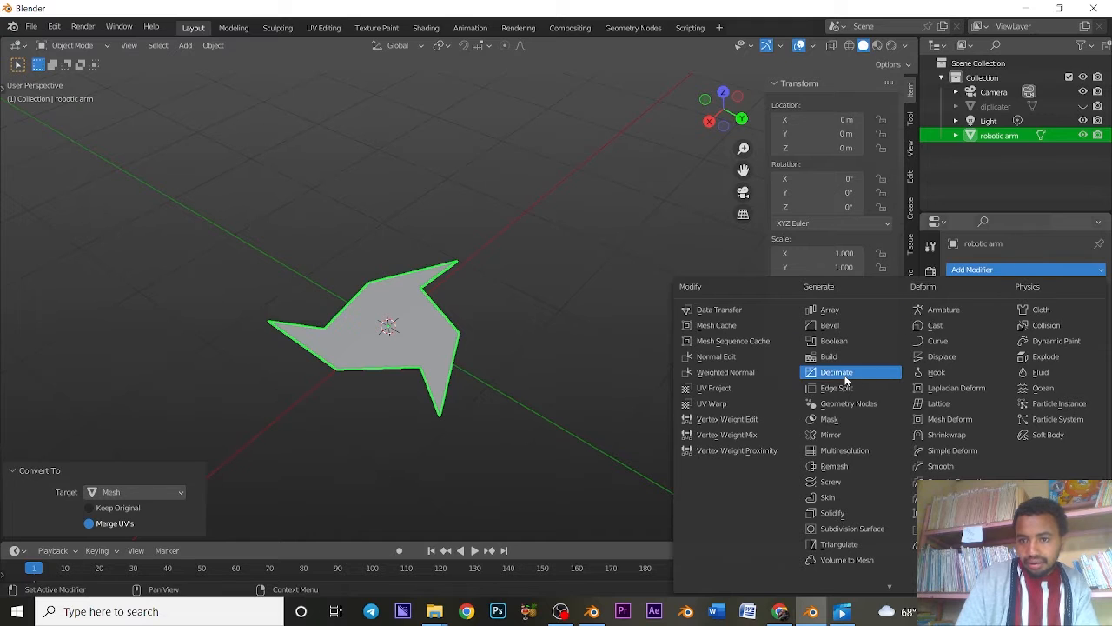
click(843, 532)
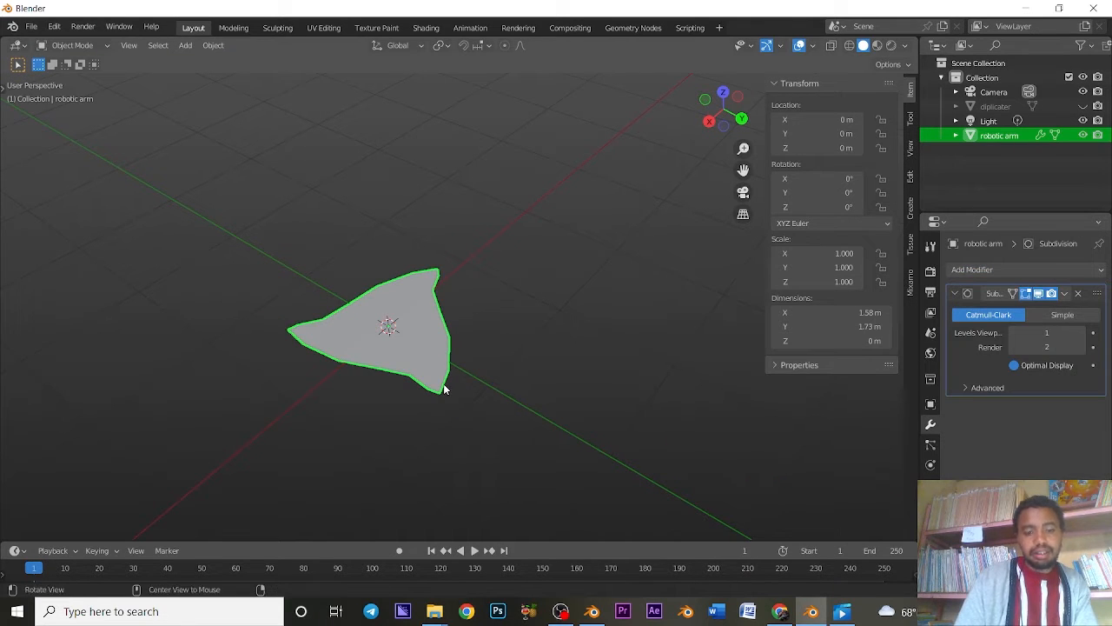
middle_drag(445, 390, 428, 342)
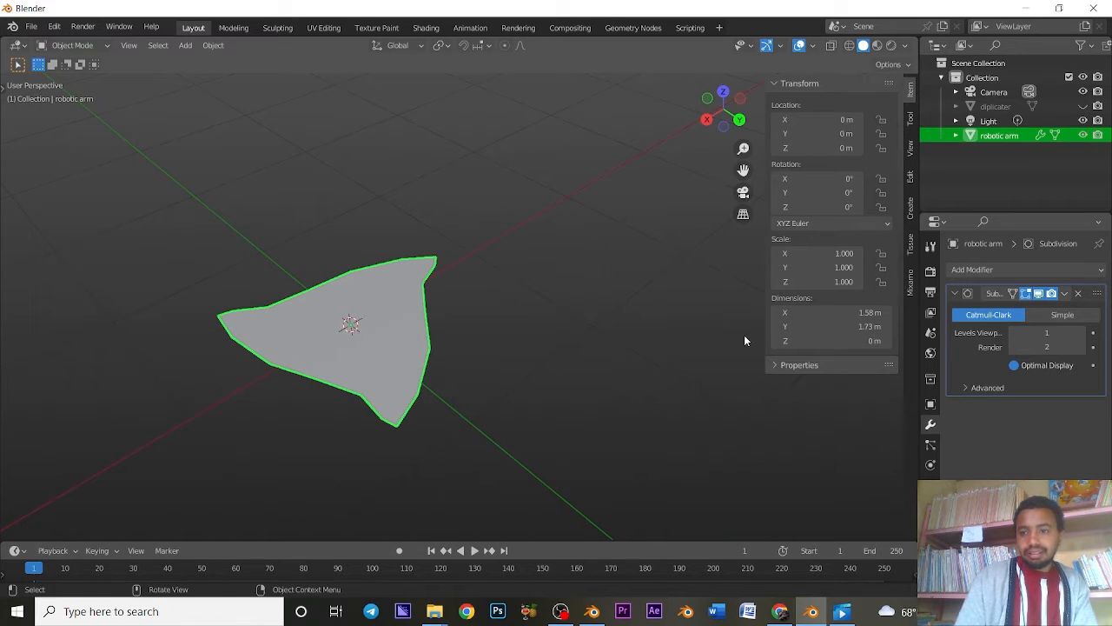
click(1082, 333)
shift+middle_drag(443, 385, 493, 372)
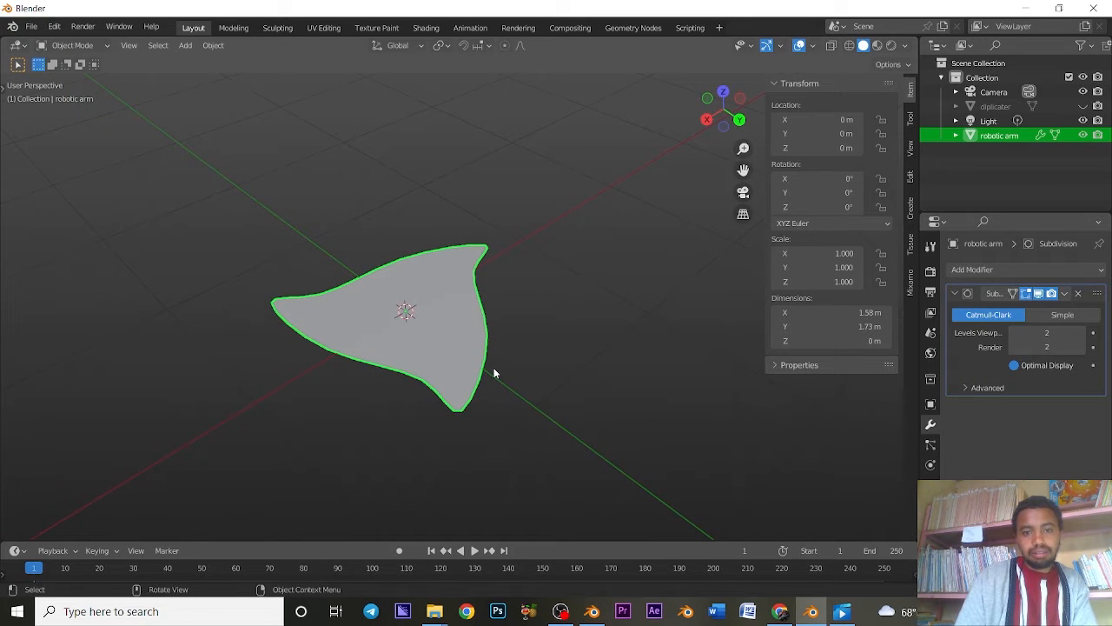
click(1082, 334)
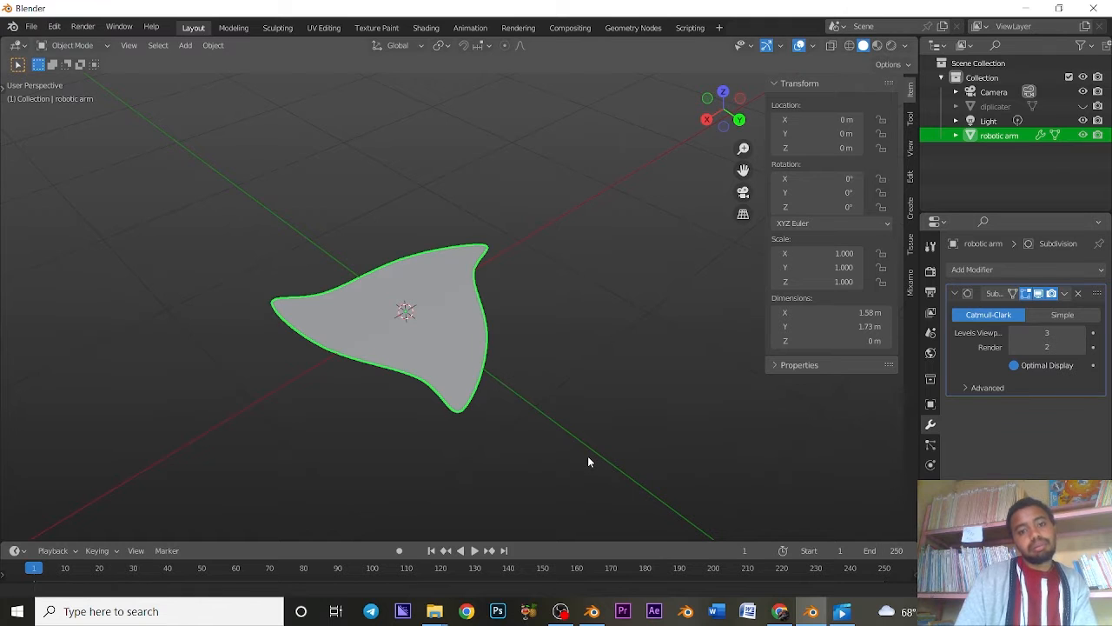
shift+middle_drag(587, 462, 531, 453)
Step: Try to extrude the whole robotic arm face about 0.57 m in Z with the Subdivision modifier still live, and undo the extrusion
key(Tab)
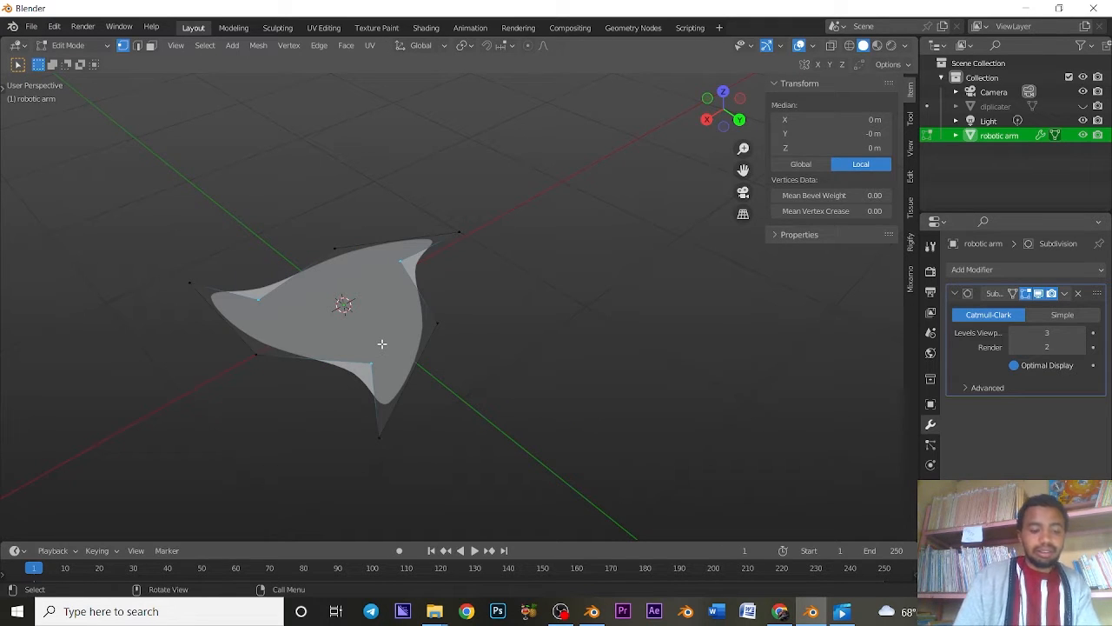
middle_drag(382, 344, 370, 333)
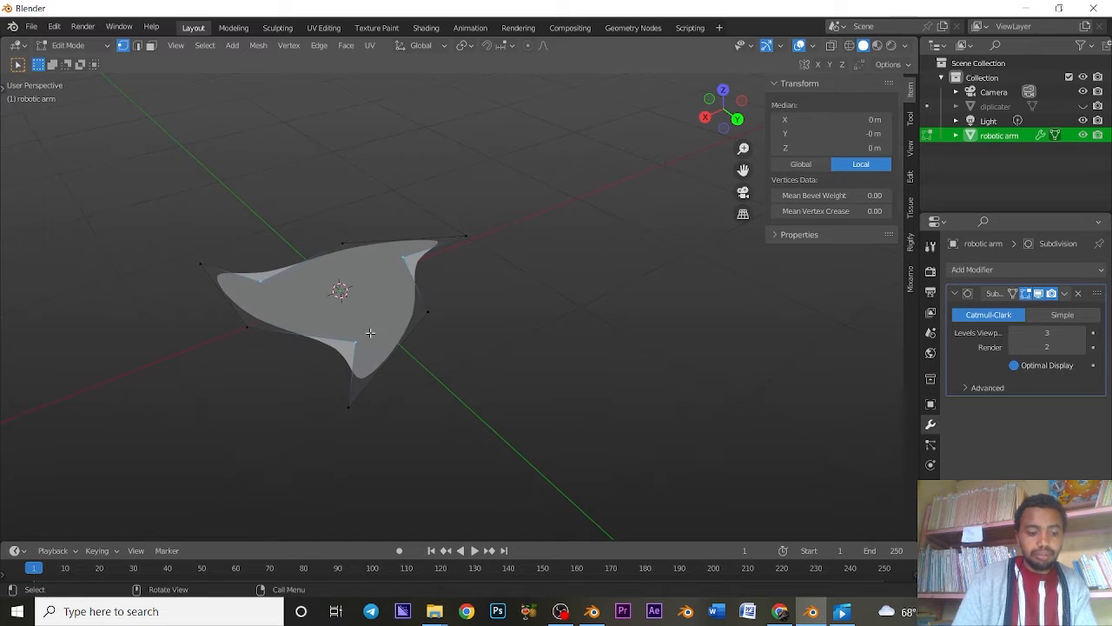
key(a)
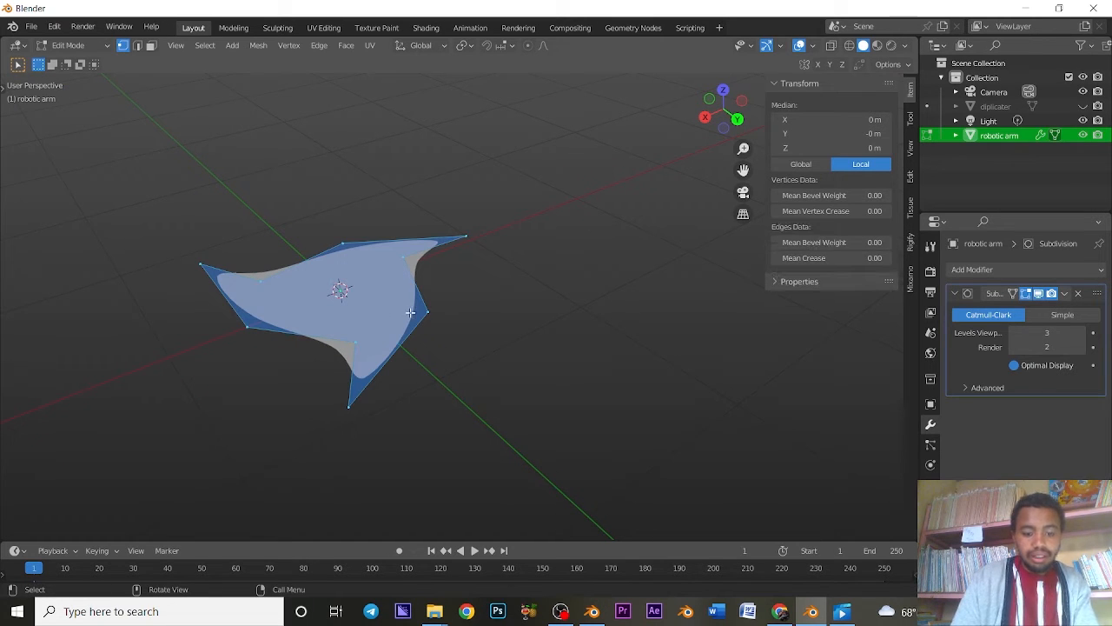
key(e)
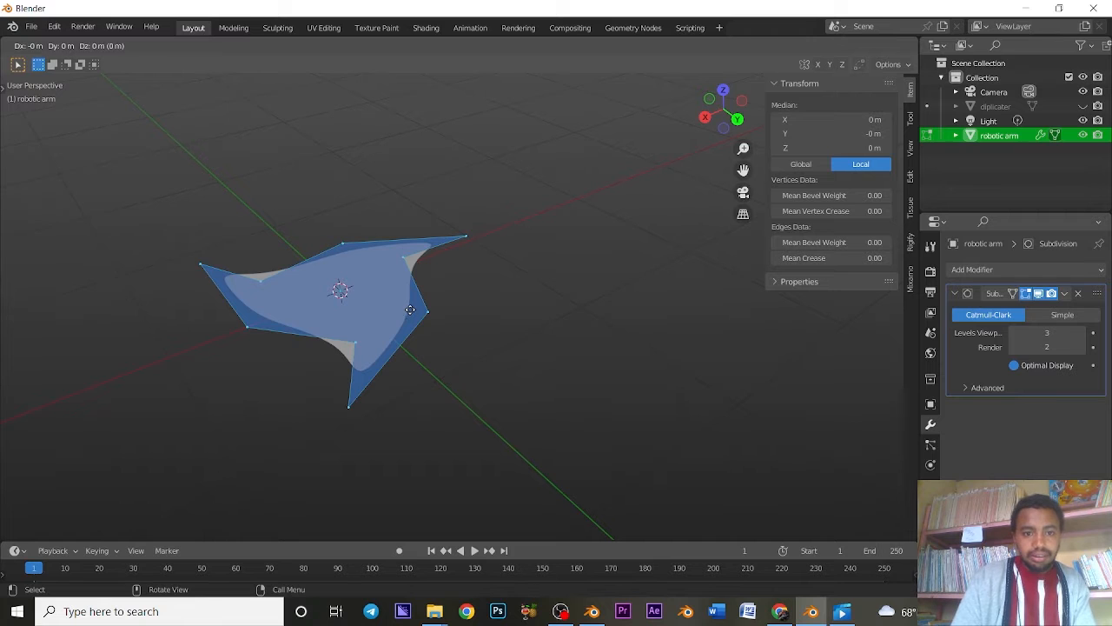
click(403, 195)
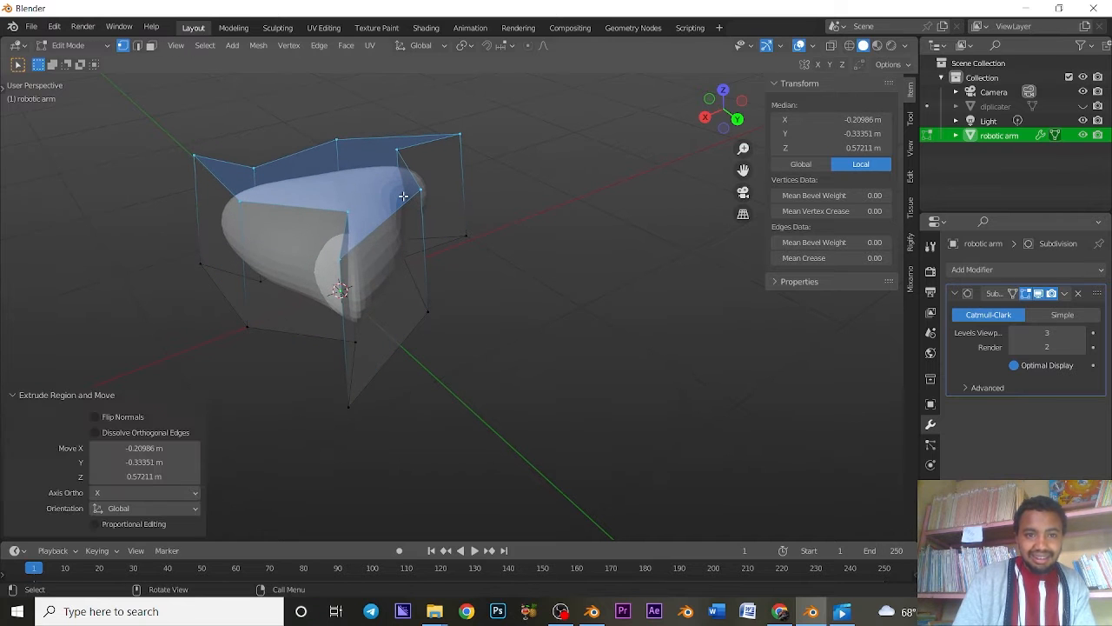
middle_drag(491, 262, 542, 298)
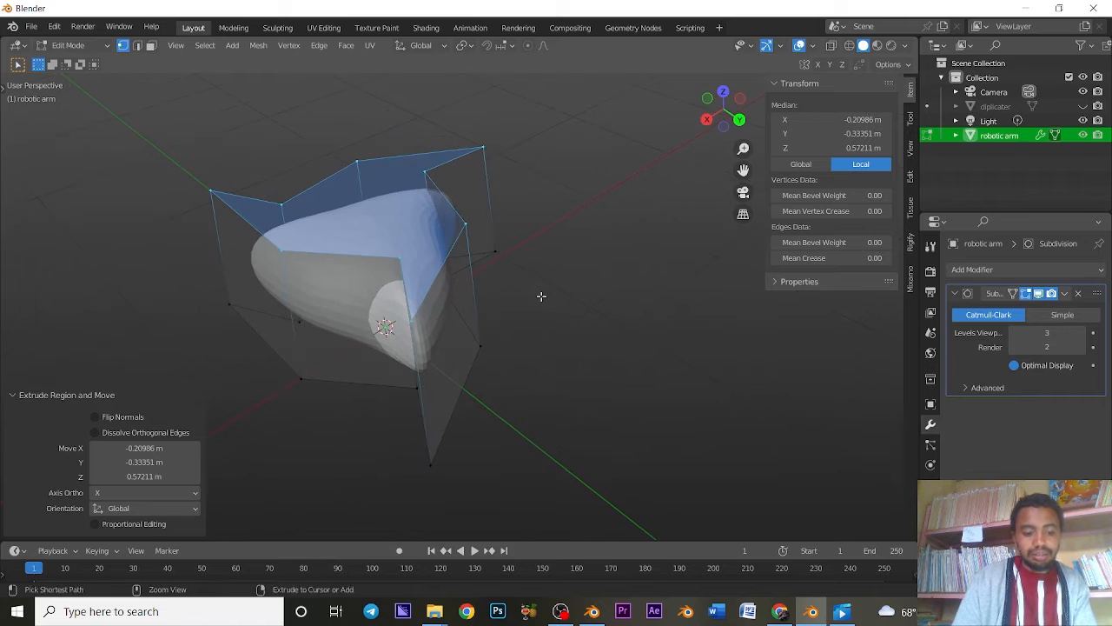
key(ctrl+z)
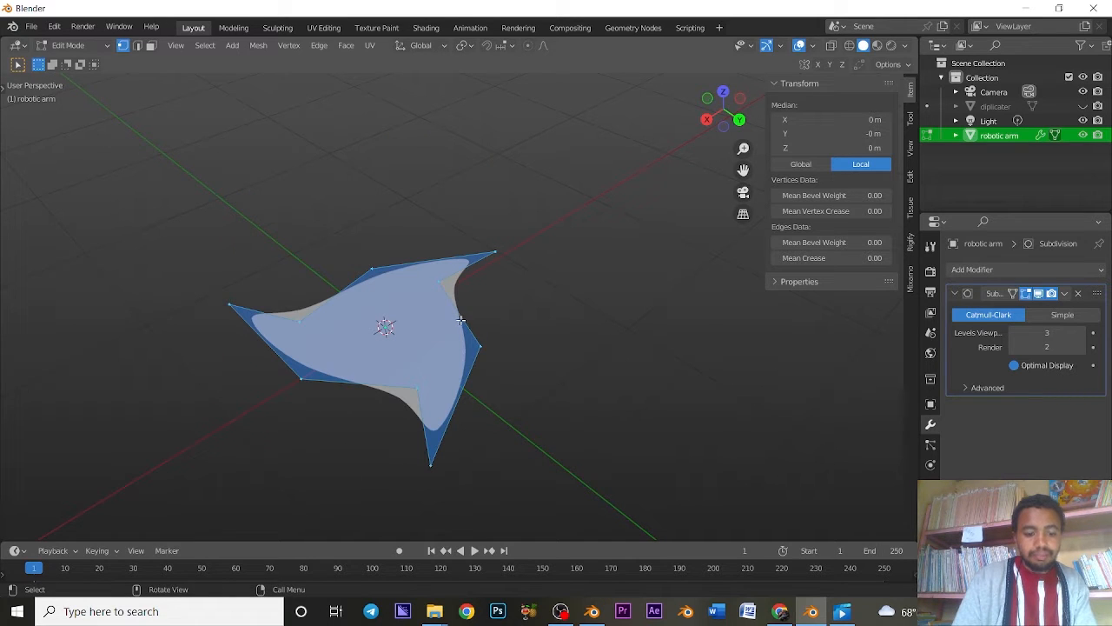
middle_drag(461, 319, 444, 278)
Step: Convert the subdivided robotic arm to a mesh in Object Mode so the smoothing becomes real geometry
key(Tab)
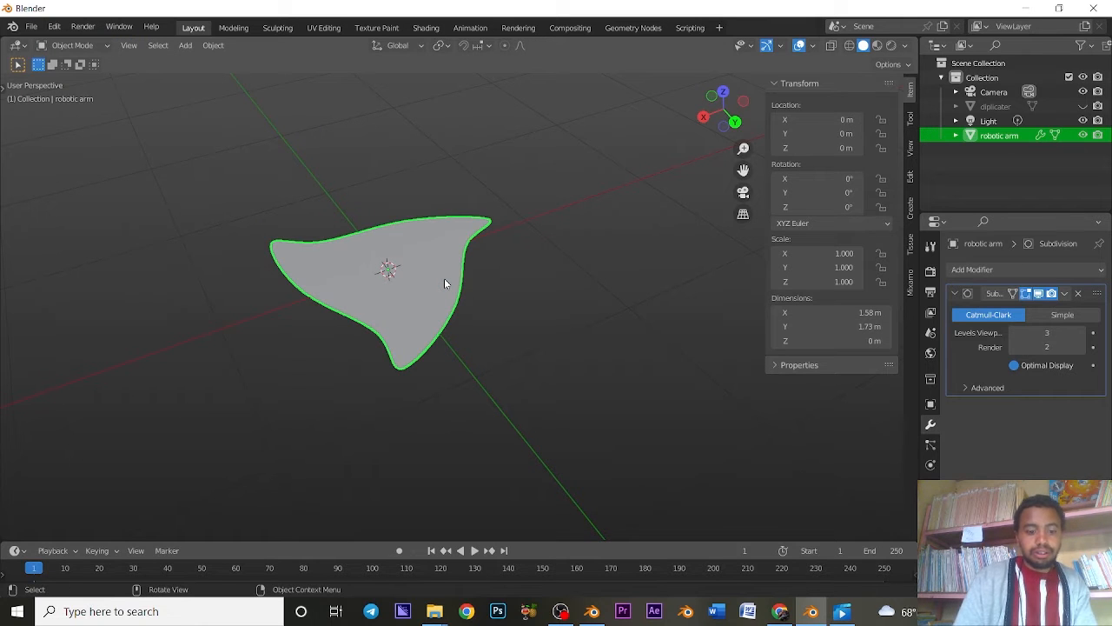
right_click(445, 279)
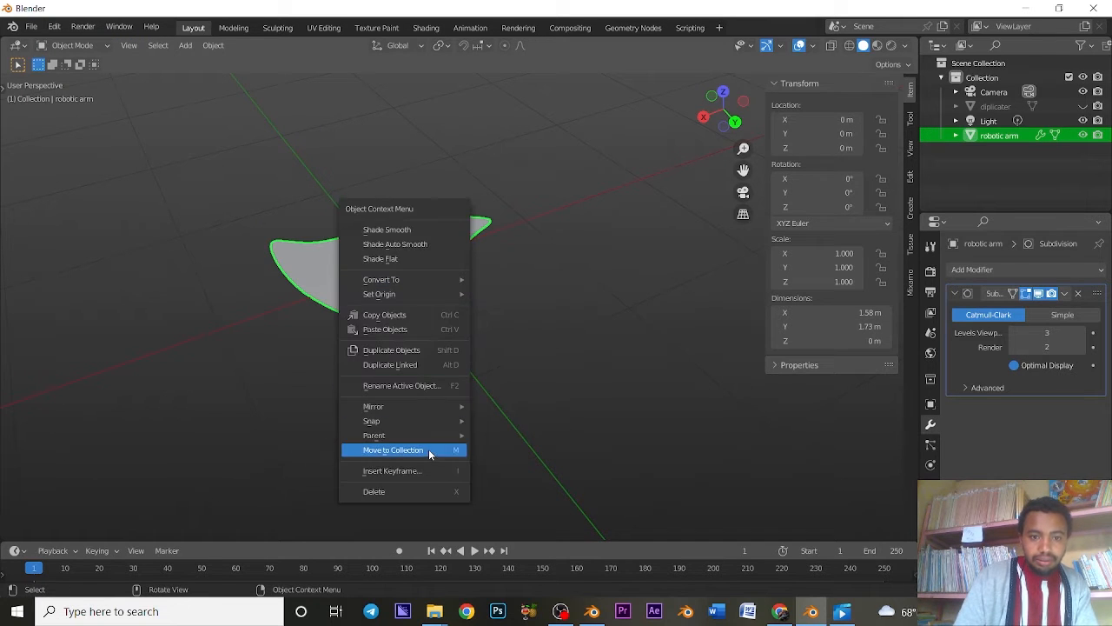
mouse_move(430, 279)
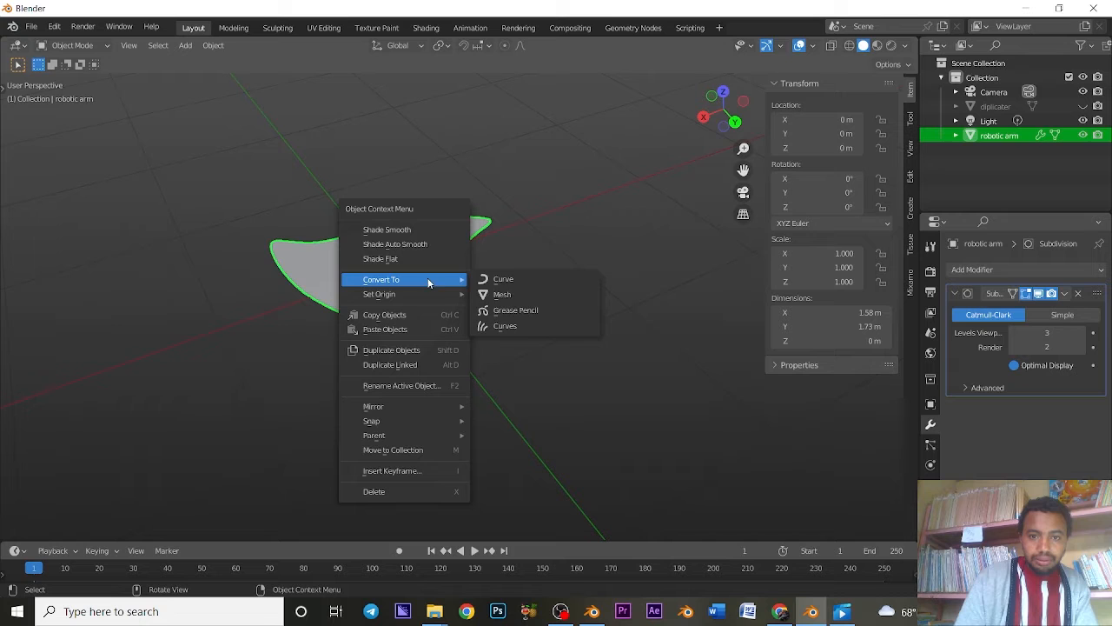
click(500, 294)
Step: Enter Edit Mode on the converted robotic arm mesh and switch to face selection
key(Tab)
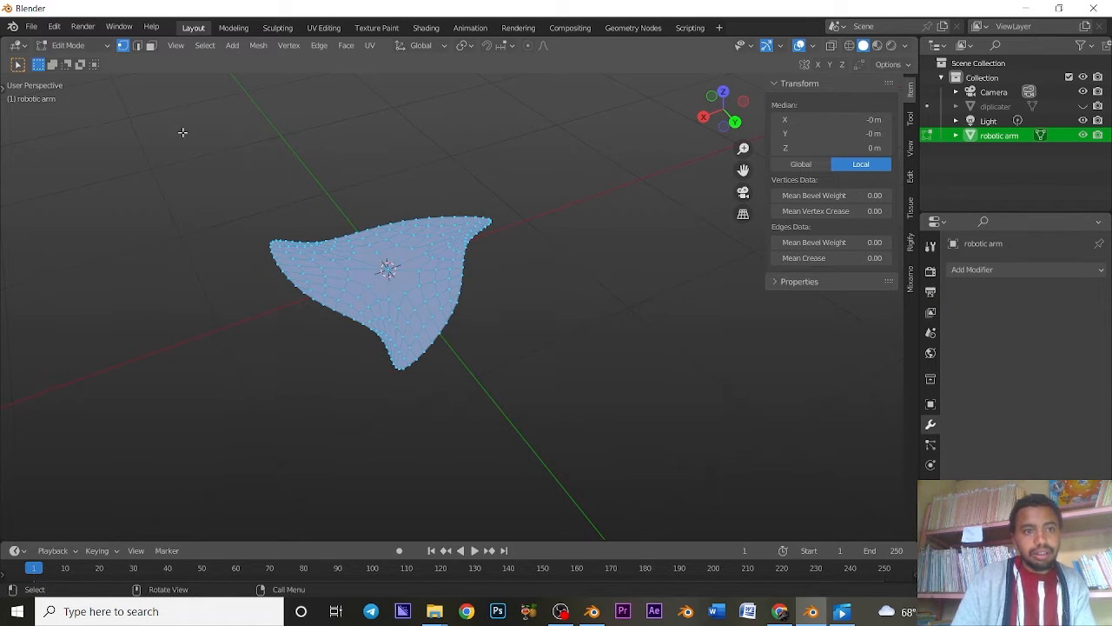
click(150, 48)
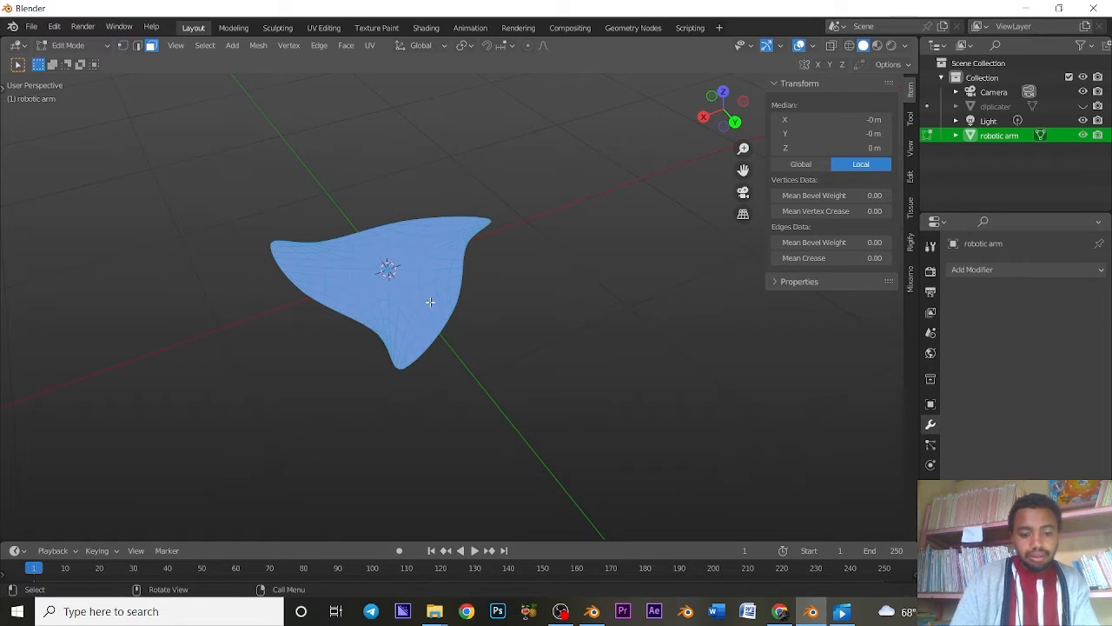
Step: Try to extrude the whole robotic arm face by 1 m without constraining it to Z, and undo the extrusion
key(g)
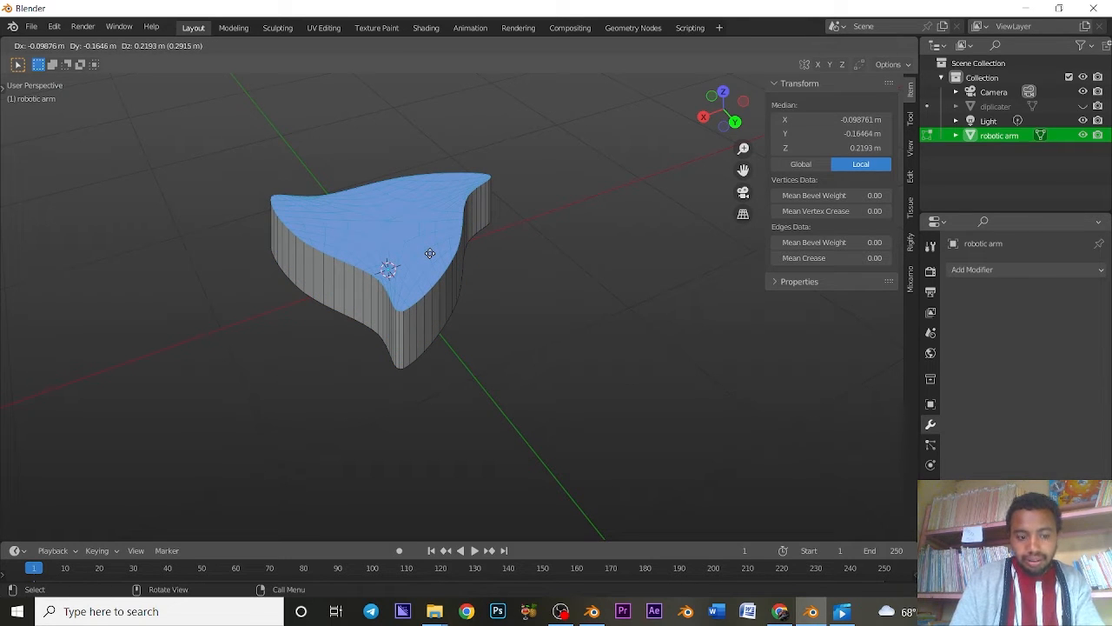
text(1)
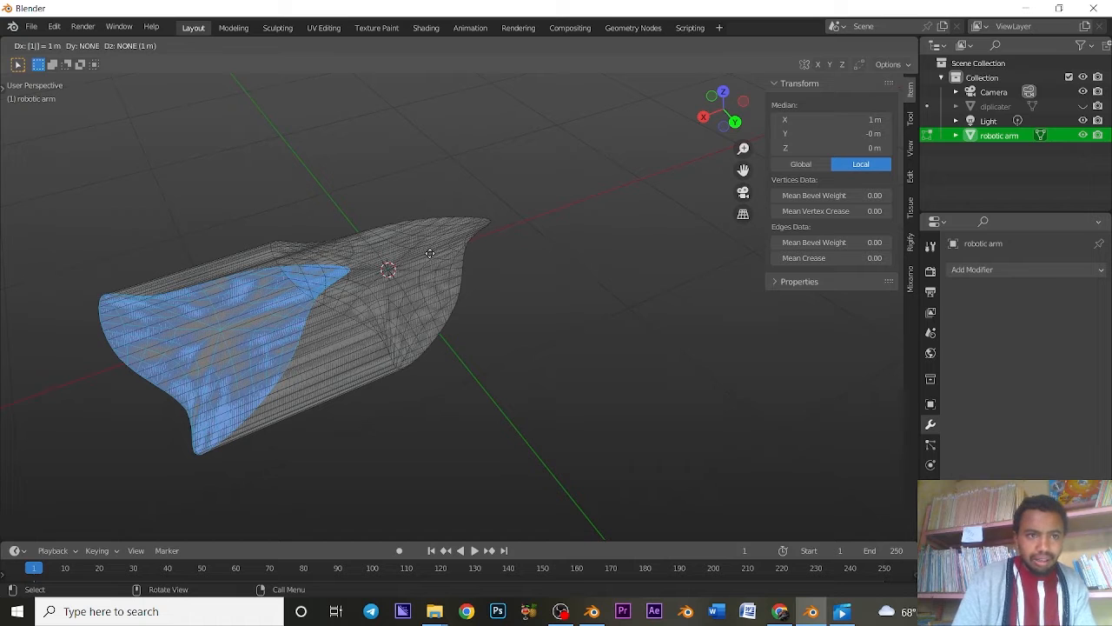
key(Escape)
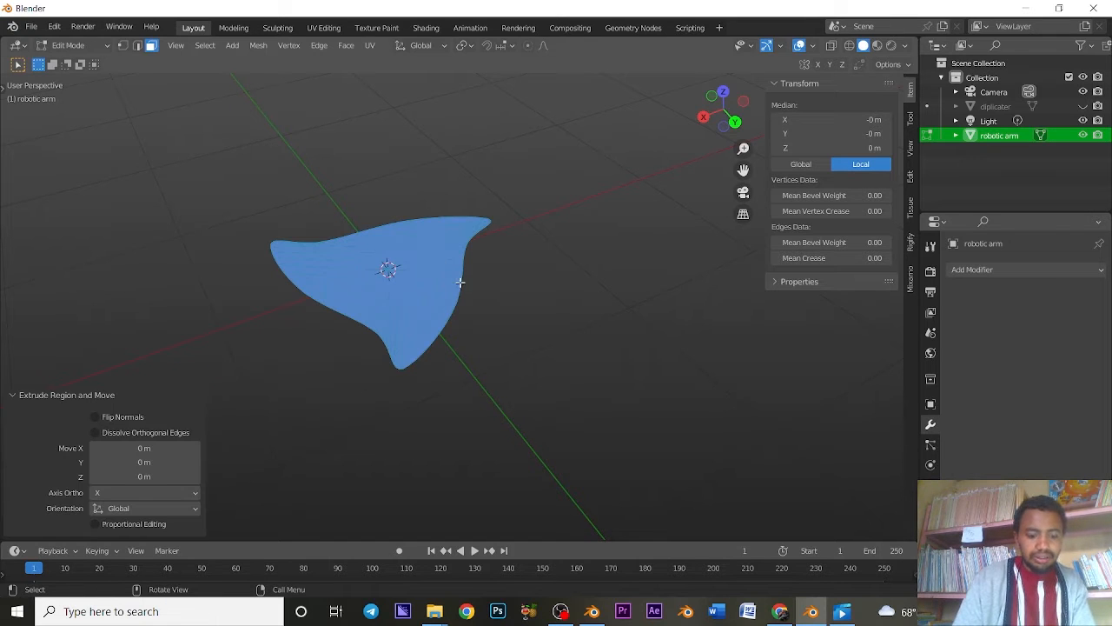
middle_drag(460, 282, 433, 267)
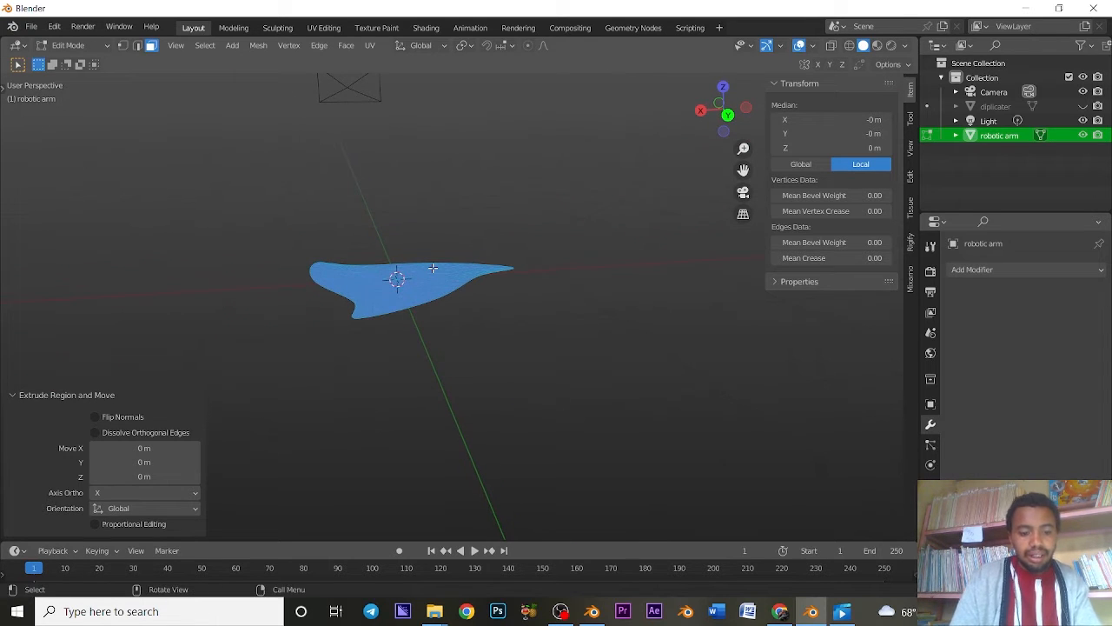
key(g)
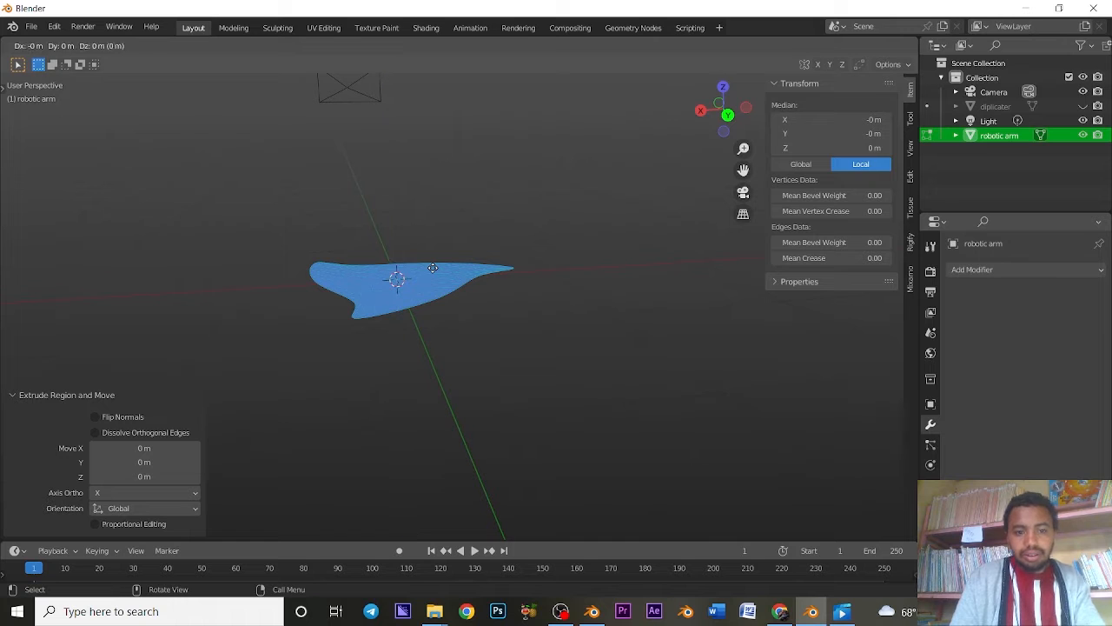
key(1)
key(Return)
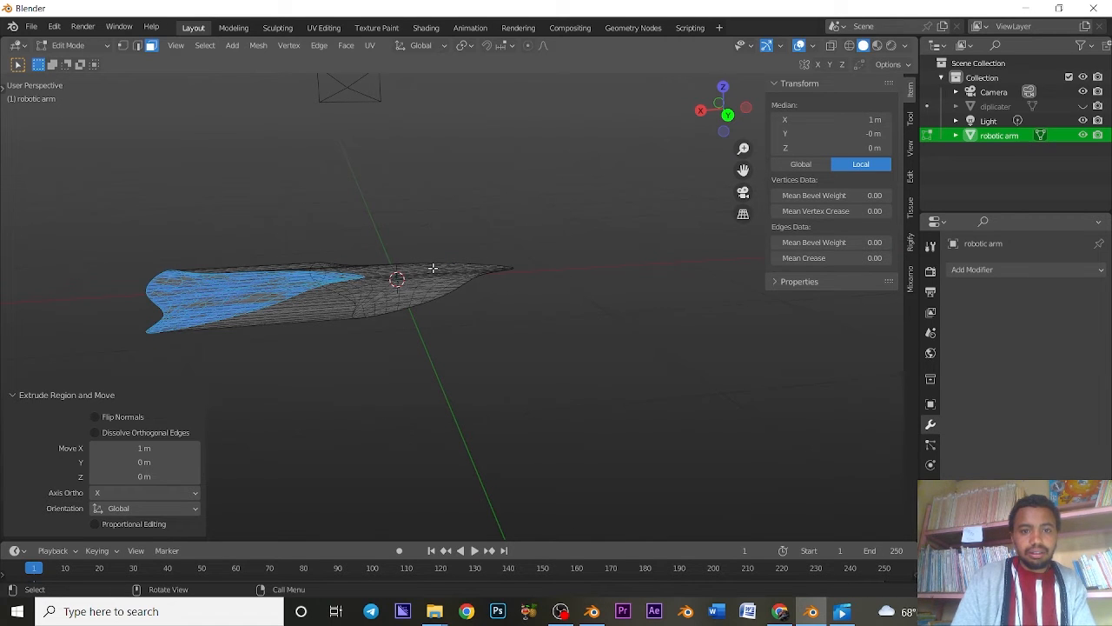
key(ctrl+z)
key(ctrl+z)
key(ctrl+z)
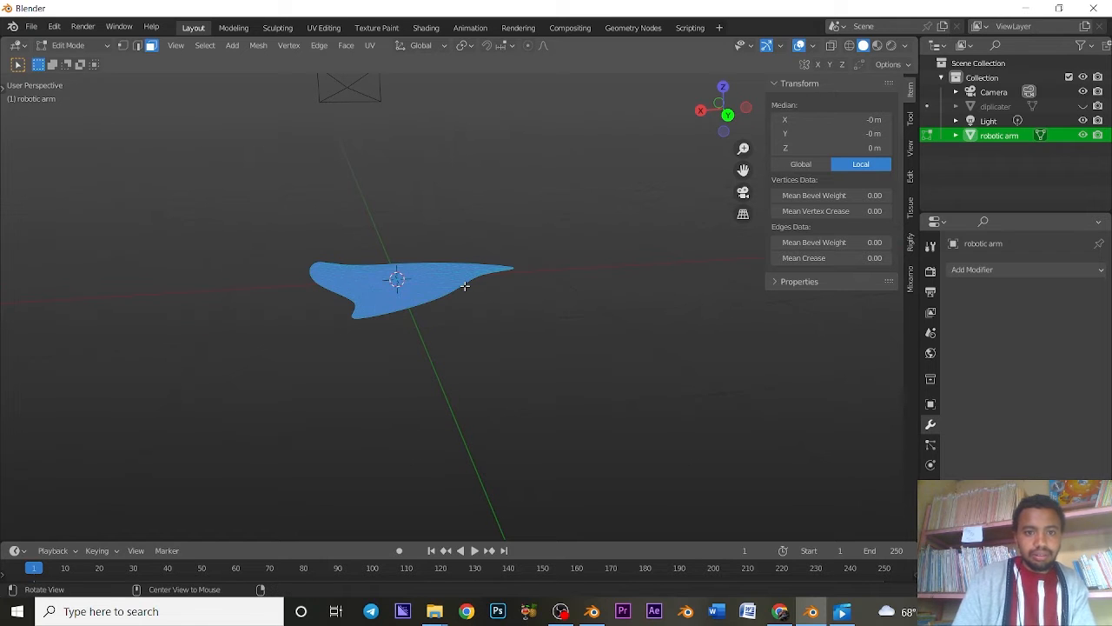
Step: Extrude the whole robotic arm face about 1.008 m along the global Z axis
middle_drag(465, 286, 456, 326)
key(g)
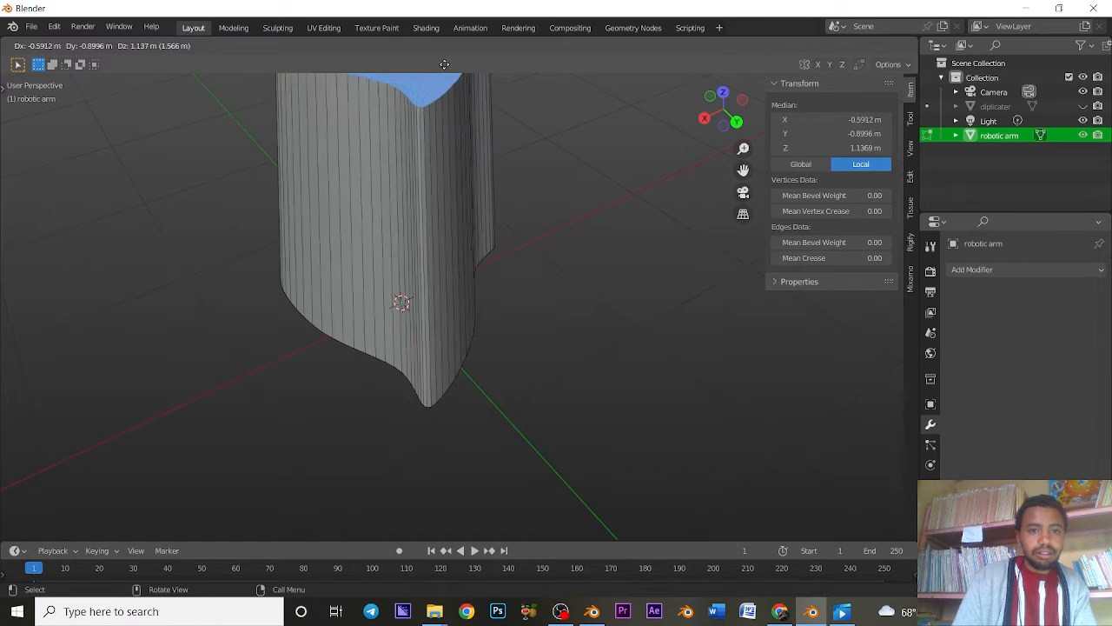
key(z)
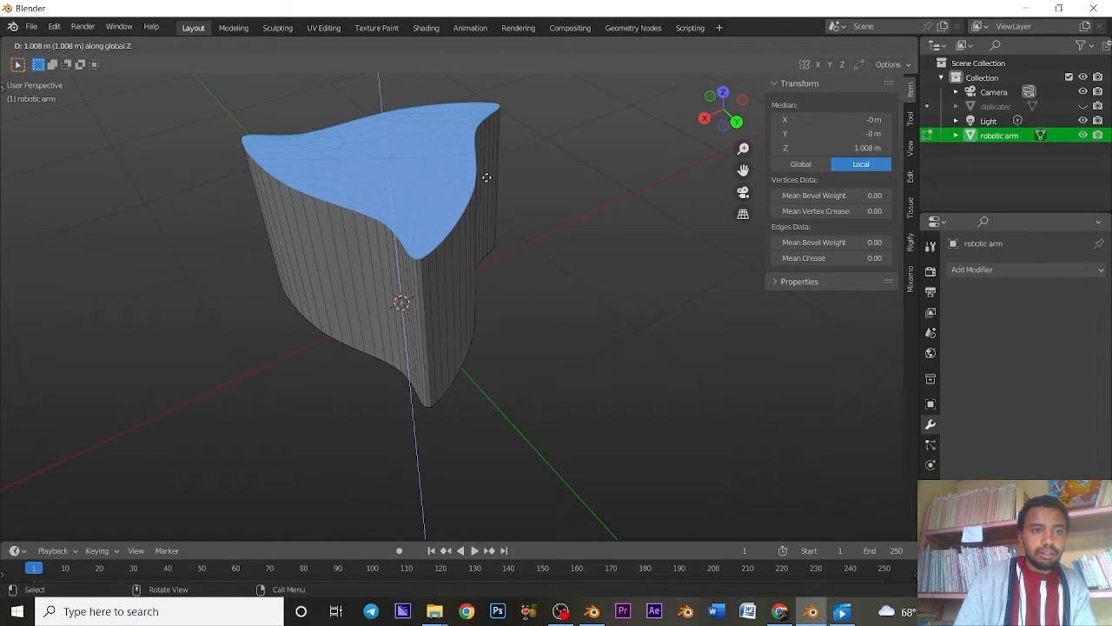
click(487, 177)
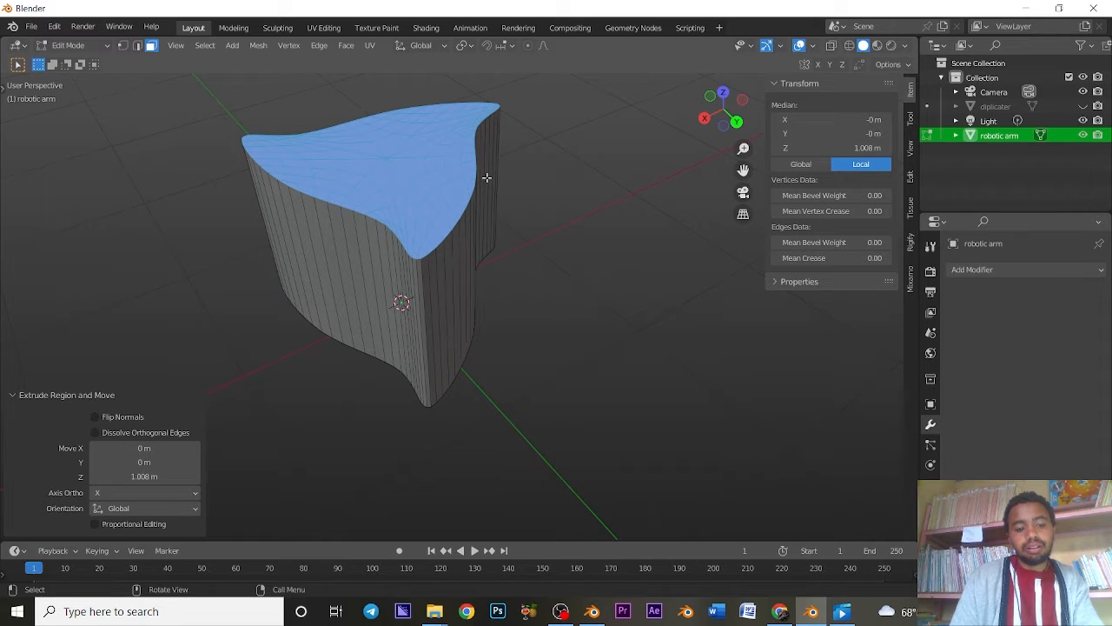
Step: In Object Mode and front view, annotate brackets beside the robotic arm marking its height and further equal segments stacked above it
key(KP_1)
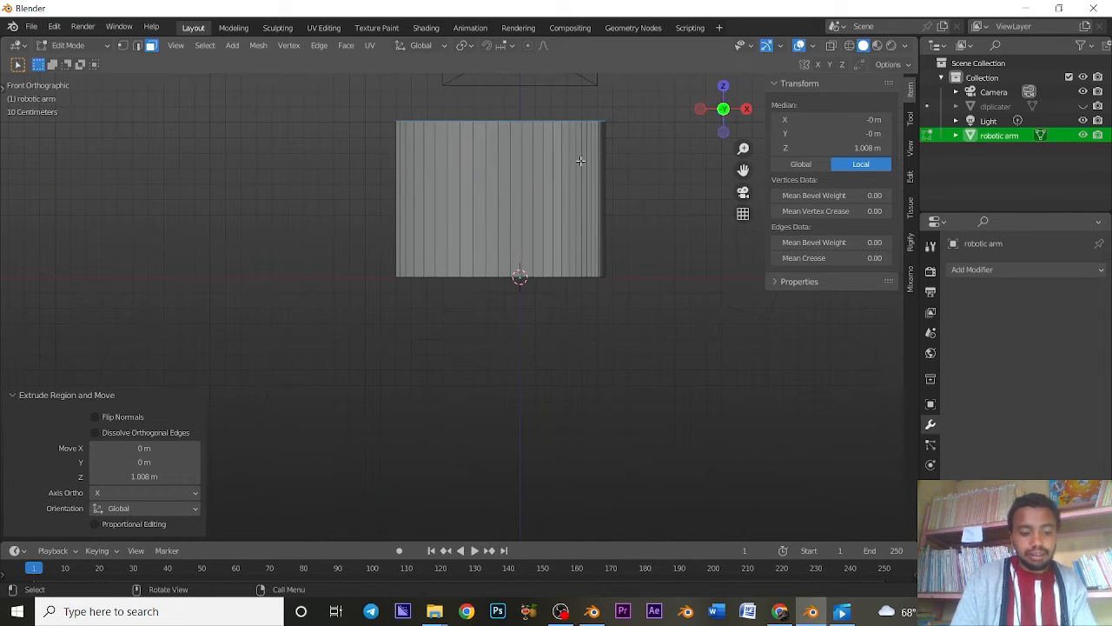
shift+middle_drag(581, 160, 516, 238)
scroll(516, 243, down, 1)
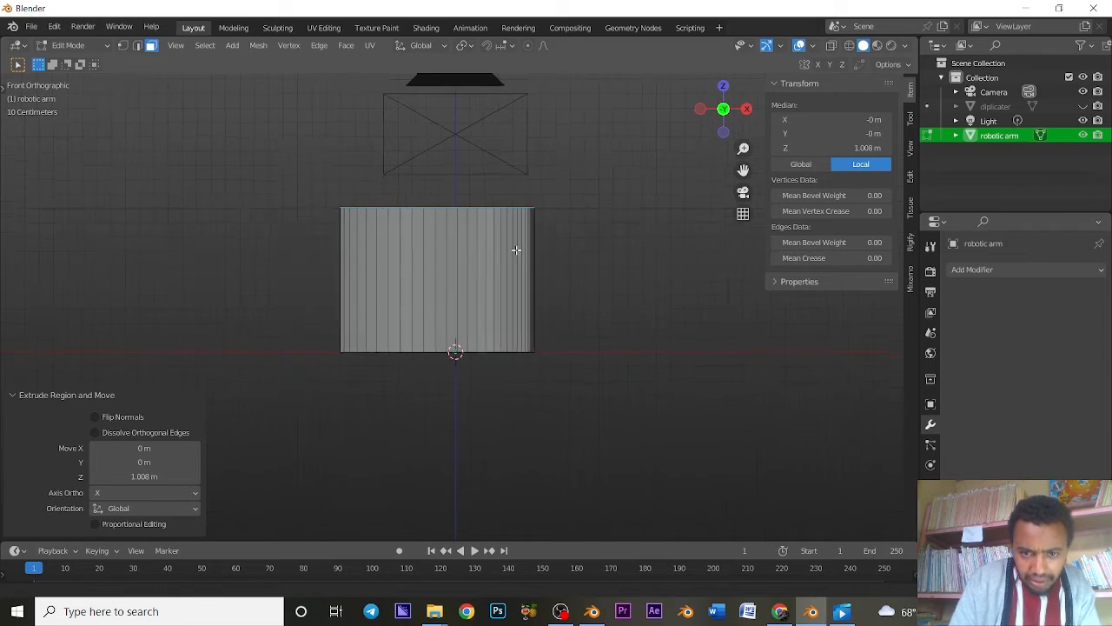
scroll(521, 245, up, 2)
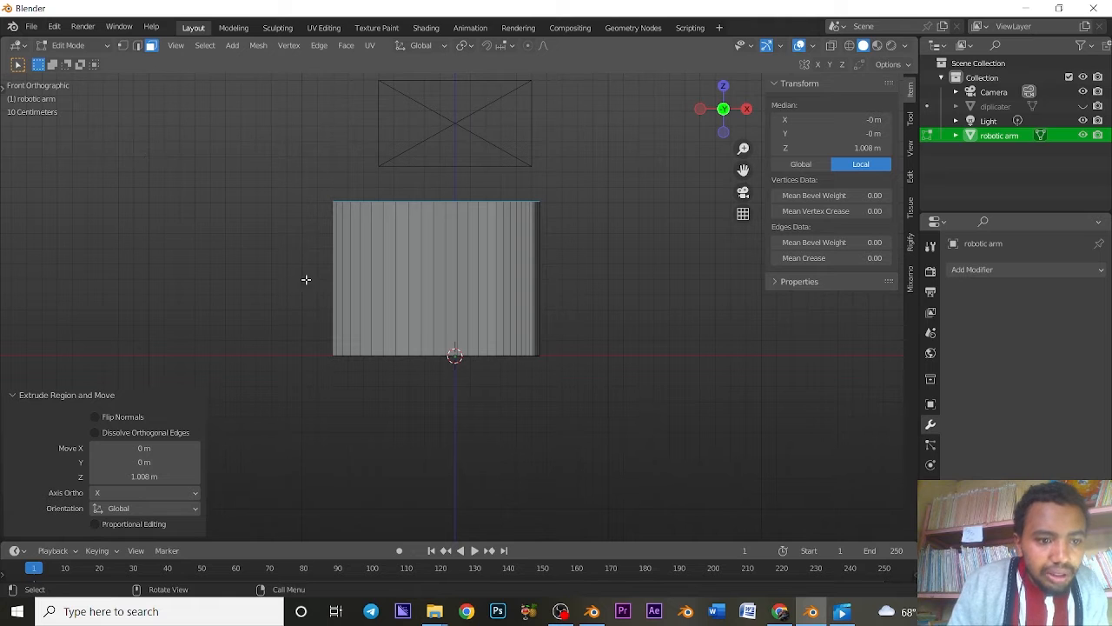
shift+middle_drag(322, 298, 306, 330)
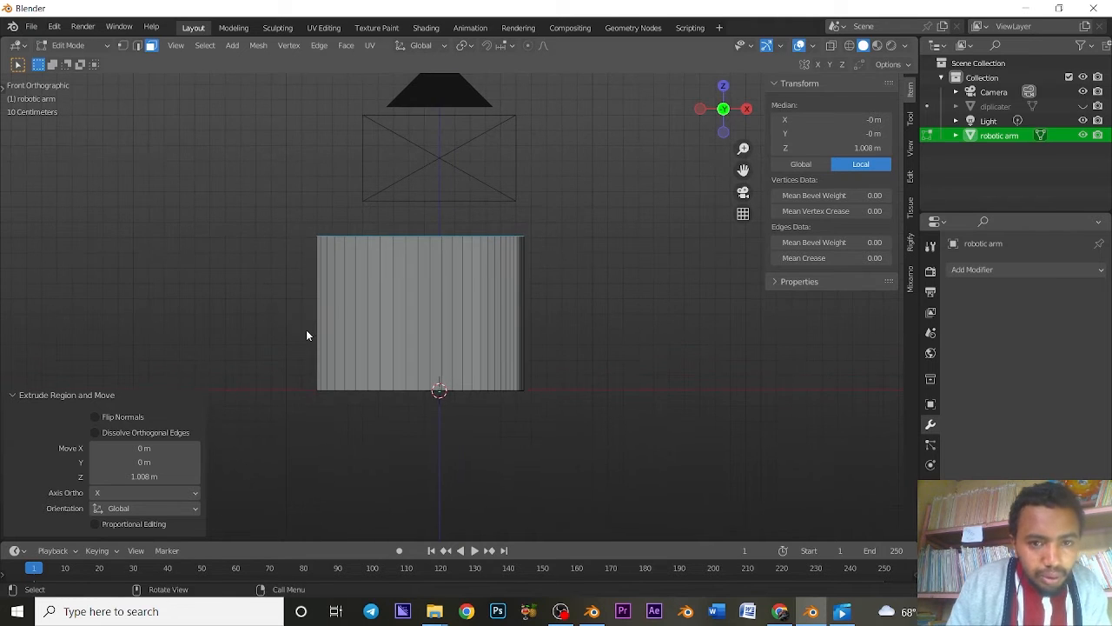
key(Tab)
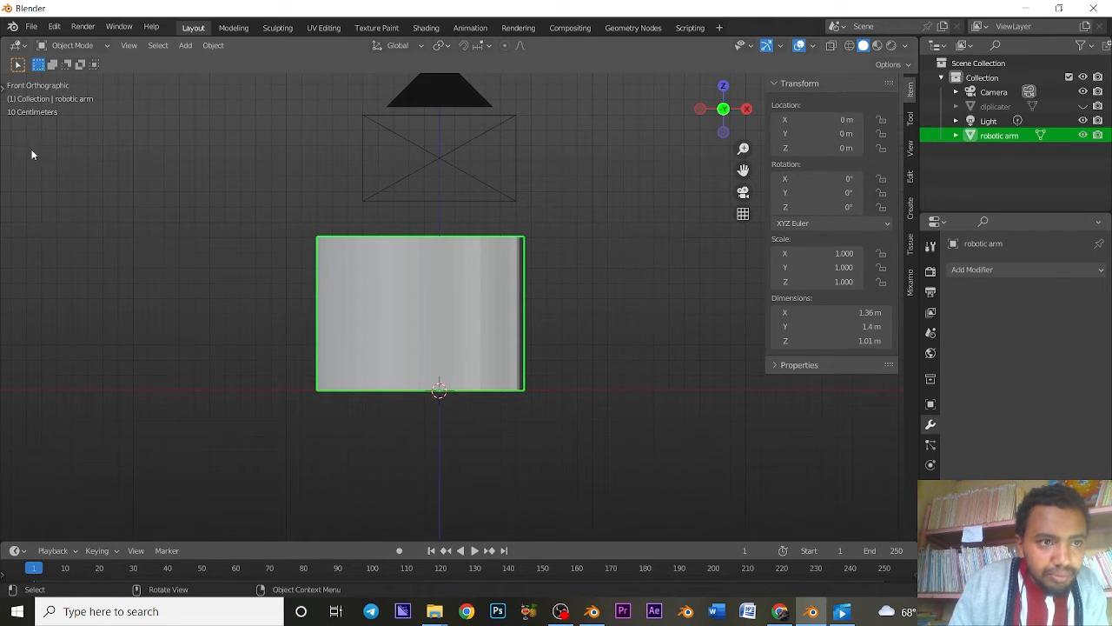
click(2, 88)
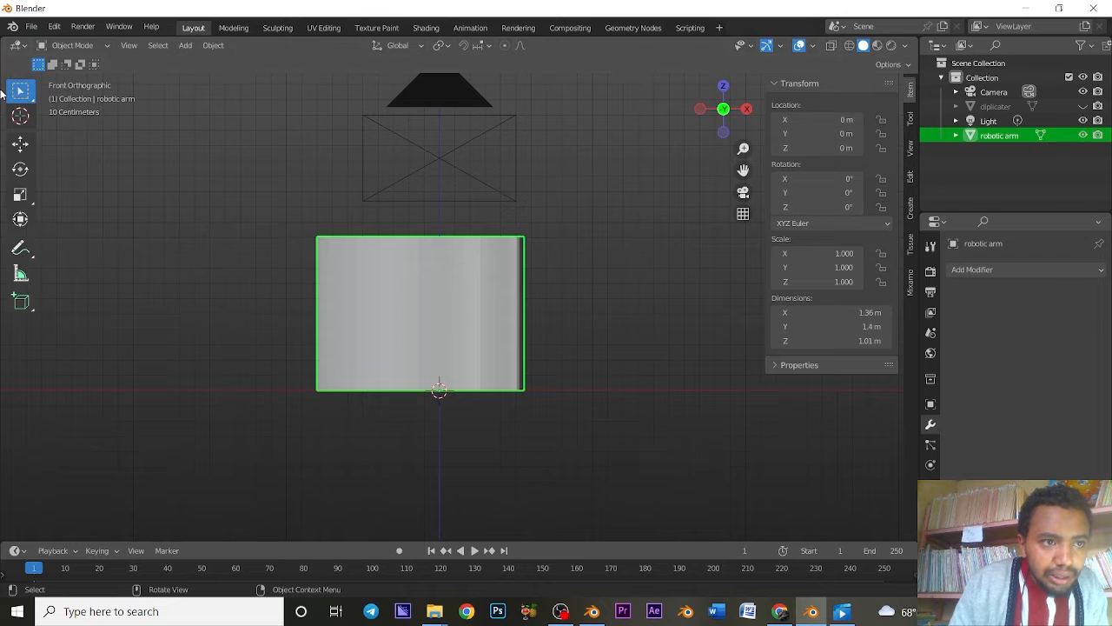
click(14, 250)
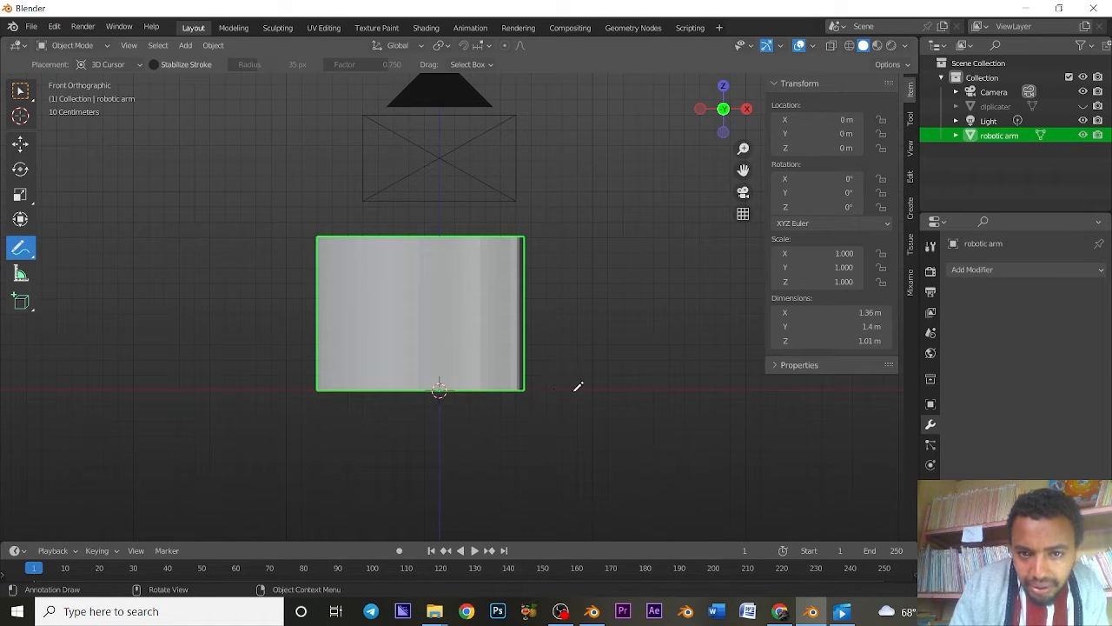
mouse_move(537, 390)
mouse_down()
mouse_move(563, 372)
mouse_move(578, 291)
mouse_move(569, 231)
mouse_up()
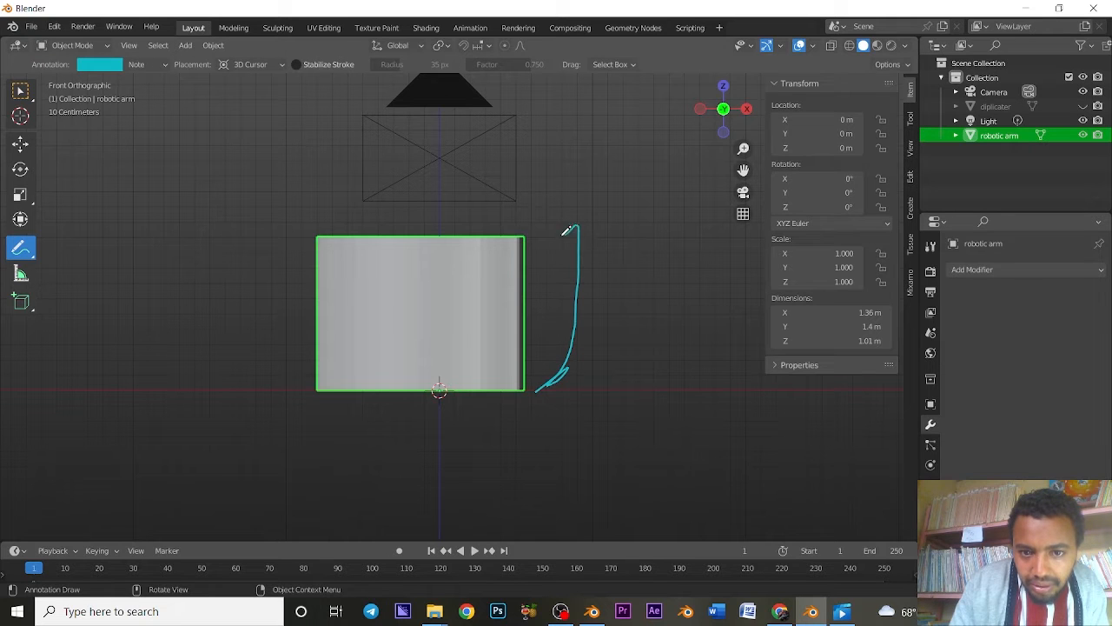
shift+middle_drag(576, 231, 563, 321)
mouse_move(539, 325)
mouse_down()
mouse_move(560, 320)
mouse_move(562, 183)
mouse_up()
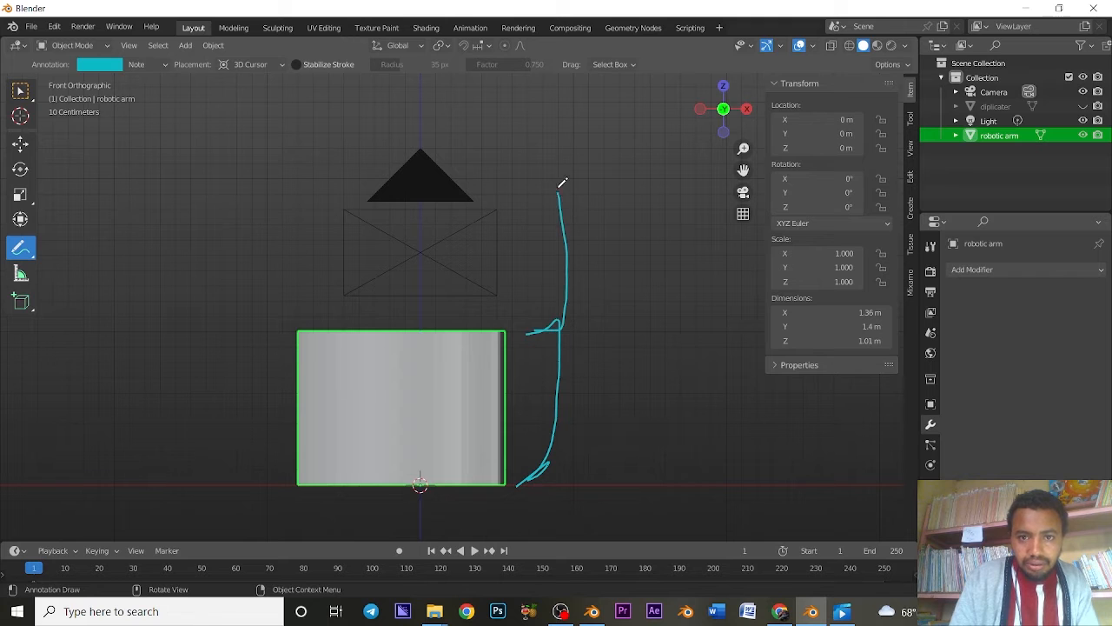
shift+middle_drag(578, 228, 566, 348)
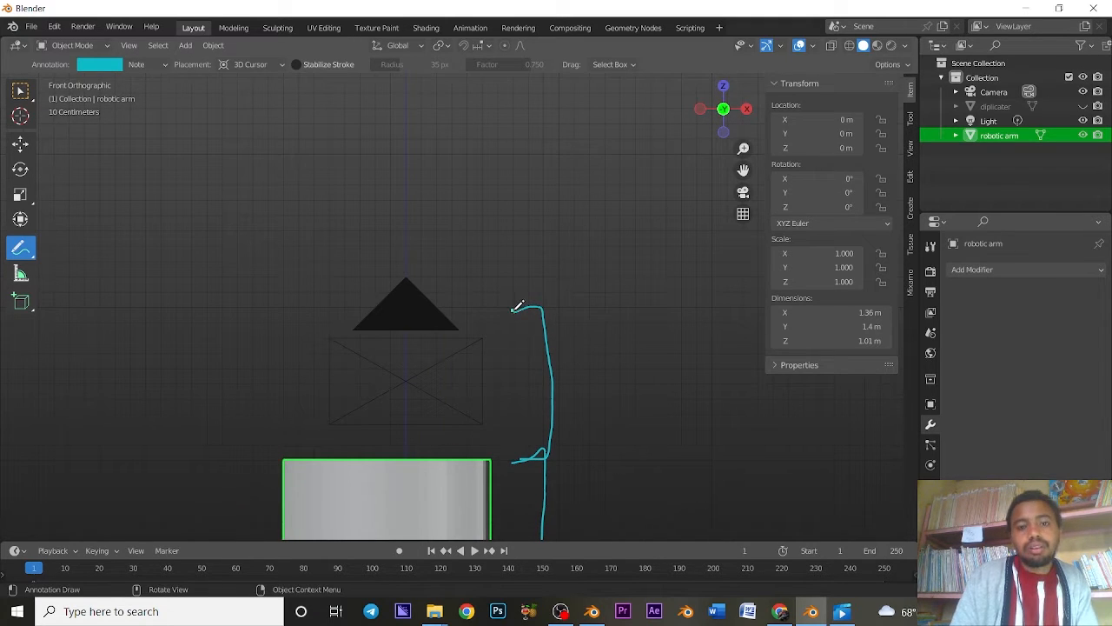
mouse_move(517, 305)
mouse_down()
mouse_move(559, 171)
mouse_move(528, 161)
mouse_up()
Step: Undo all the annotation strokes beside the robotic arm and switch back to the Select Box tool
key(ctrl+z)
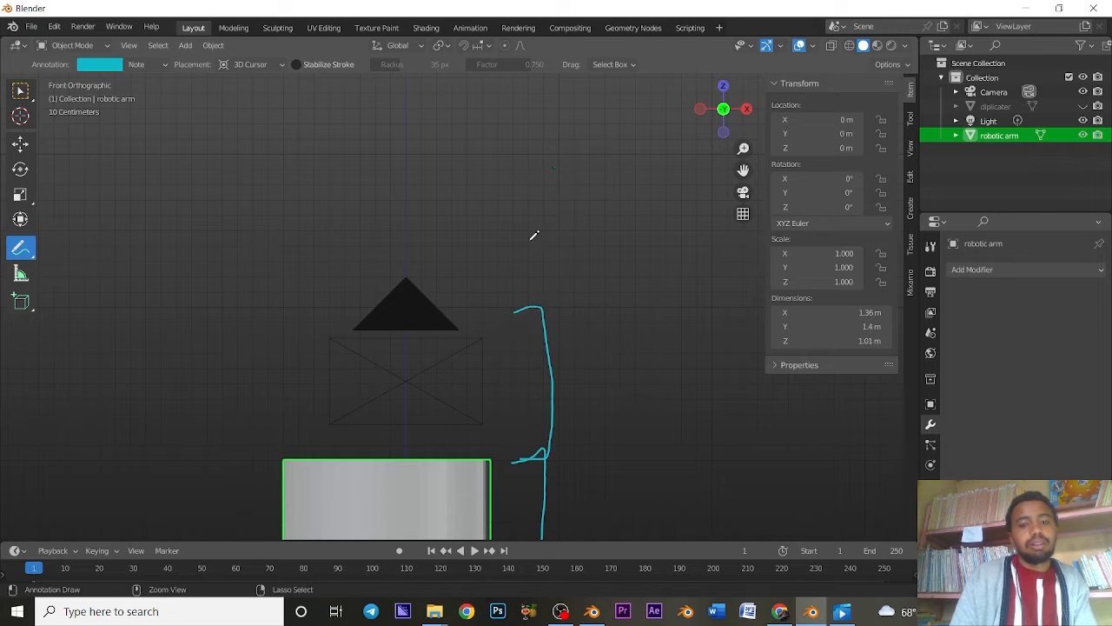
key(z)
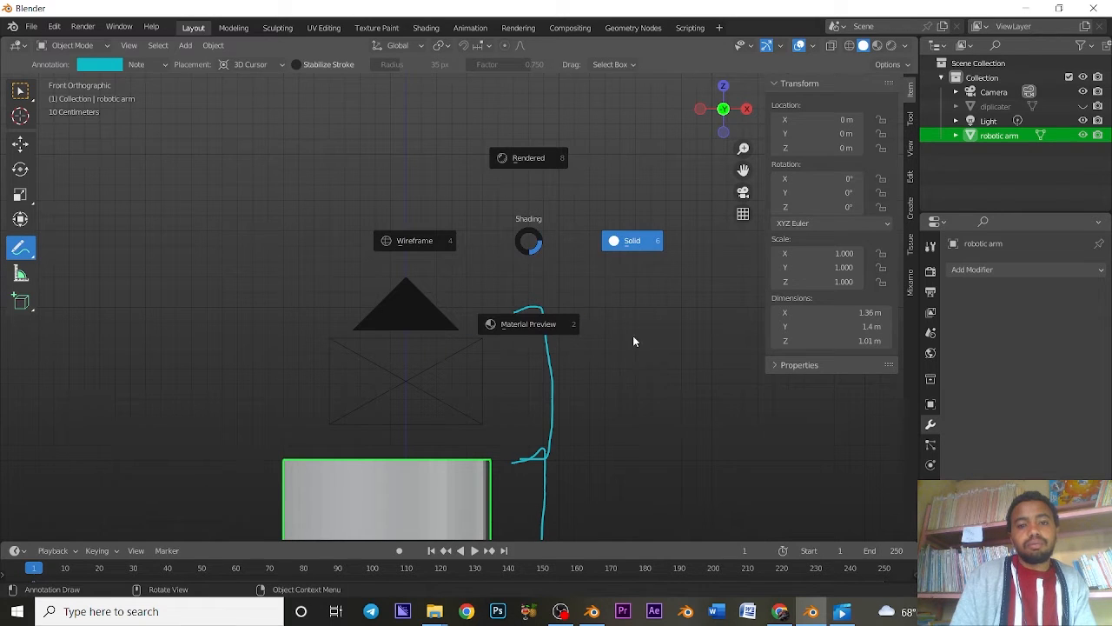
click(533, 235)
key(ctrl+z)
key(ctrl+z)
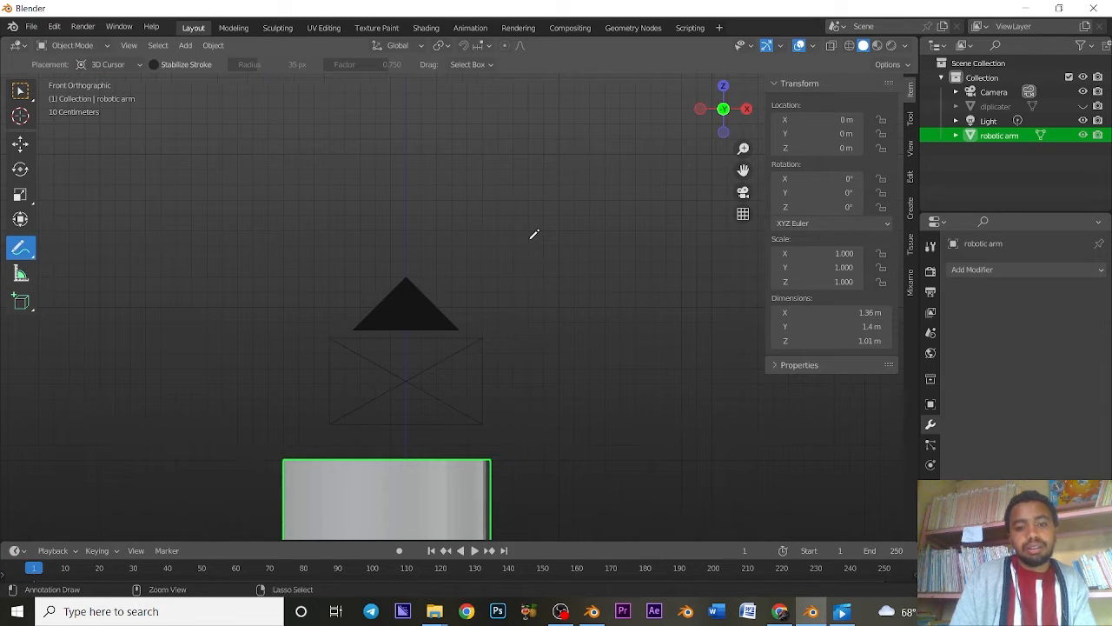
shift+middle_drag(517, 316, 523, 202)
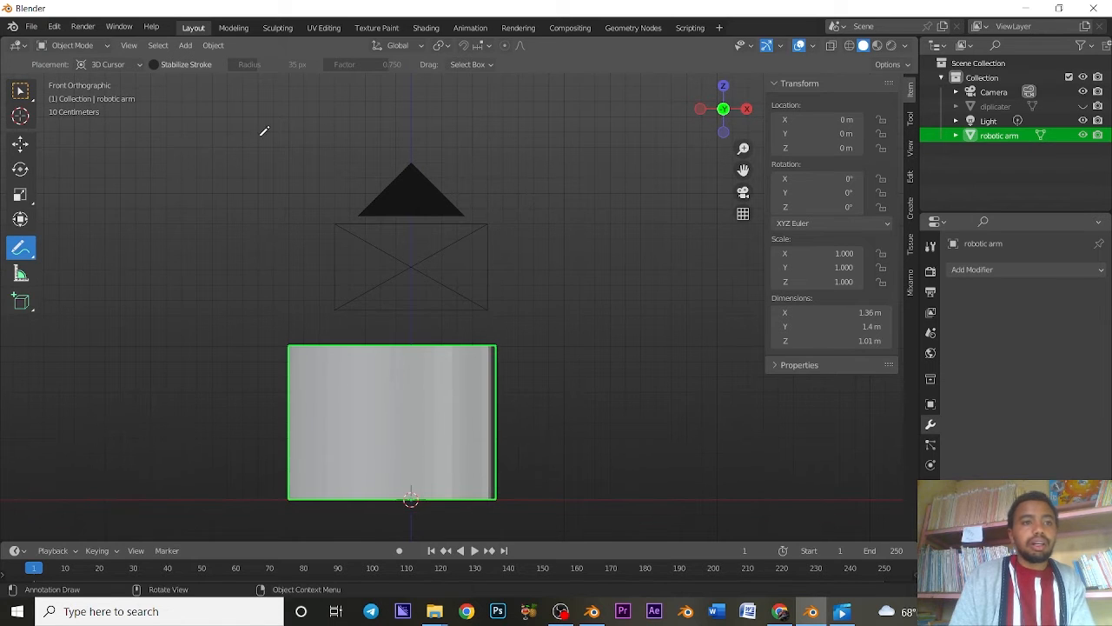
click(21, 91)
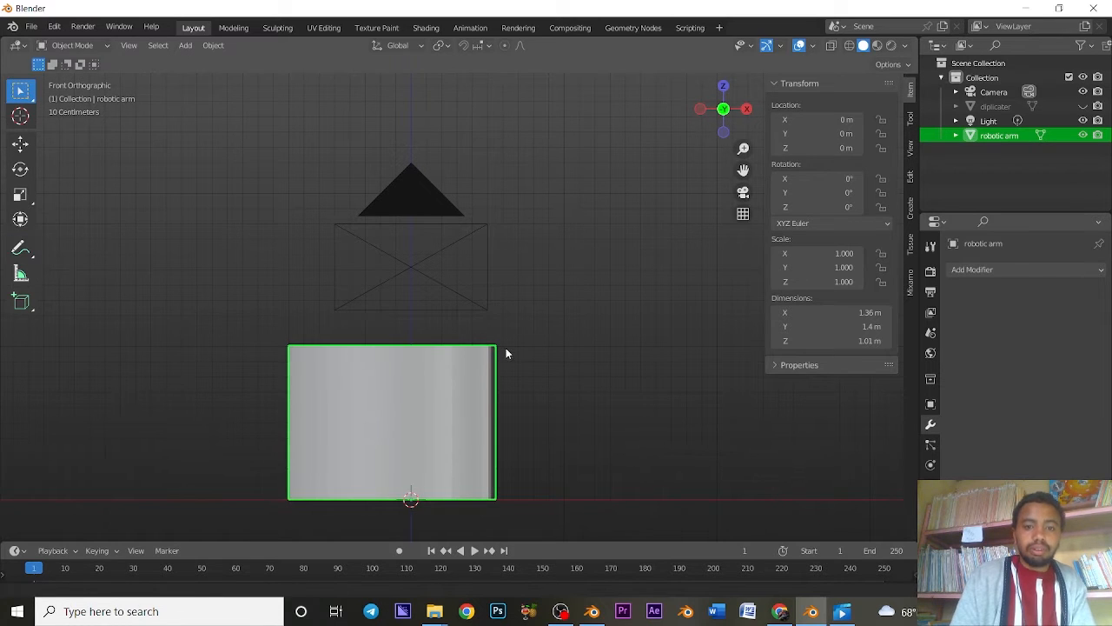
Step: In Edit Mode, add three evenly spaced horizontal loop cuts around the robotic arm's side walls, with the slide factor at 0
shift+middle_drag(506, 347, 517, 317)
shift+middle_drag(537, 268, 557, 178)
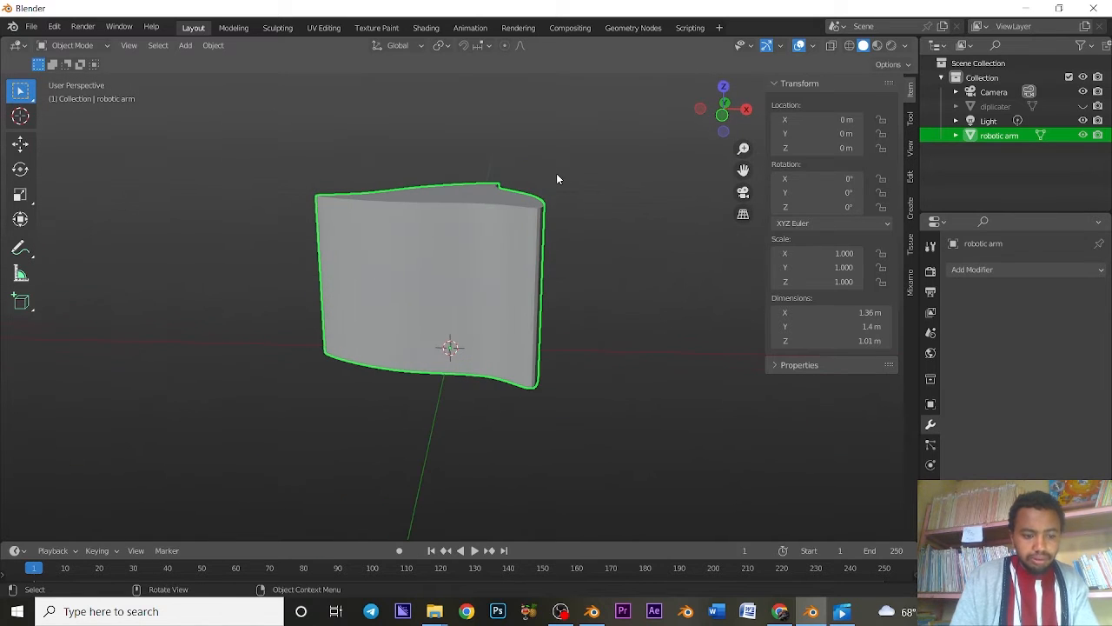
key(Tab)
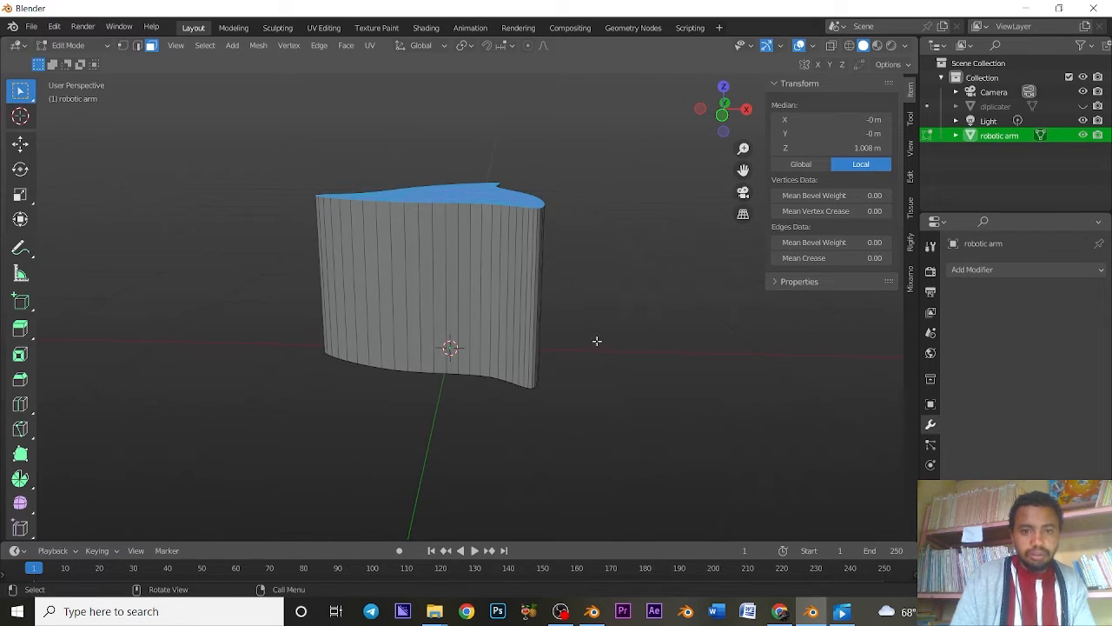
middle_drag(597, 341, 544, 387)
key(Tab)
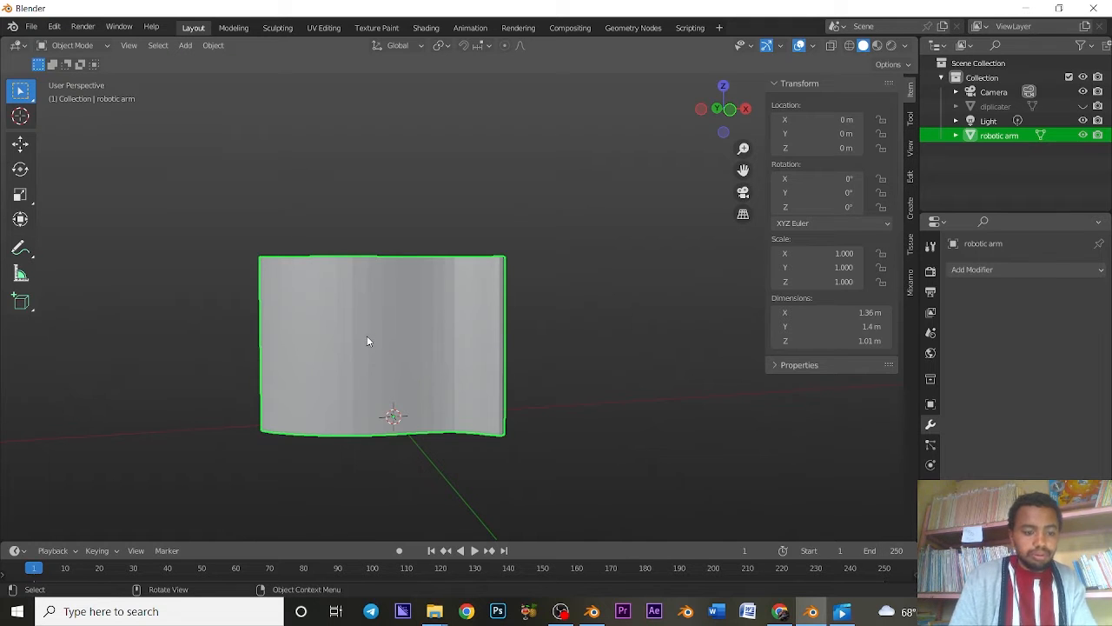
key(Tab)
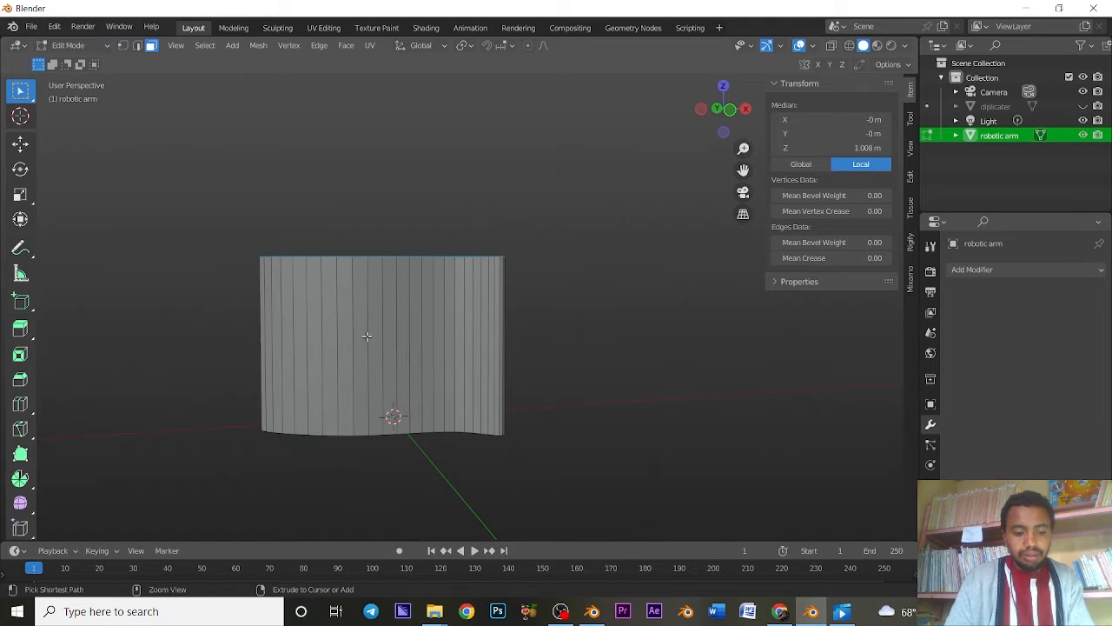
key(ctrl+r)
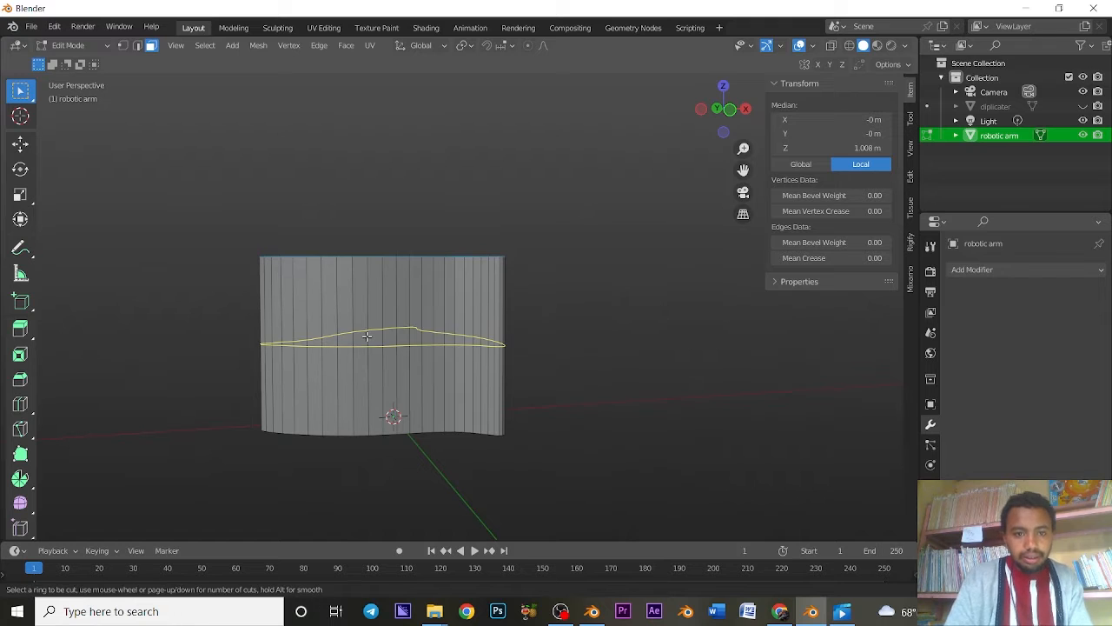
click(366, 338)
right_click(366, 337)
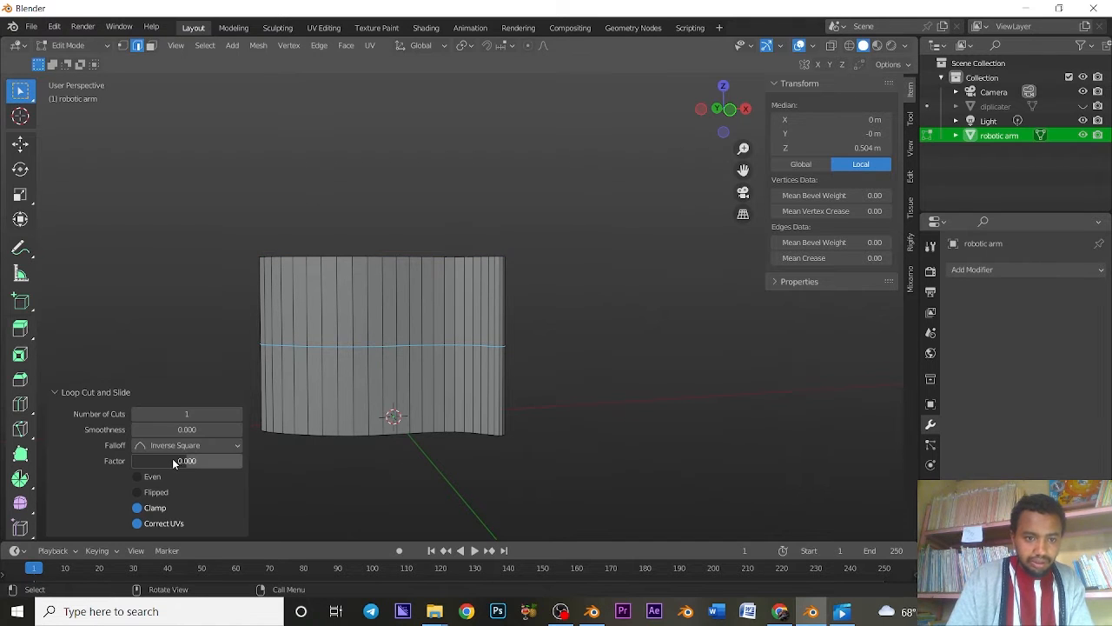
click(237, 414)
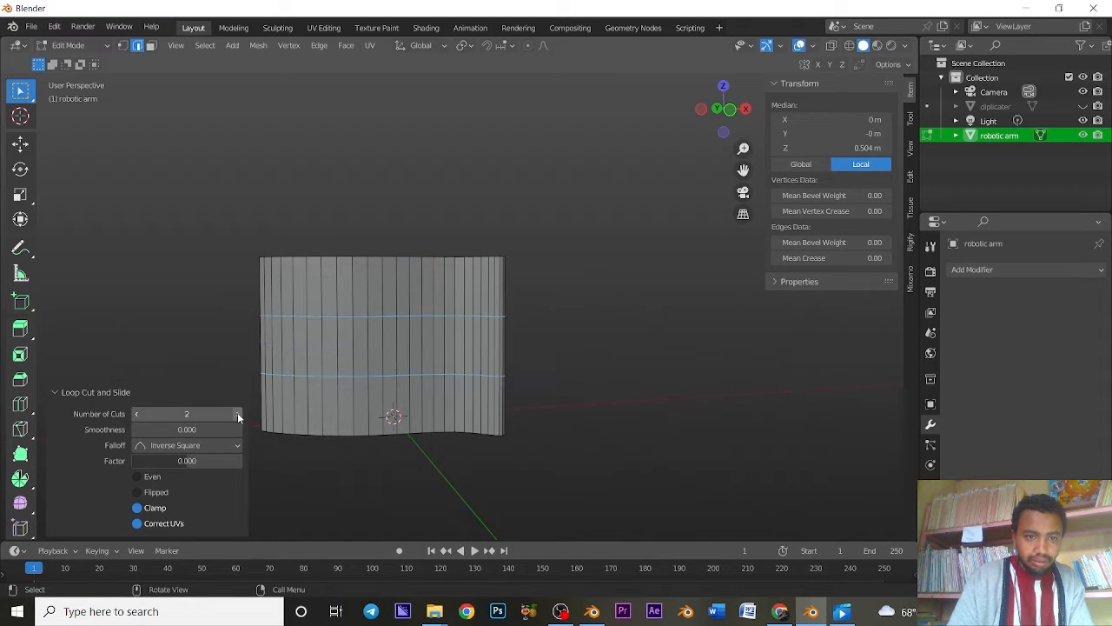
click(237, 413)
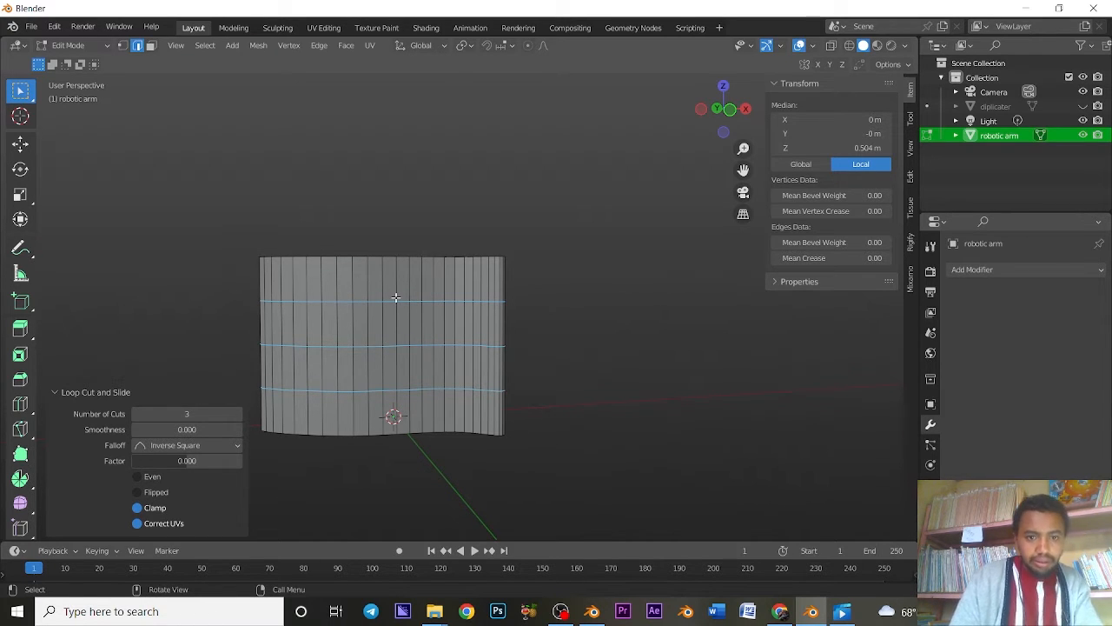
Step: In front view, annotate the robotic arm's two middle bands with a bracket and the label 0.5, and undo the strokes
key(KP_1)
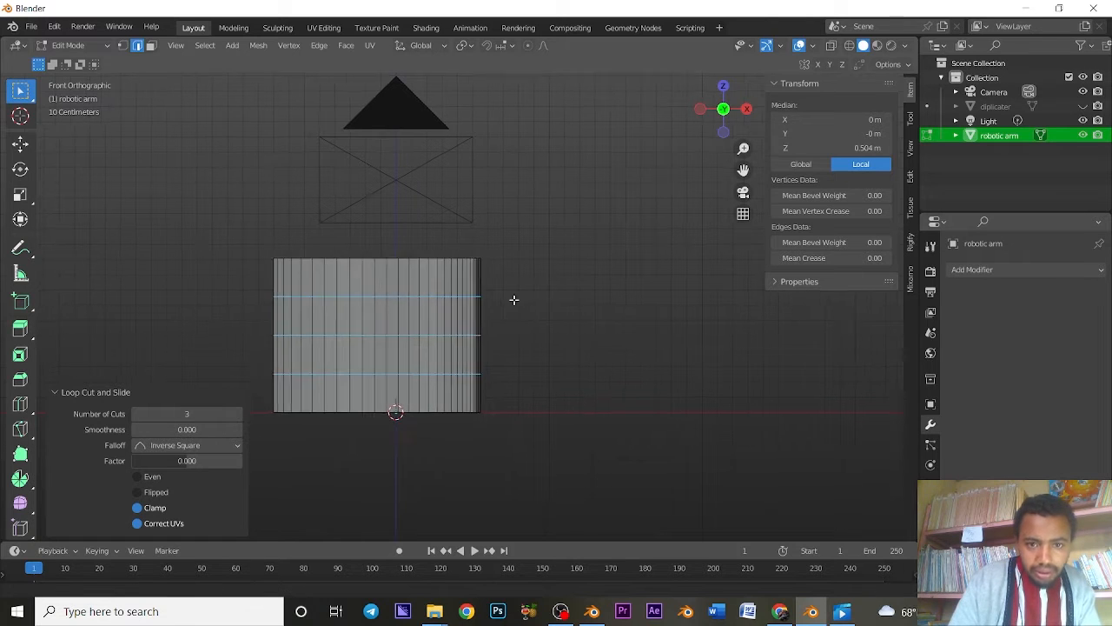
shift+middle_drag(513, 301, 549, 301)
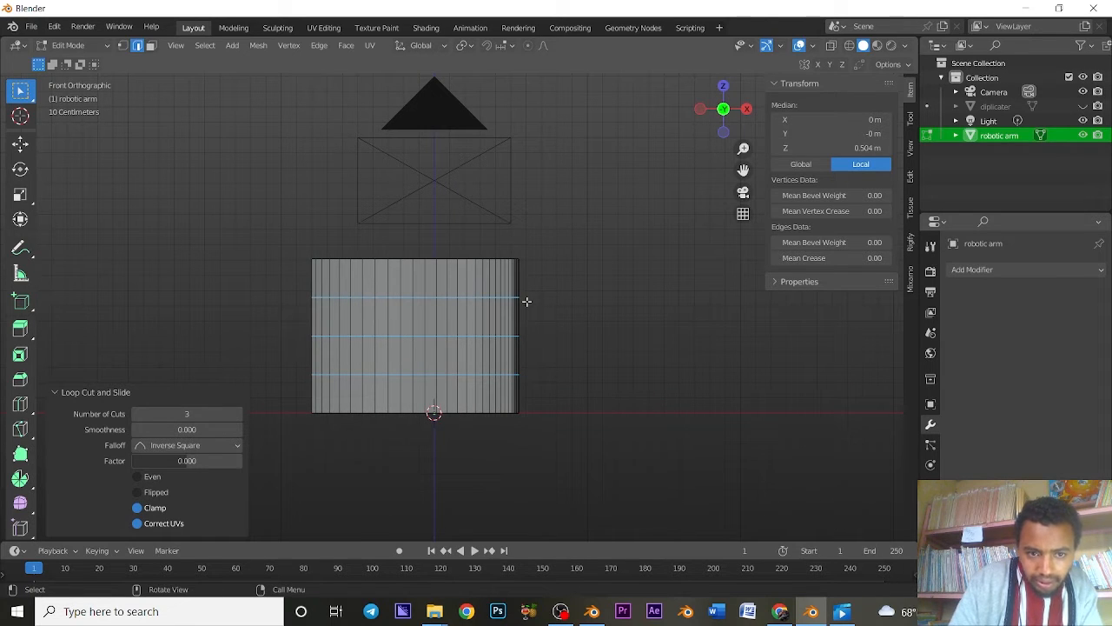
click(20, 249)
mouse_move(526, 300)
mouse_down()
mouse_move(576, 322)
mouse_move(575, 365)
mouse_move(534, 370)
mouse_up()
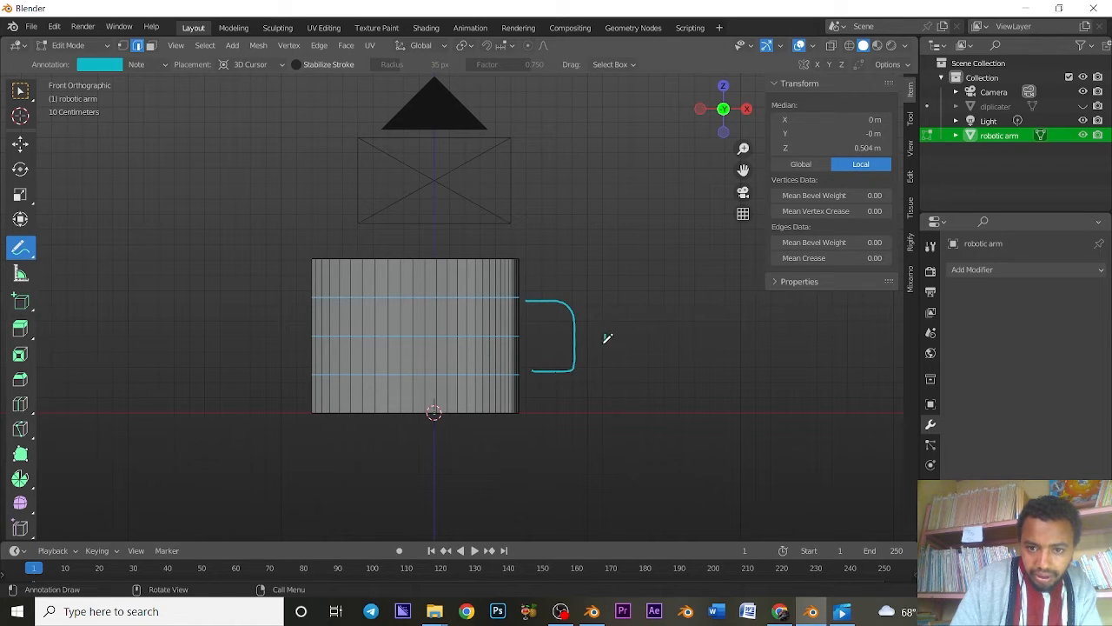
drag(606, 340, 619, 333)
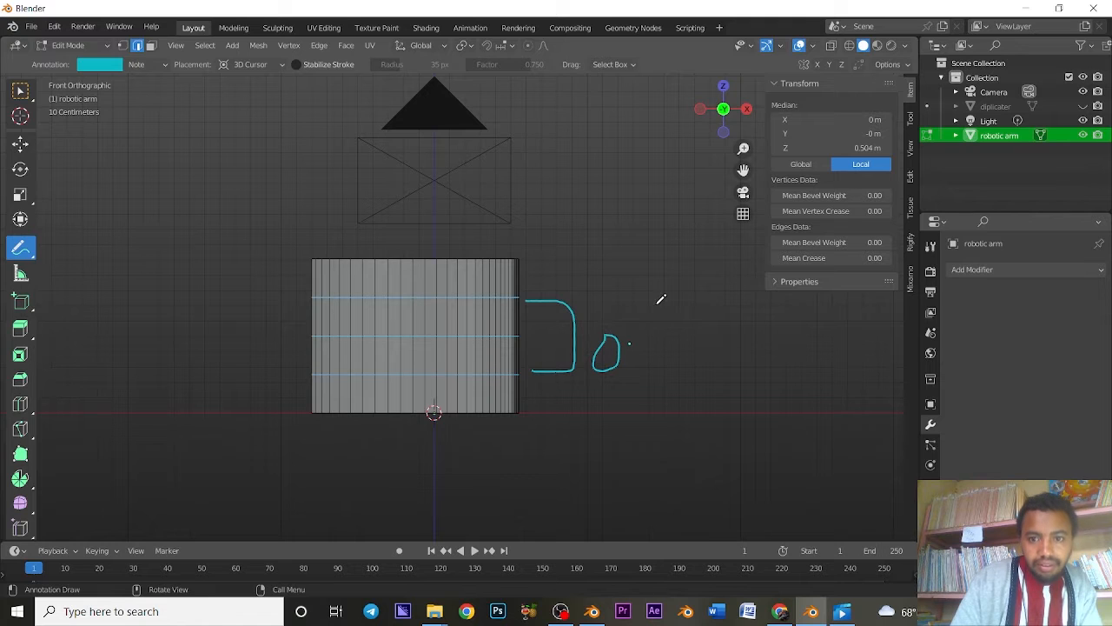
mouse_move(664, 288)
mouse_down()
mouse_move(702, 318)
mouse_move(644, 379)
mouse_up()
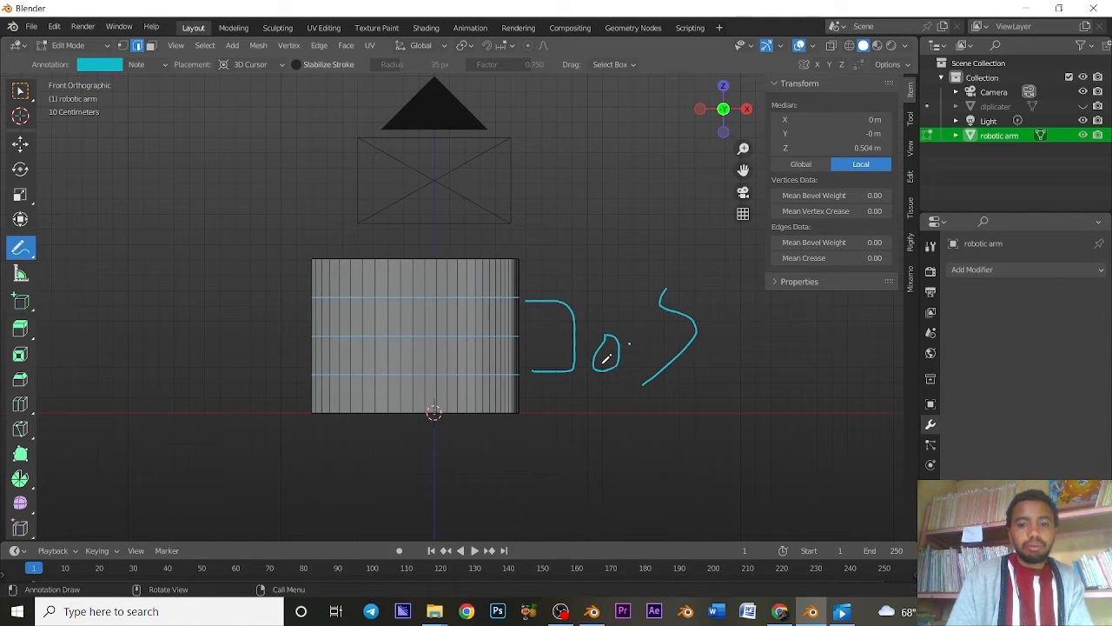
click(20, 90)
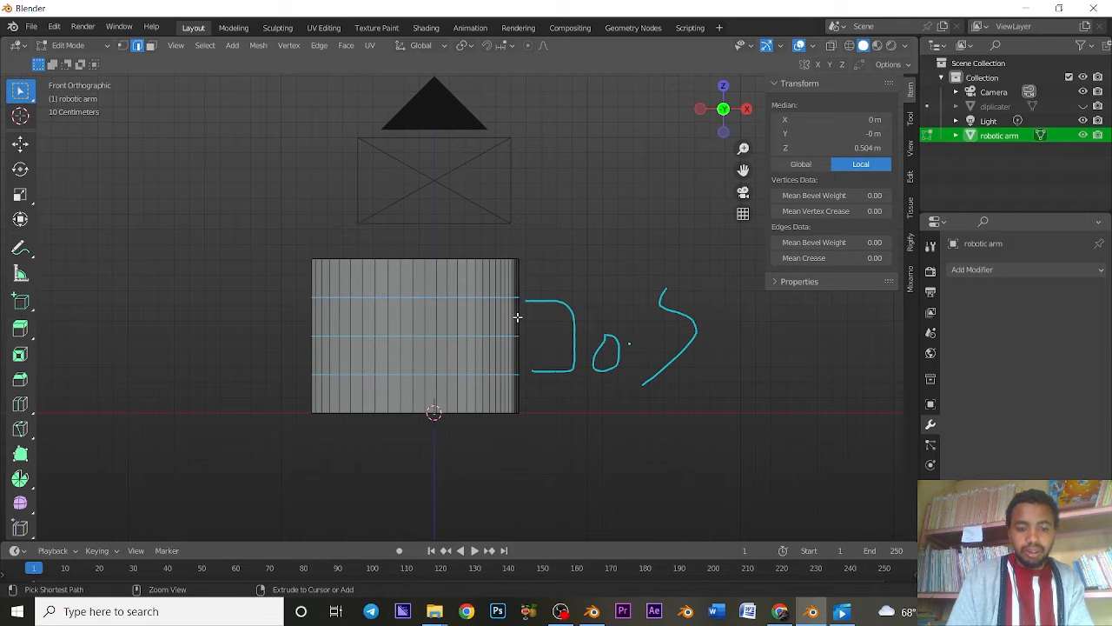
key(ctrl+z)
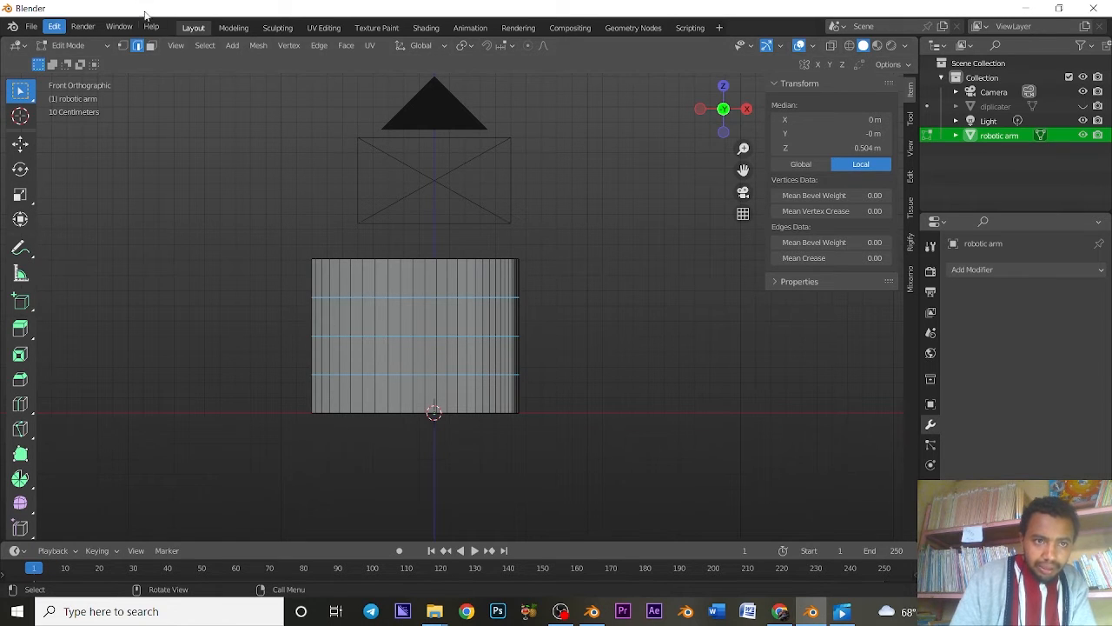
Step: In face select mode, delete all the robotic arm's faces except the two middle bands around its side walls
click(151, 45)
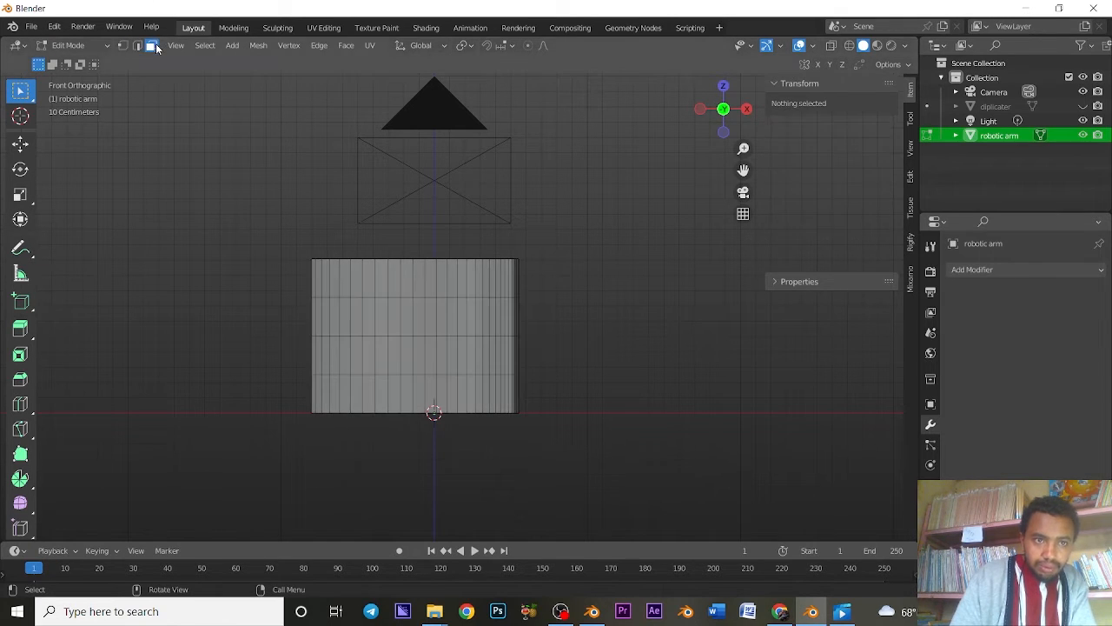
alt+click(402, 325)
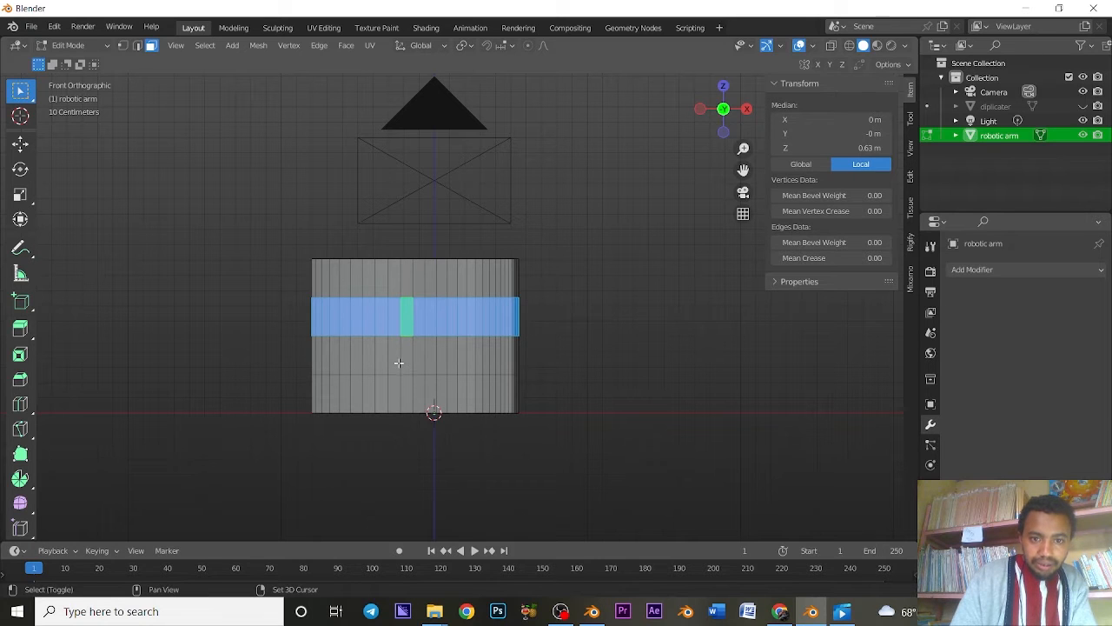
alt+shift+click(399, 363)
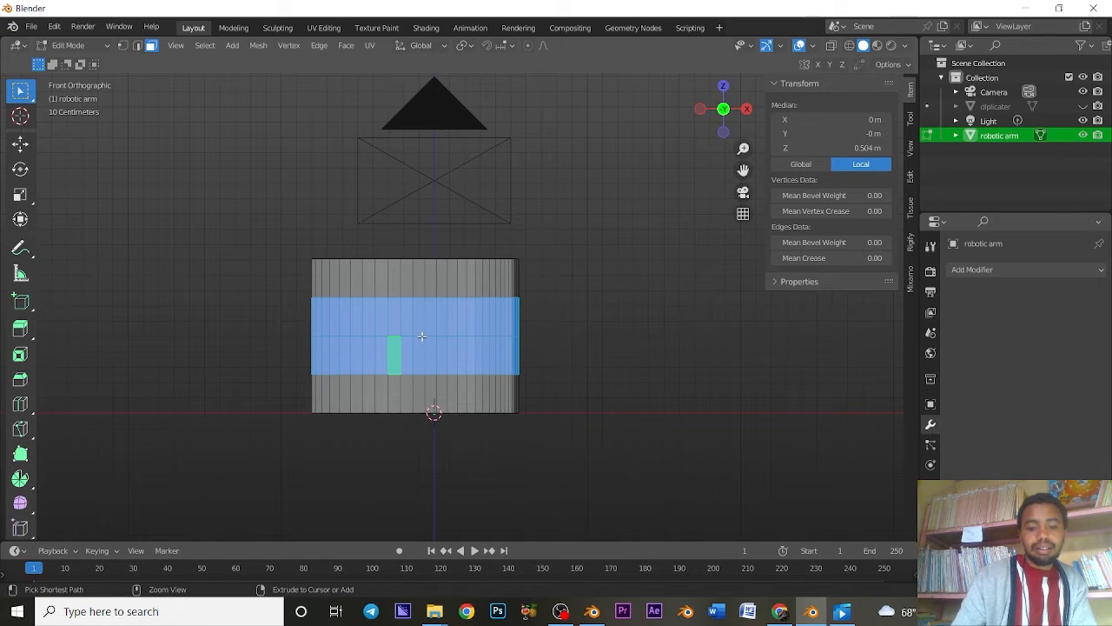
key(ctrl+i)
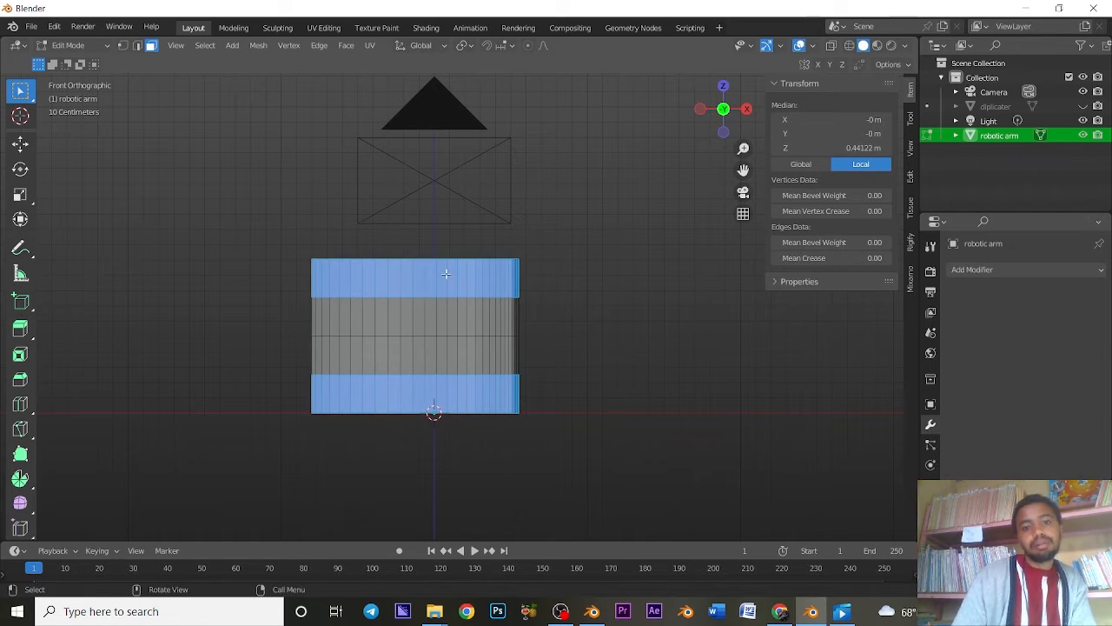
key(x)
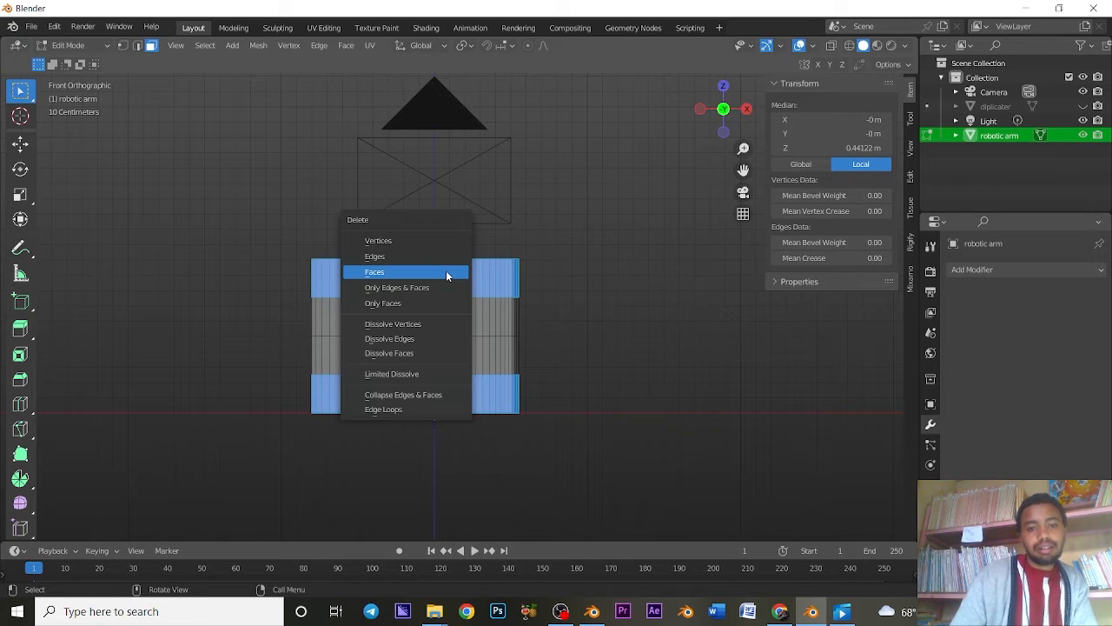
click(432, 274)
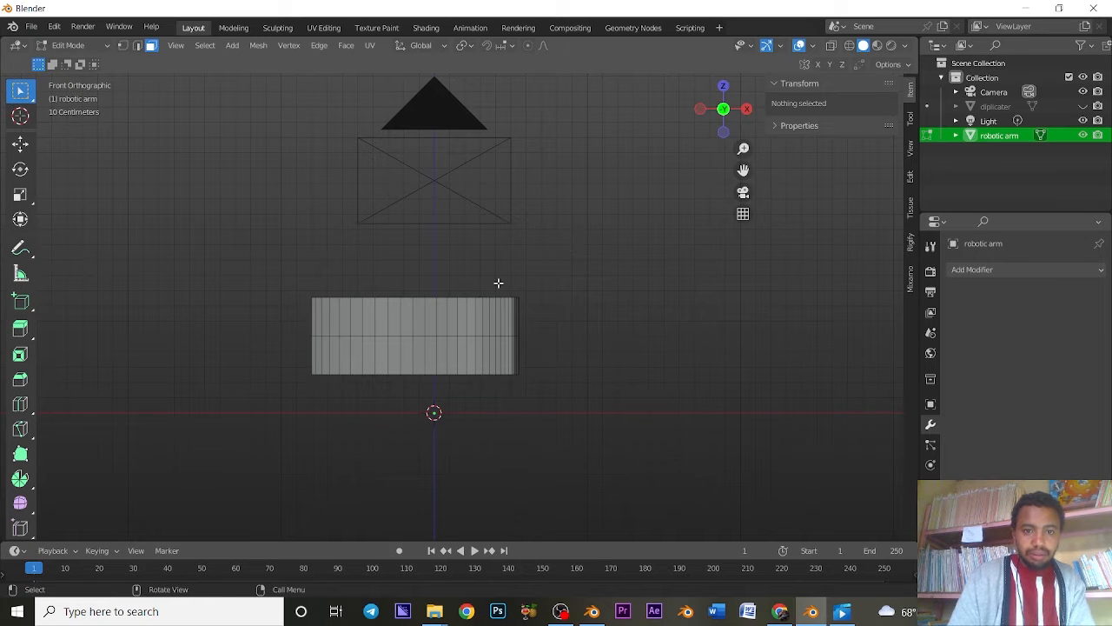
Step: In edge select mode, select the open upper and lower edge loops of the robotic arm's remaining walls
middle_drag(496, 283, 458, 323)
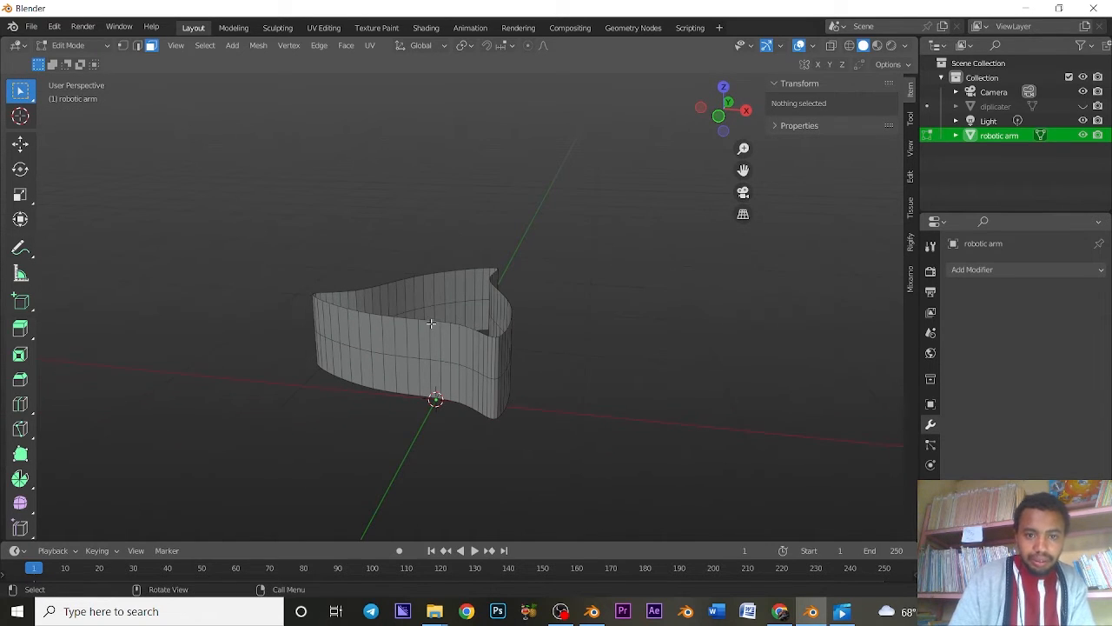
click(136, 46)
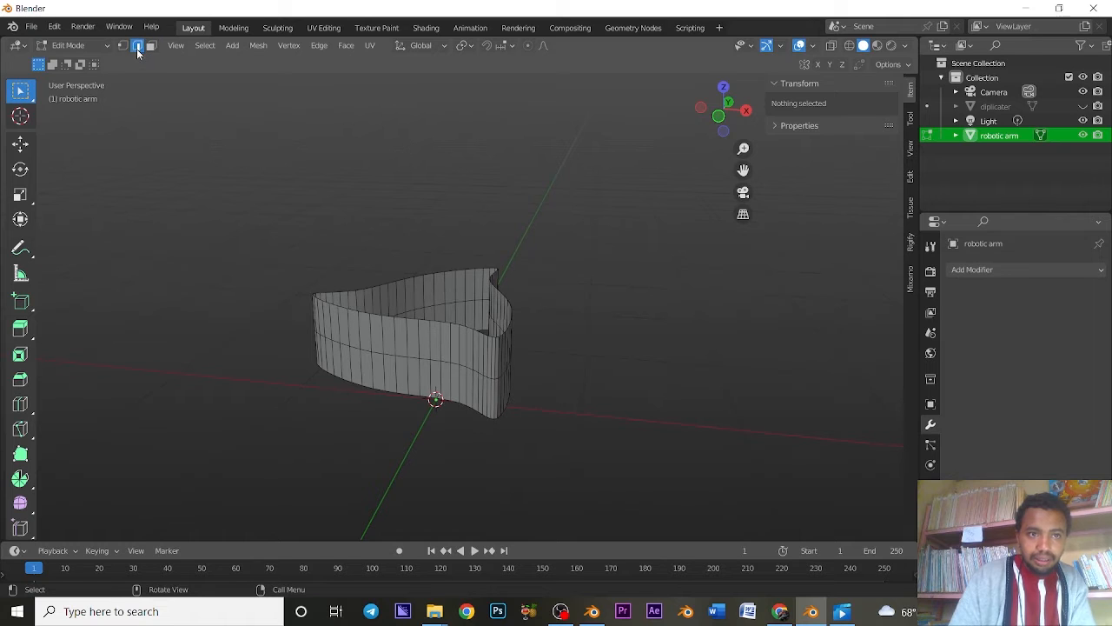
alt+click(434, 321)
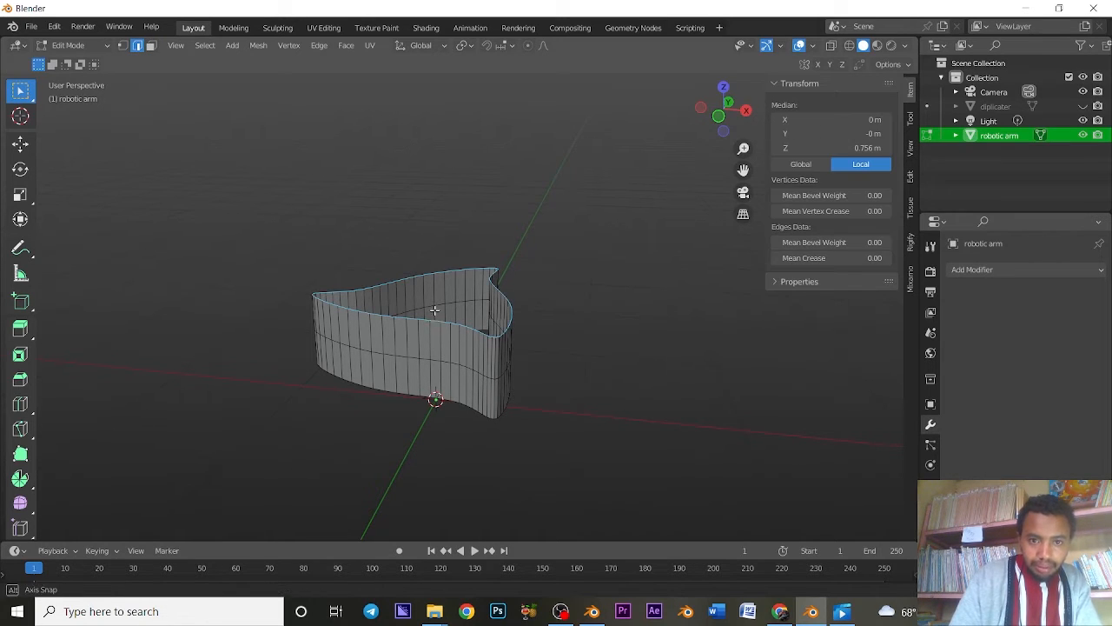
mouse_move(435, 320)
middle_down()
mouse_move(437, 243)
mouse_move(447, 337)
middle_up()
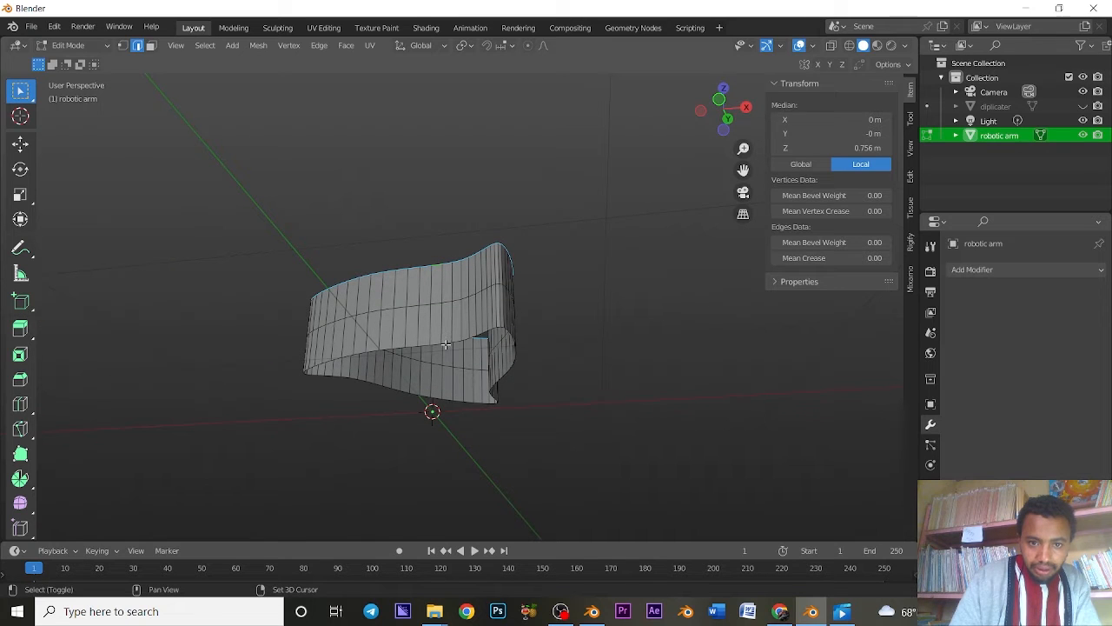
alt+shift+click(447, 340)
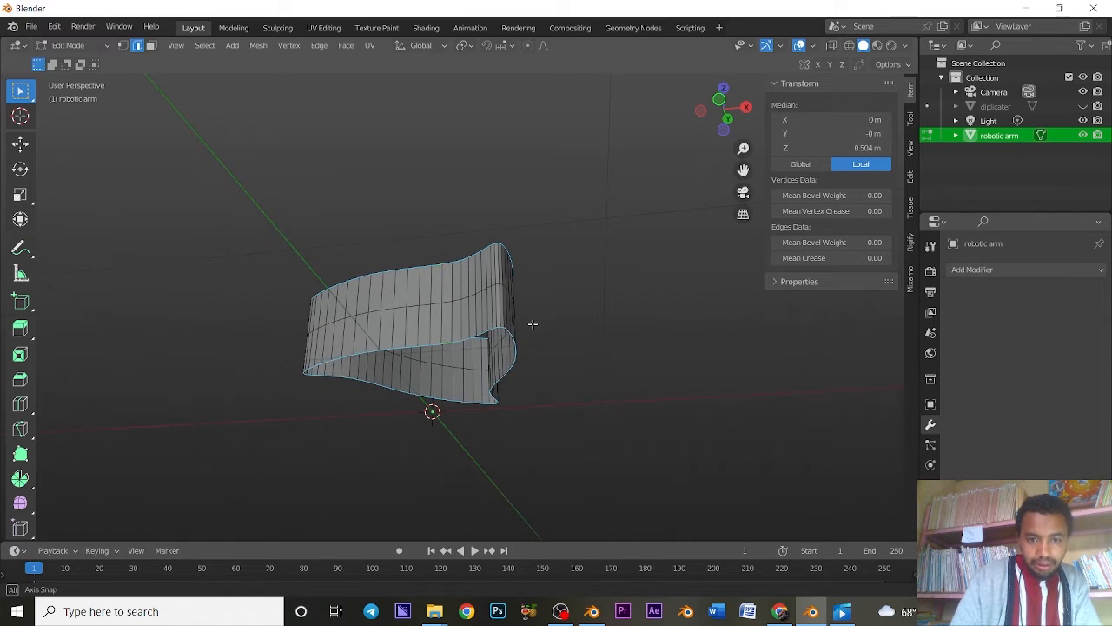
middle_drag(531, 322, 526, 452)
key(g)
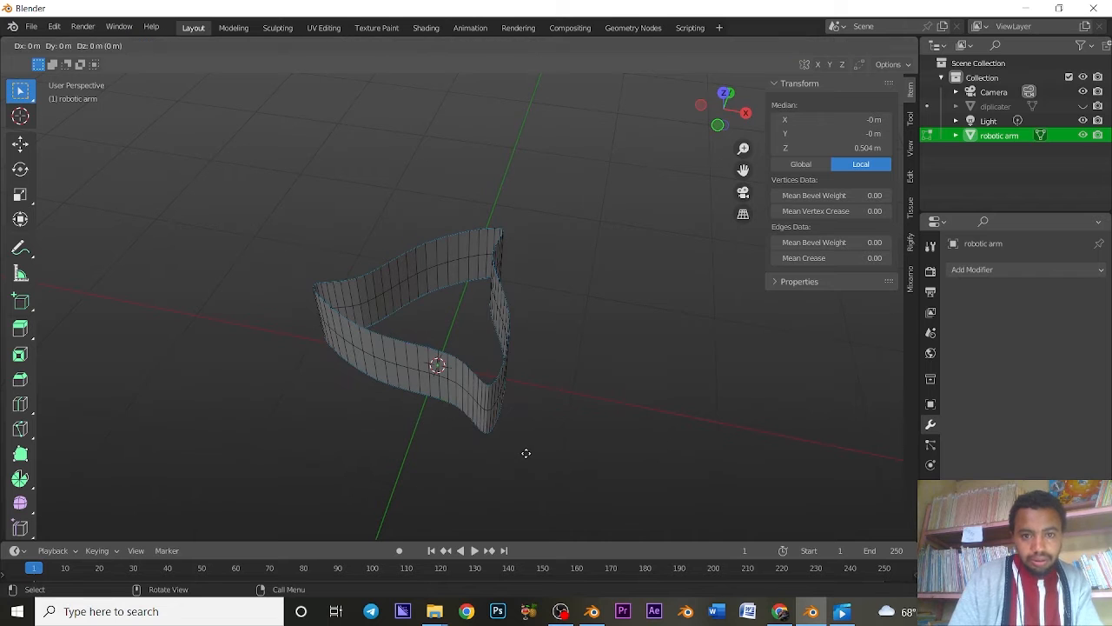
key(s)
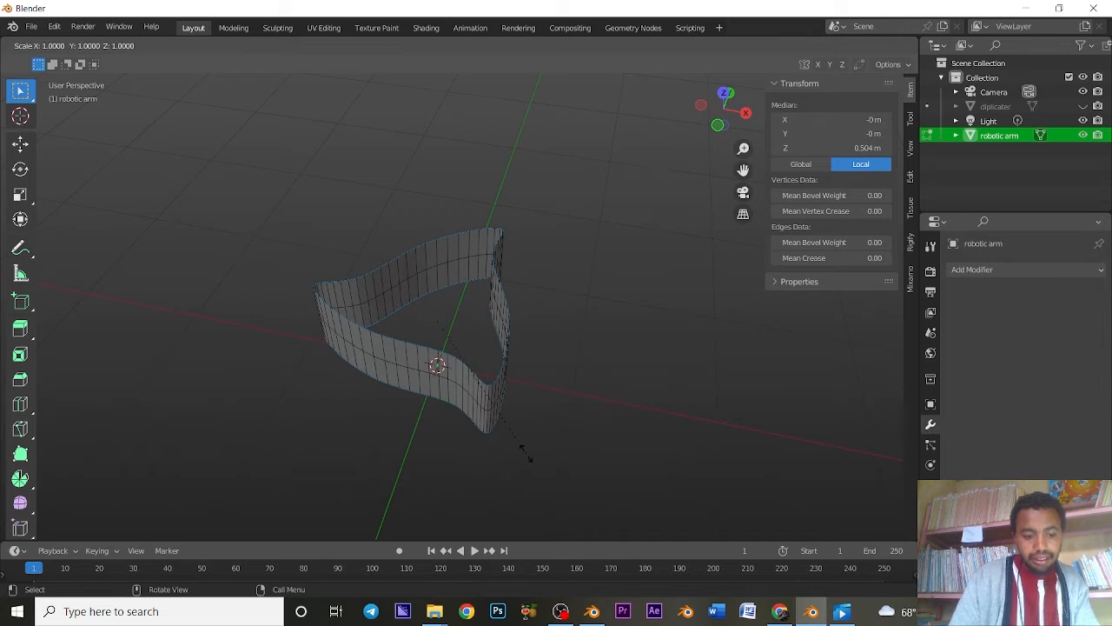
key(shift+z)
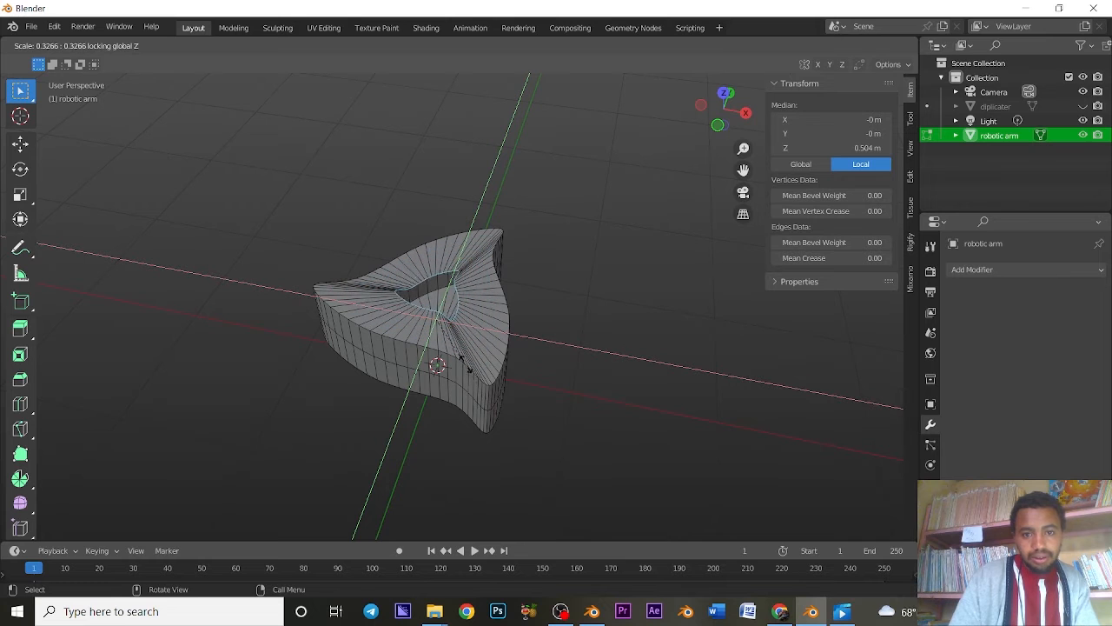
right_click(489, 391)
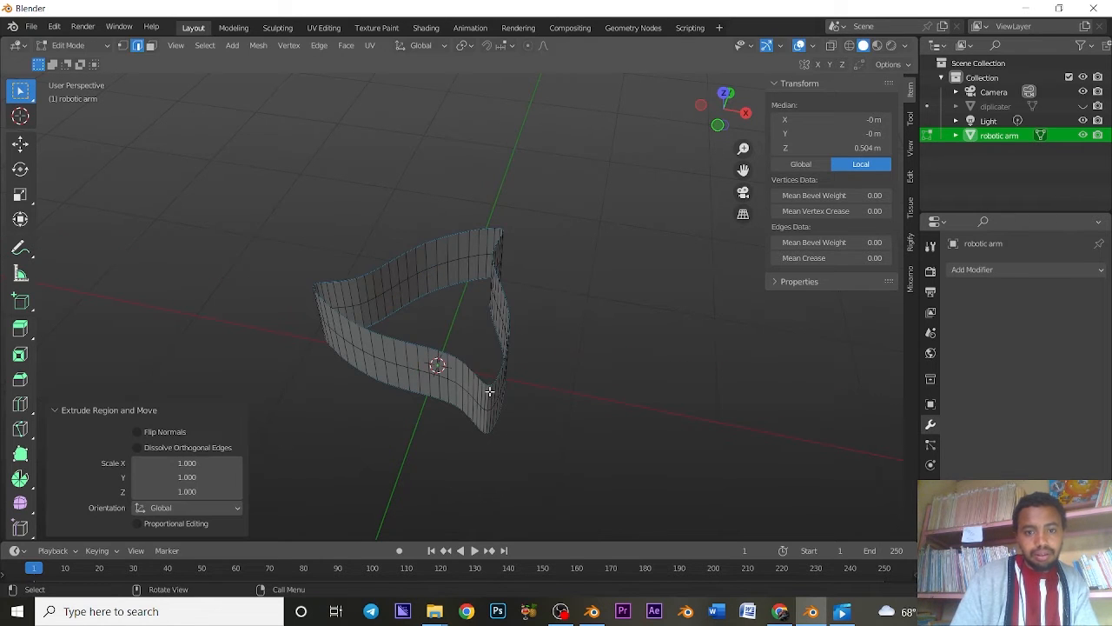
Step: Extrude both selected edge loops inward, scaling them to about 0.416 in X and Y with the global Z axis locked
mouse_move(484, 364)
middle_down()
mouse_move(492, 341)
mouse_move(475, 374)
middle_up()
key(e)
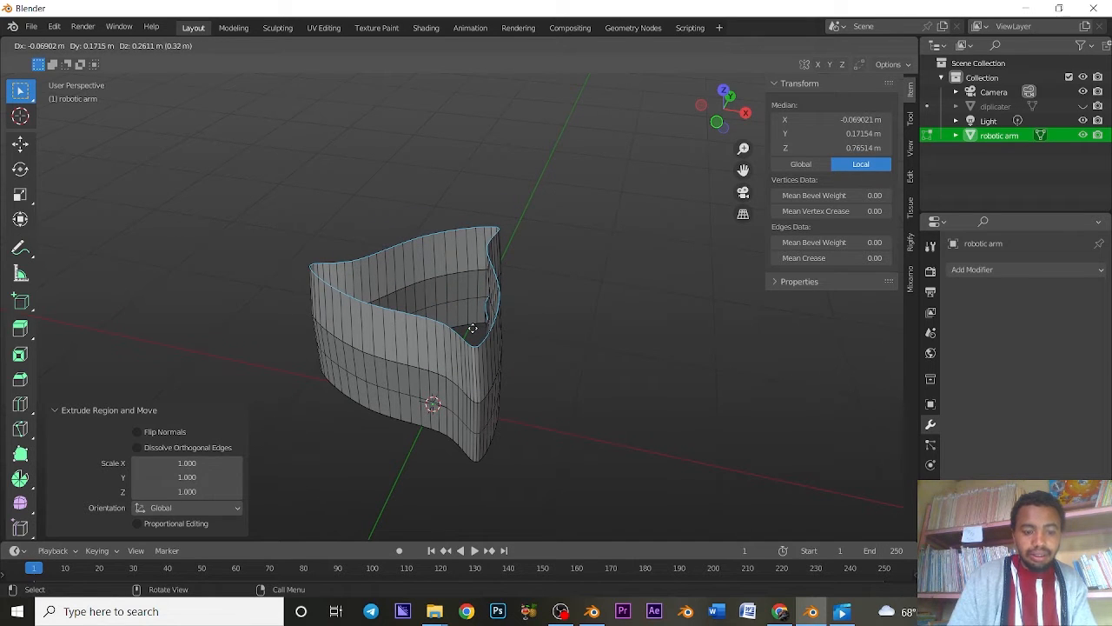
click(473, 328)
key(s)
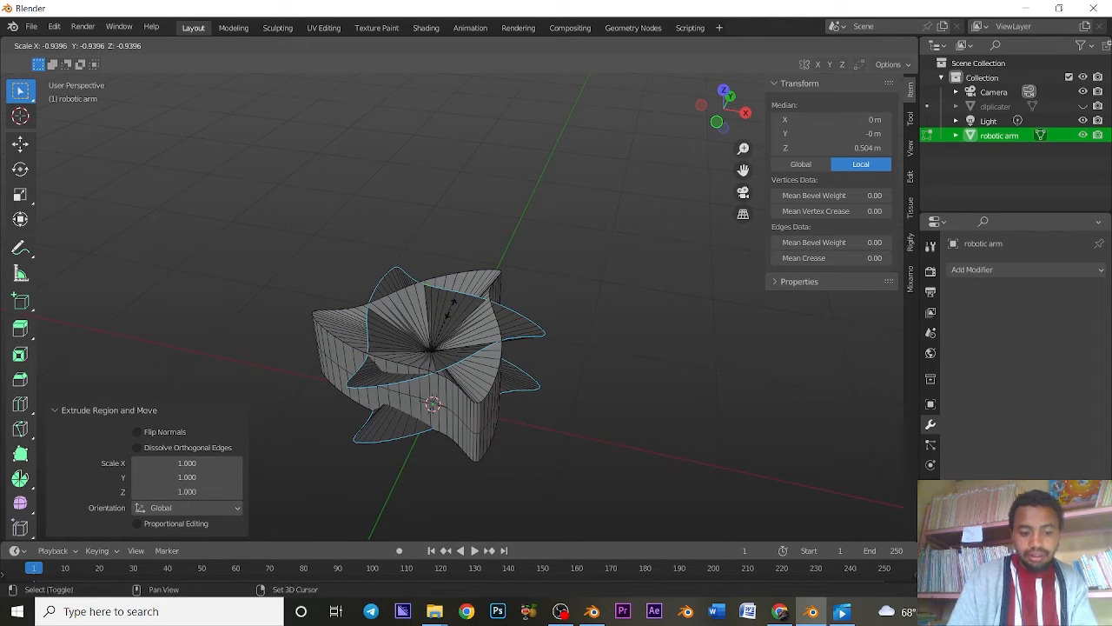
key(shift+z)
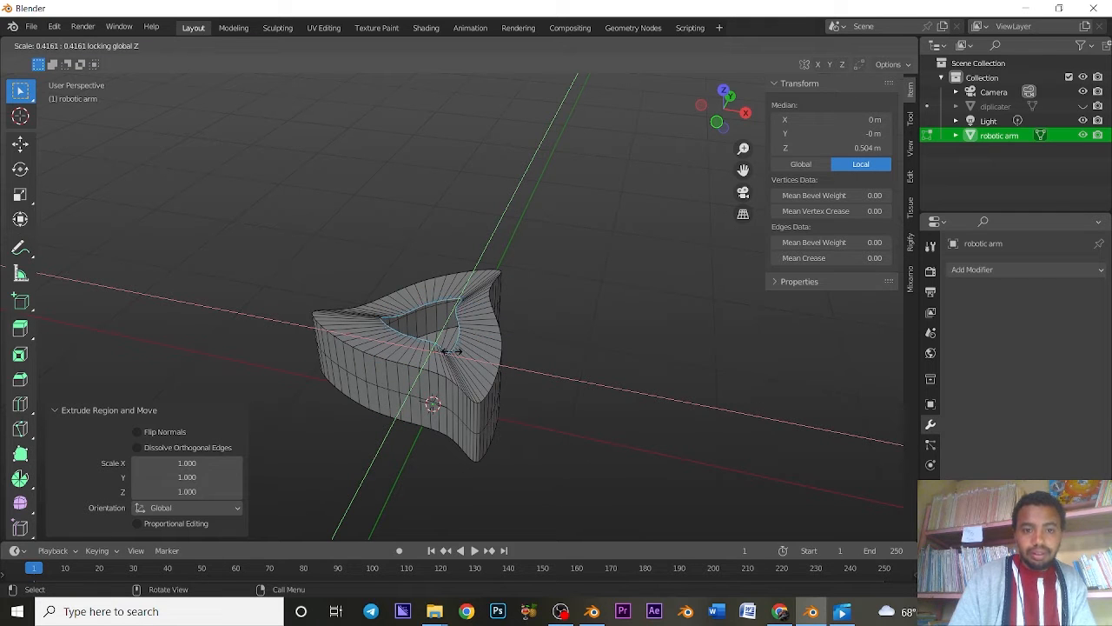
click(452, 351)
Step: In front view, extrude the inner loops up and down by scaling them to about 1.989 along the global Z axis
middle_drag(486, 362, 544, 286)
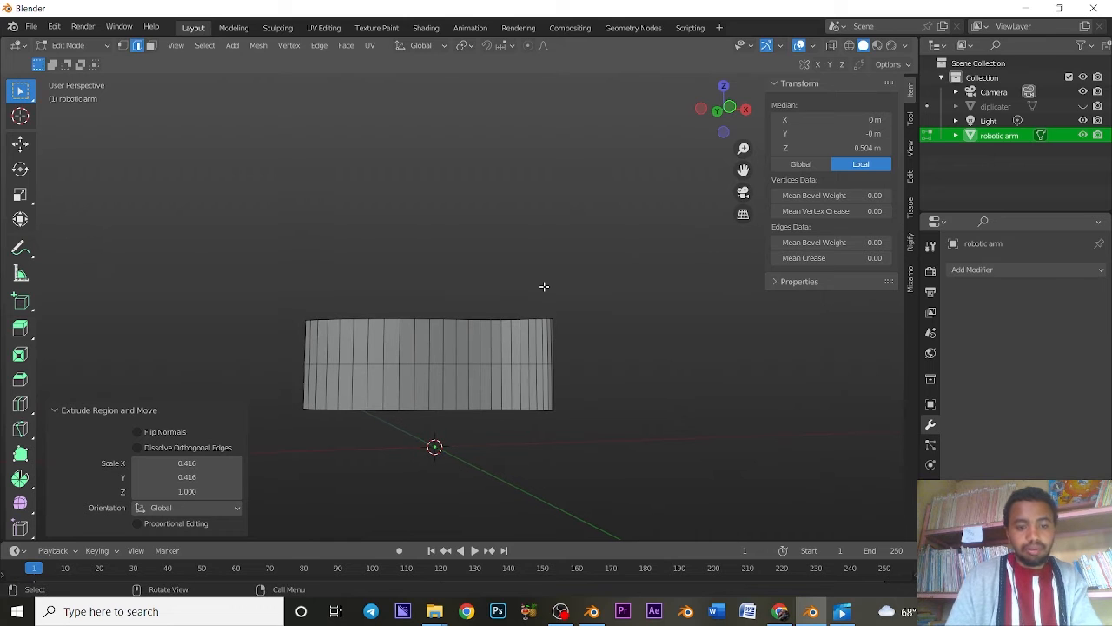
key(KP_1)
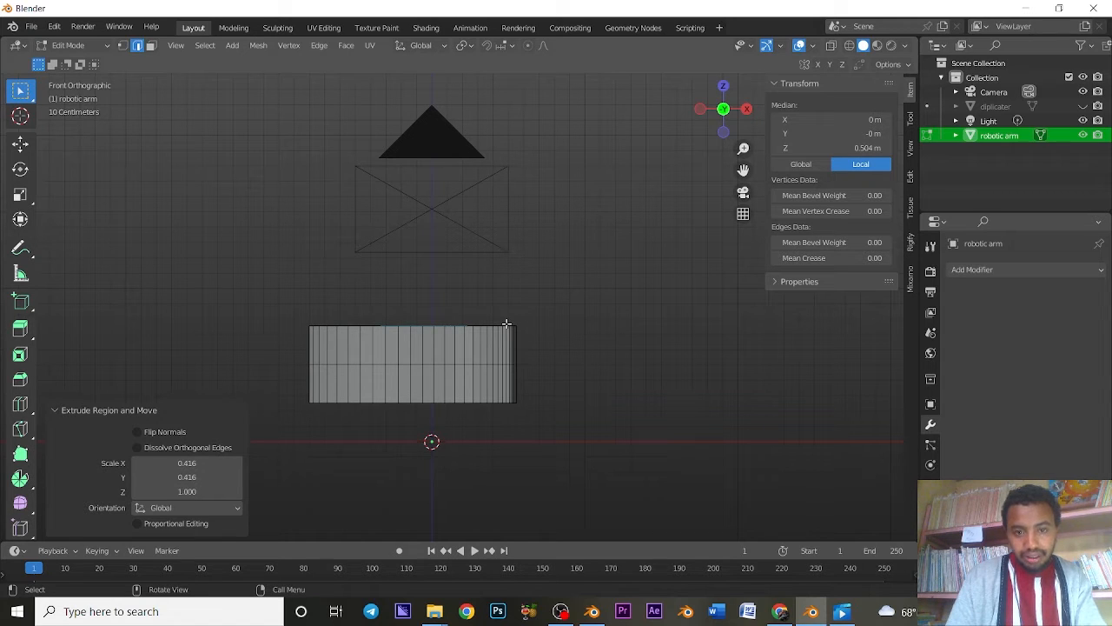
key(g)
key(s)
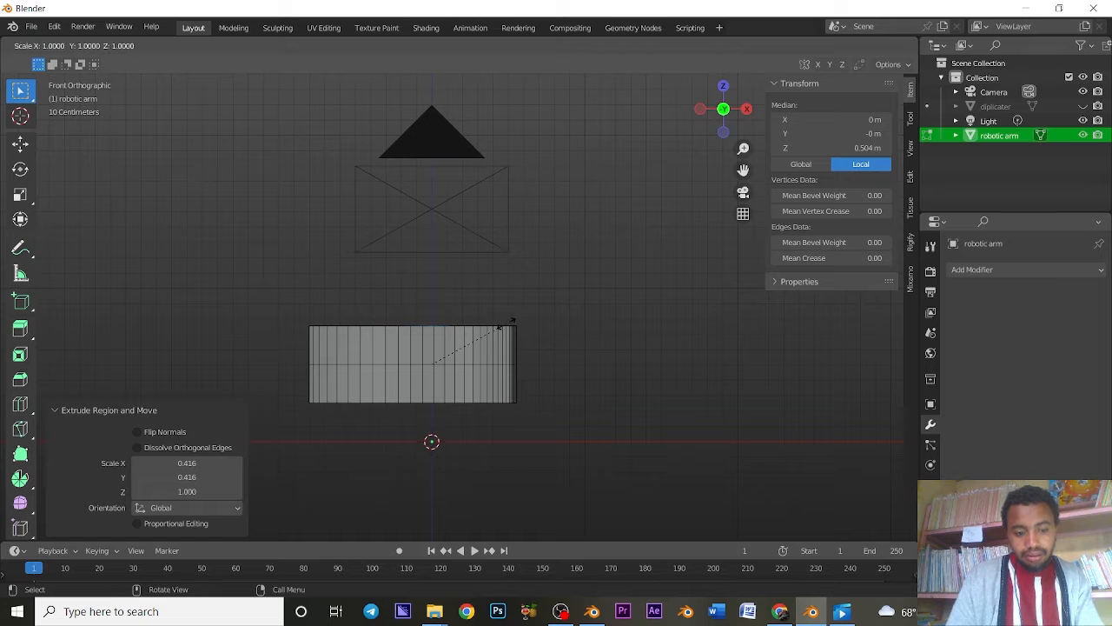
key(z)
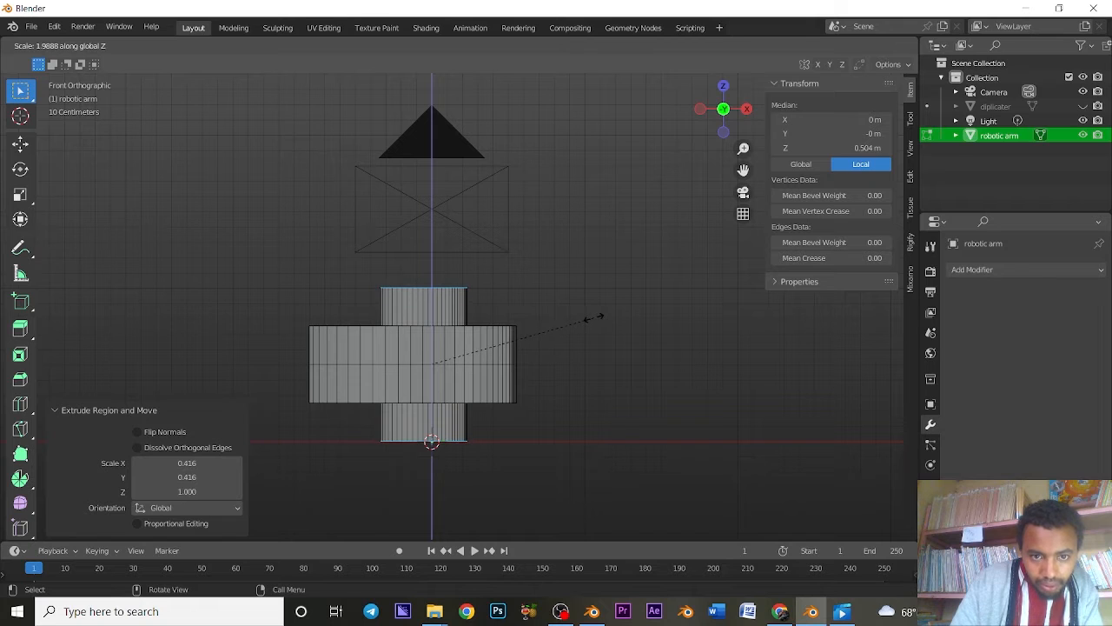
click(593, 318)
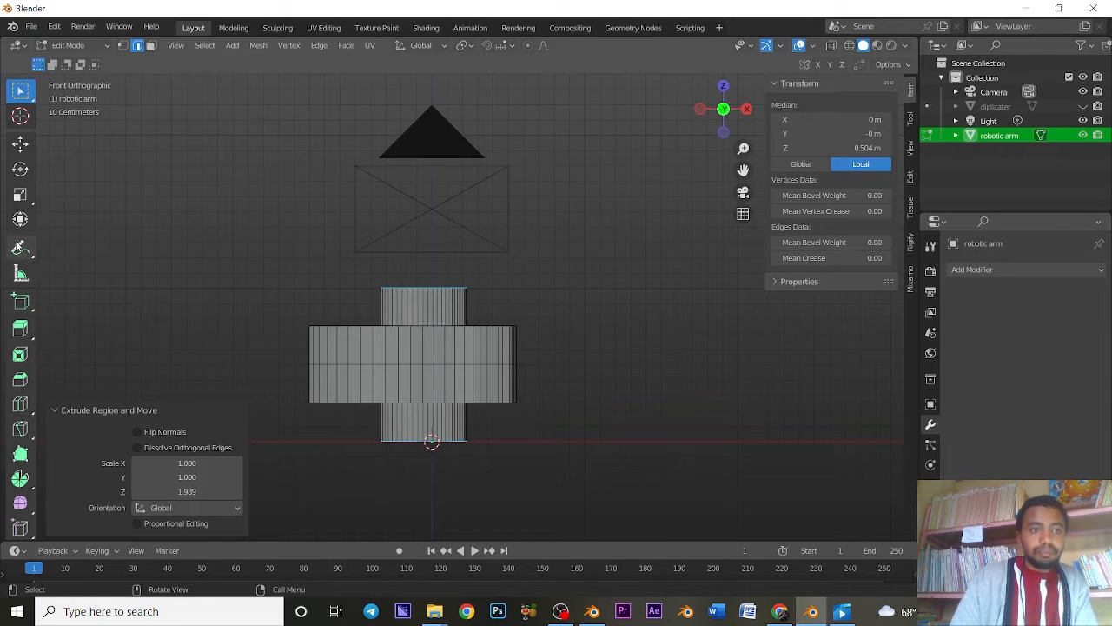
Step: Annotate a bracket beside the robotic arm marking its full height, and undo the stroke
click(20, 248)
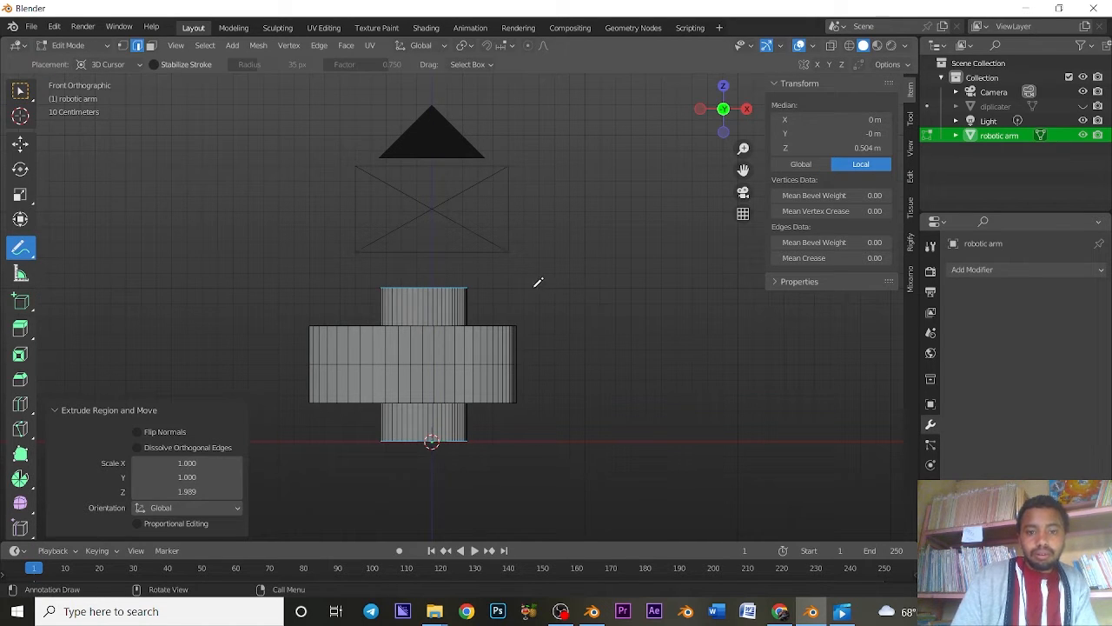
mouse_move(534, 291)
mouse_down()
mouse_move(576, 397)
mouse_move(571, 438)
mouse_move(541, 441)
mouse_up()
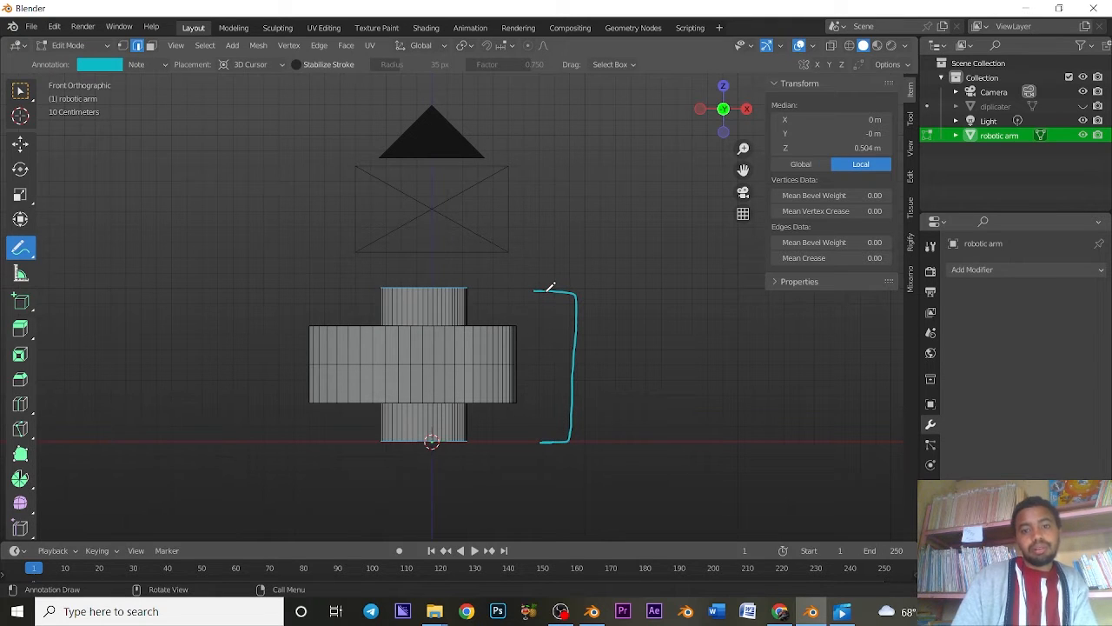
key(ctrl+z)
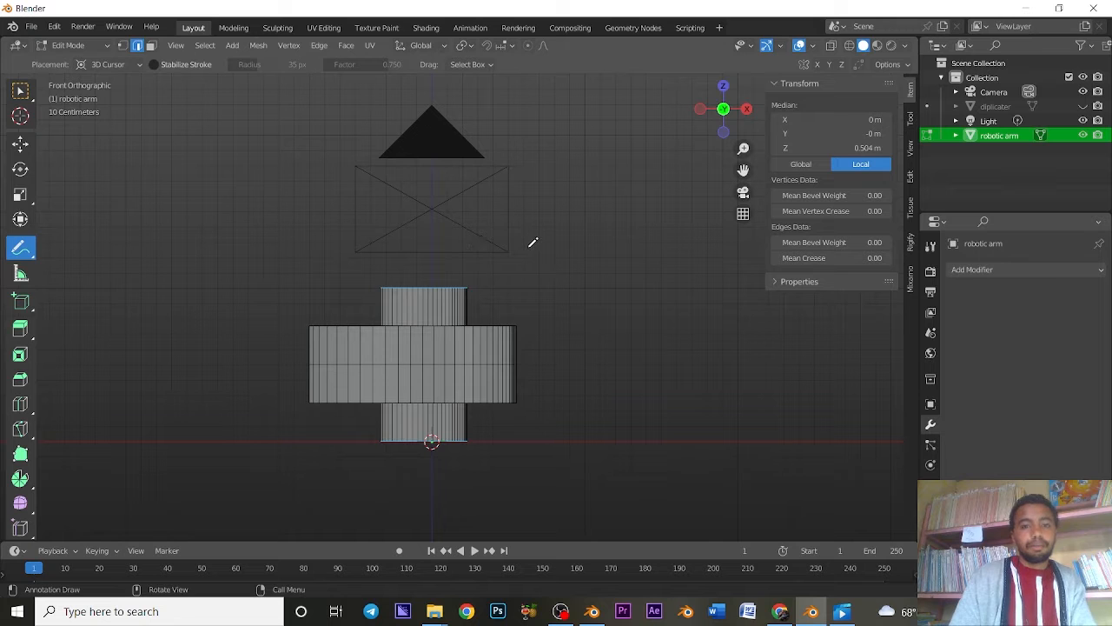
Step: Switch to Object Mode with the Select Box tool and examine the robotic arm in perspective
key(Tab)
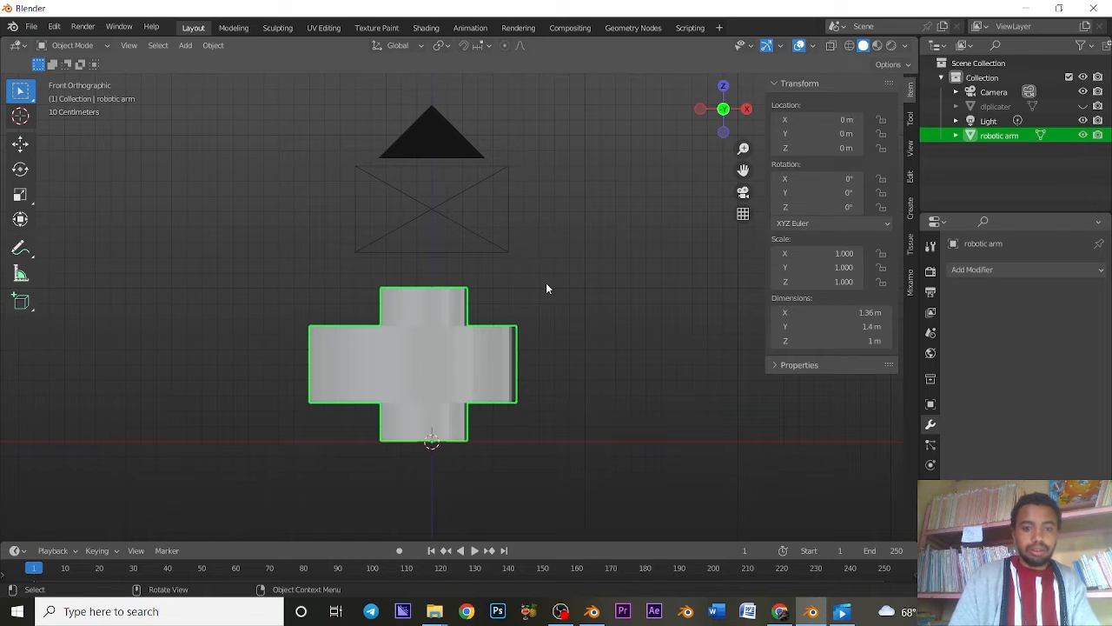
shift+middle_drag(547, 291, 558, 366)
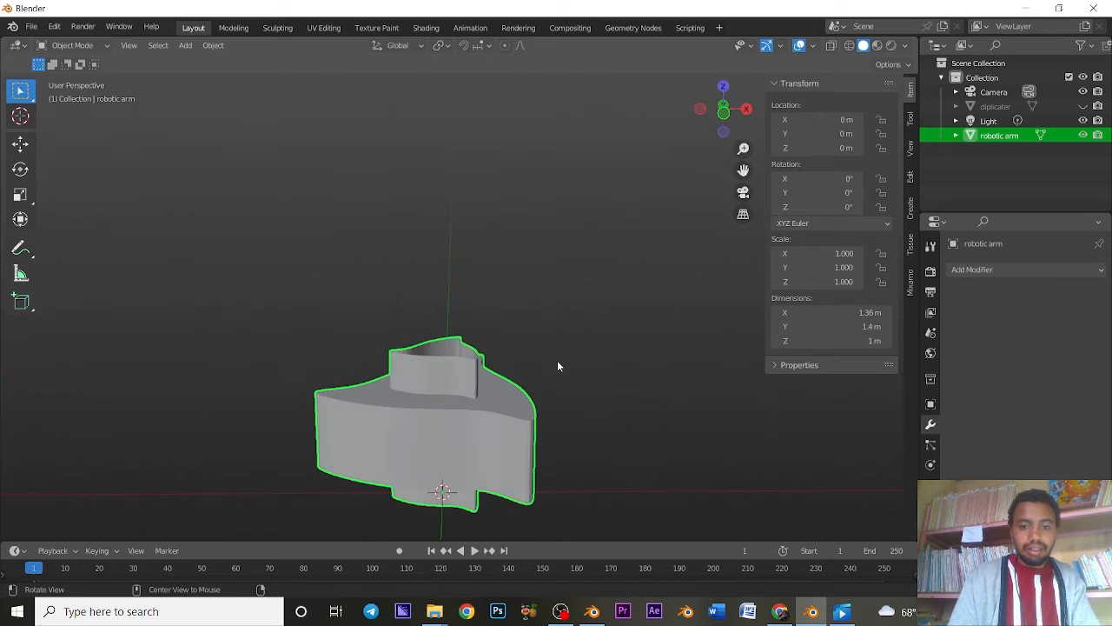
Step: In Edit Mode, bevel the wide section's middle edge loop by about 0.108 m with one segment
key(Tab)
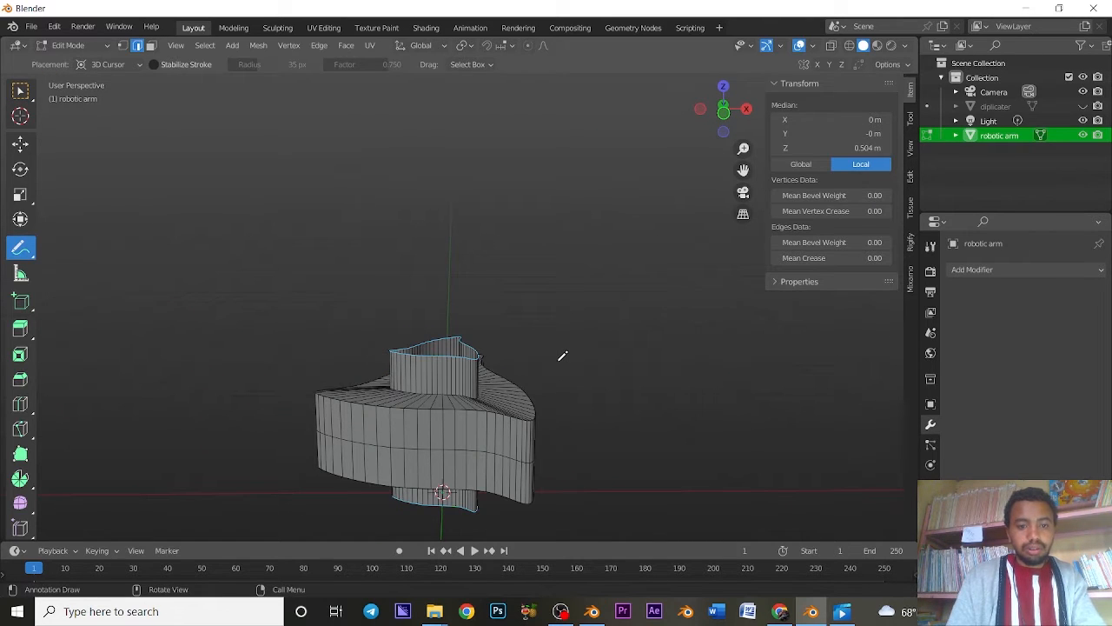
key(KP_1)
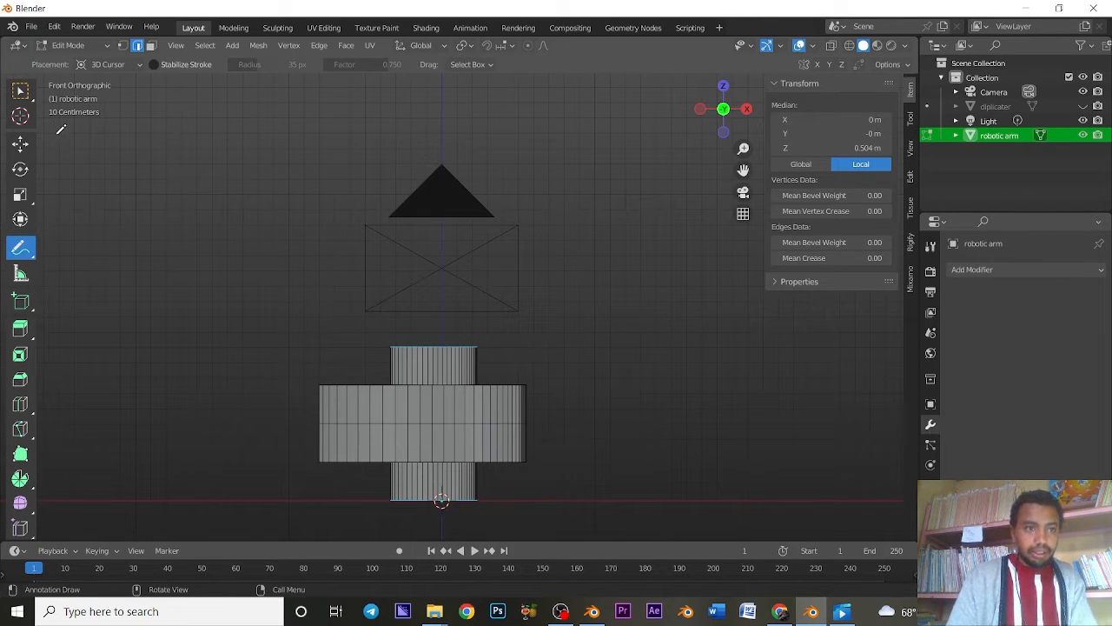
click(20, 91)
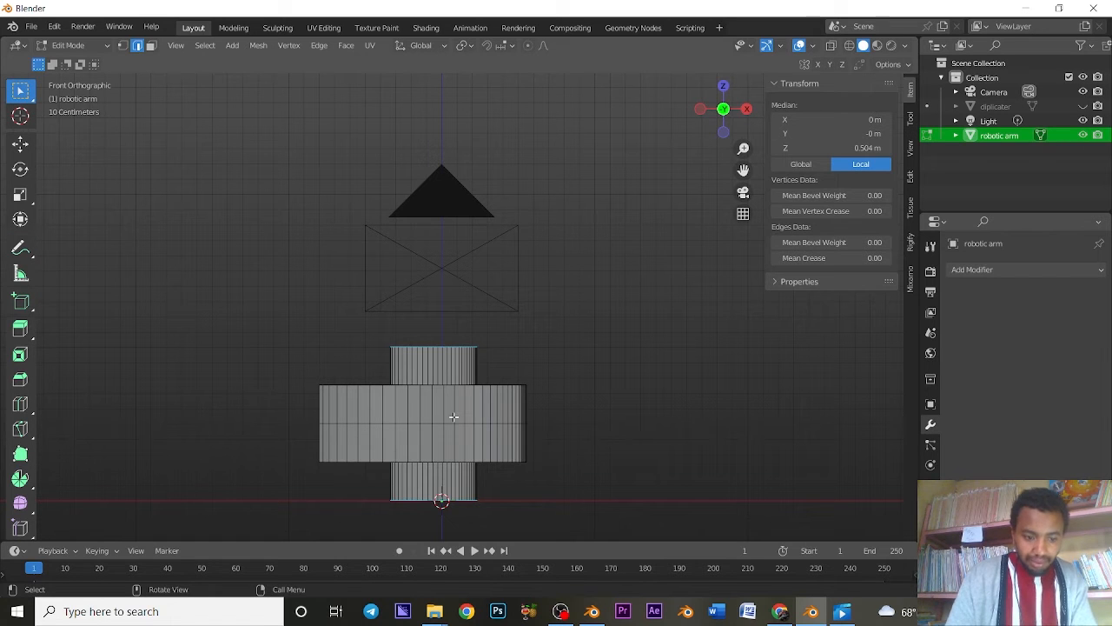
key(ctrl+r)
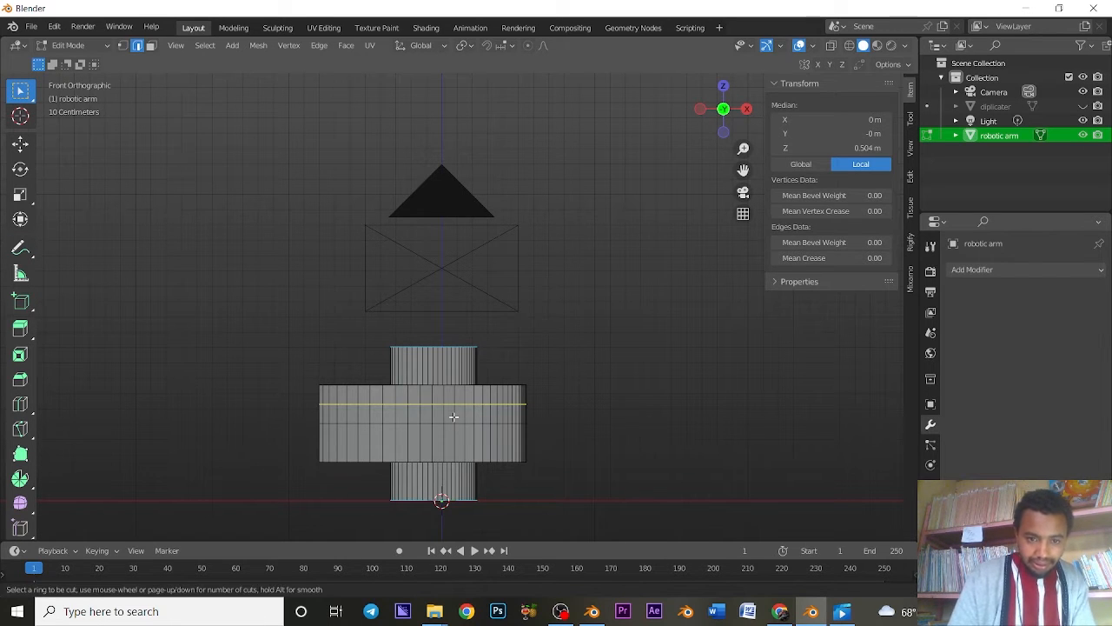
key(Escape)
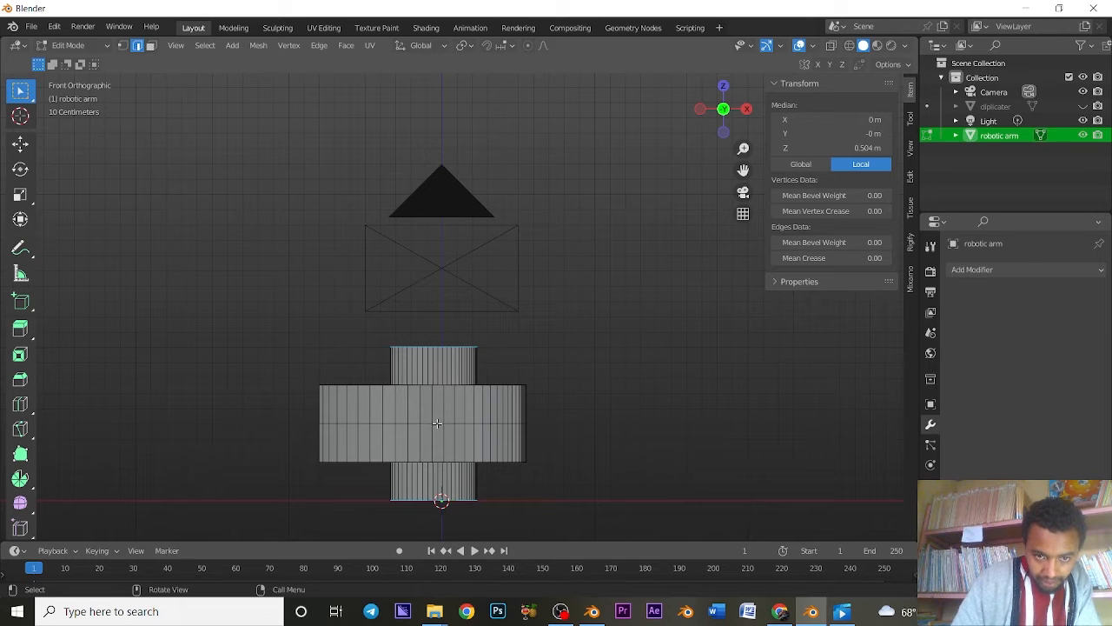
alt+click(437, 424)
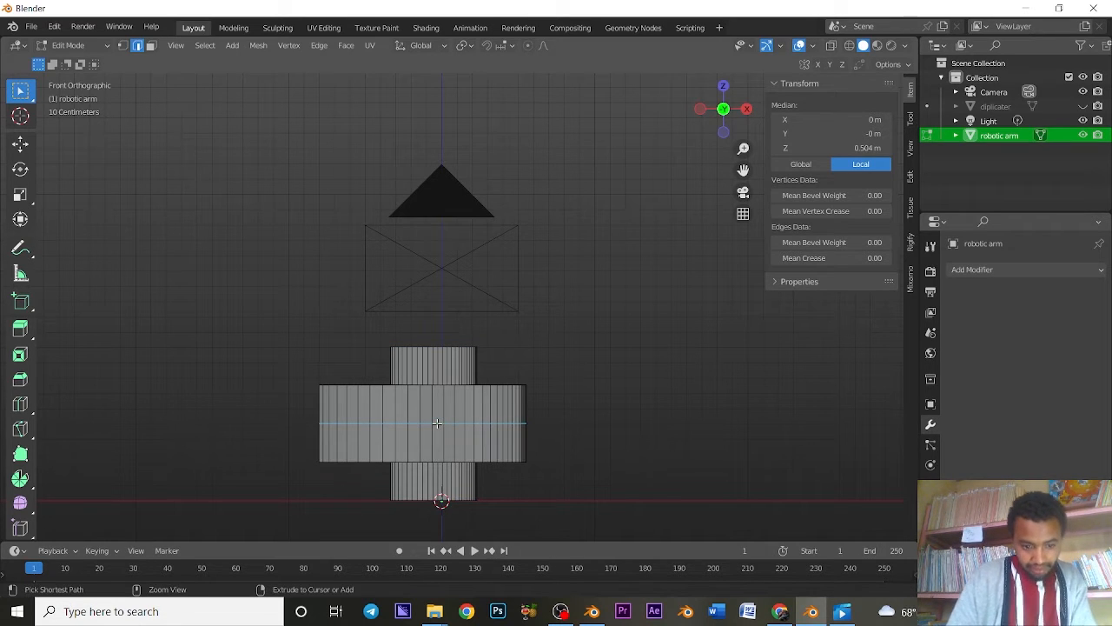
key(ctrl+b)
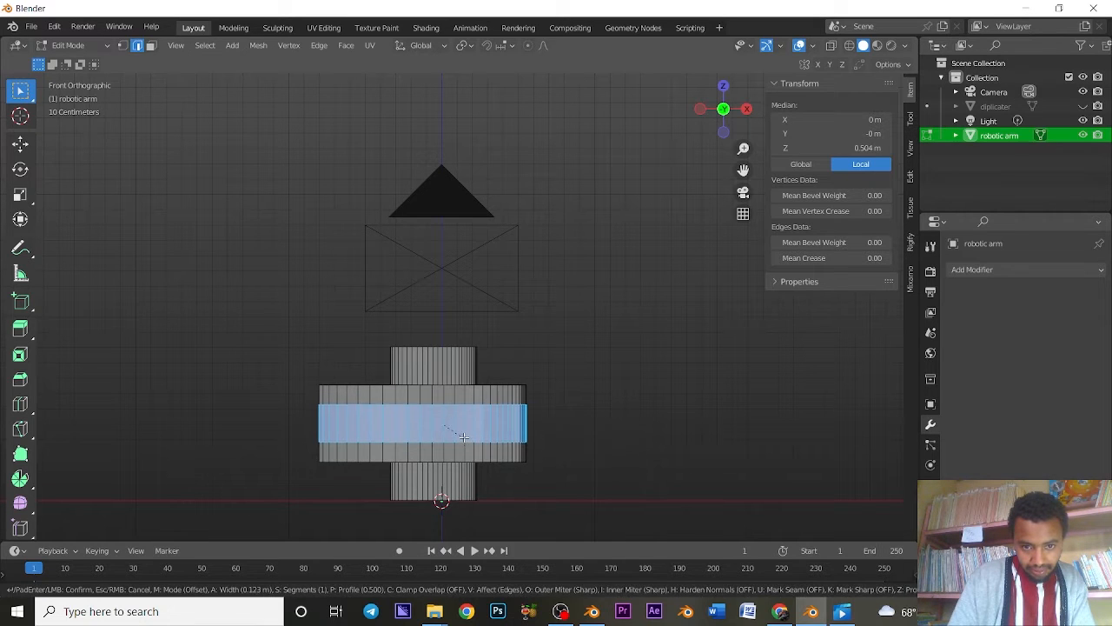
click(464, 432)
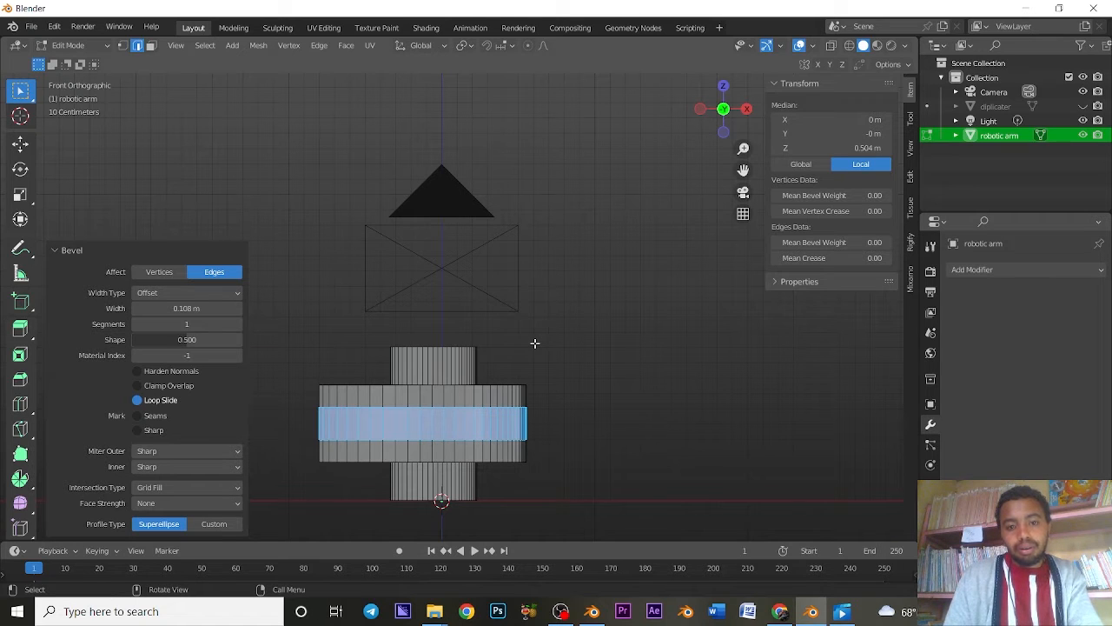
Step: Extrude the beveled middle band in place without offsetting the new geometry
key(KP_7)
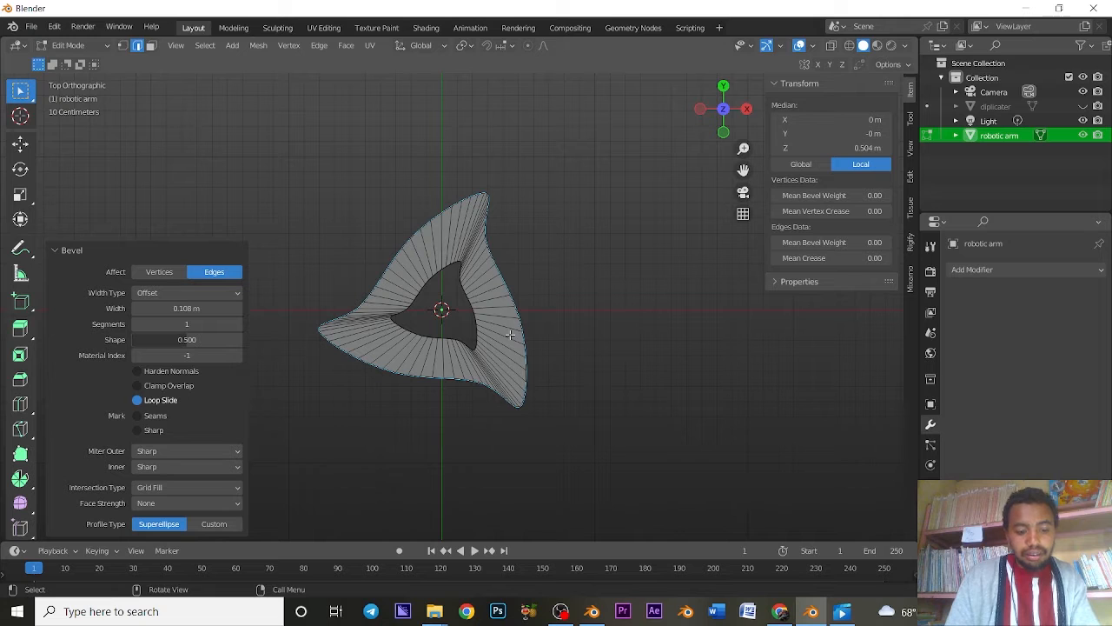
key(e)
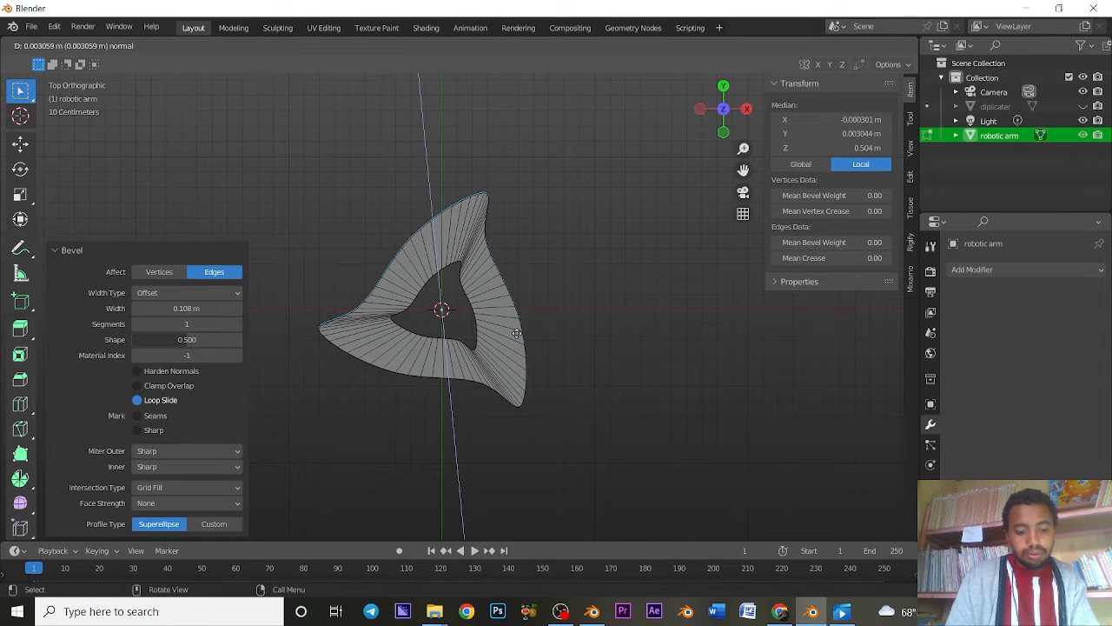
right_click(516, 333)
Step: Scale the extruded middle band to about 1.296 in X and Y with global Z locked, and undo that scaling
key(s)
key(shift+z)
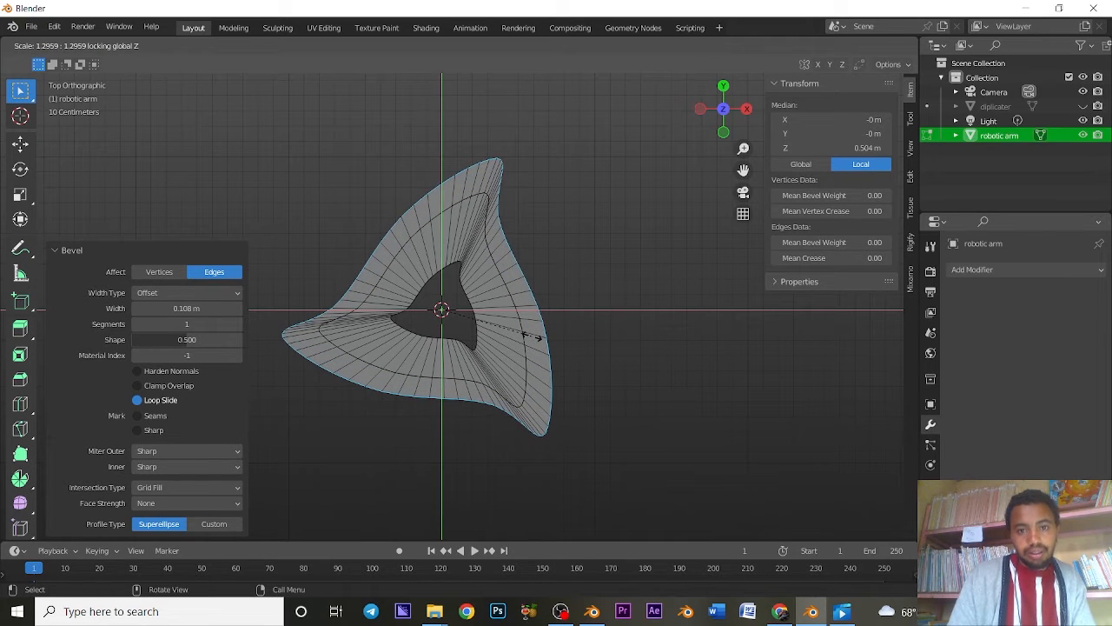
click(531, 336)
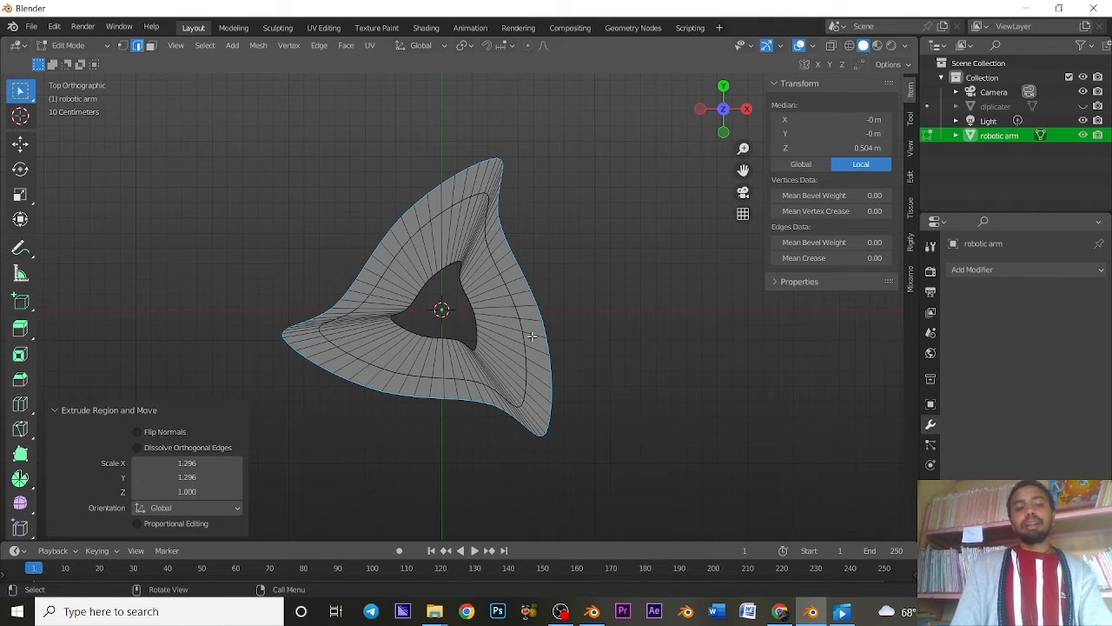
key(KP_1)
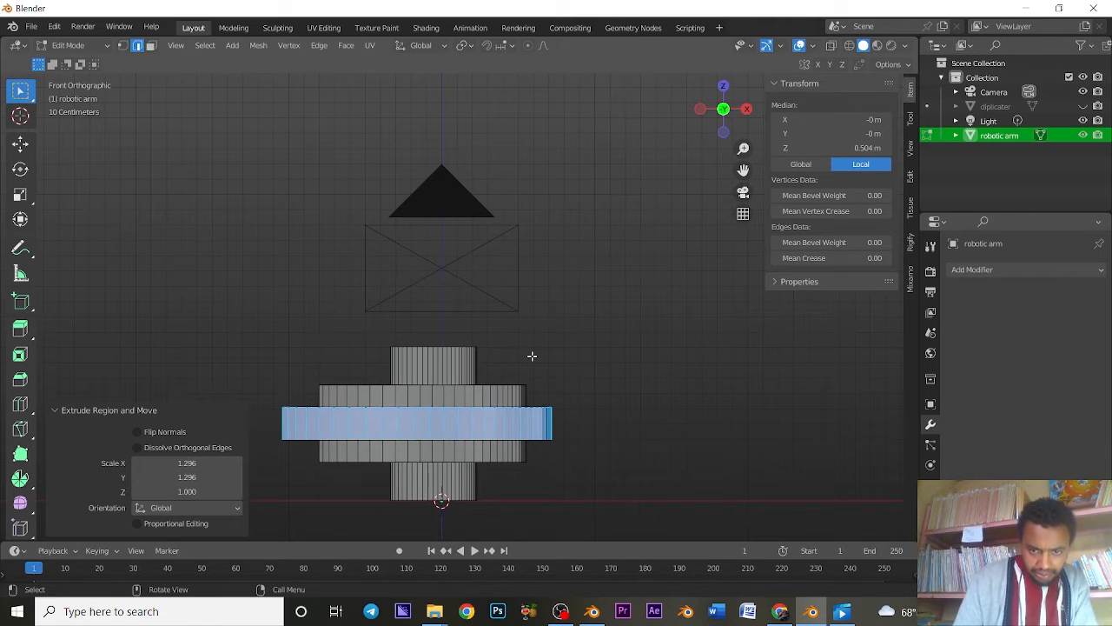
middle_drag(531, 357, 611, 266)
key(ctrl+z)
Step: Scale the extruded middle band outward to about 1.160 in X and Y with the global Z axis locked
key(KP_1)
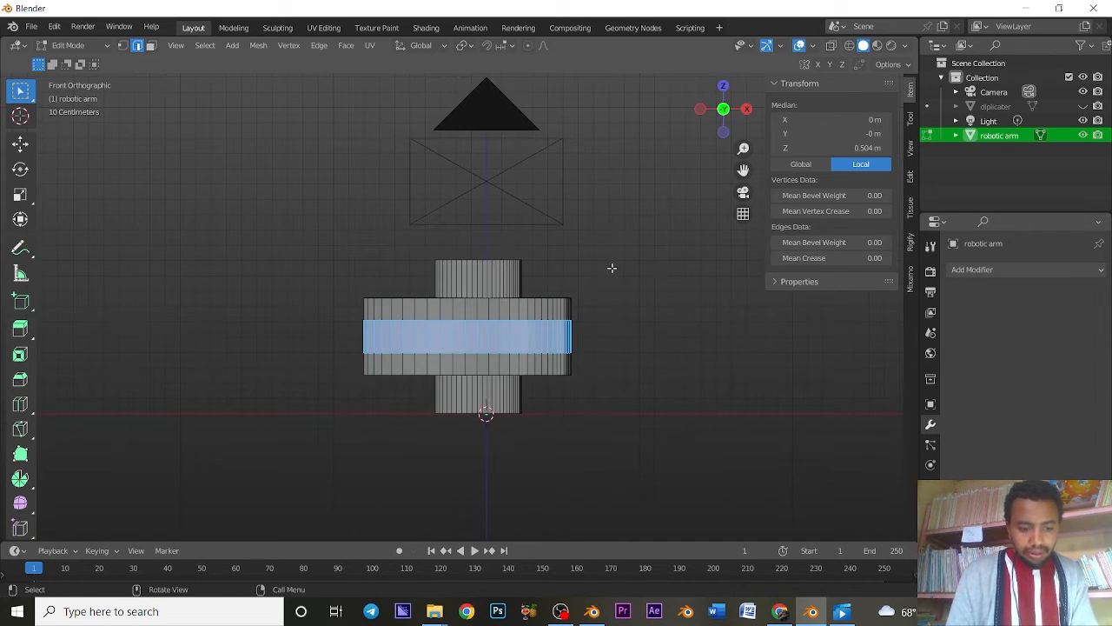
key(s)
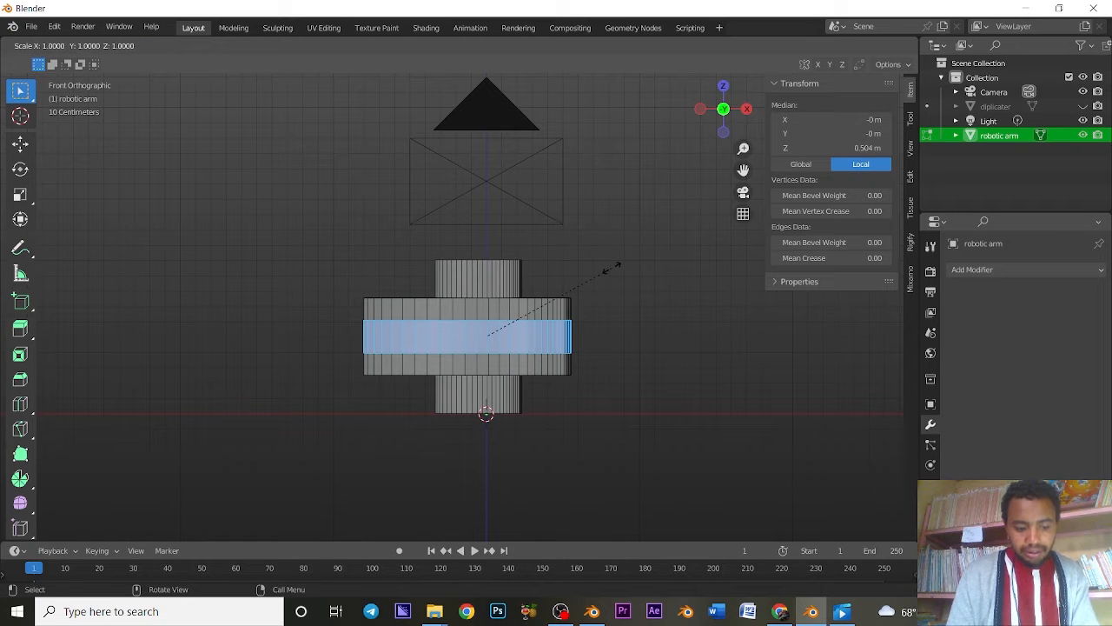
key(shift+z)
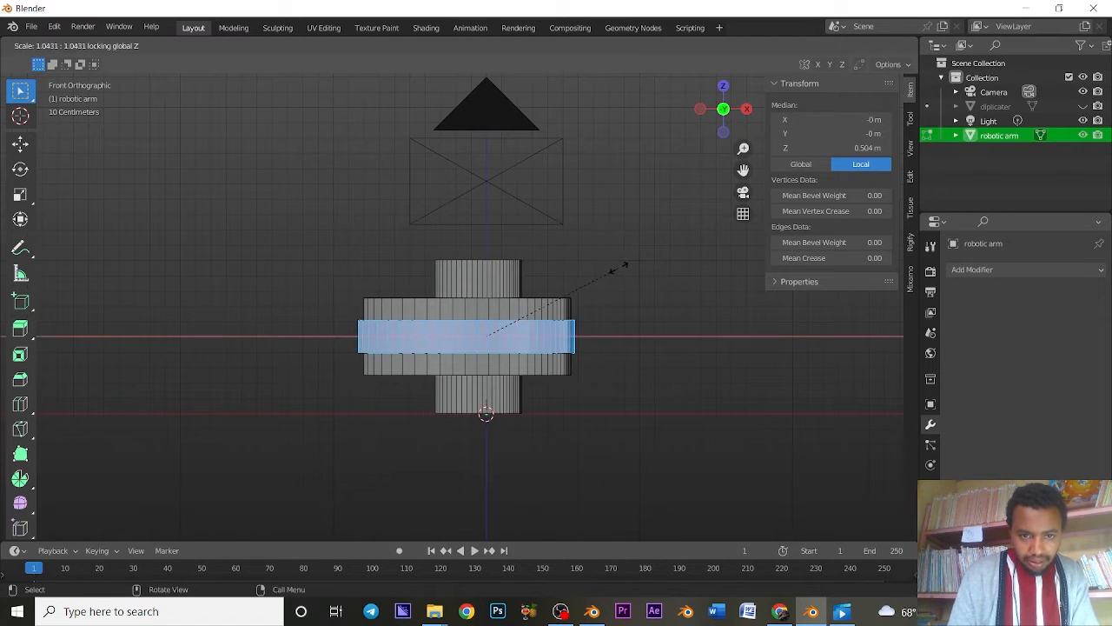
click(641, 268)
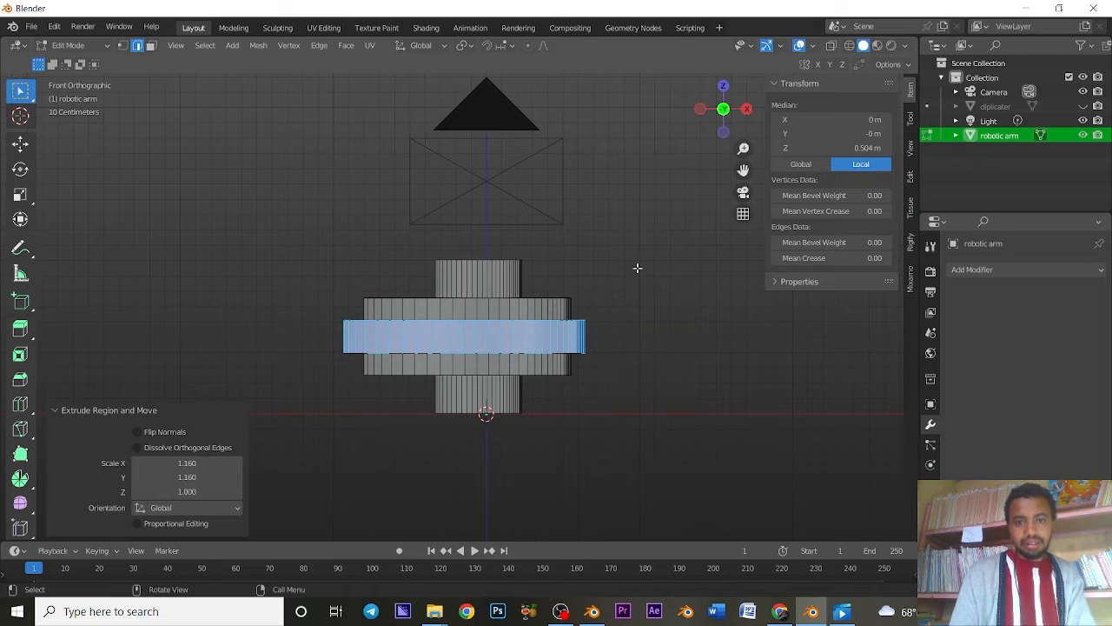
mouse_move(658, 266)
middle_down()
mouse_move(644, 321)
mouse_move(666, 251)
mouse_move(669, 274)
middle_up()
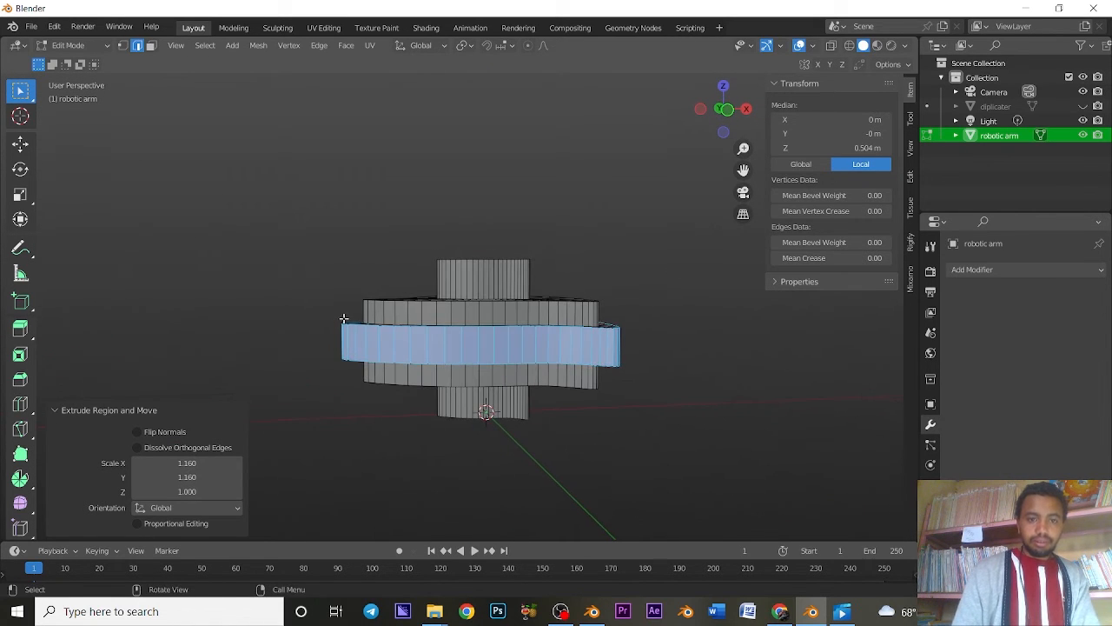
middle_drag(343, 297, 364, 295)
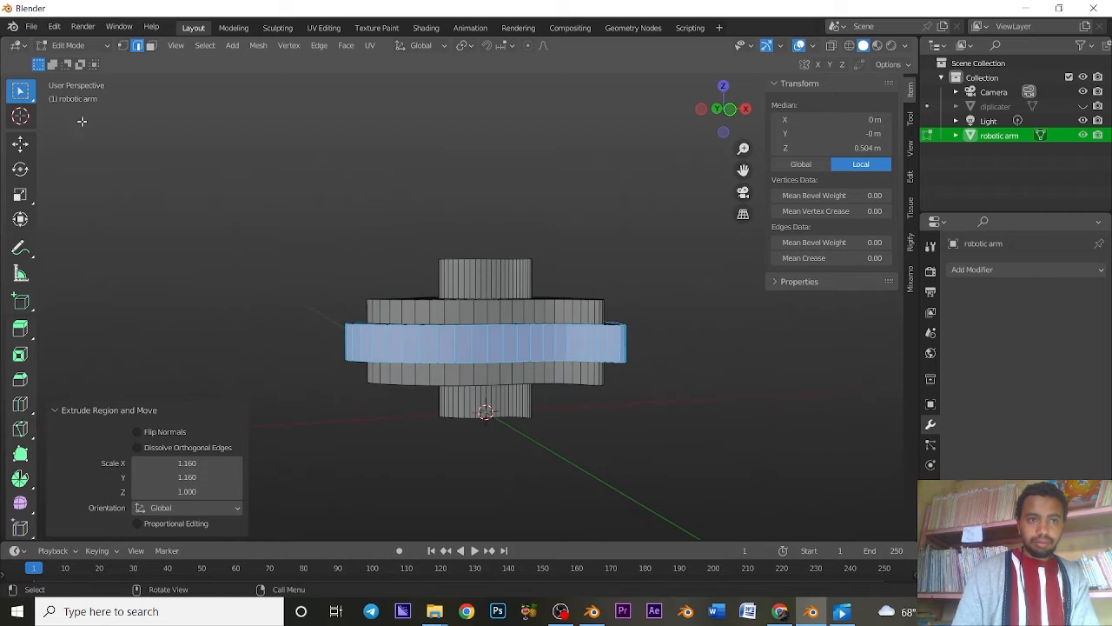
Step: In wireframe front view, select all vertices of the wide middle bands and scale them to about 1.36 along the global Z axis
key(b)
drag(322, 294, 663, 391)
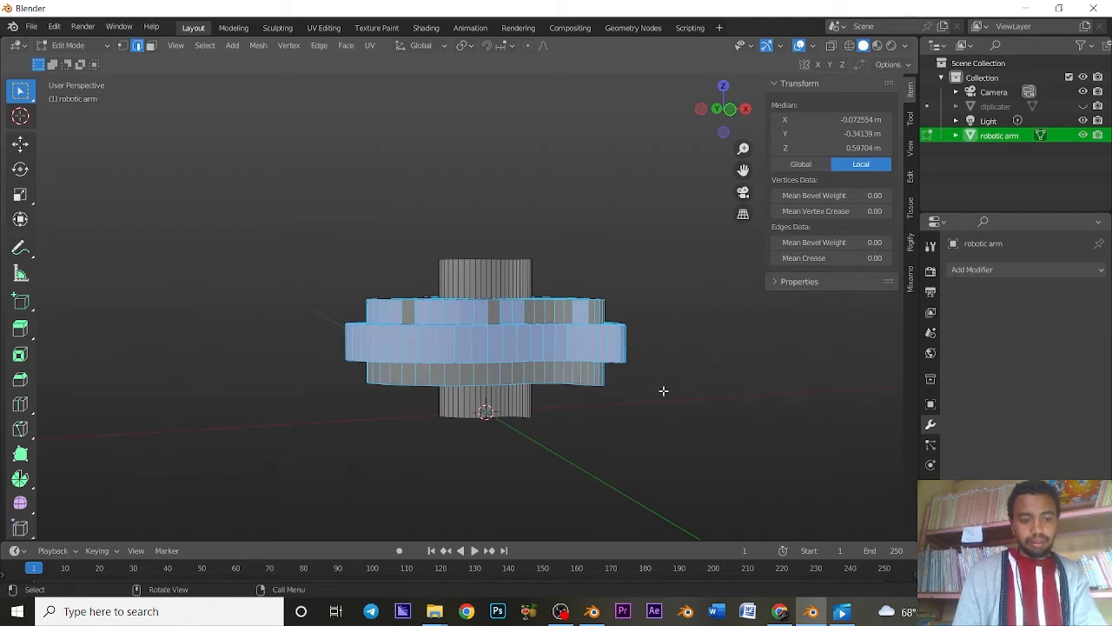
key(KP_1)
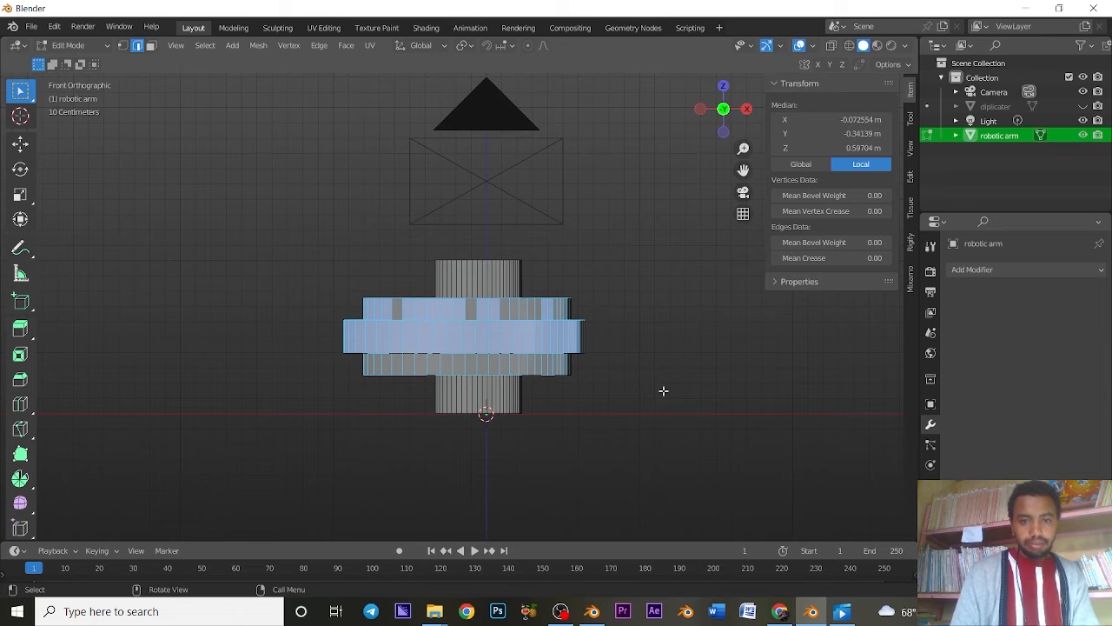
click(849, 48)
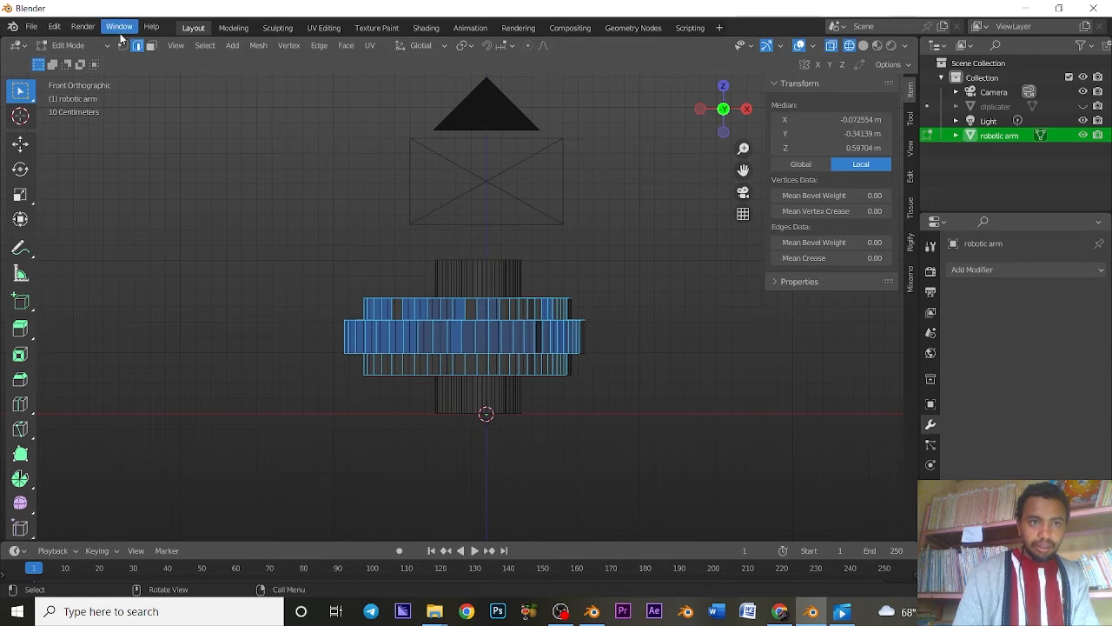
click(123, 47)
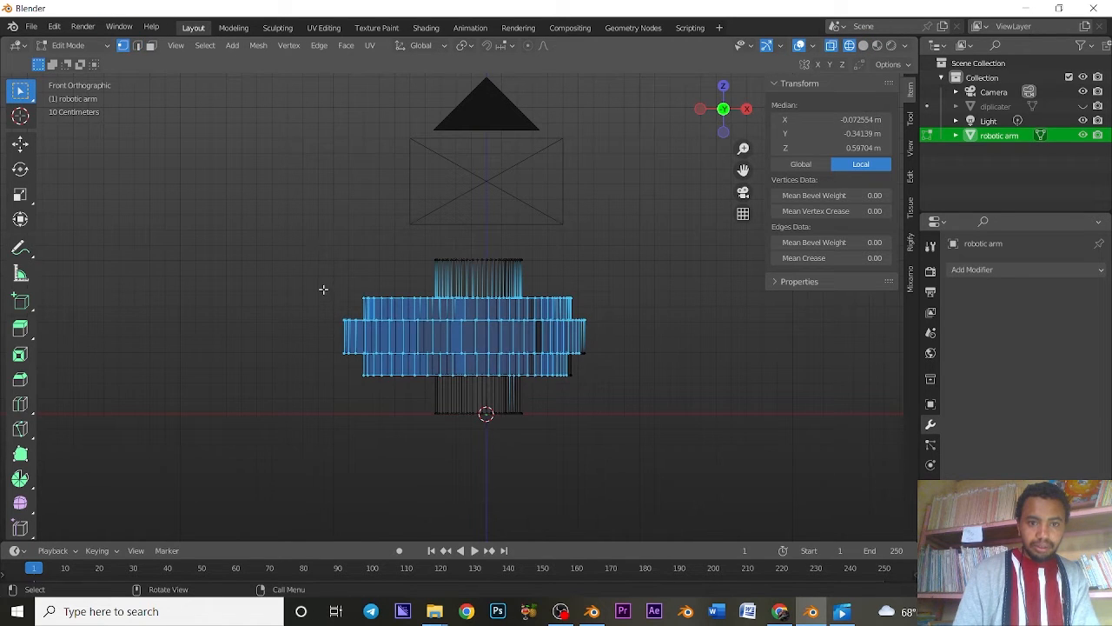
drag(318, 290, 643, 383)
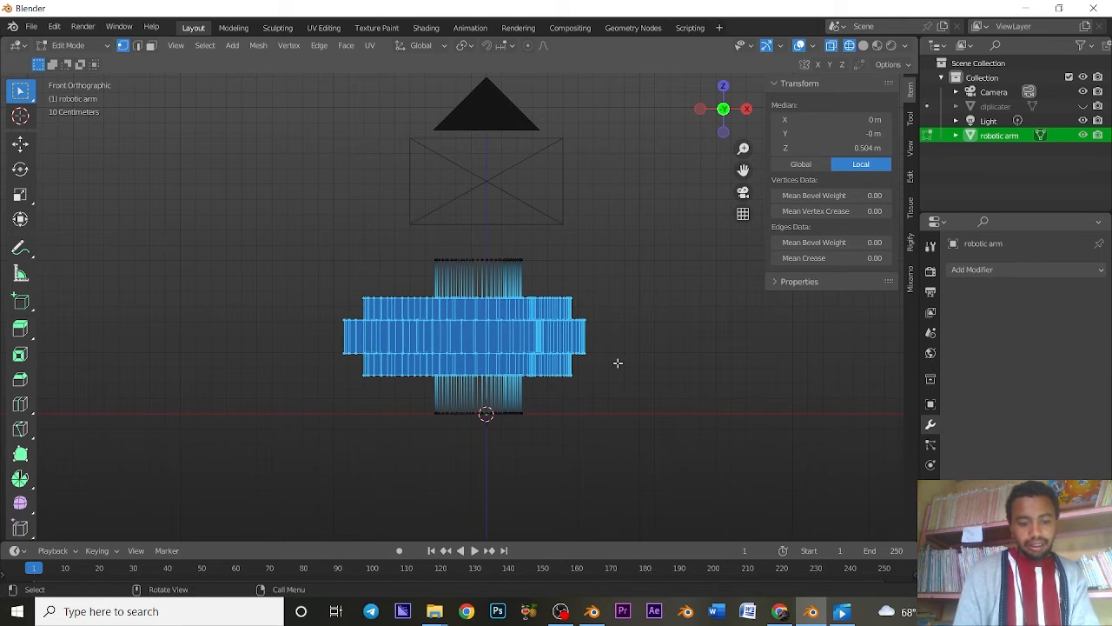
key(s)
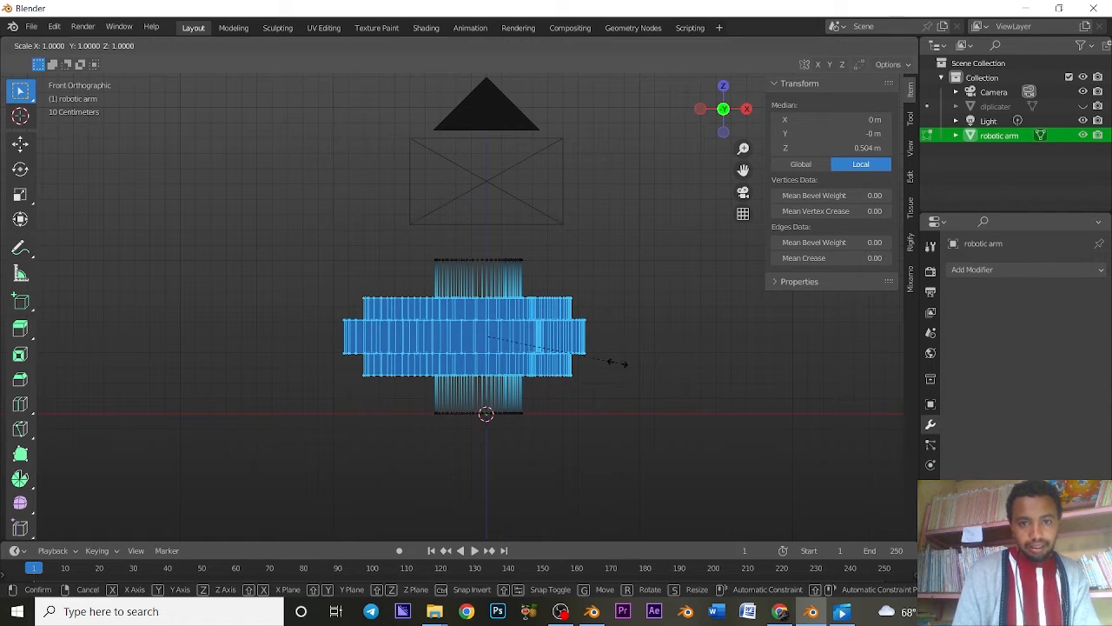
key(z)
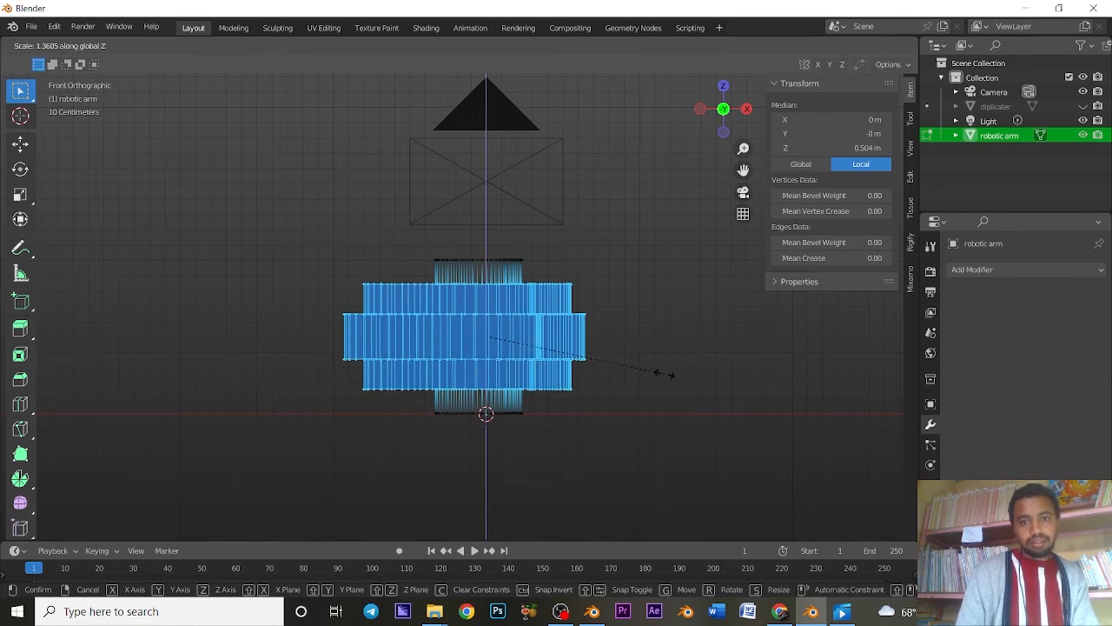
click(664, 373)
Step: Return to Object Mode and display the robotic arm in solid shading
key(Tab)
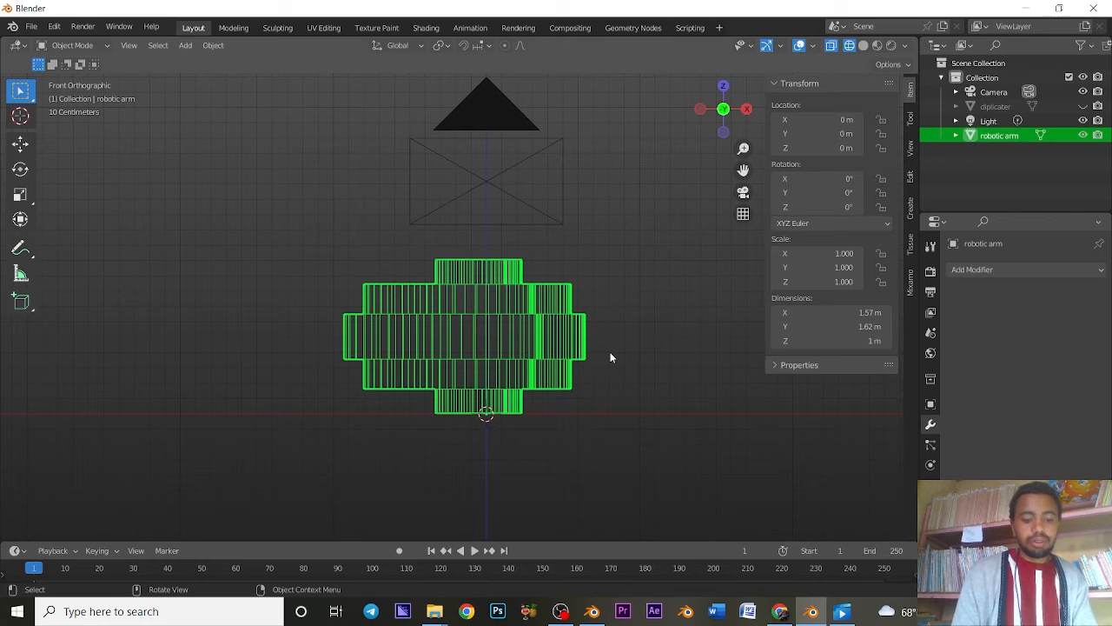
click(862, 45)
middle_drag(608, 279, 623, 397)
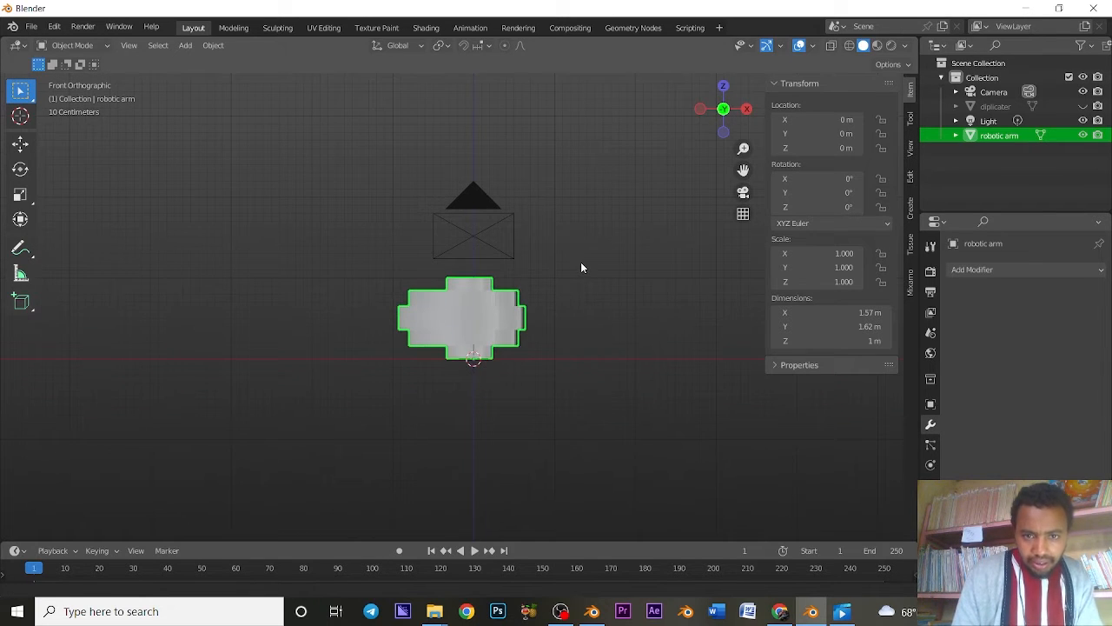
Step: Annotate four stacked brackets rising vertically beside the robotic arm, and switch back to the Select Box tool
ctrl+middle_drag(581, 264, 592, 335)
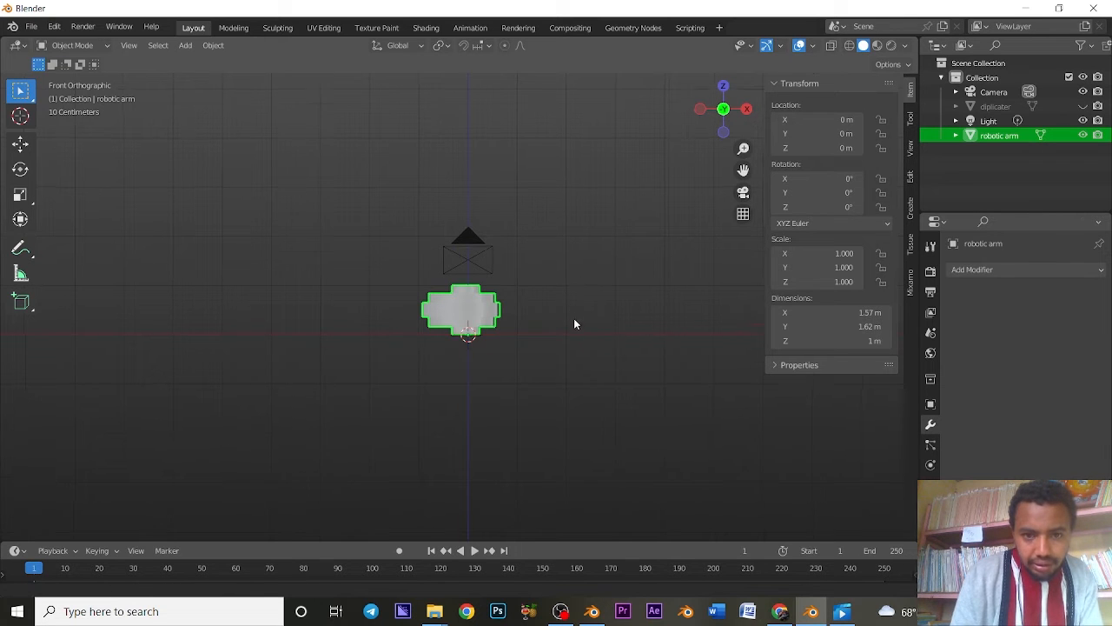
ctrl+middle_drag(573, 318, 573, 355)
shift+middle_drag(509, 169, 525, 345)
ctrl+middle_drag(520, 266, 512, 400)
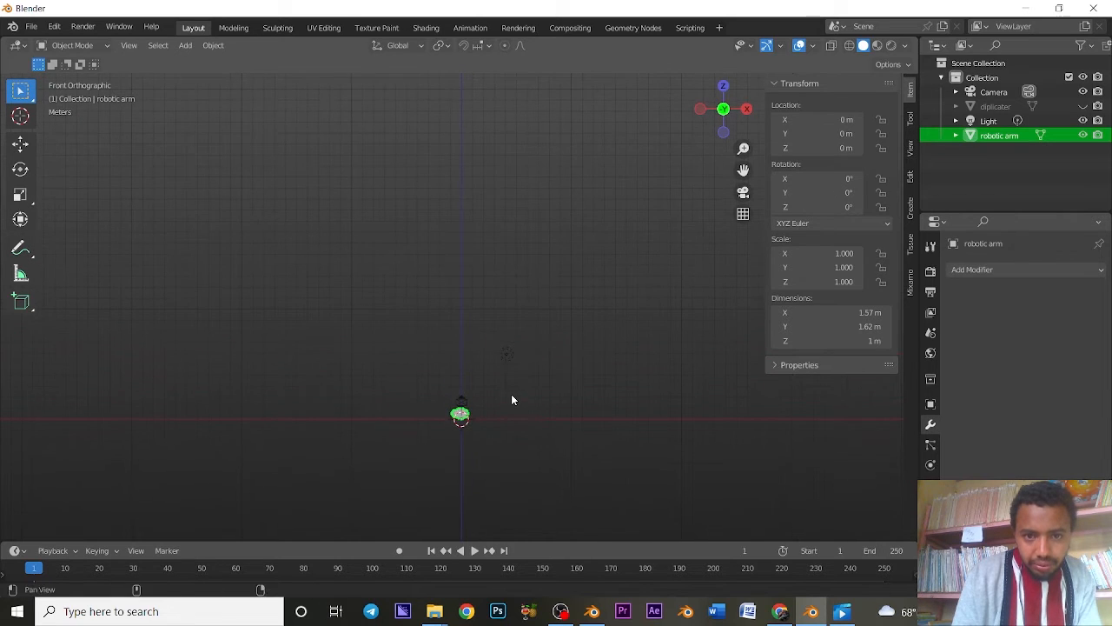
click(24, 250)
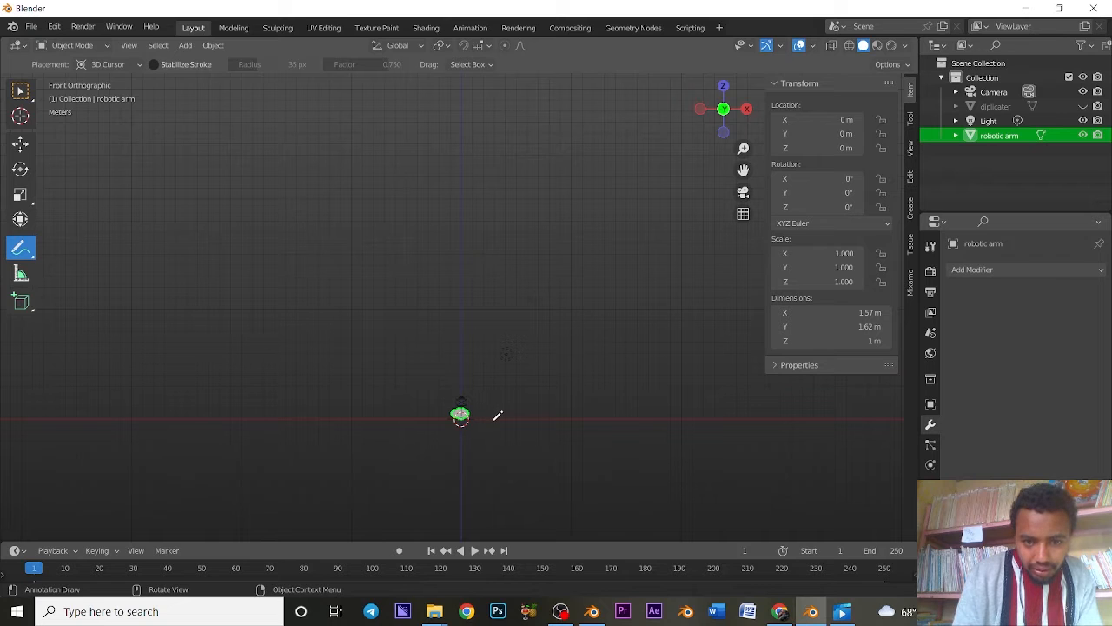
mouse_move(492, 423)
mouse_down()
mouse_move(537, 415)
mouse_move(523, 305)
mouse_move(502, 310)
mouse_move(531, 290)
mouse_move(529, 191)
mouse_move(506, 201)
mouse_move(550, 163)
mouse_move(548, 92)
mouse_move(511, 92)
mouse_up()
shift+middle_drag(596, 179, 581, 379)
mouse_move(503, 289)
mouse_down()
mouse_move(544, 271)
mouse_move(548, 168)
mouse_move(494, 177)
mouse_up()
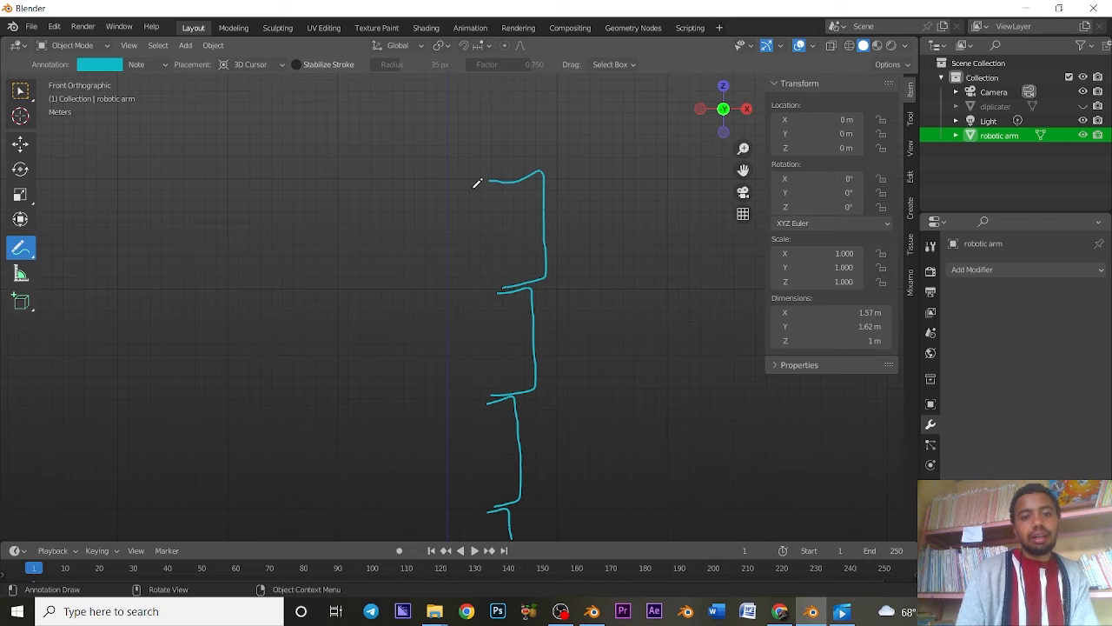
click(21, 90)
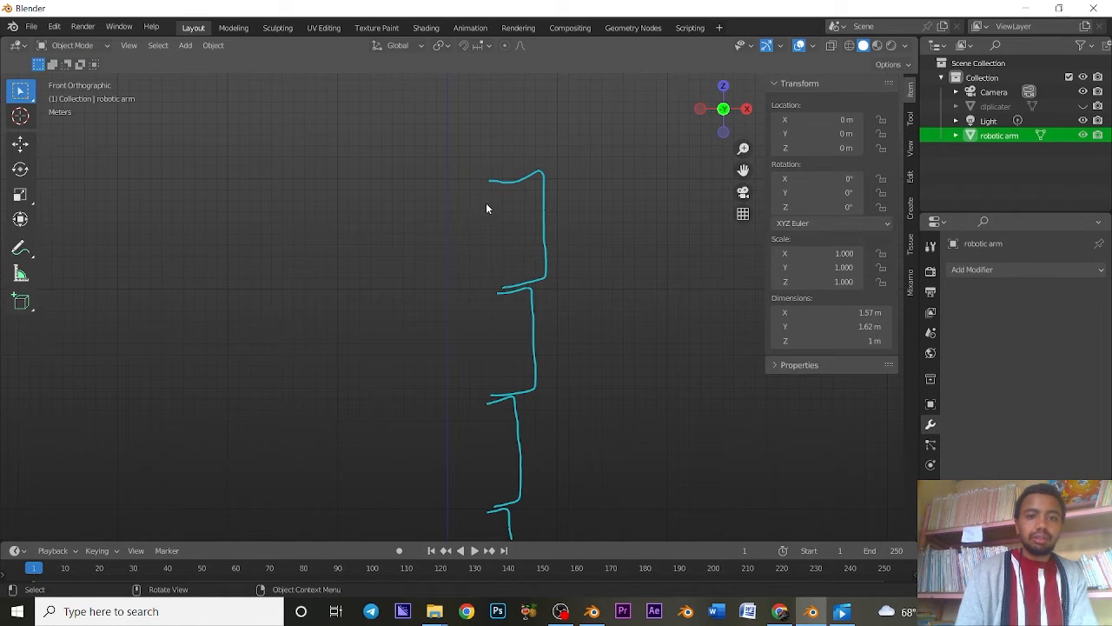
Step: Duplicate the robotic arm segment and place the copy 1 m above it along the global Z axis
mouse_move(486, 203)
middle_down()
mouse_move(490, 216)
mouse_move(471, 168)
mouse_move(501, 299)
mouse_move(492, 219)
mouse_move(493, 263)
mouse_move(415, 81)
middle_up()
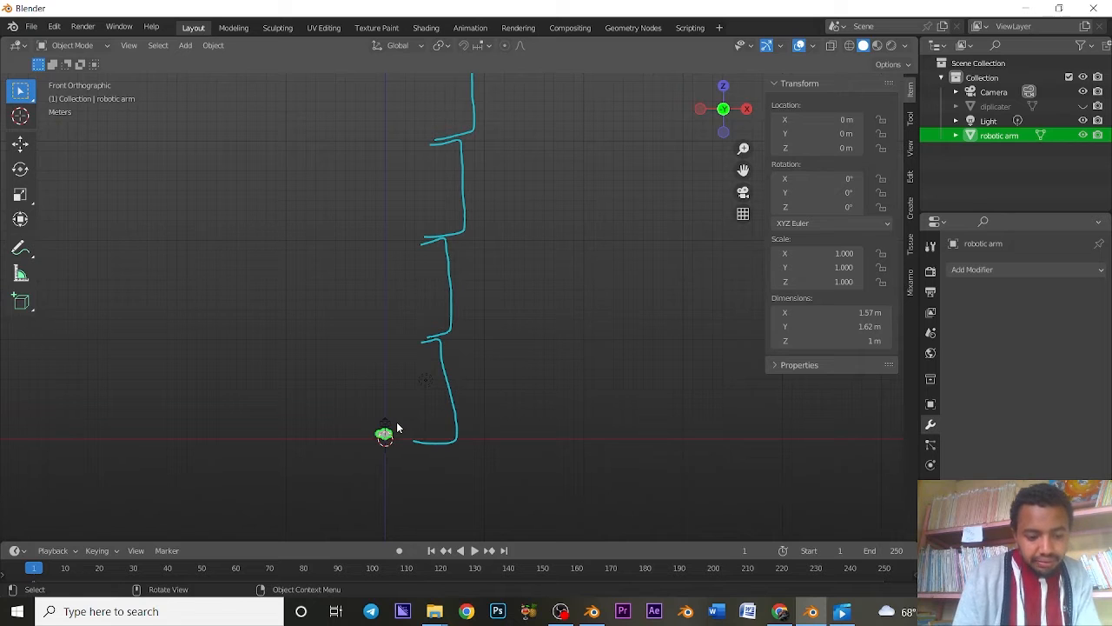
key(shift+d)
text(z)
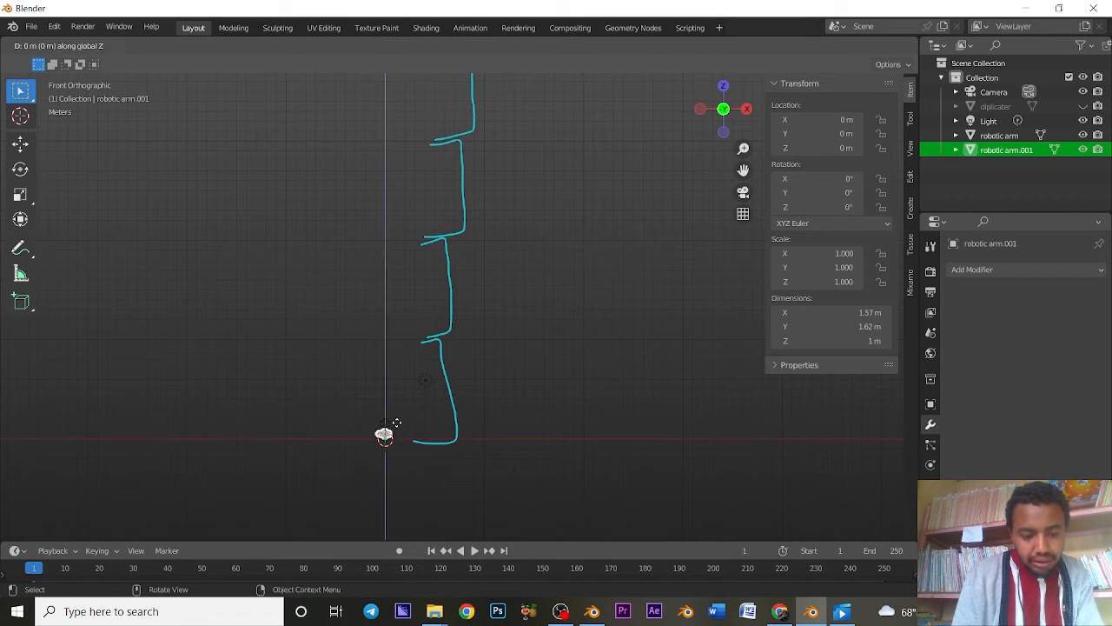
text(1)
key(Return)
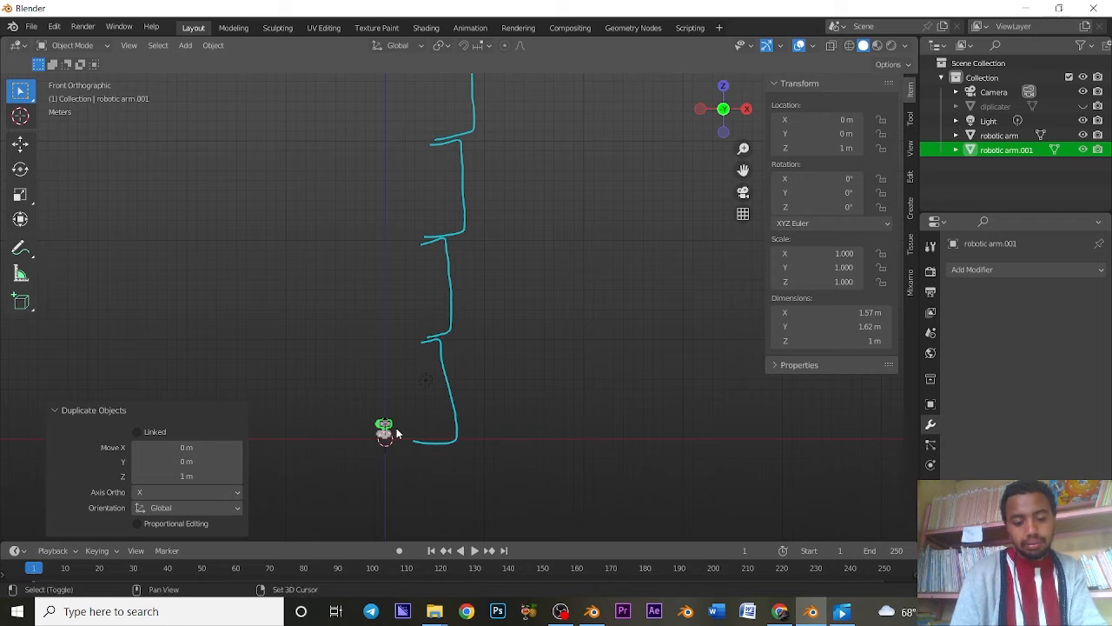
Step: Repeat the 1 m upward duplication of the arm segment until the topmost copy sits at Z 36 m
key(shift+r)
key(shift+r)
key(shift+r)
key(shift+r)
key(shift+r)
key(shift+r)
key(shift+r)
key(shift+r)
key(shift+r)
key(shift+r)
key(shift+r)
key(shift+r)
key(shift+r)
key(shift+r)
key(shift+r)
key(shift+r)
key(shift+r)
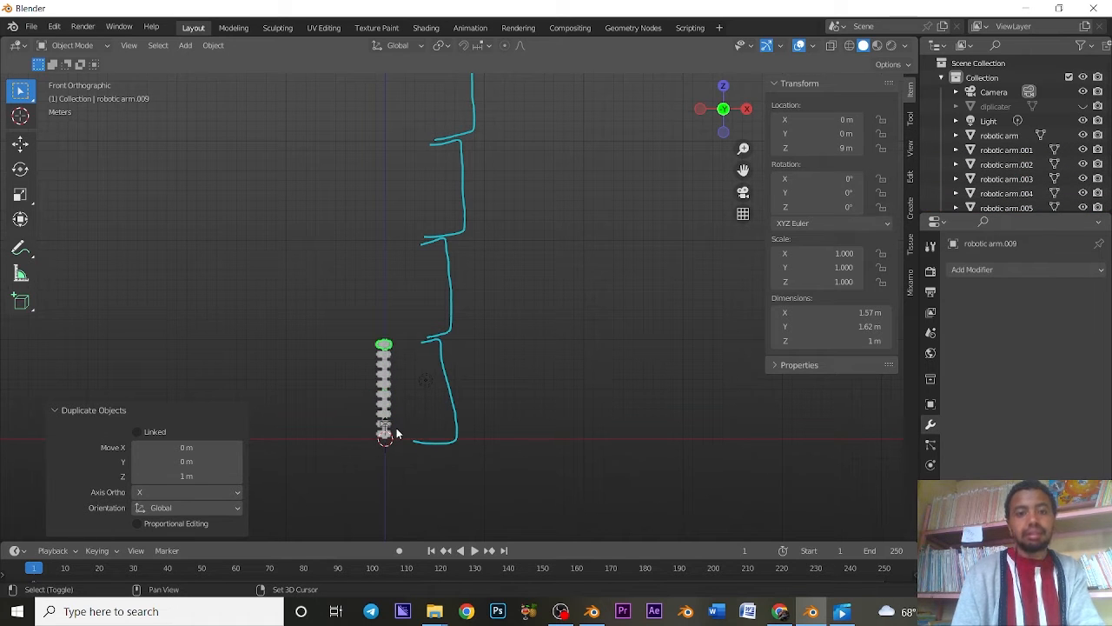
key(shift+r)
key(shift+r)
key(shift+r)
key(shift+r)
key(shift+r)
key(shift+r)
key(shift+r)
key(shift+r)
key(shift+r)
key(shift+r)
key(shift+r)
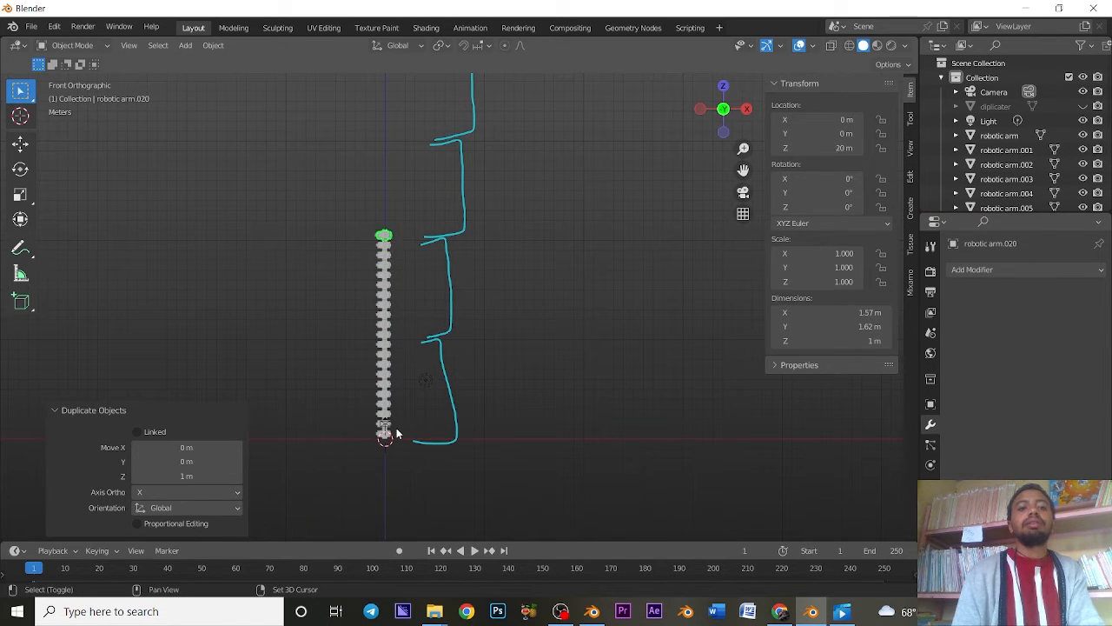
key(shift+r)
key(shift+r)
key(shift+r)
key(shift+r)
key(shift+r)
key(shift+r)
key(shift+r)
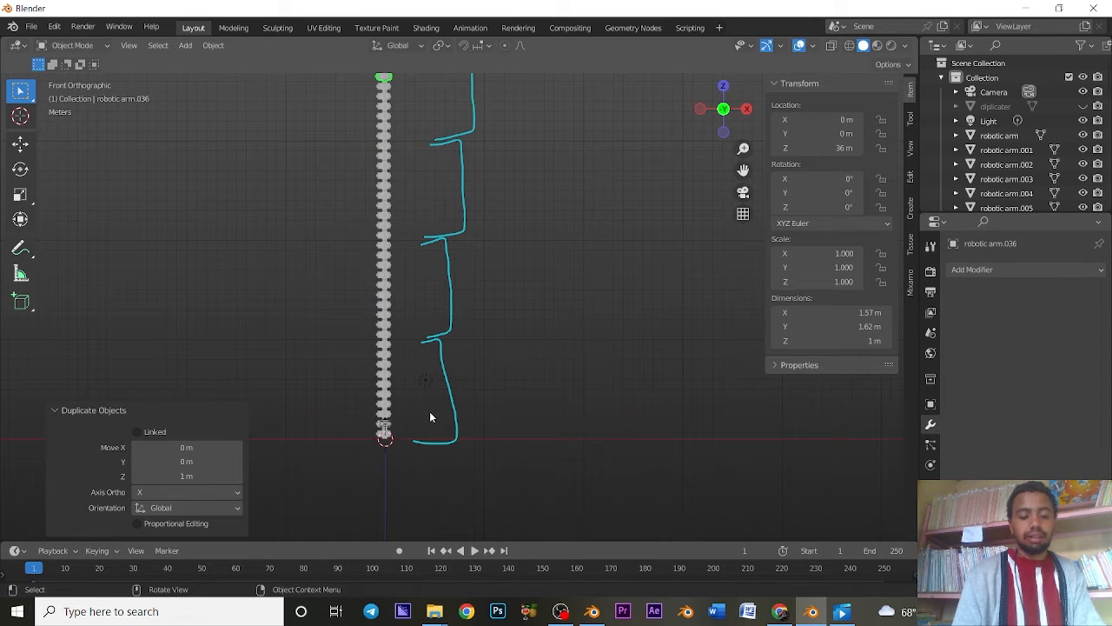
Step: Duplicate the topmost segment 1 m up along global Z and repeat the duplication twice to reach Z 39 m
shift+middle_drag(430, 415, 436, 525)
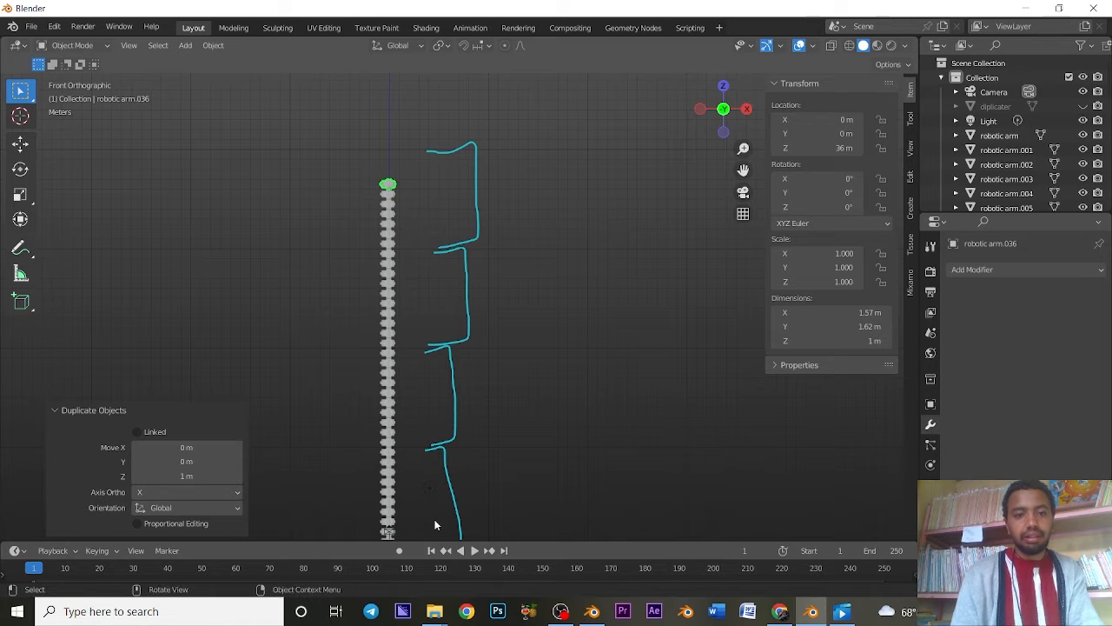
key(shift+d)
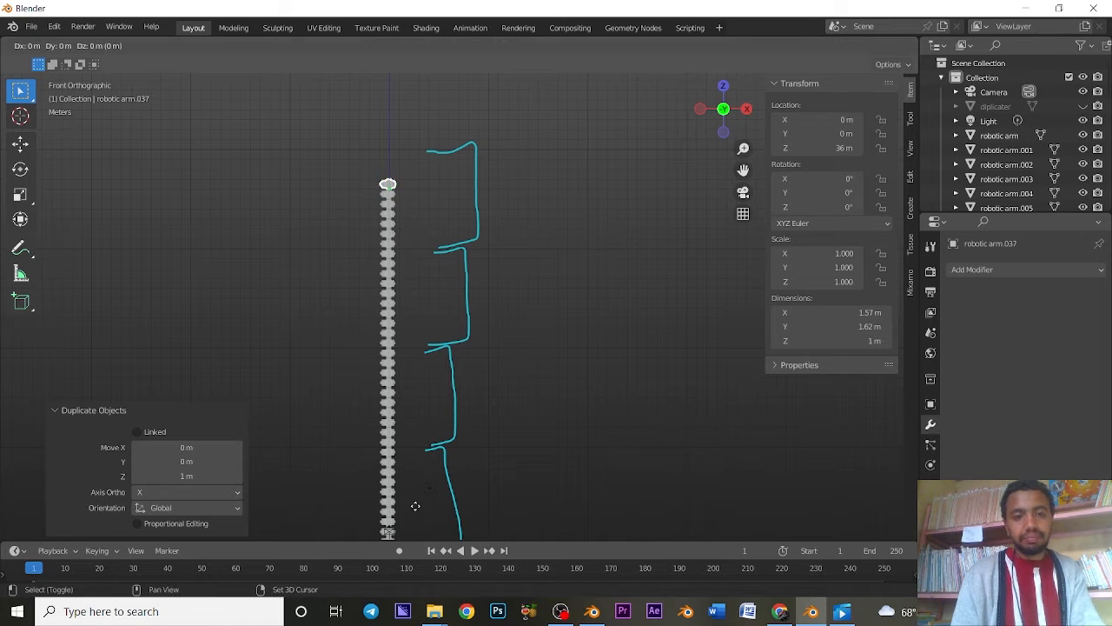
text(z)
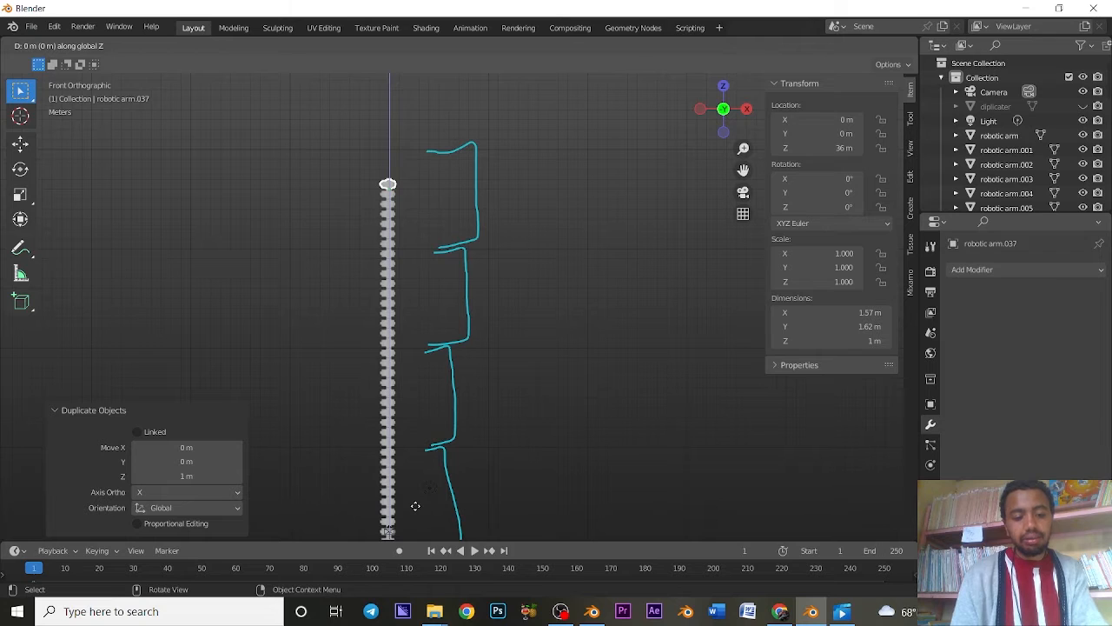
text(1)
key(shift)
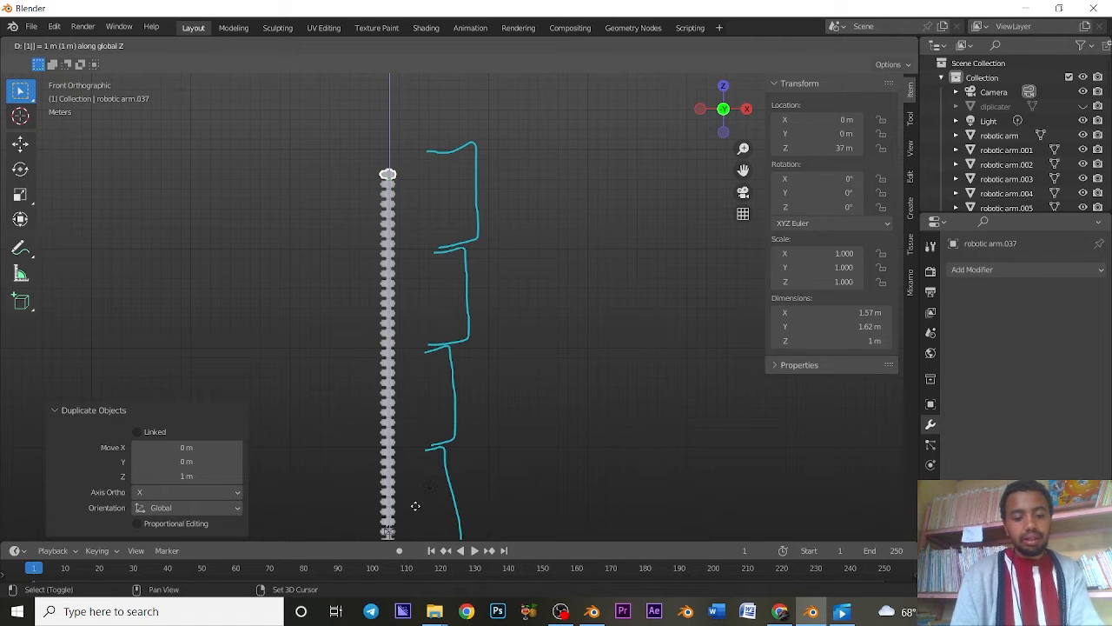
text(RR)
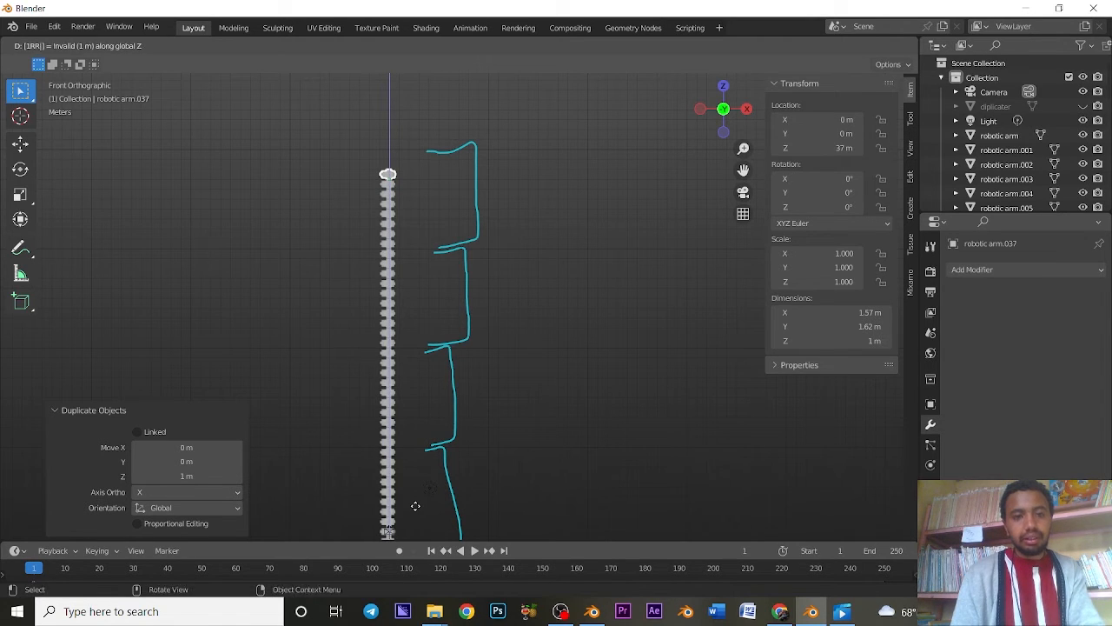
key(Return)
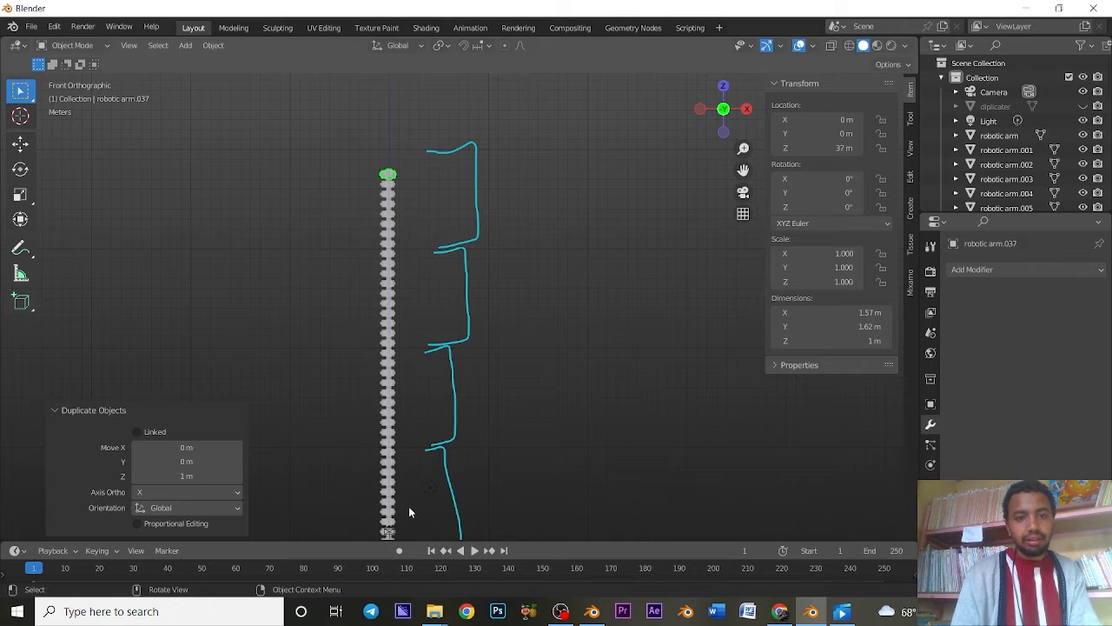
key(shift+r)
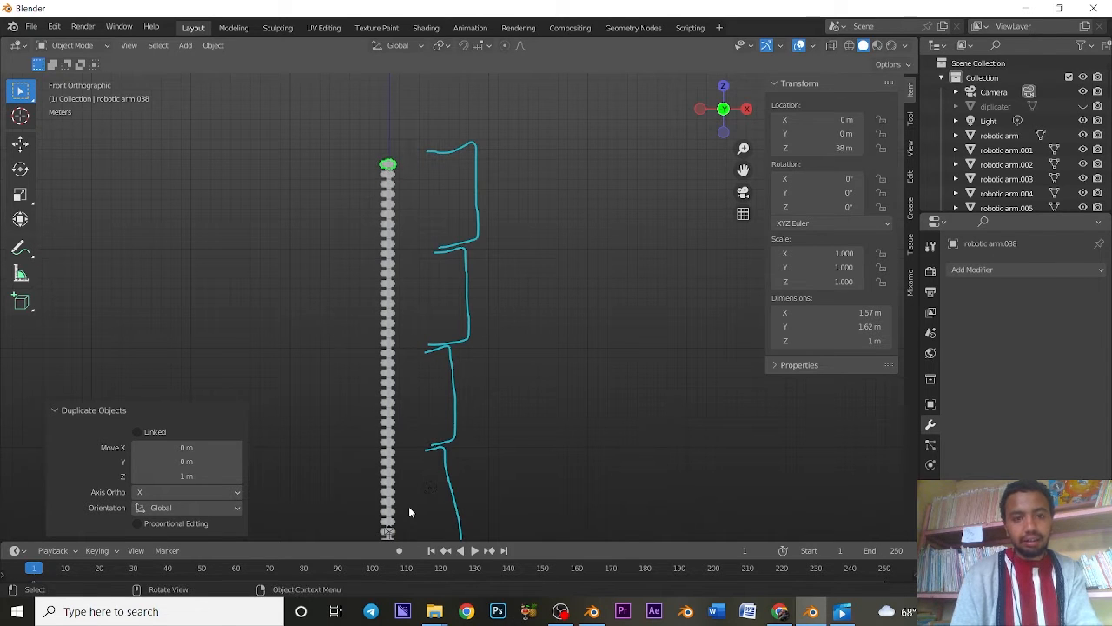
key(shift+r)
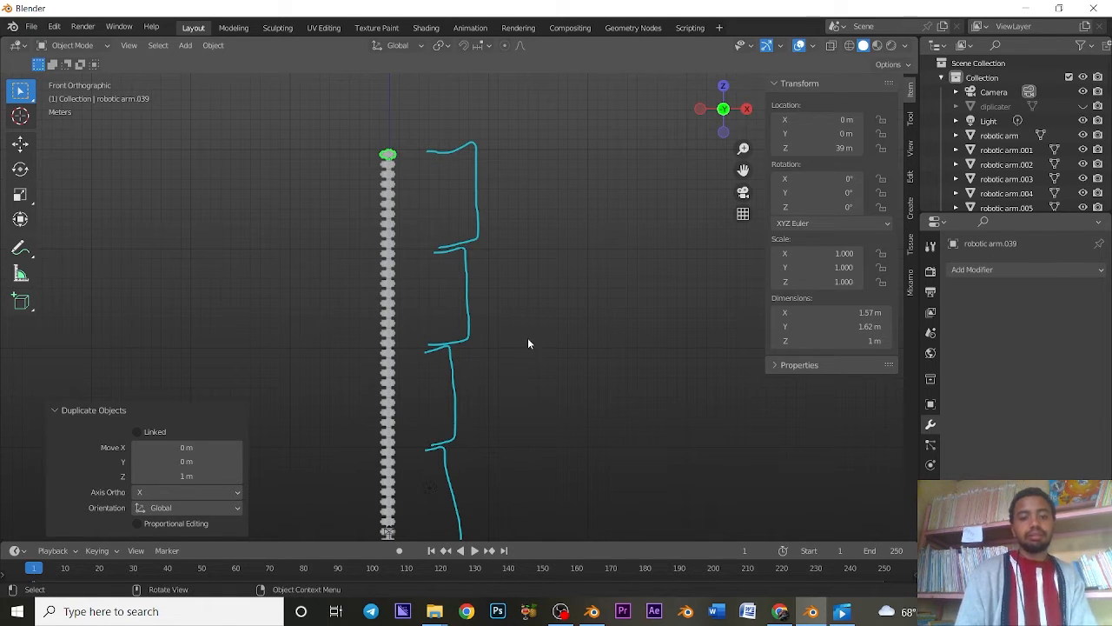
Step: Delete the Note annotation layer with the bracket strokes and return to the Select Box tool
scroll(563, 252, down, 3)
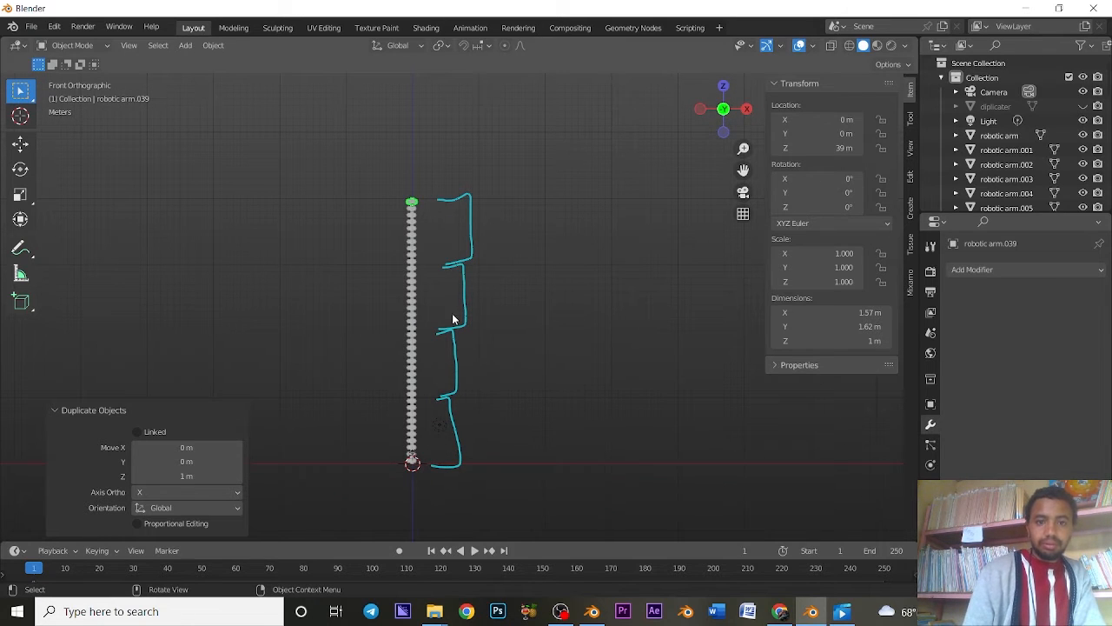
click(20, 249)
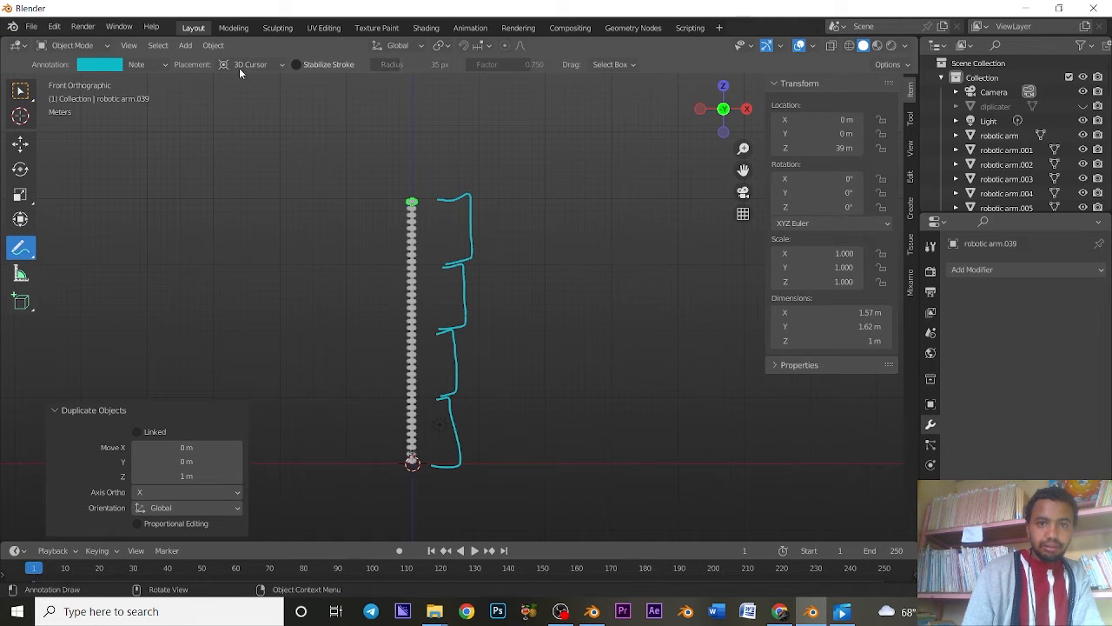
click(162, 67)
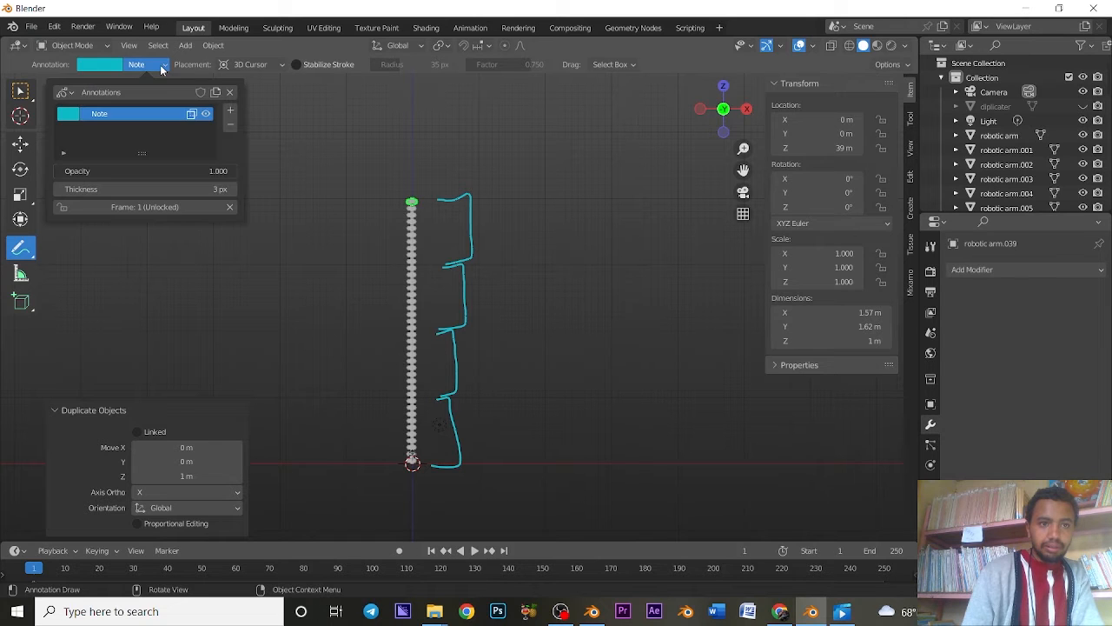
click(230, 125)
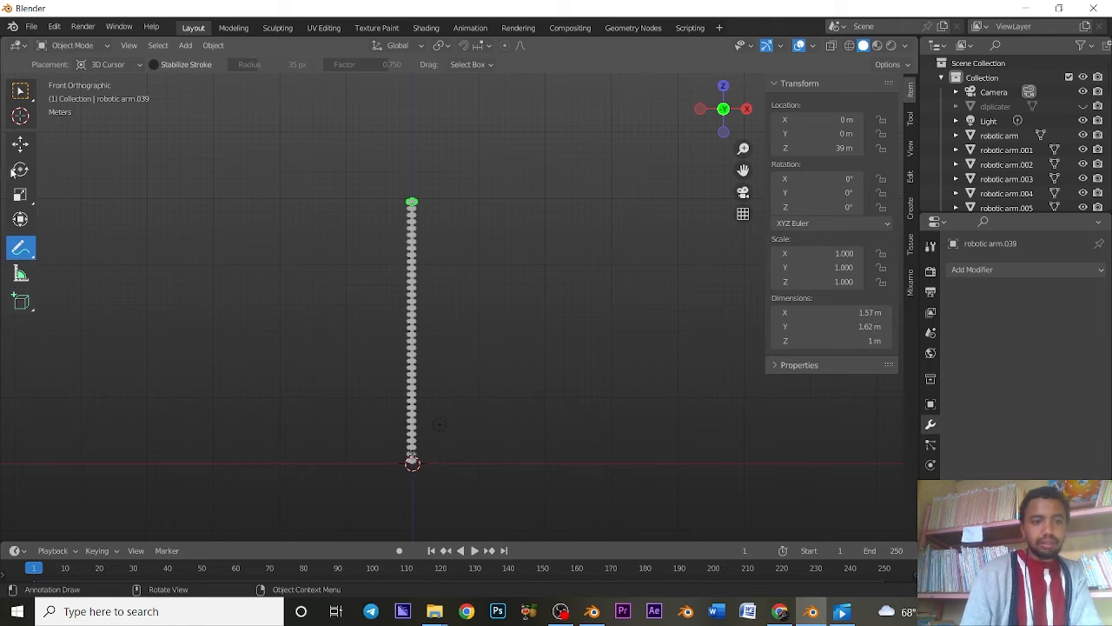
click(17, 94)
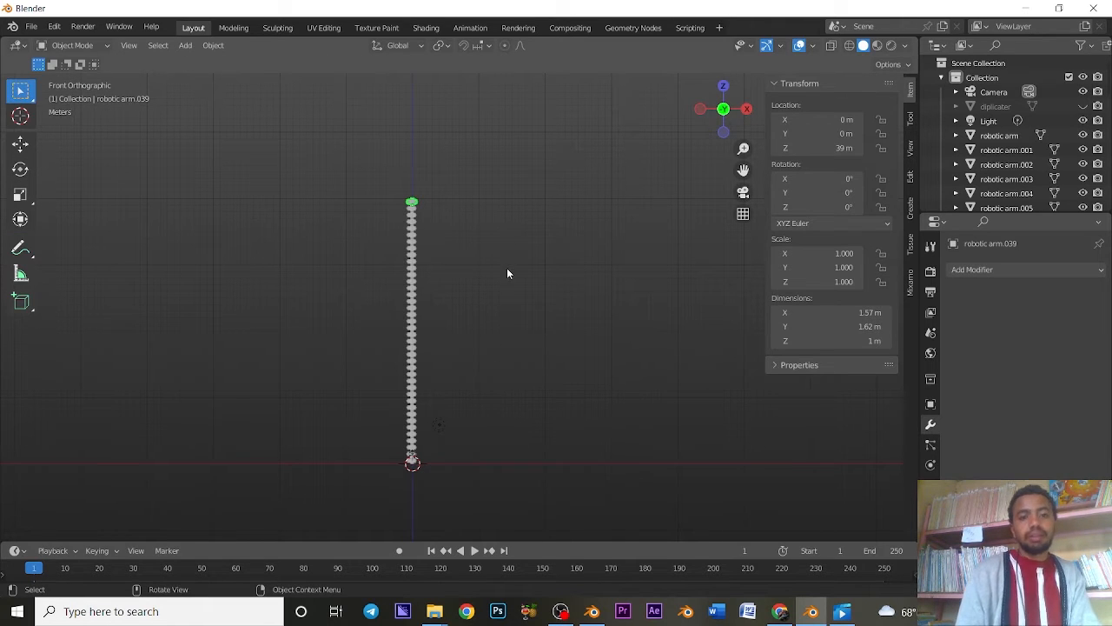
Step: Add a single-bone armature at the base of the segment stack
middle_drag(492, 318, 503, 236)
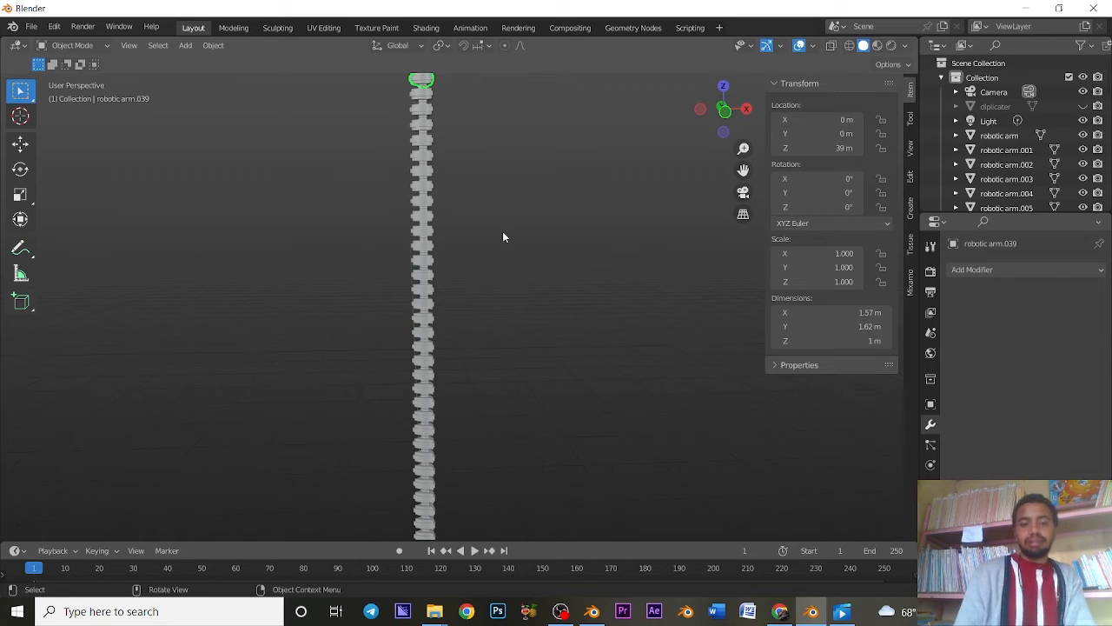
middle_drag(503, 234, 532, 189)
ctrl+alt+drag(532, 184, 525, 145)
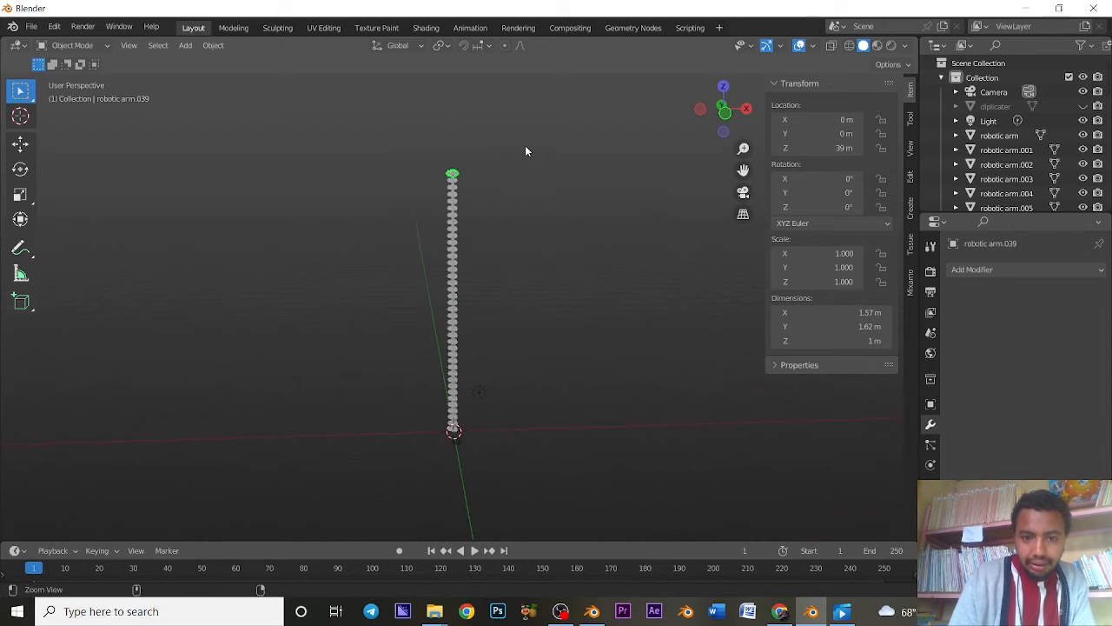
key(shift+a)
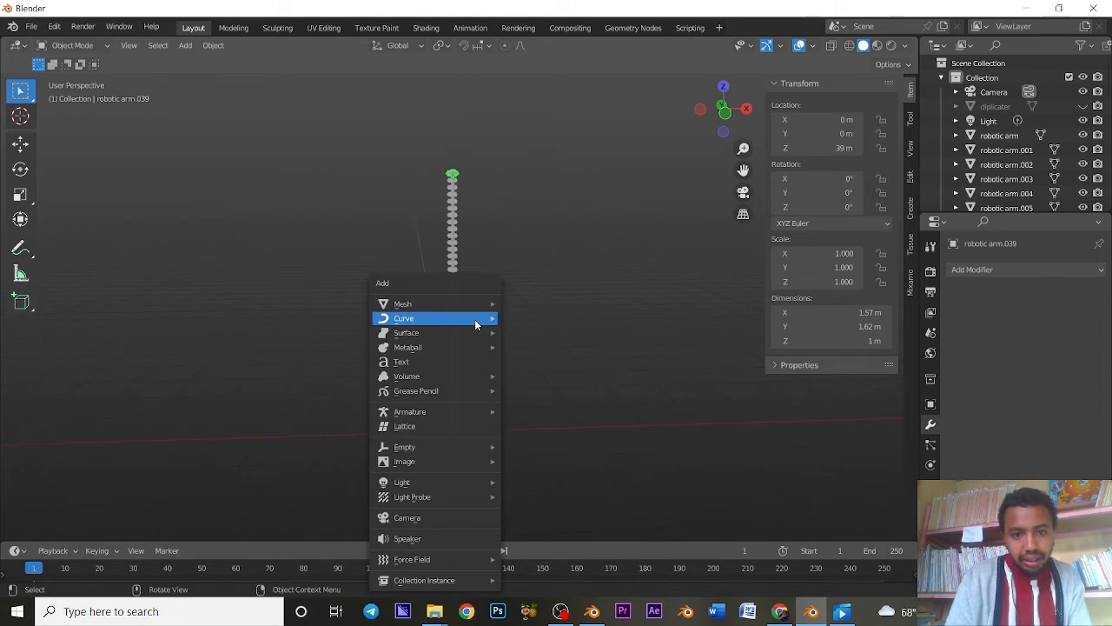
mouse_move(445, 411)
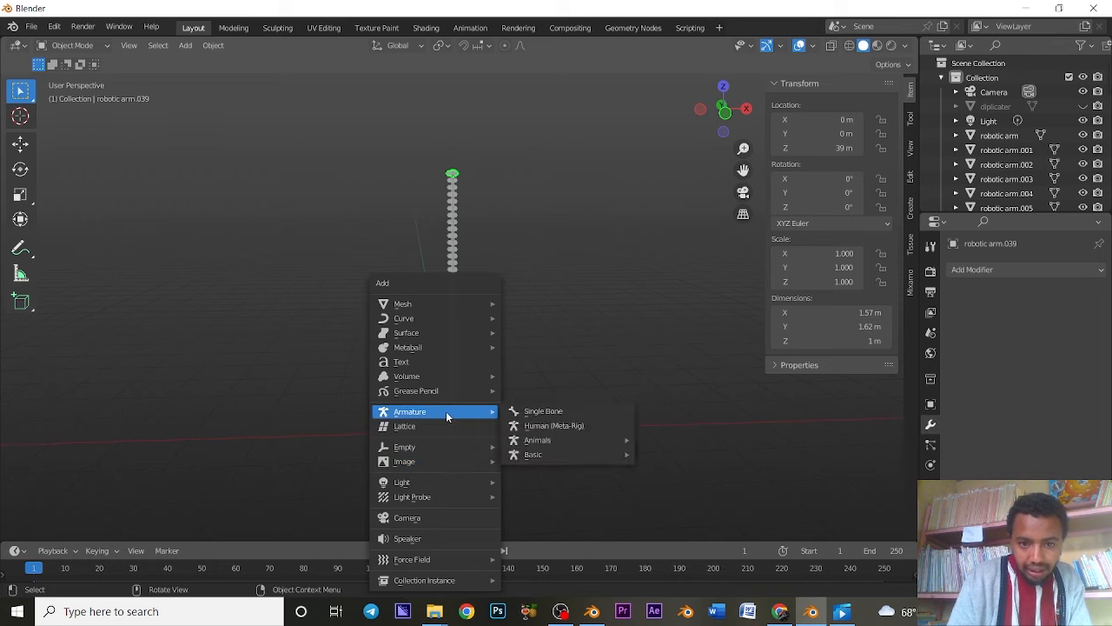
click(519, 411)
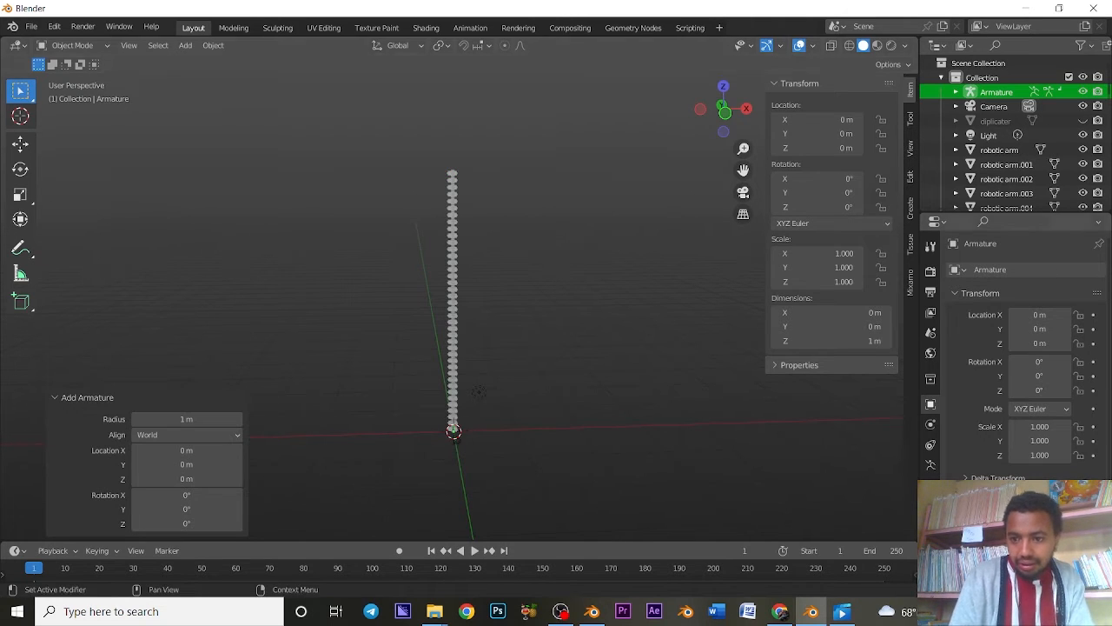
Step: Enable In Front in the armature's viewport display settings so the bone draws over the segments
click(931, 486)
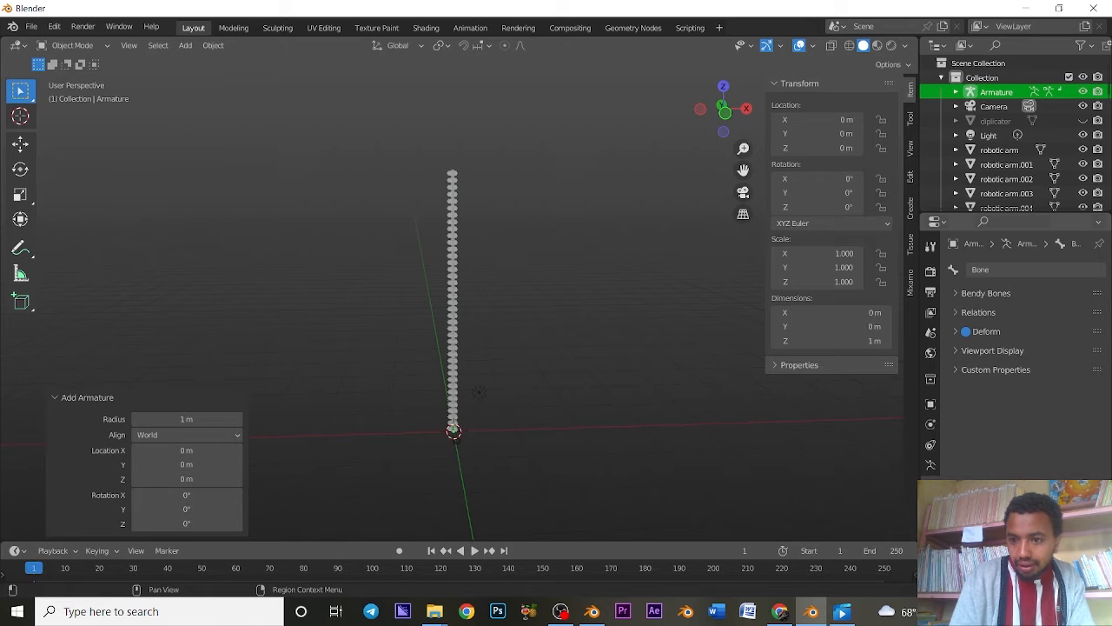
click(930, 505)
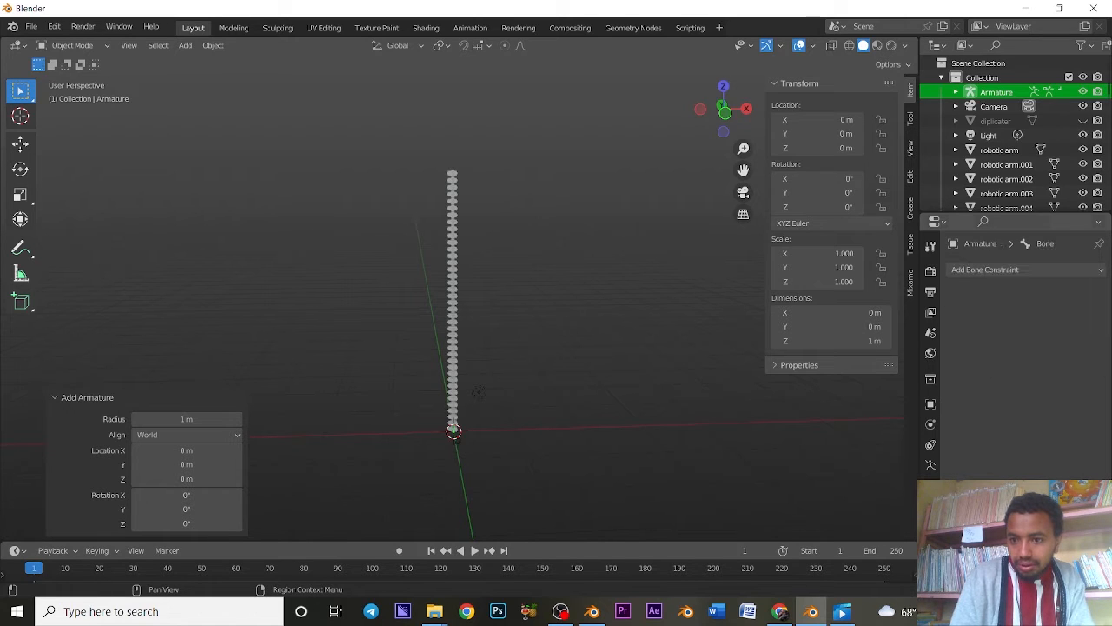
click(931, 465)
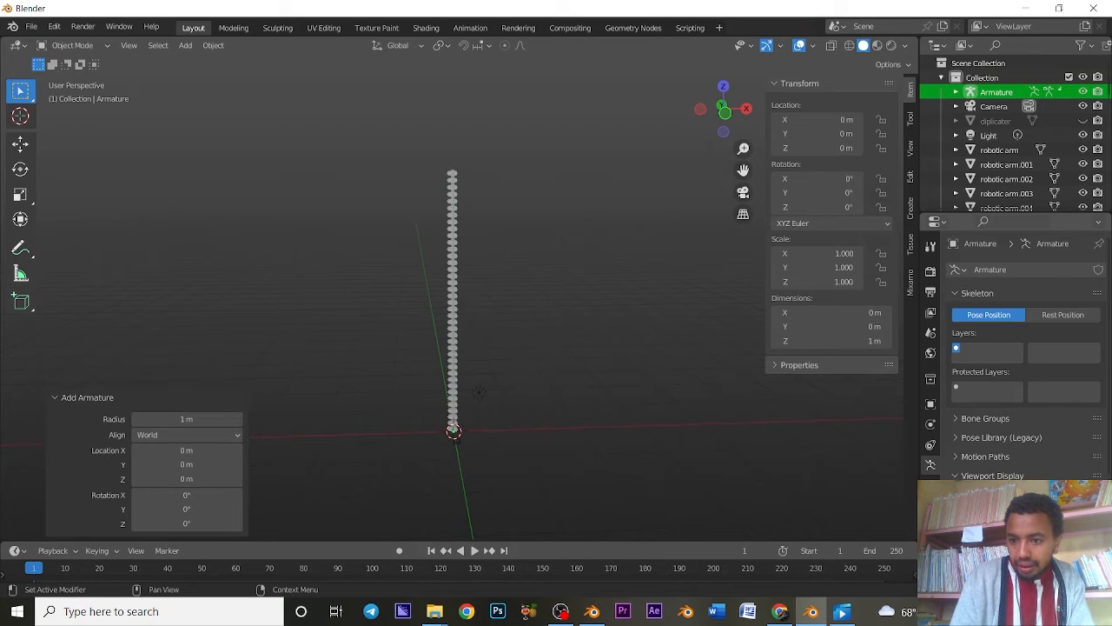
scroll(1025, 356, down, 4)
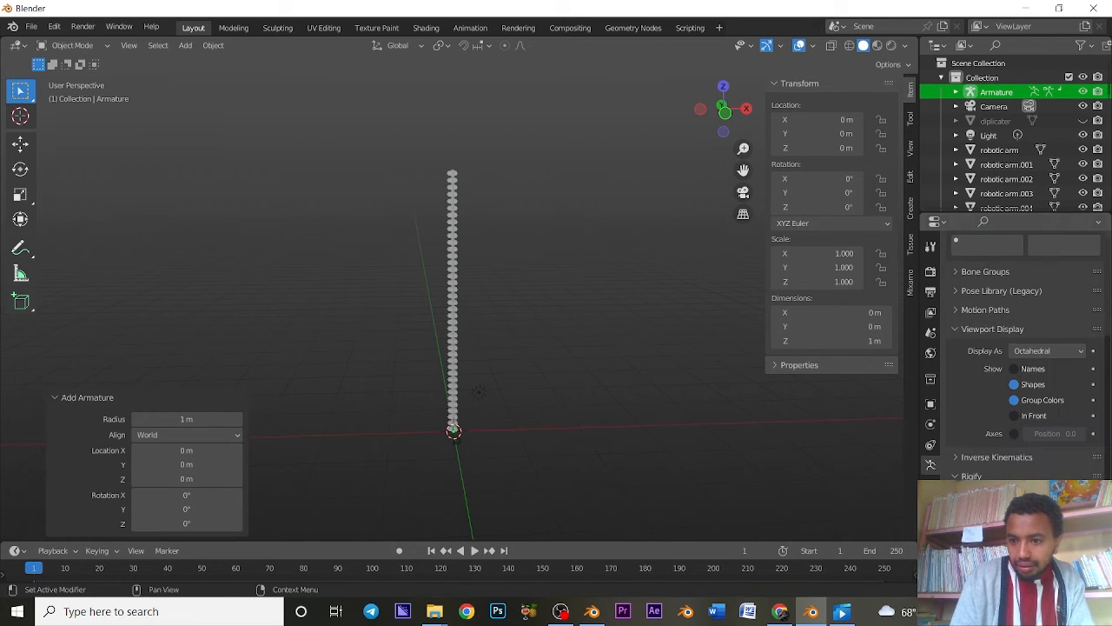
click(1016, 416)
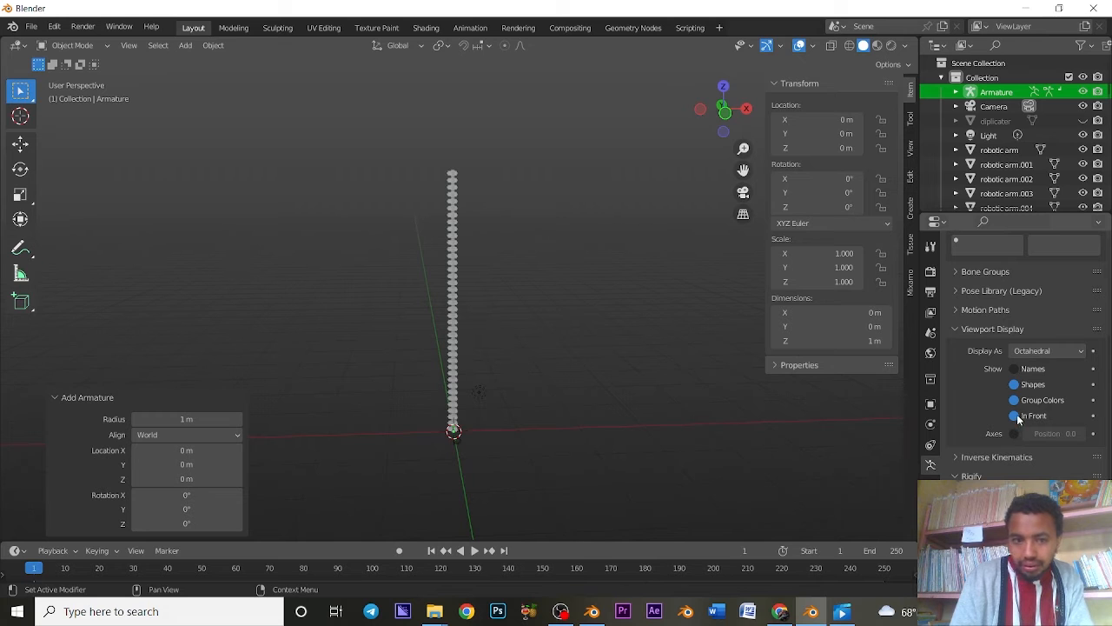
shift+middle_drag(511, 397, 504, 342)
scroll(491, 304, up, 4)
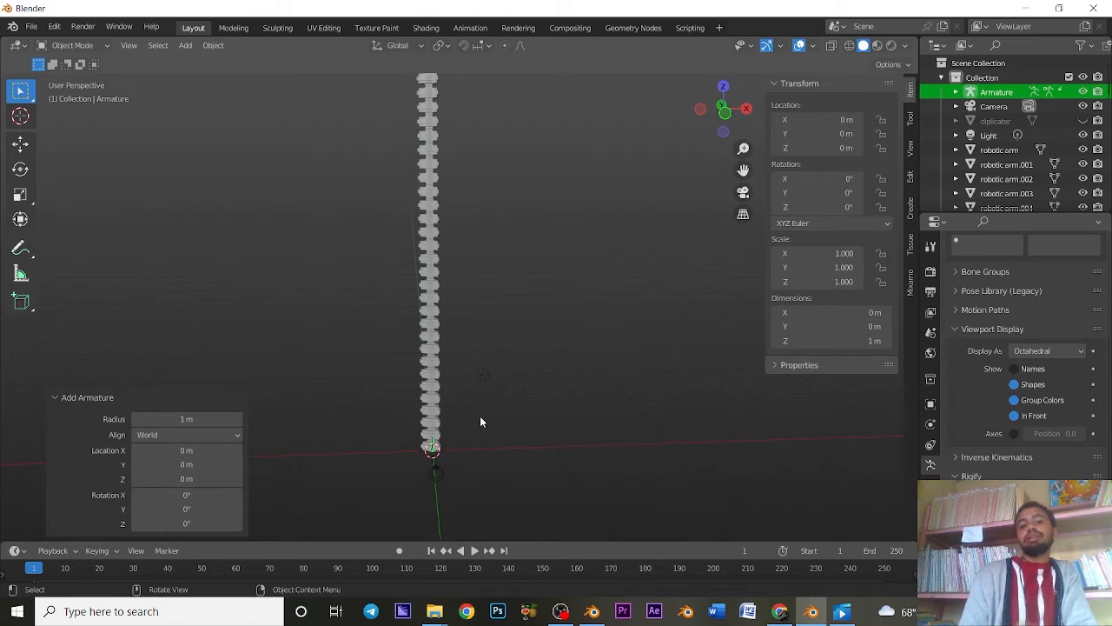
Step: Select the arm segment at Z 13 m, frame it up close, and examine the stack down to its base
click(430, 285)
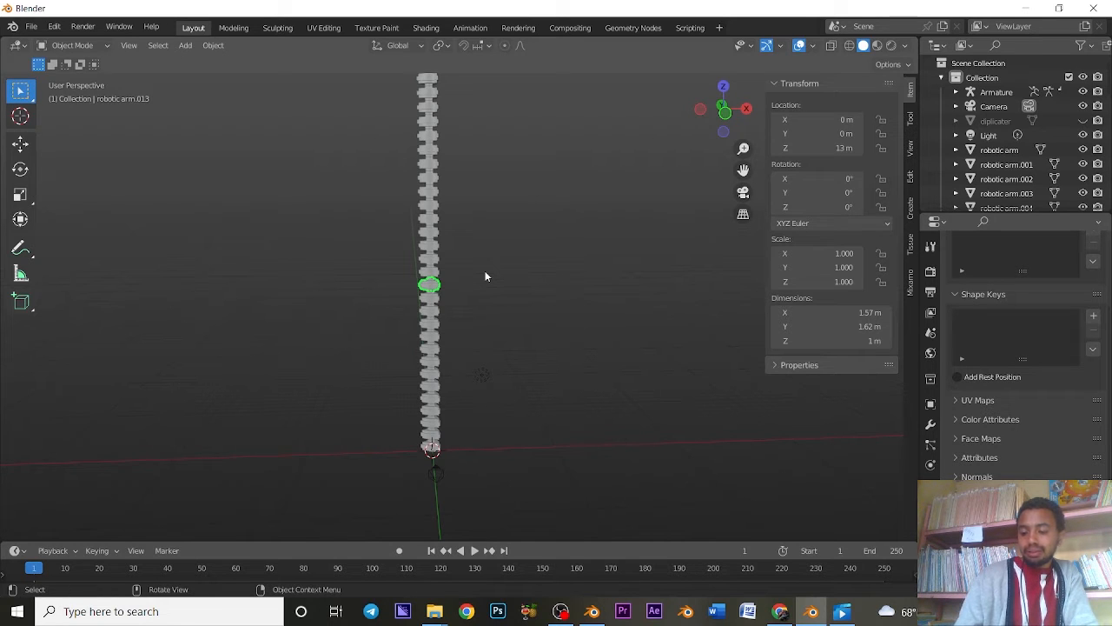
key(KP_Decimal)
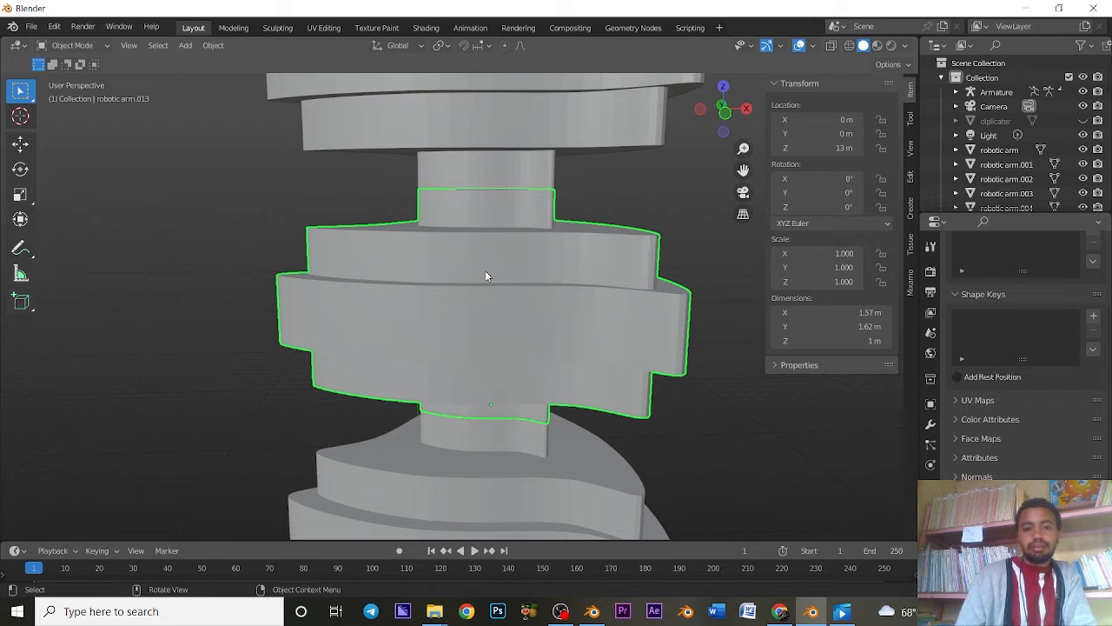
ctrl+middle_drag(515, 228, 537, 398)
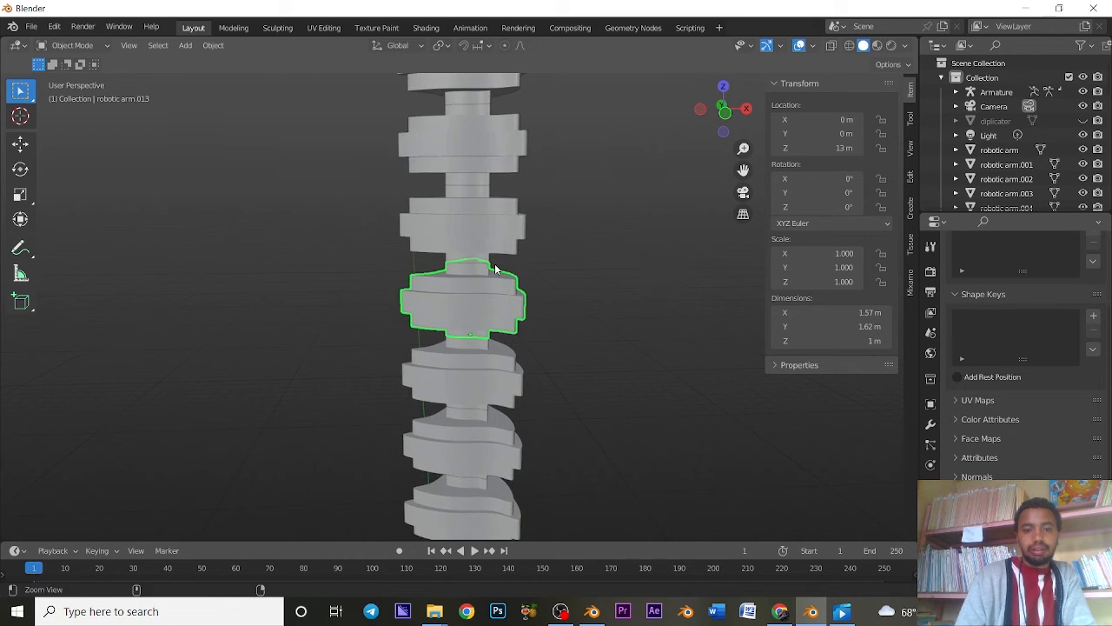
ctrl+middle_drag(495, 263, 497, 221)
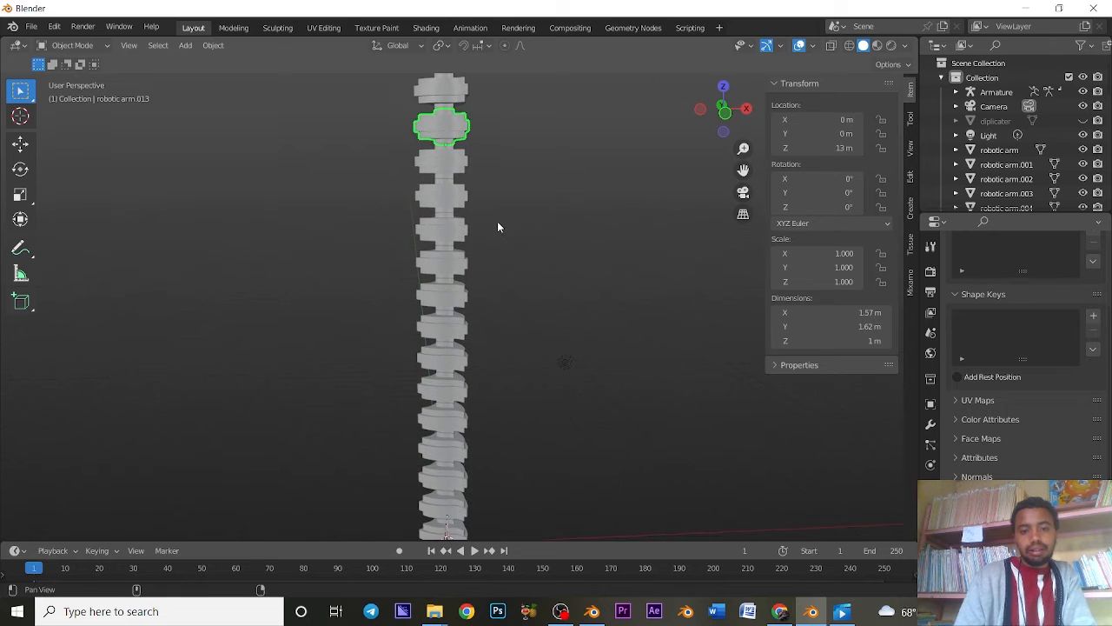
mouse_move(513, 316)
shift+middle_down()
mouse_move(514, 249)
mouse_move(524, 298)
shift+middle_up()
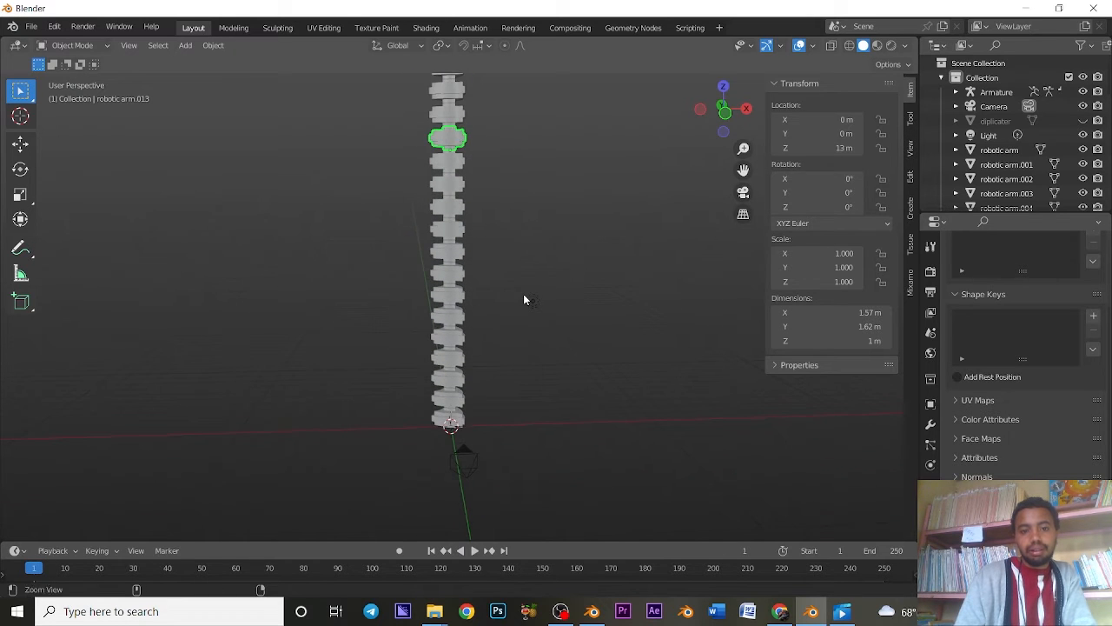
Step: Scale the armature uniformly to about 39.12 in front view, nearly the height of the segment stack, and display the viewport in wireframe
click(449, 319)
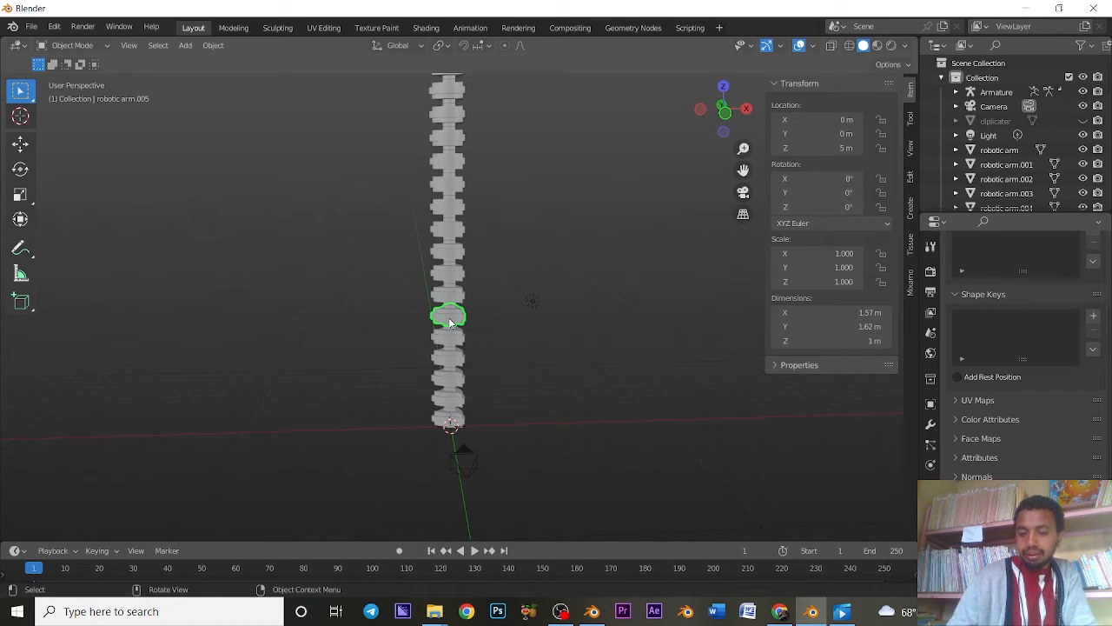
key(KP_Decimal)
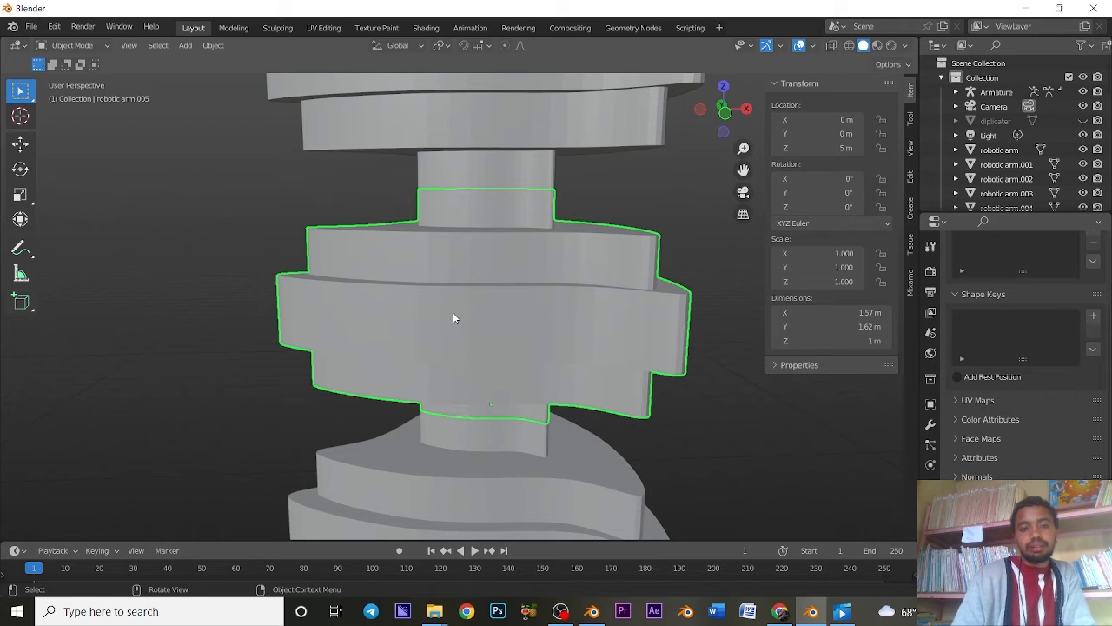
scroll(454, 255, down, 6)
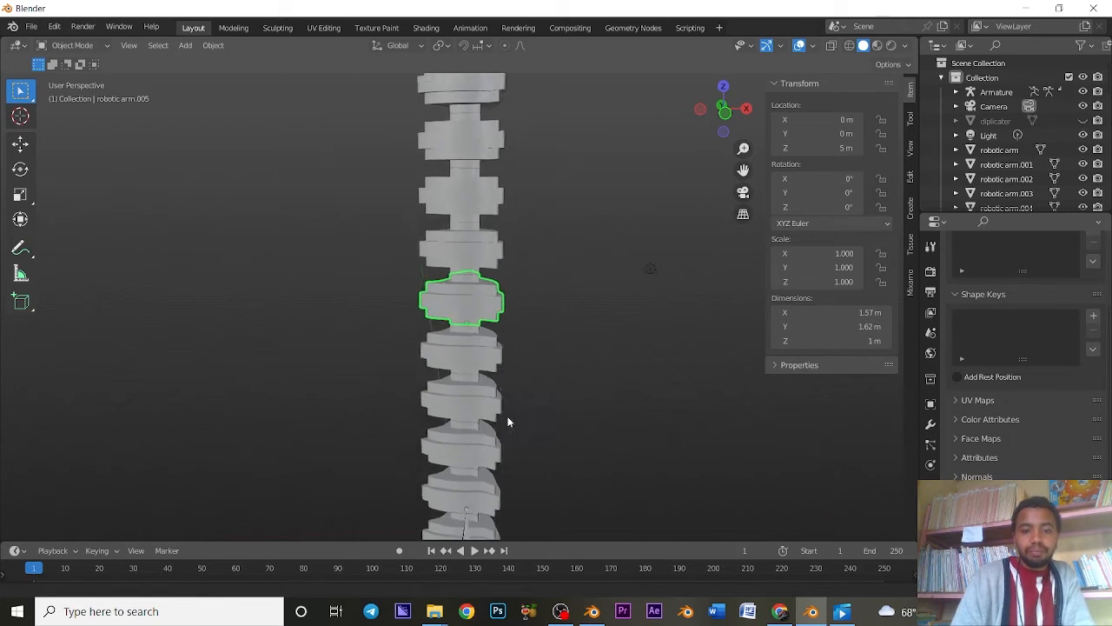
scroll(509, 421, down, 2)
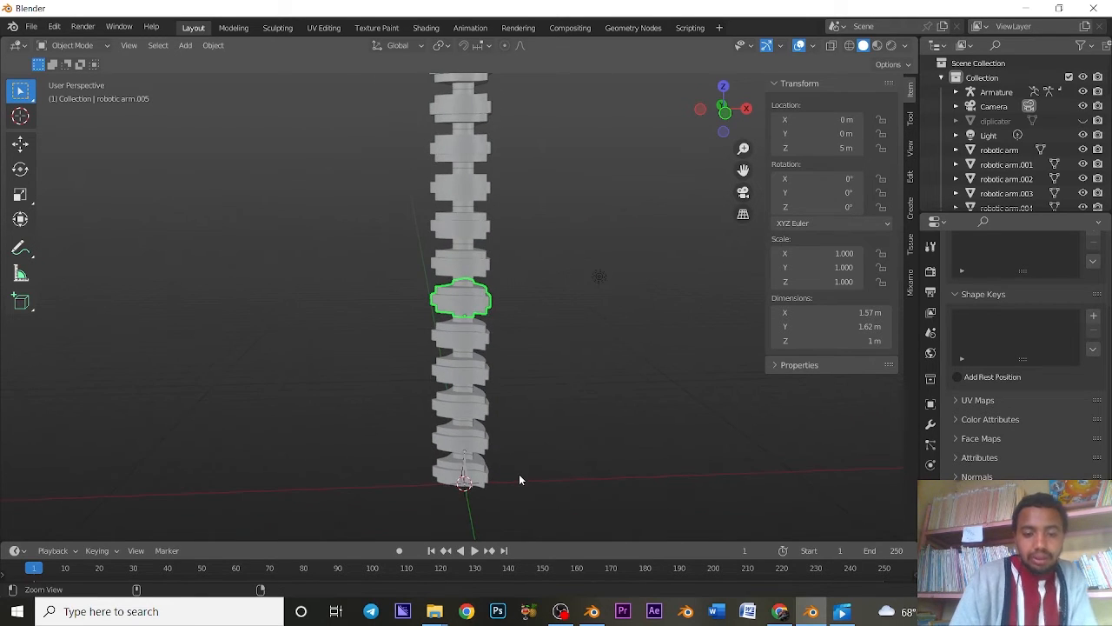
click(463, 470)
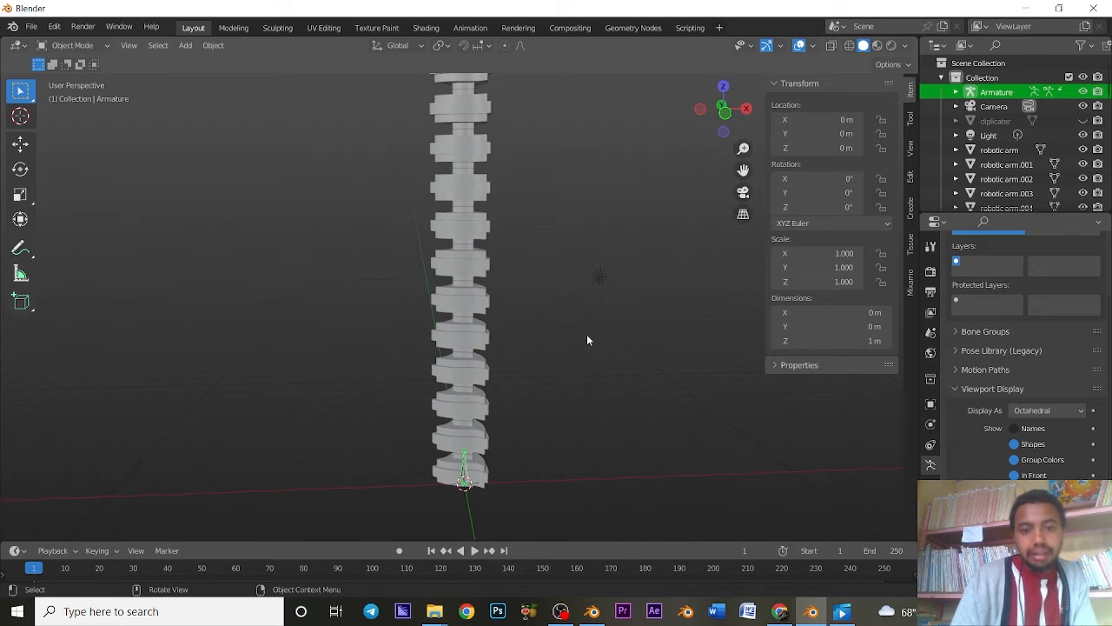
key(KP_1)
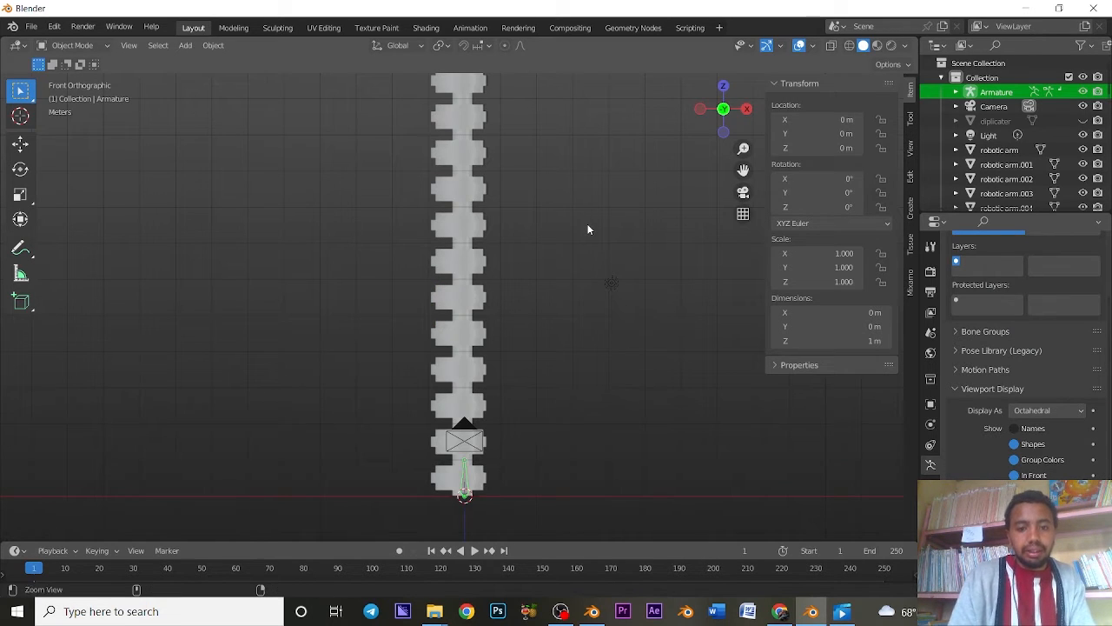
scroll(583, 359, down, 3)
scroll(562, 283, down, 3)
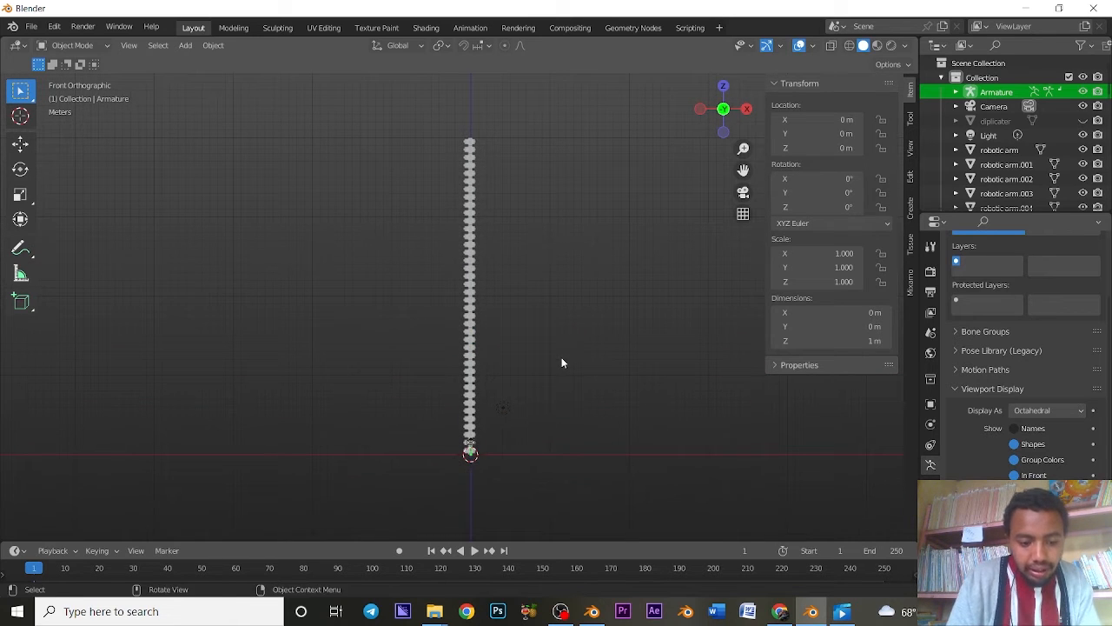
key(s)
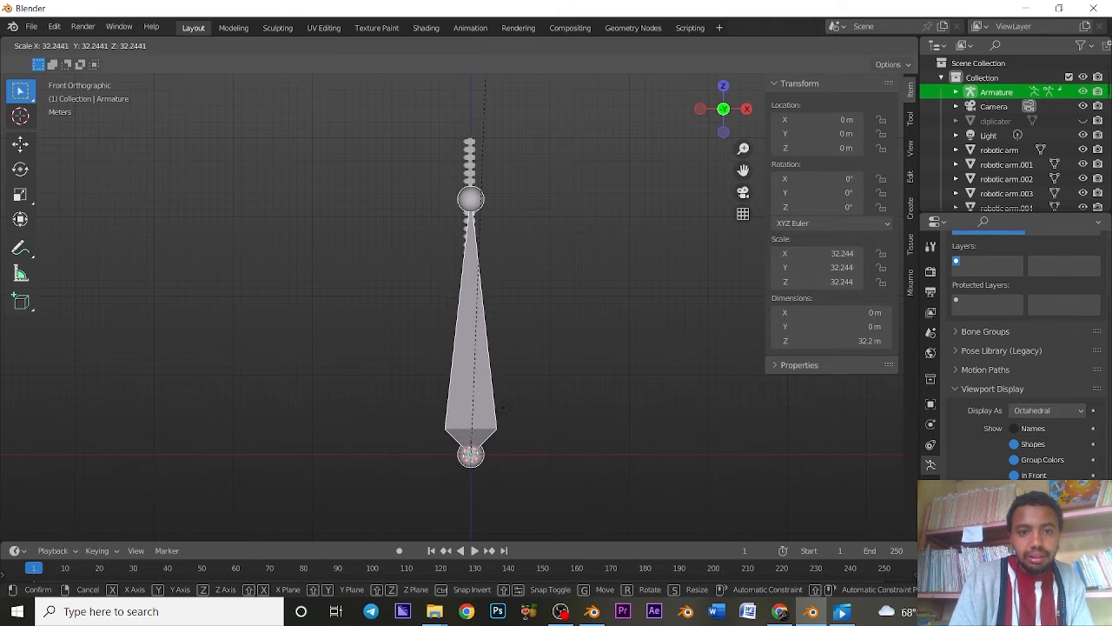
click(606, 117)
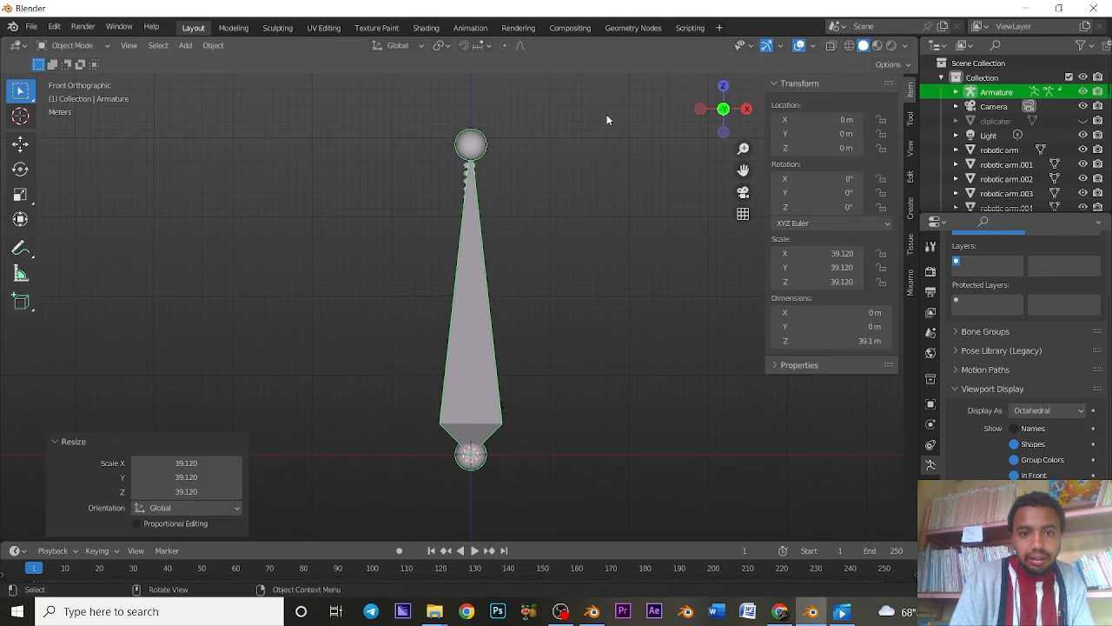
click(850, 46)
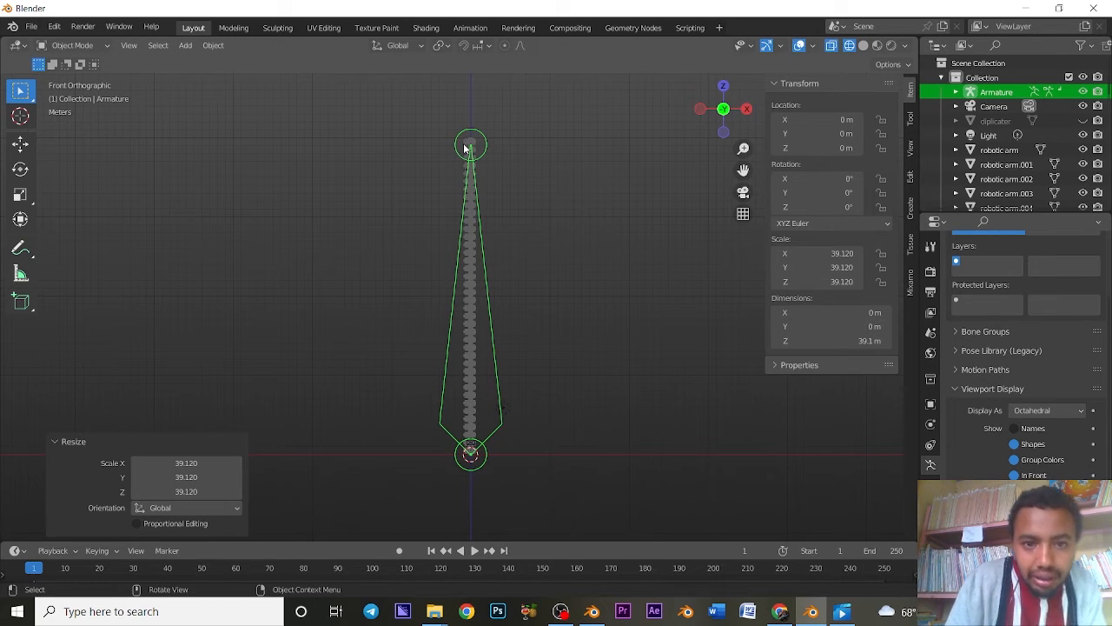
key(g)
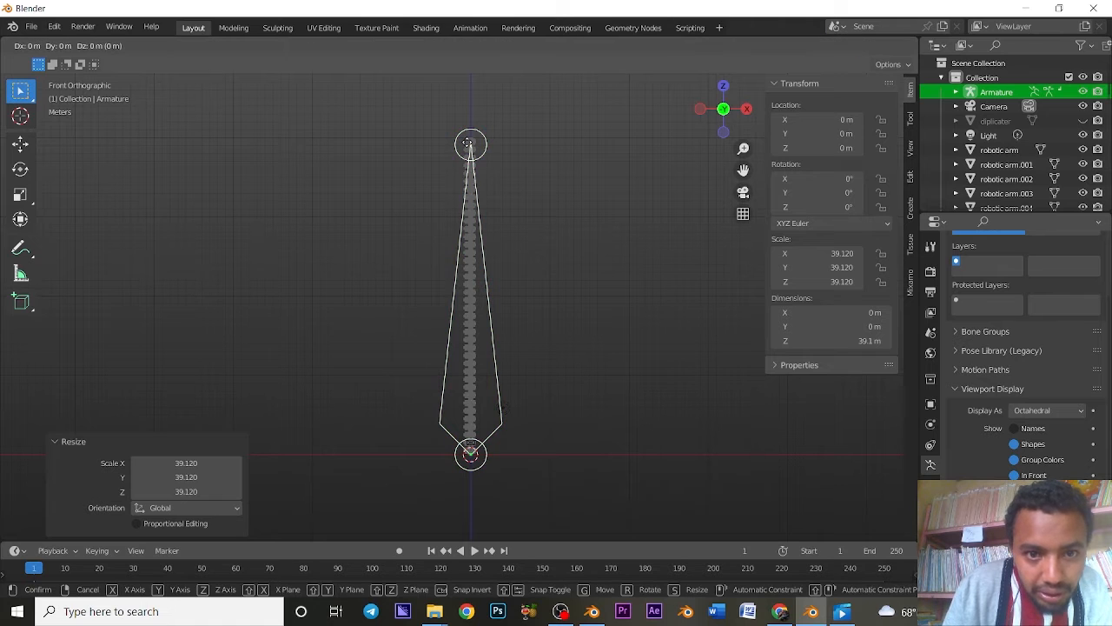
key(z)
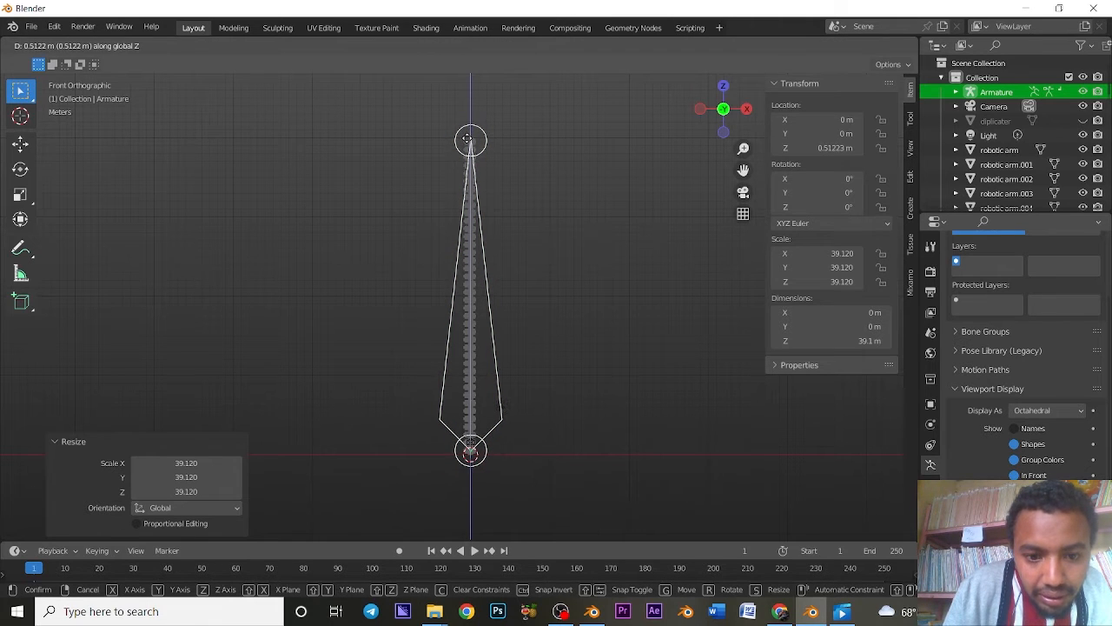
key(Escape)
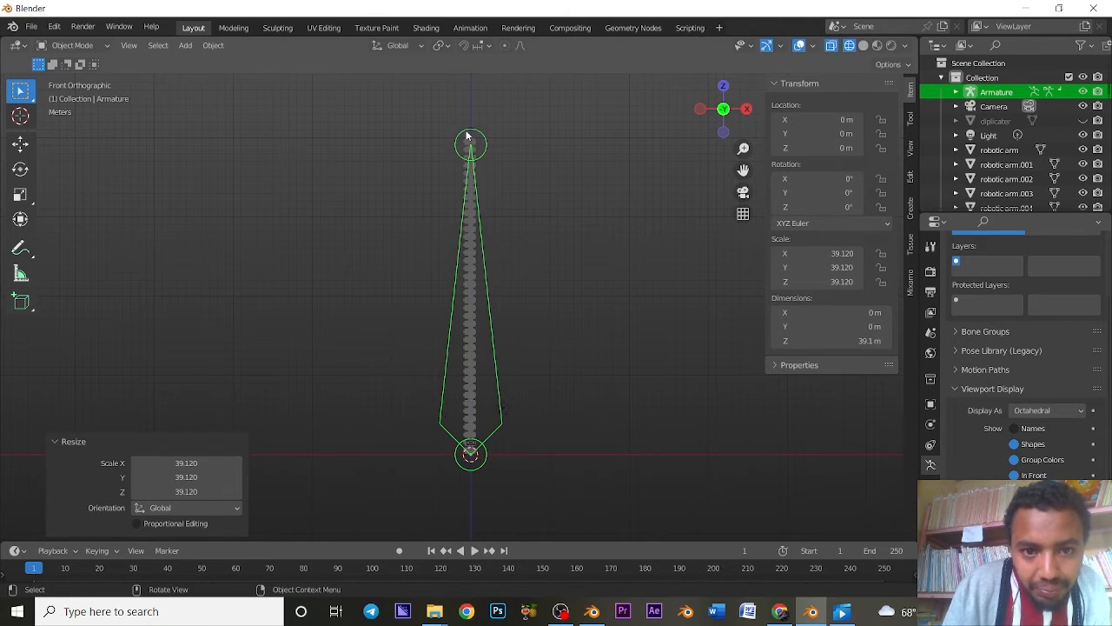
Step: Stretch the armature along Z by a factor of about 1.022 to match the top of the segment stack
key(s)
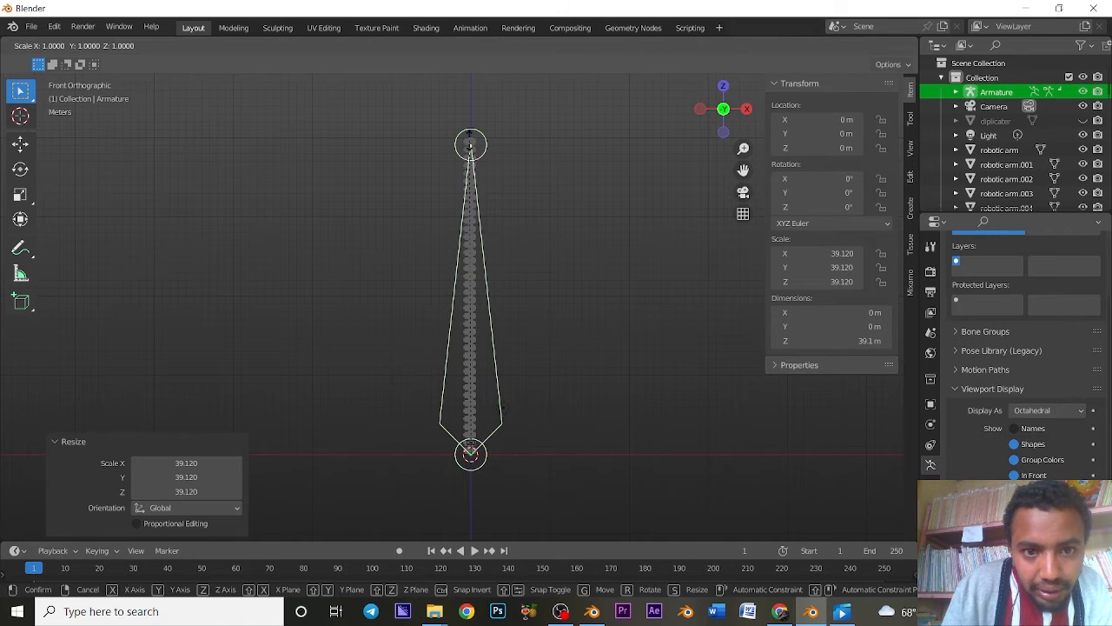
key(z)
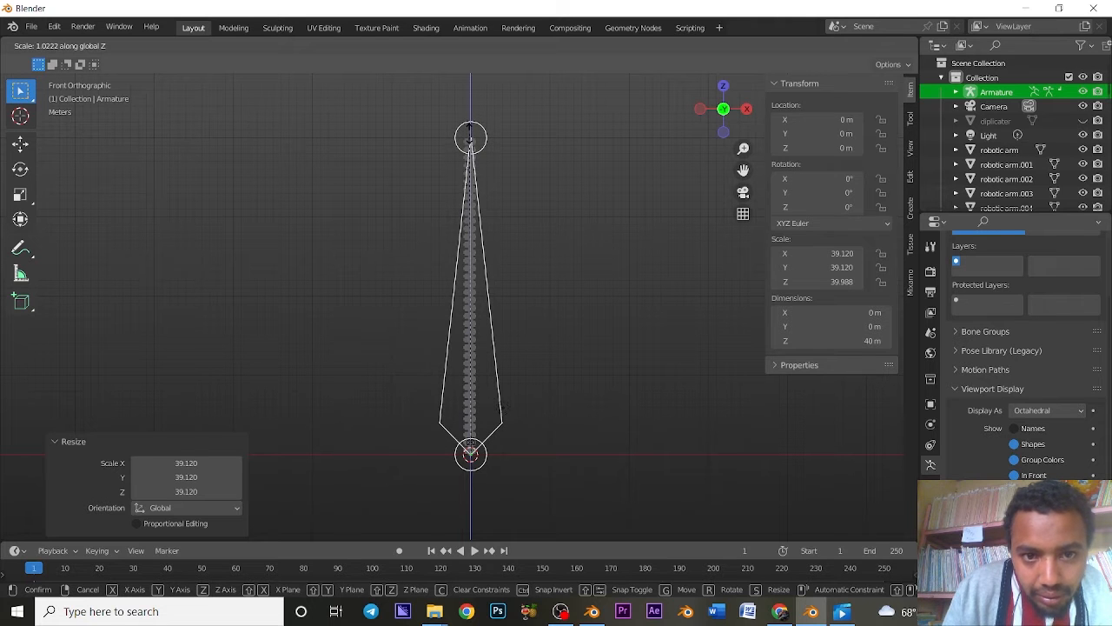
click(565, 150)
Step: Check the bone tip against the top segment up close and fine-tune the armature's Z scale to about 40.005
scroll(589, 153, up, 8)
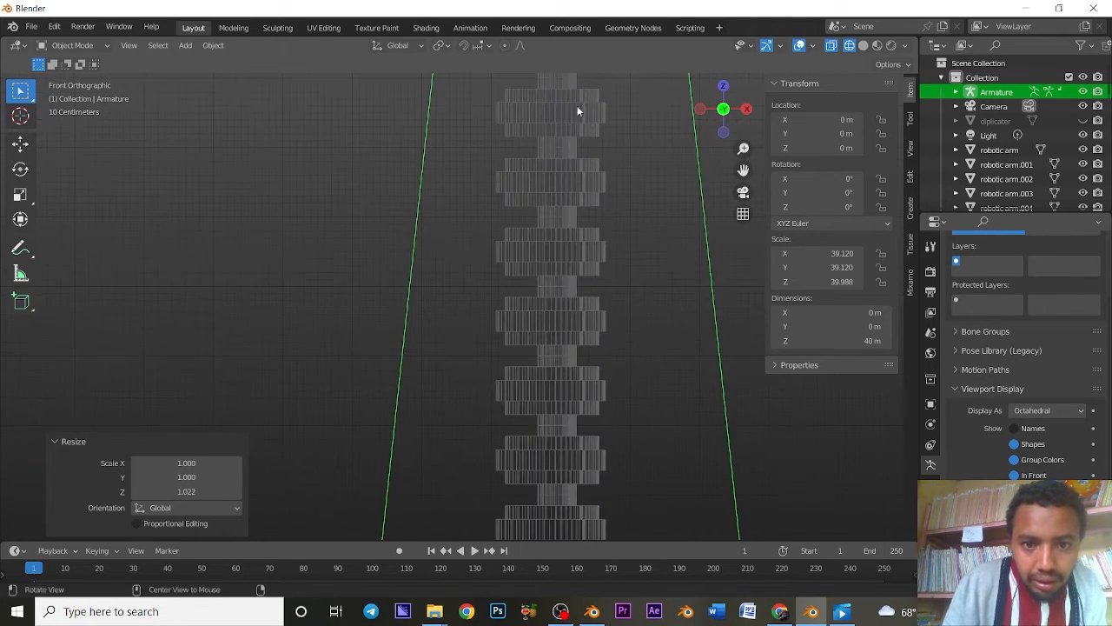
shift+middle_drag(579, 109, 454, 67)
shift+middle_drag(484, 153, 518, 457)
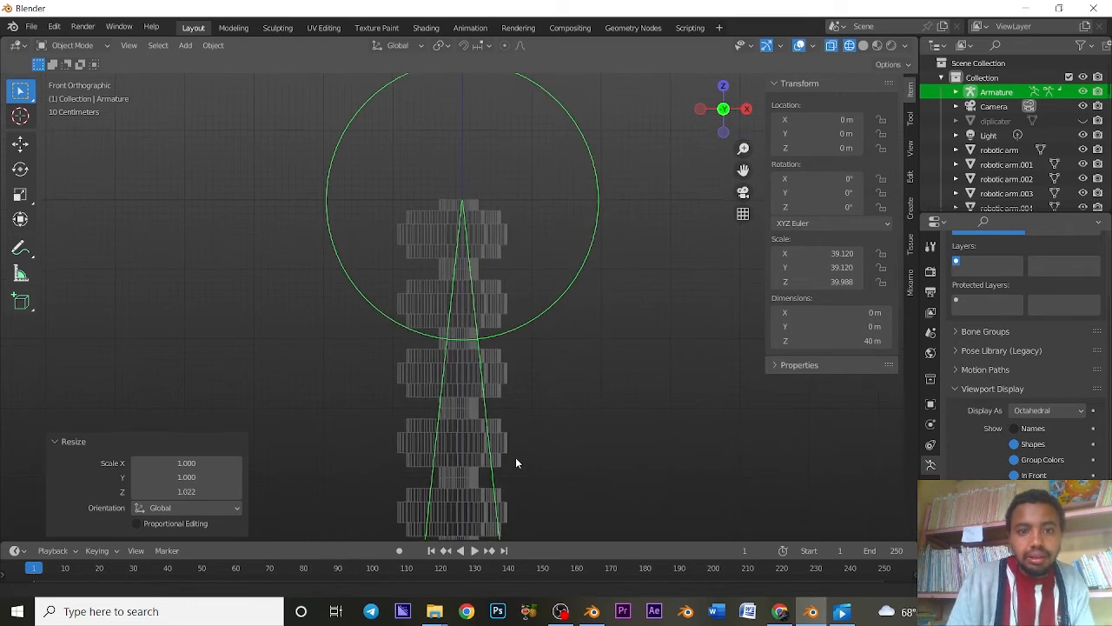
key(g)
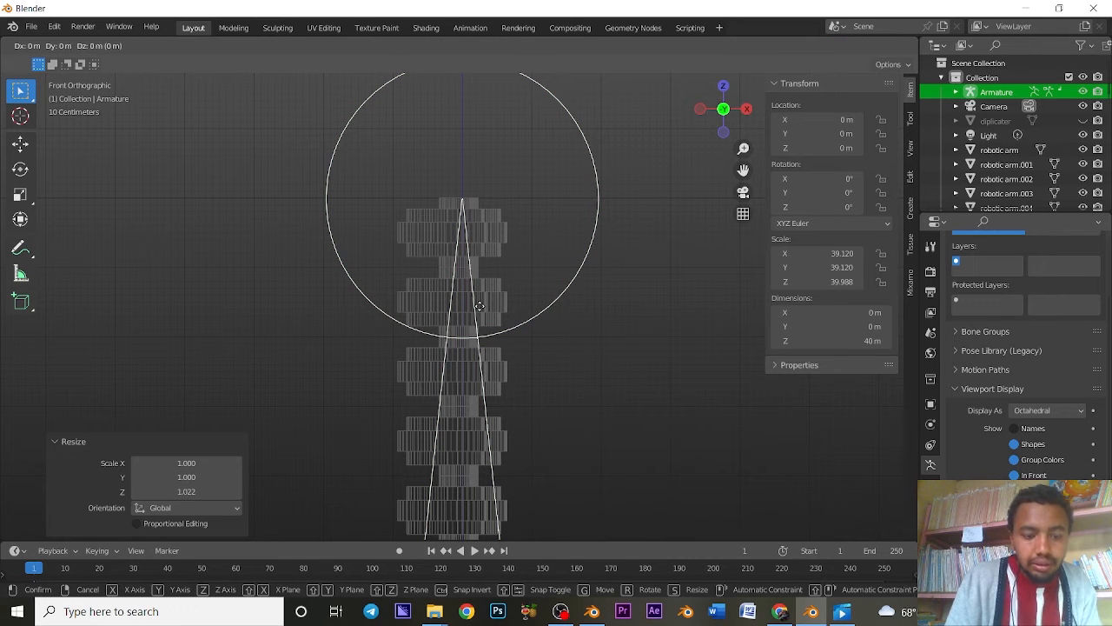
key(s)
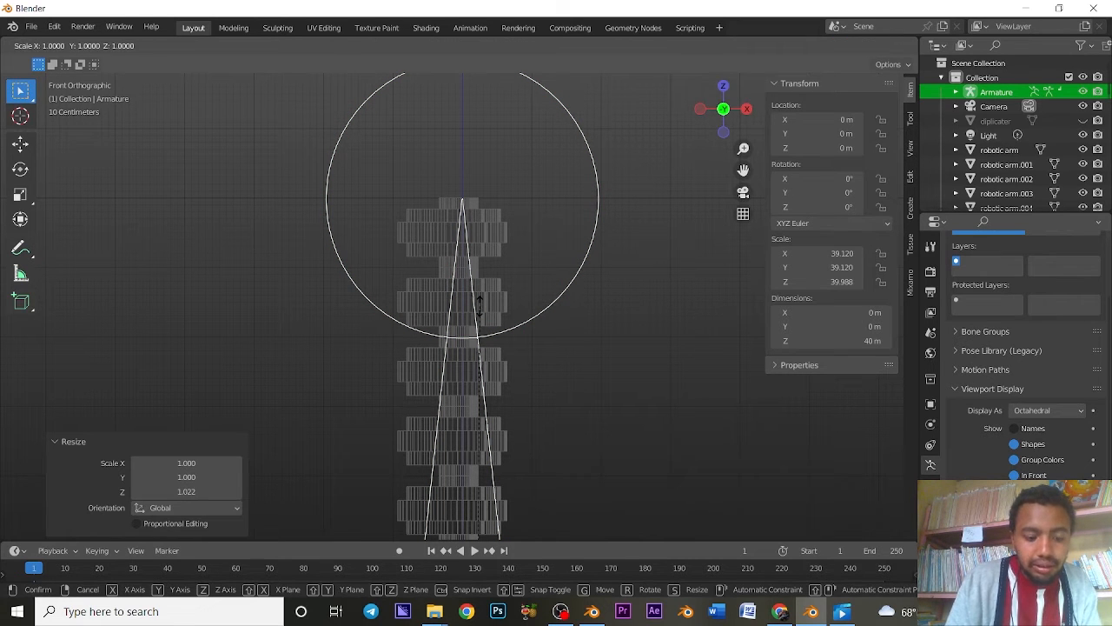
key(z)
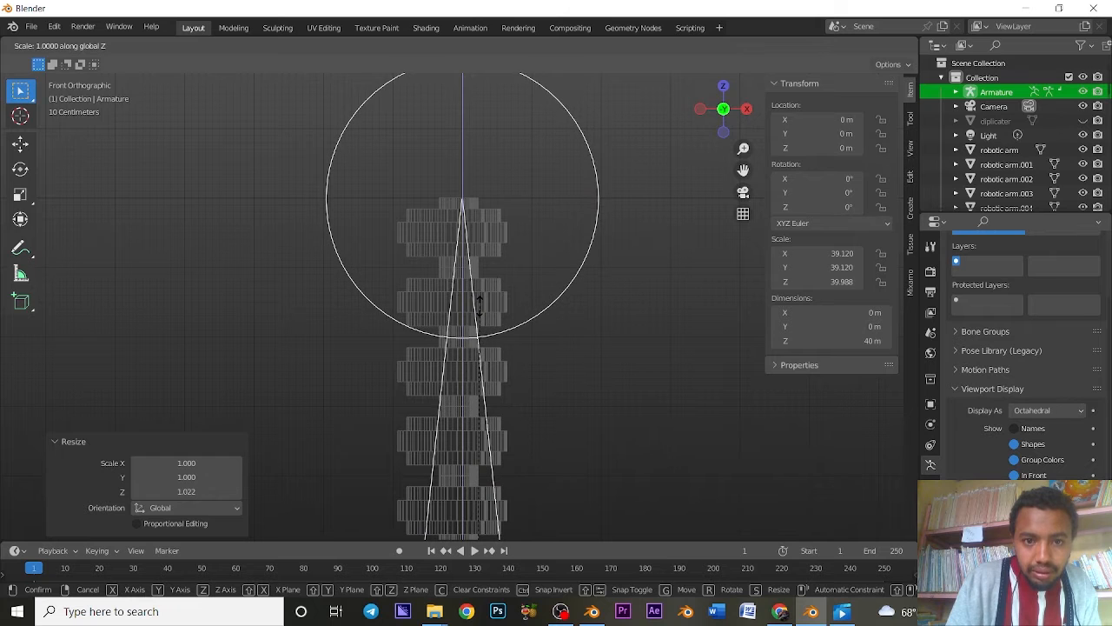
click(479, 303)
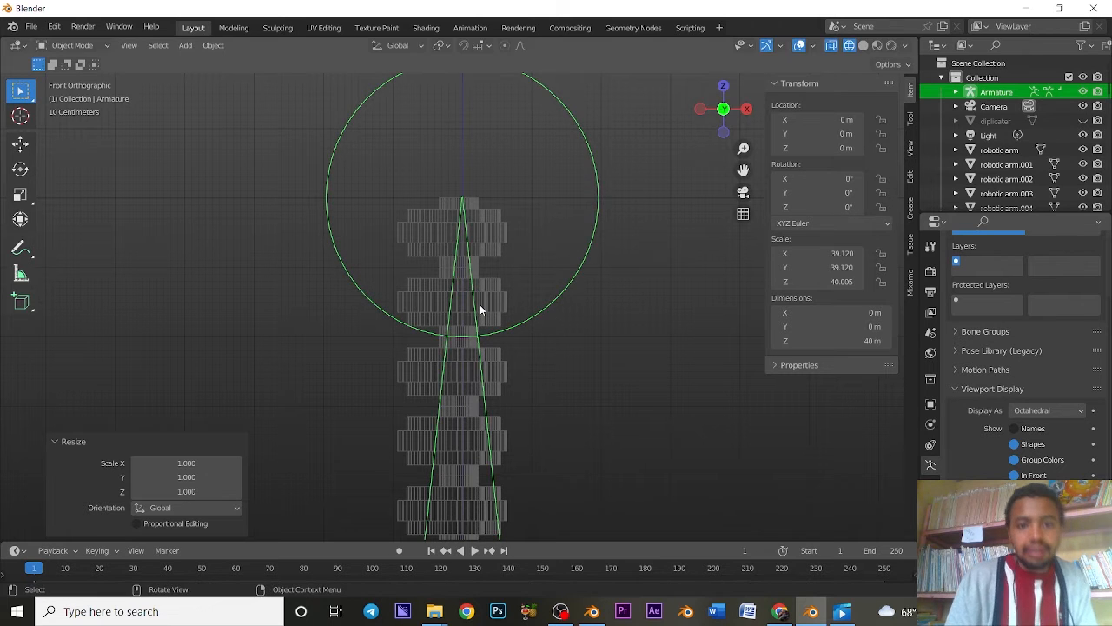
Step: Bring the full armature into view and put it into Edit Mode
scroll(511, 266, down, 9)
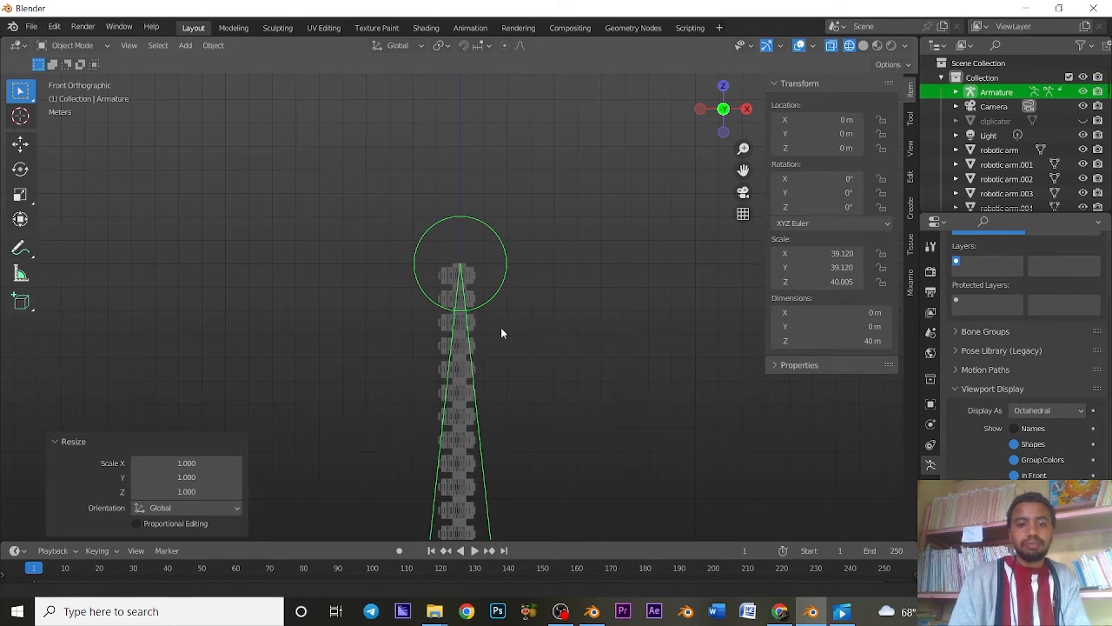
shift+middle_drag(533, 427, 558, 225)
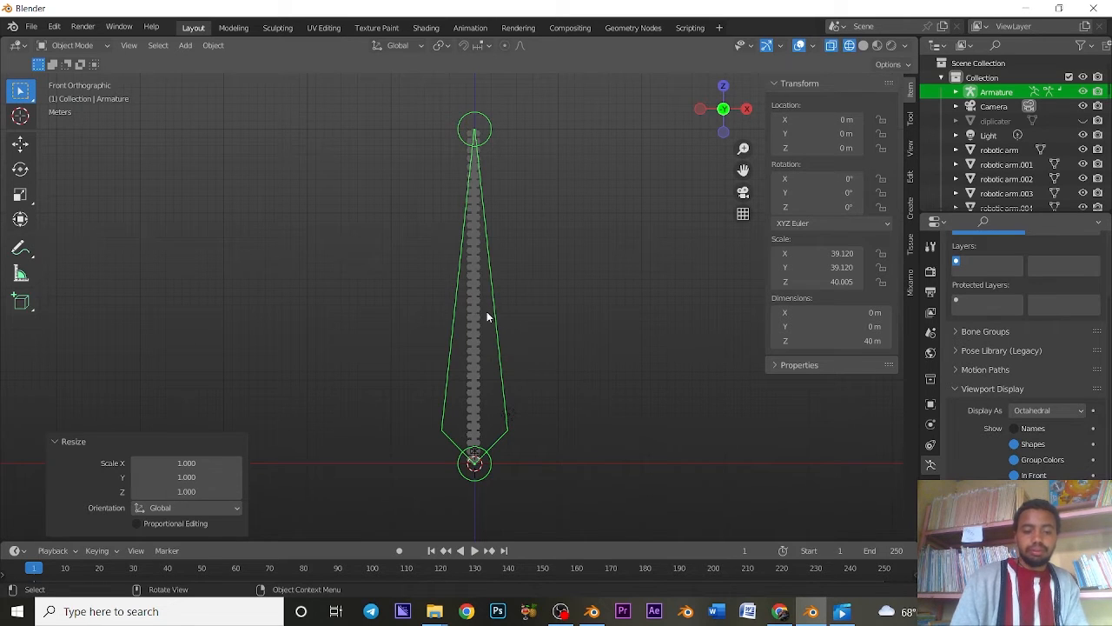
key(ctrl)
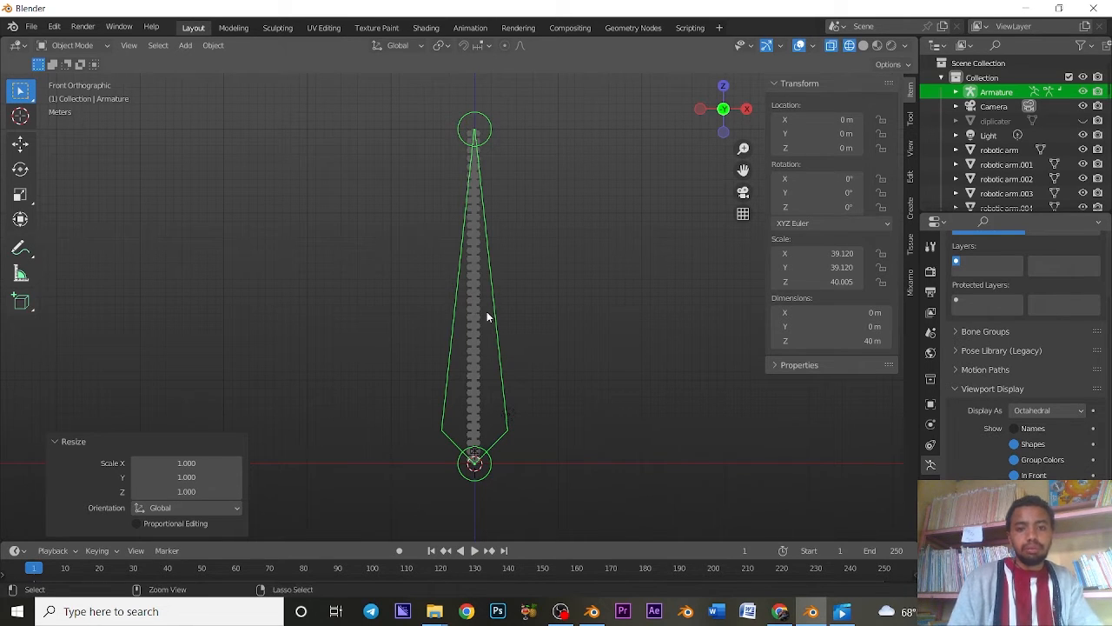
key(ctrl+Tab)
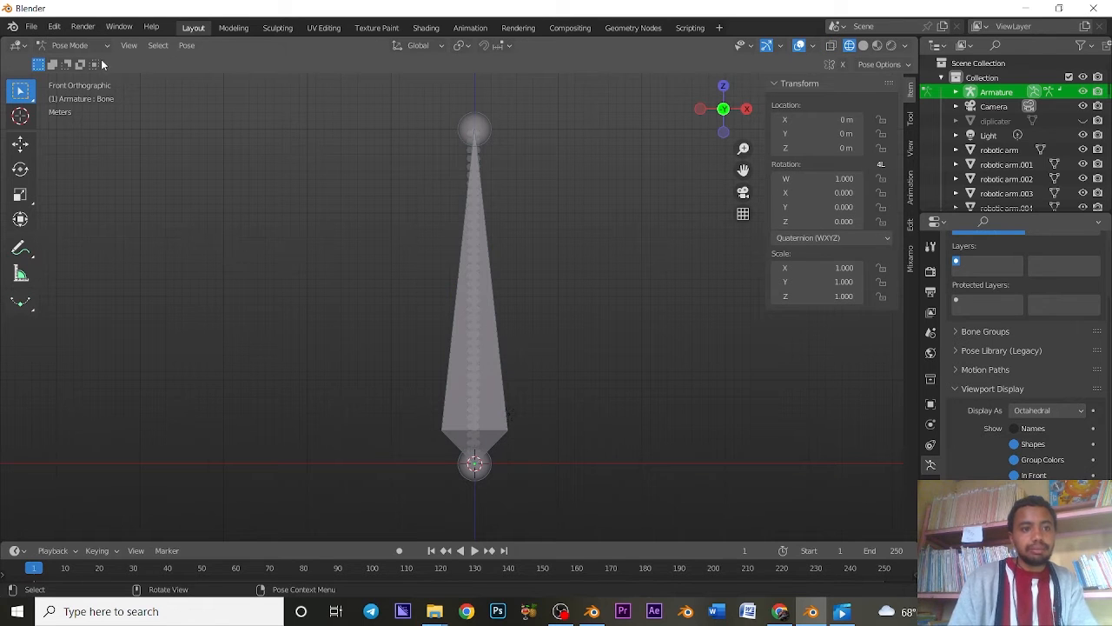
click(77, 44)
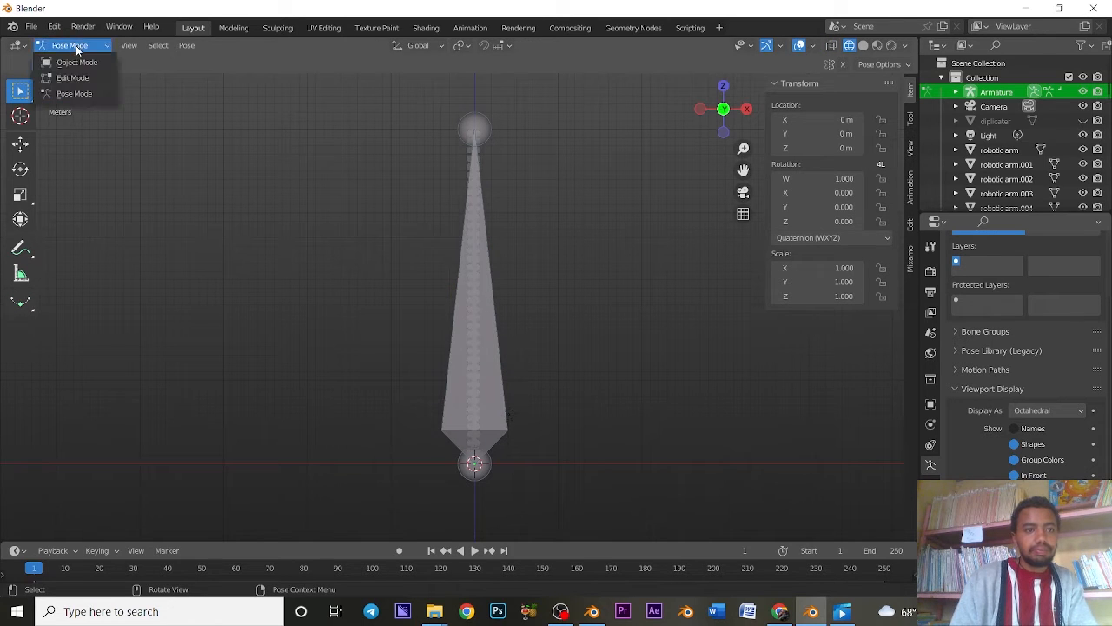
click(73, 77)
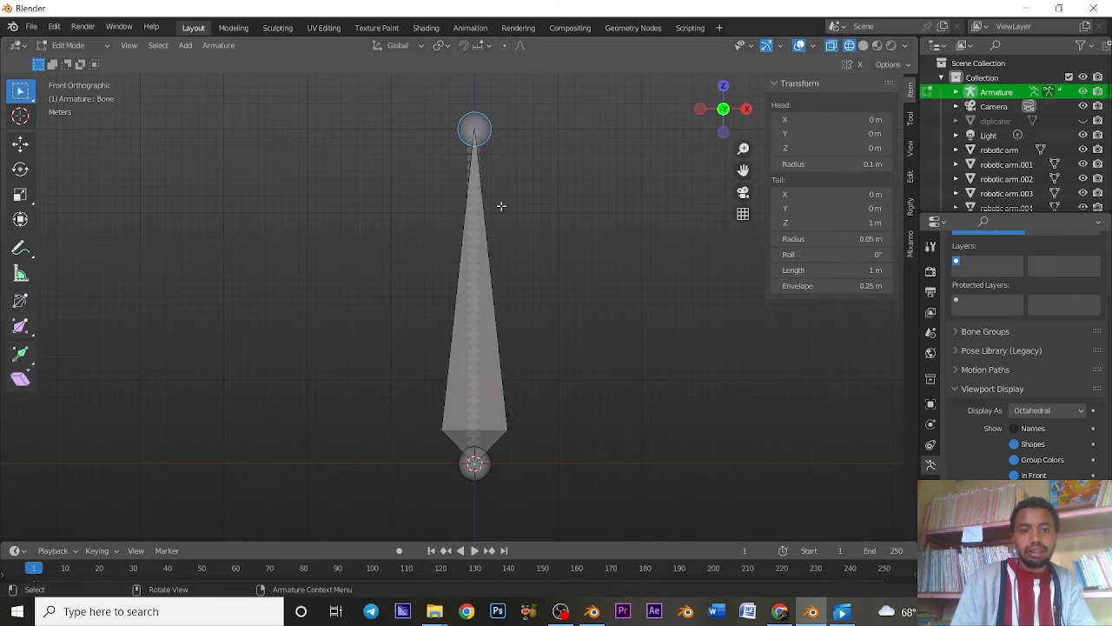
Step: Select the whole bone and subdivide it with 39 cuts
click(475, 253)
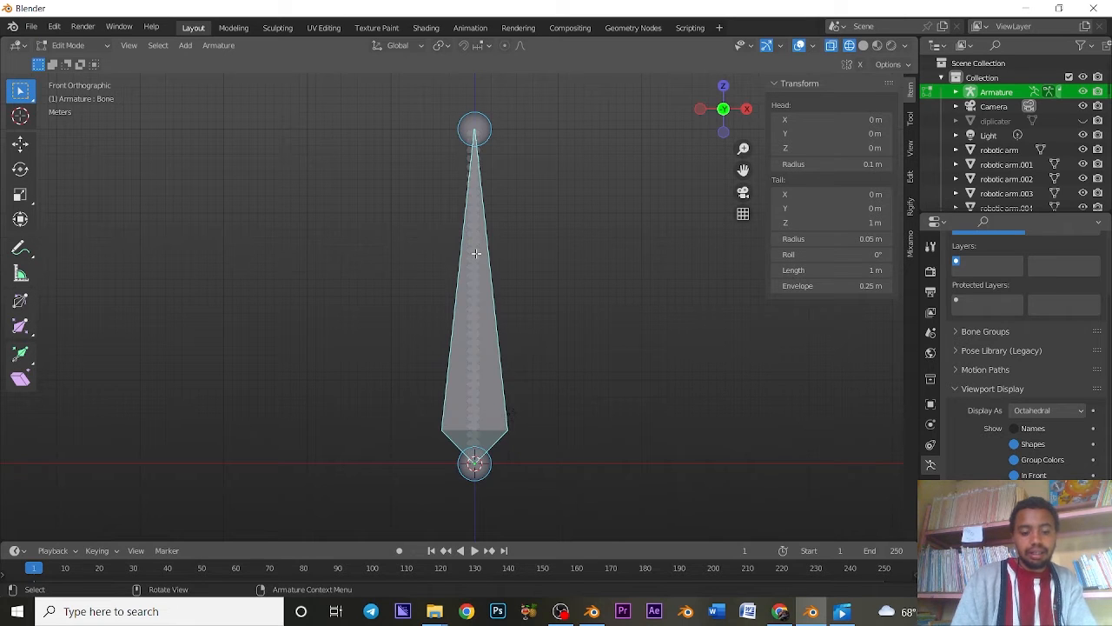
right_click(476, 253)
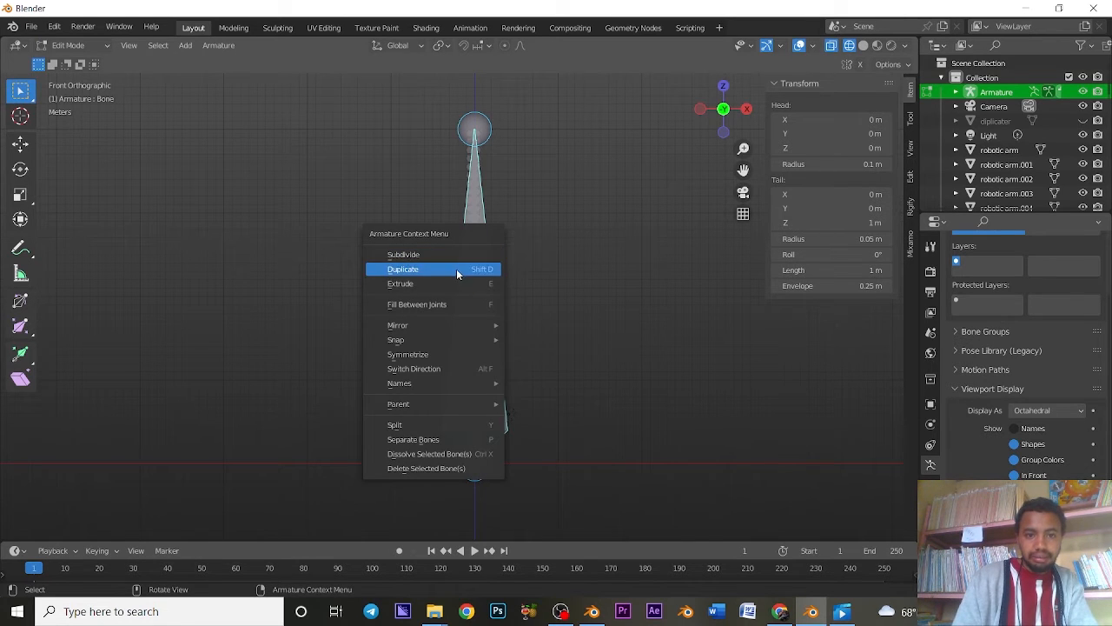
click(455, 255)
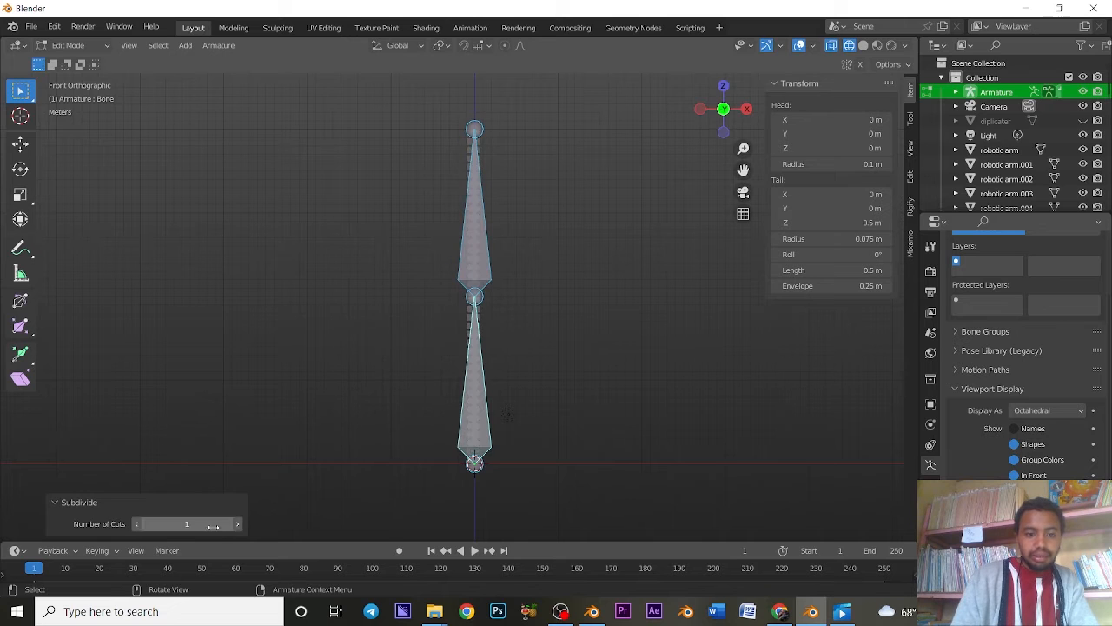
click(210, 524)
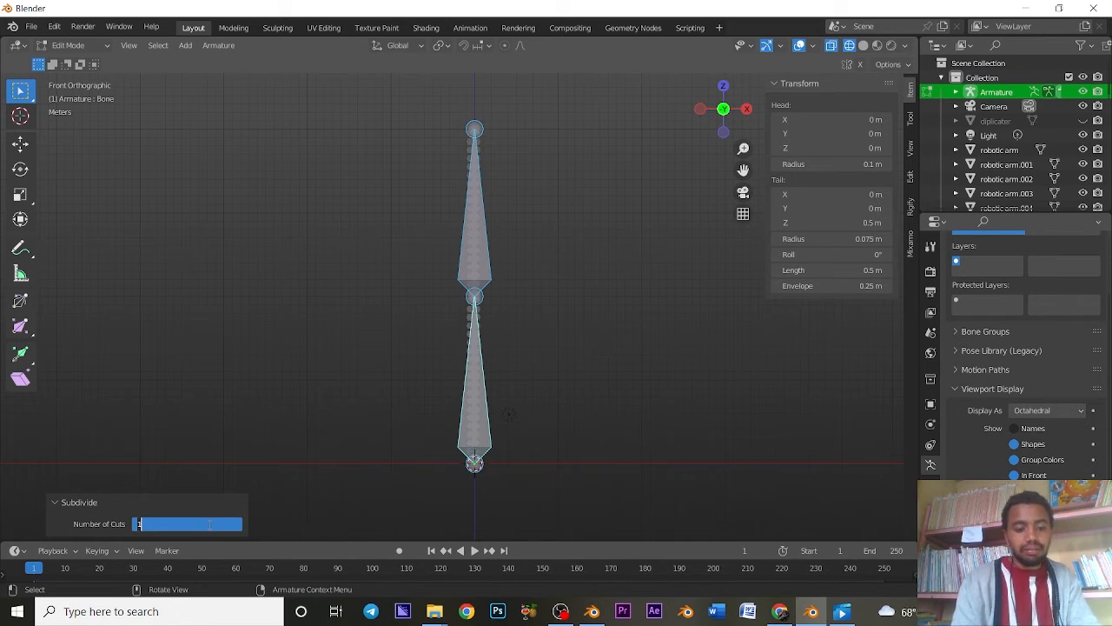
text(339)
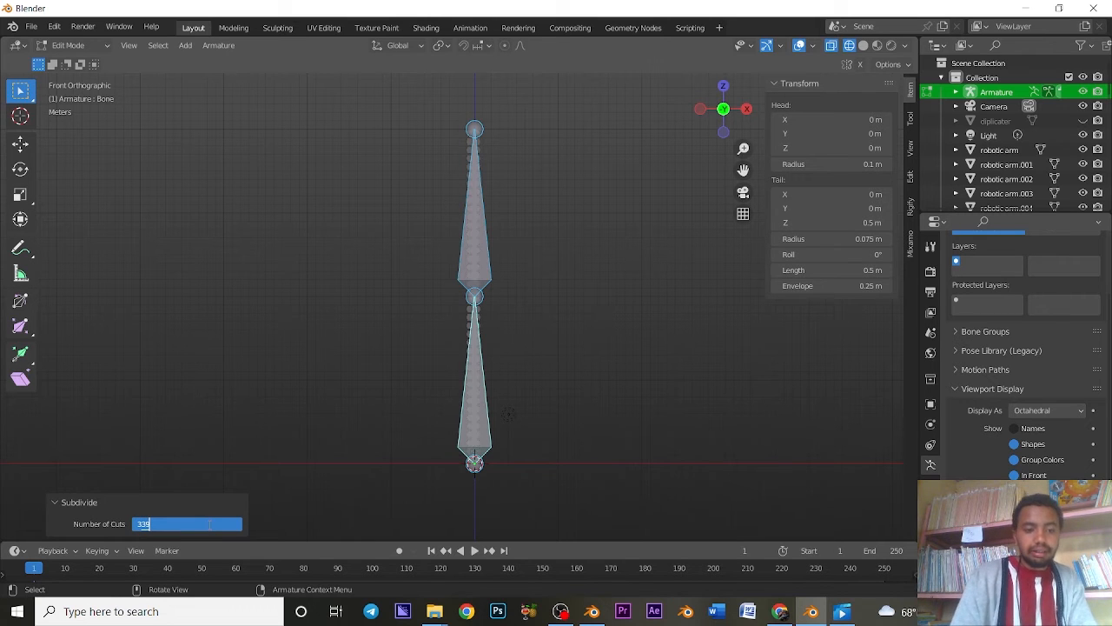
key(BackSpace)
key(BackSpace)
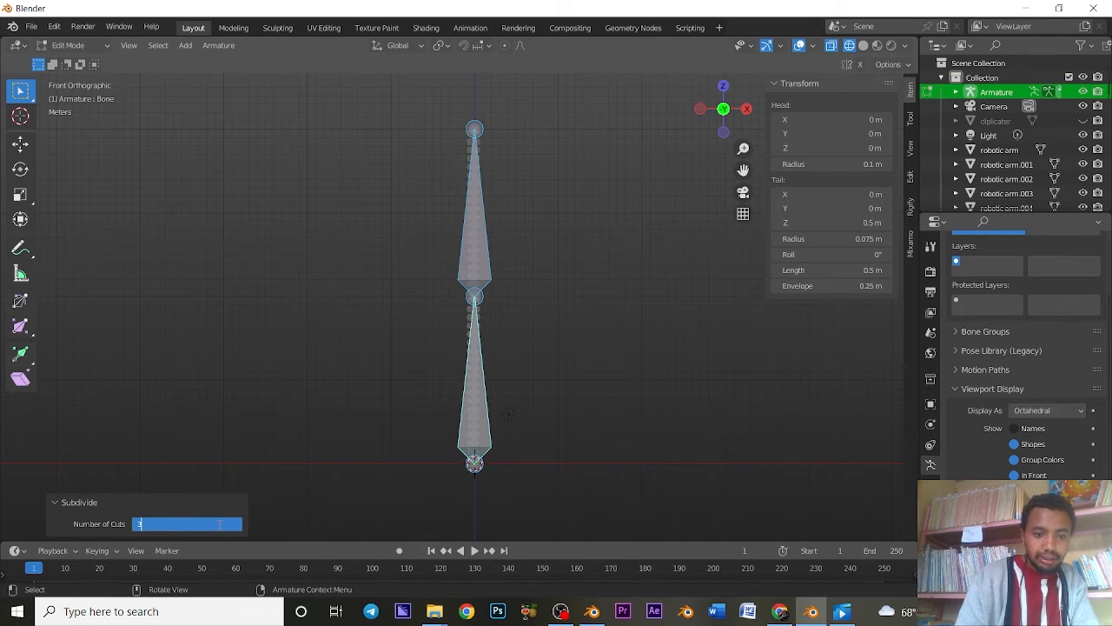
text(99)
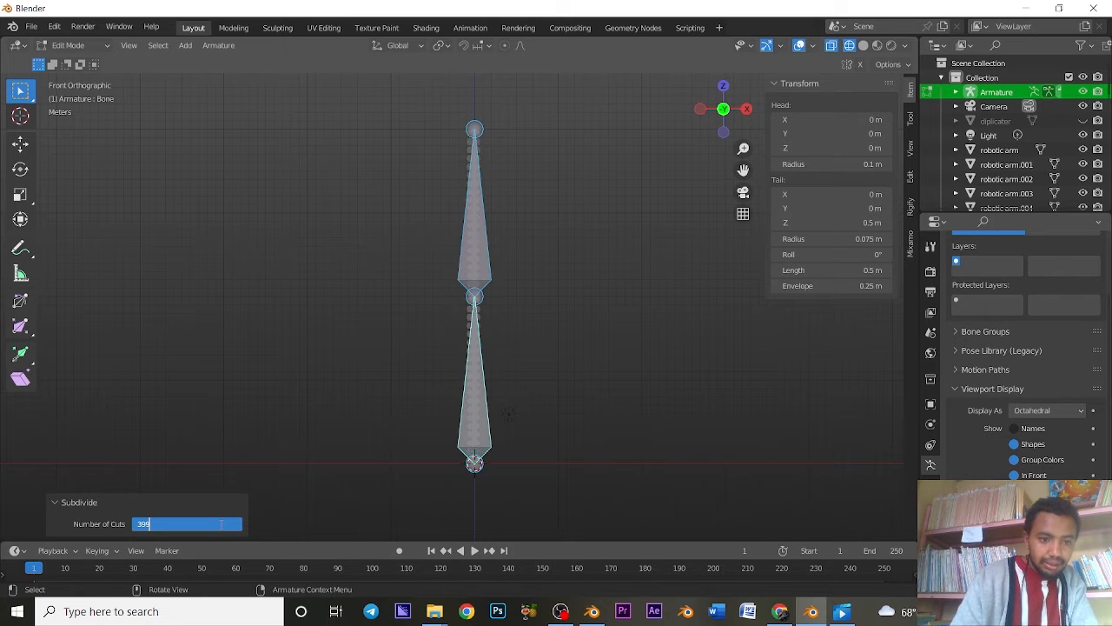
key(BackSpace)
key(Return)
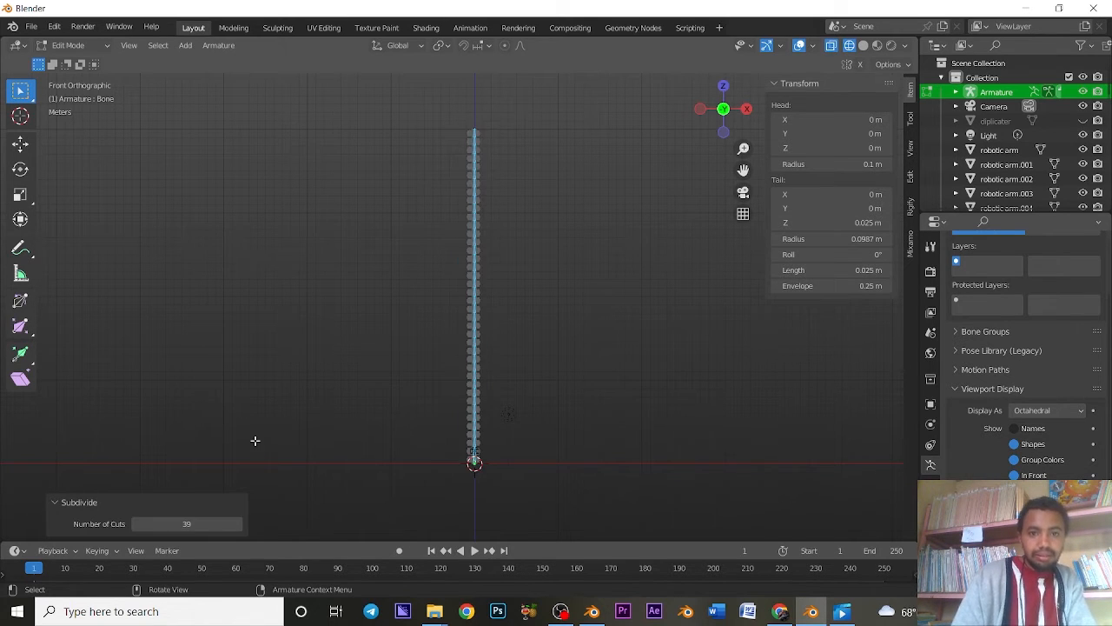
Step: Inspect the subdivided bone chain and return the armature from Edit Mode to Object Mode
scroll(553, 286, up, 10)
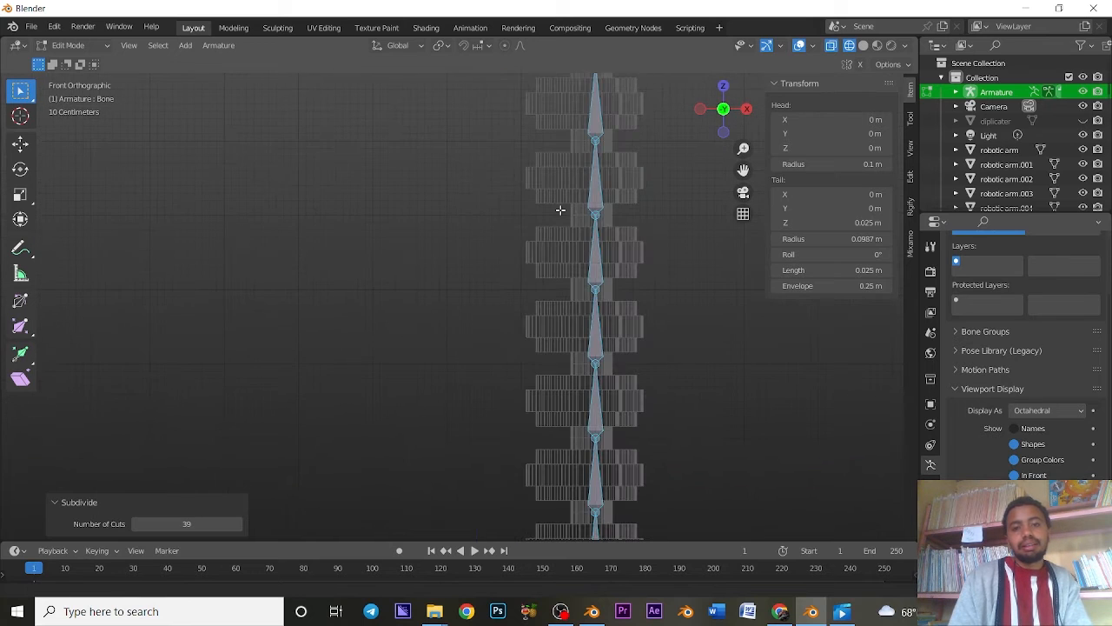
scroll(568, 251, down, 5)
middle_drag(582, 290, 554, 349)
scroll(552, 367, down, 2)
mouse_move(552, 393)
shift+middle_down()
mouse_move(553, 415)
mouse_move(553, 379)
shift+middle_up()
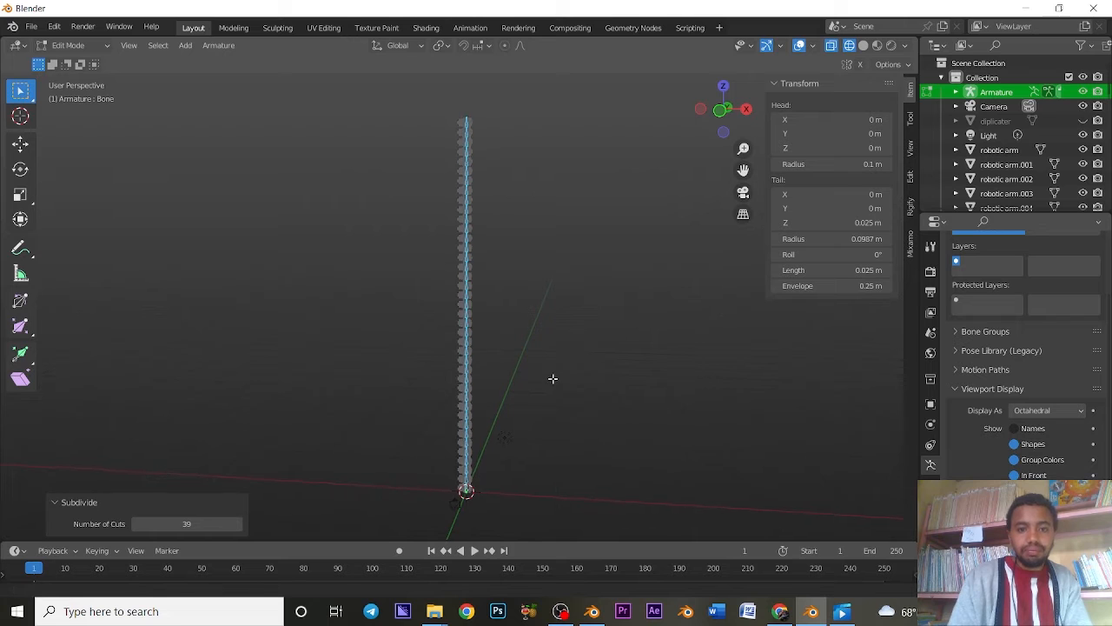
click(52, 43)
click(62, 61)
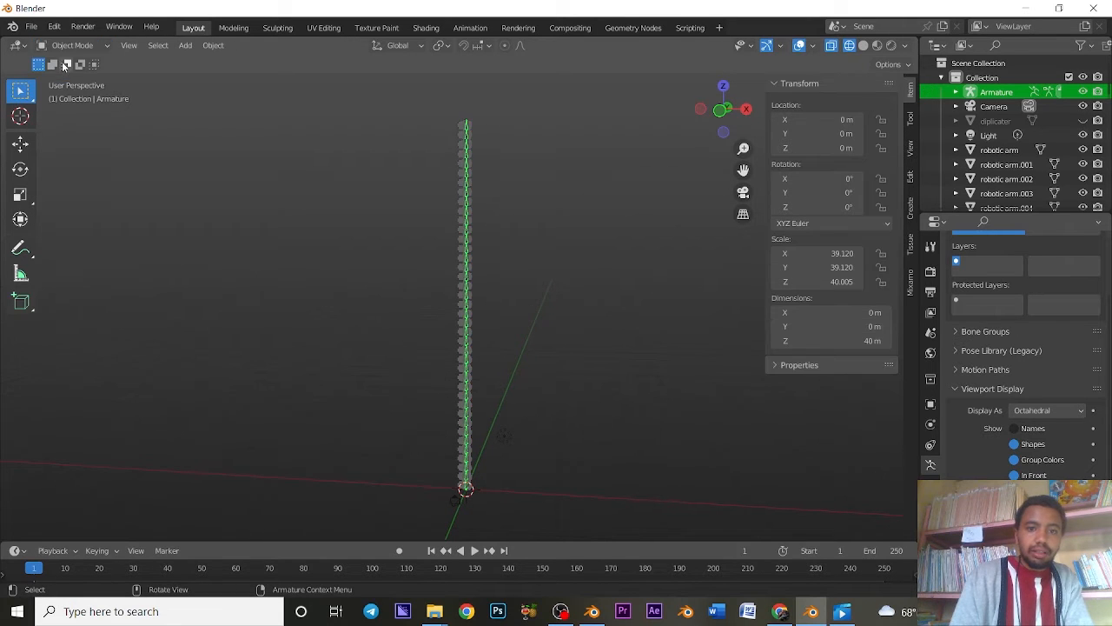
shift+middle_drag(555, 220, 546, 249)
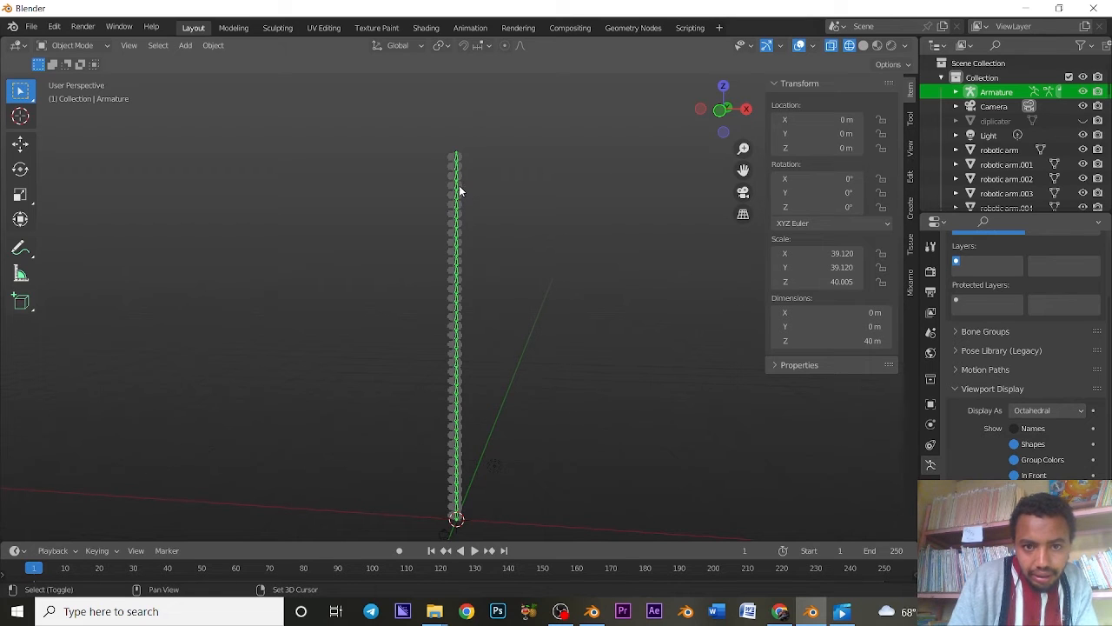
click(461, 189)
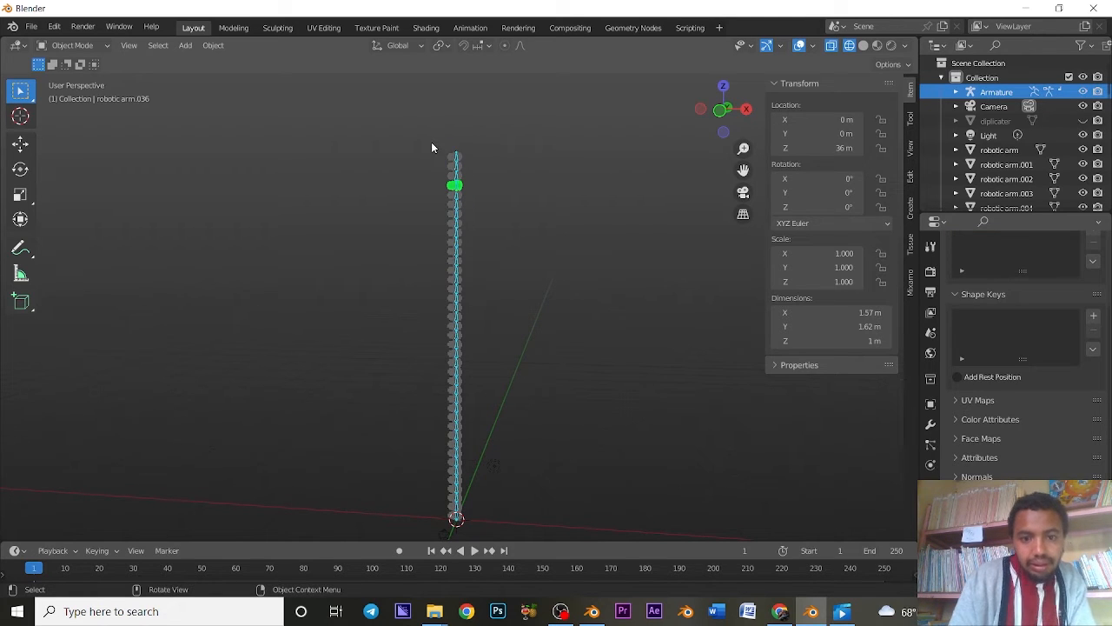
drag(431, 141, 590, 539)
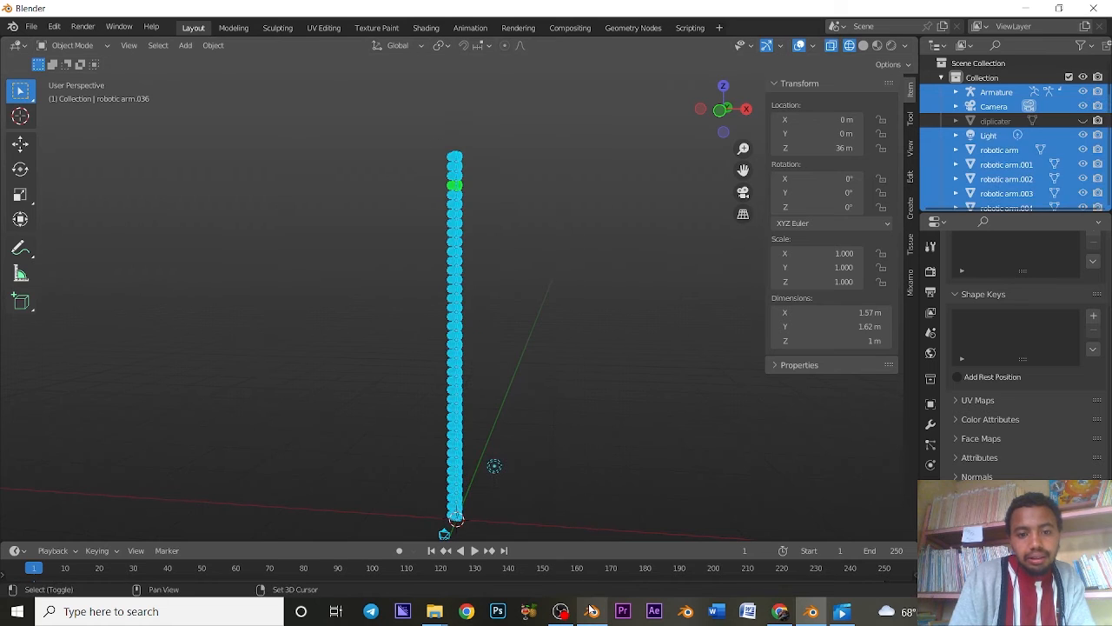
key(alt+a)
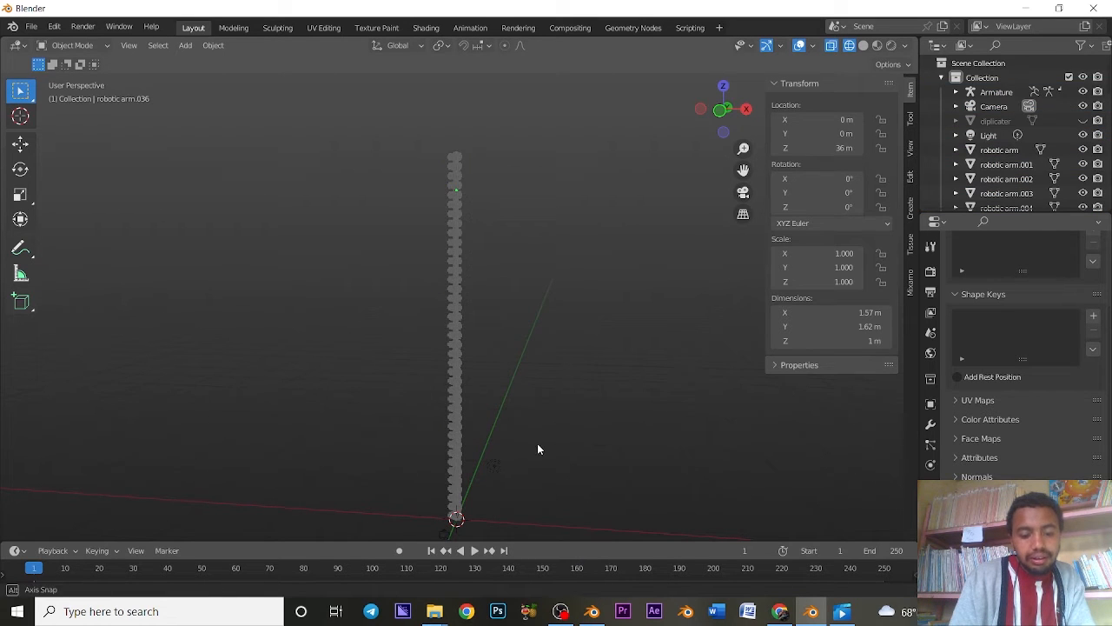
Step: Delete the light and the camera from the scene
middle_drag(537, 449, 470, 374)
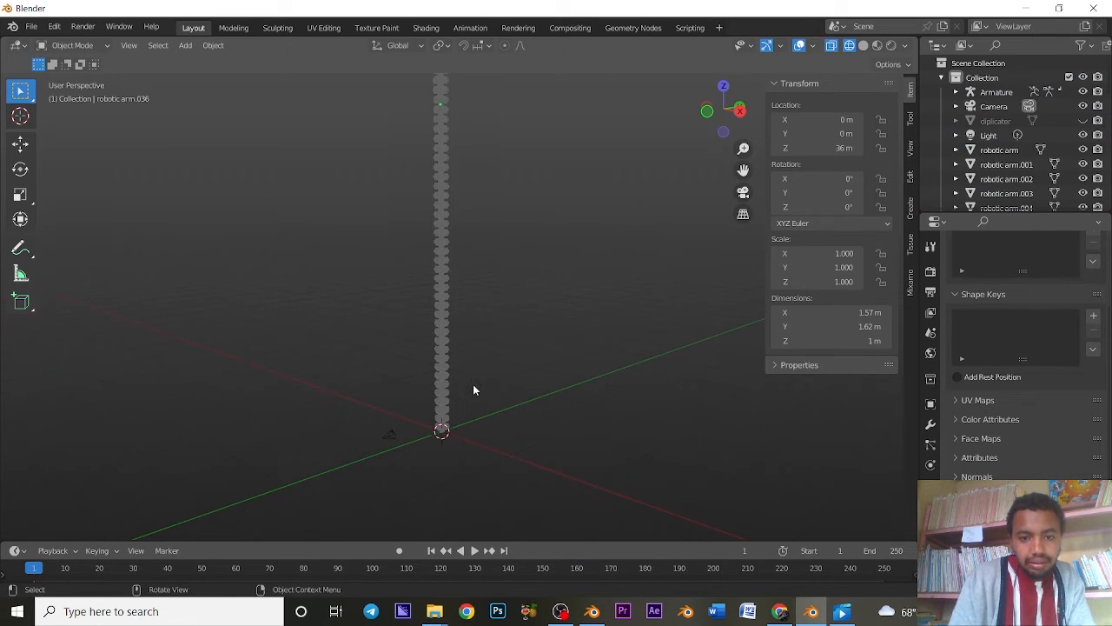
click(474, 388)
key(x)
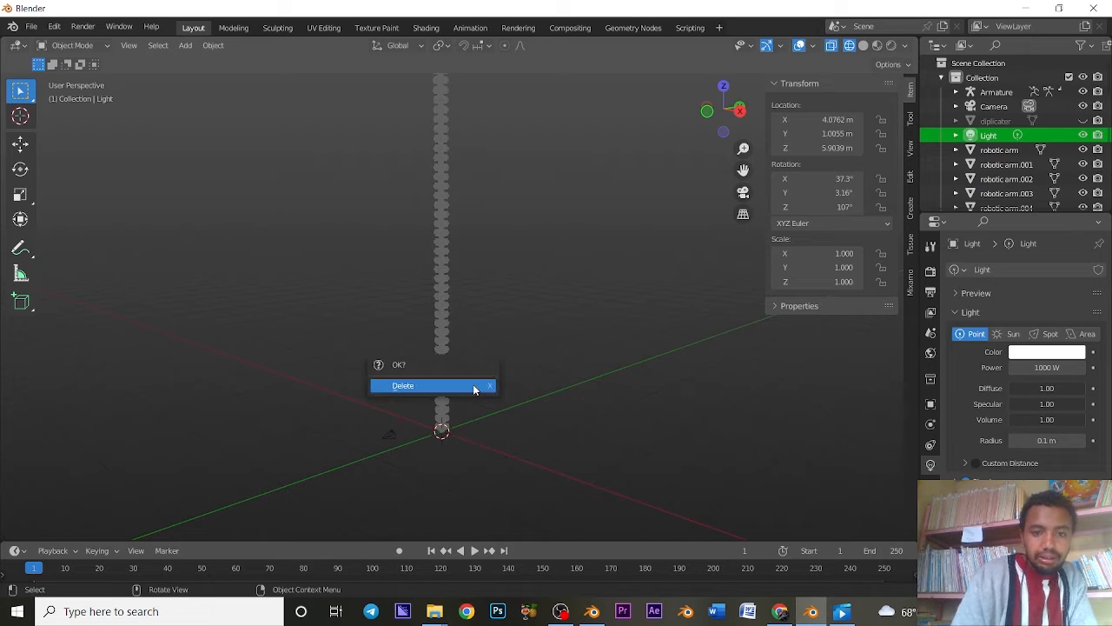
click(452, 388)
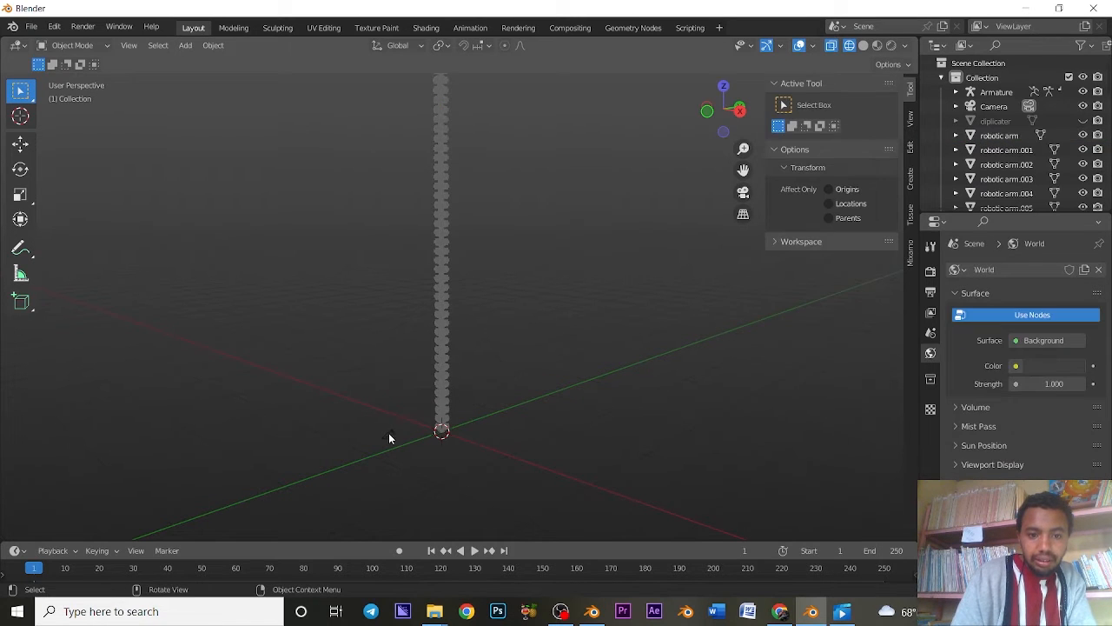
click(388, 433)
key(x)
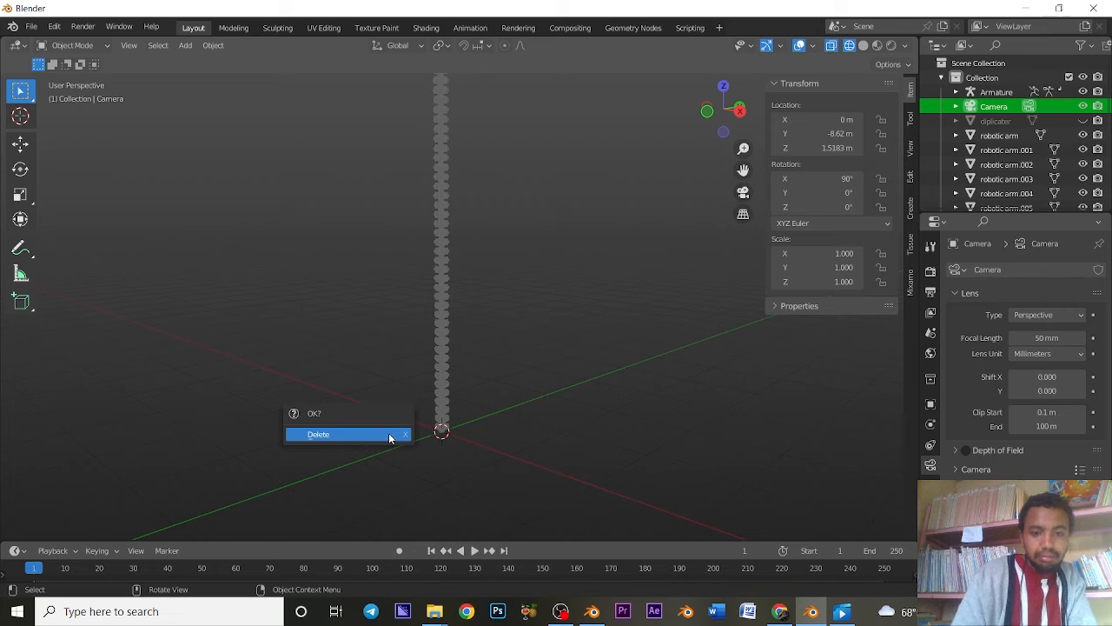
click(376, 429)
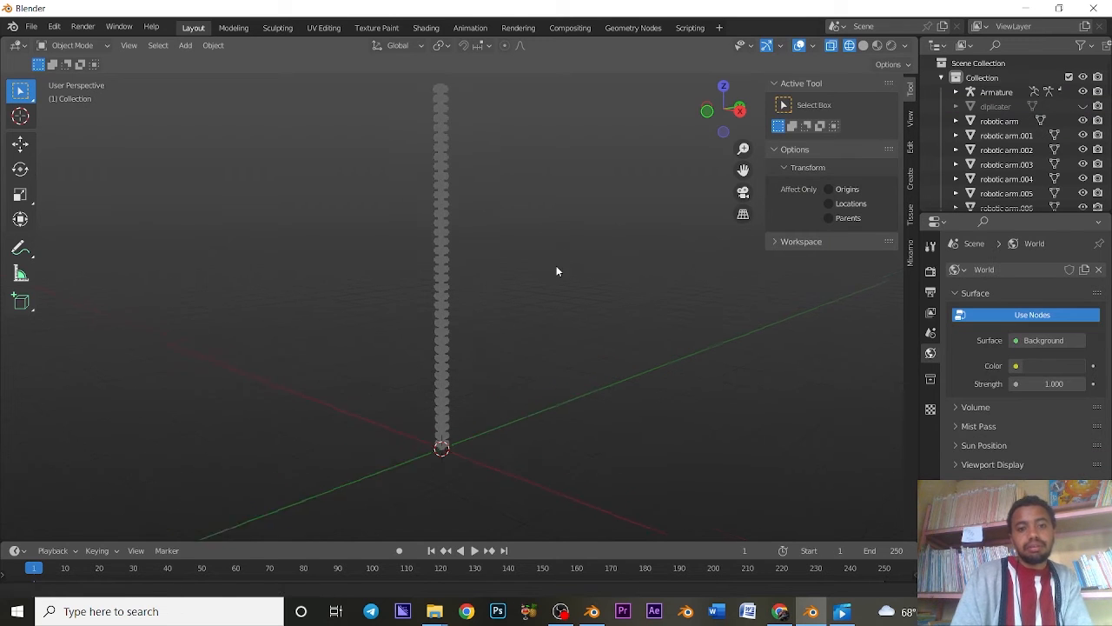
Step: Parent all the robotic arm segments to the armature using Armature Deform With Automatic Weights
scroll(555, 292, up, 3)
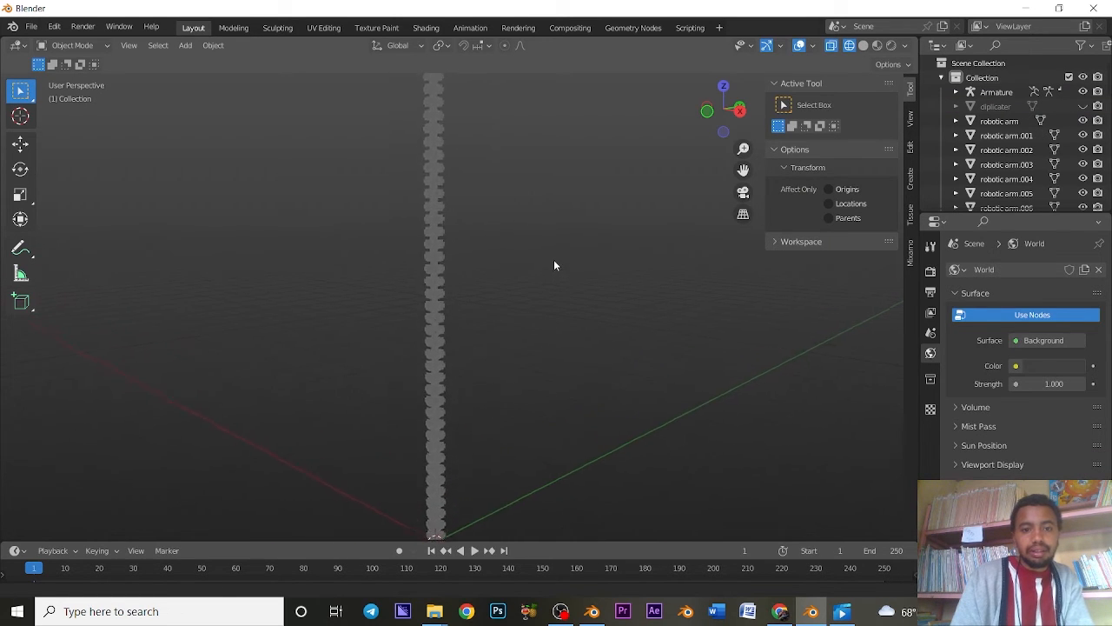
scroll(554, 252, up, 2)
scroll(553, 252, up, 1)
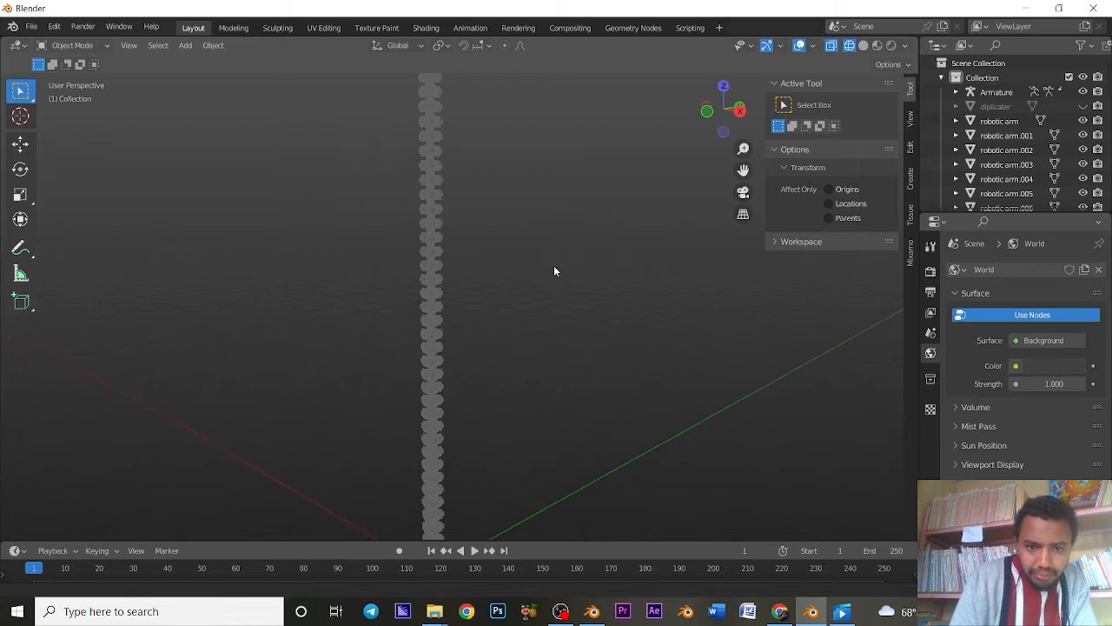
scroll(555, 278, down, 2)
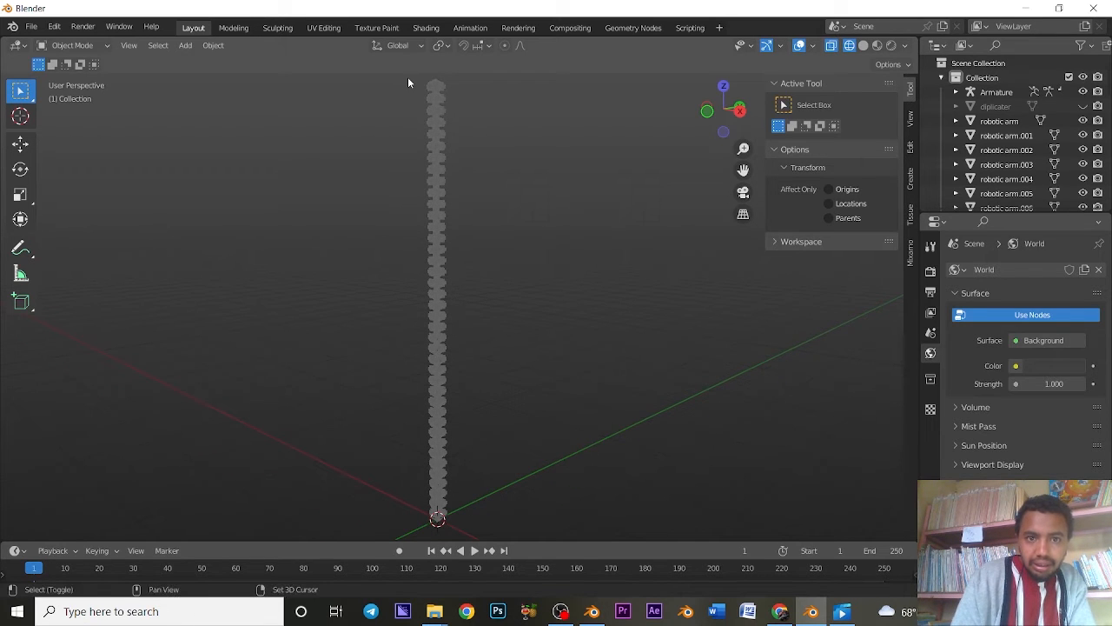
drag(408, 76, 518, 535)
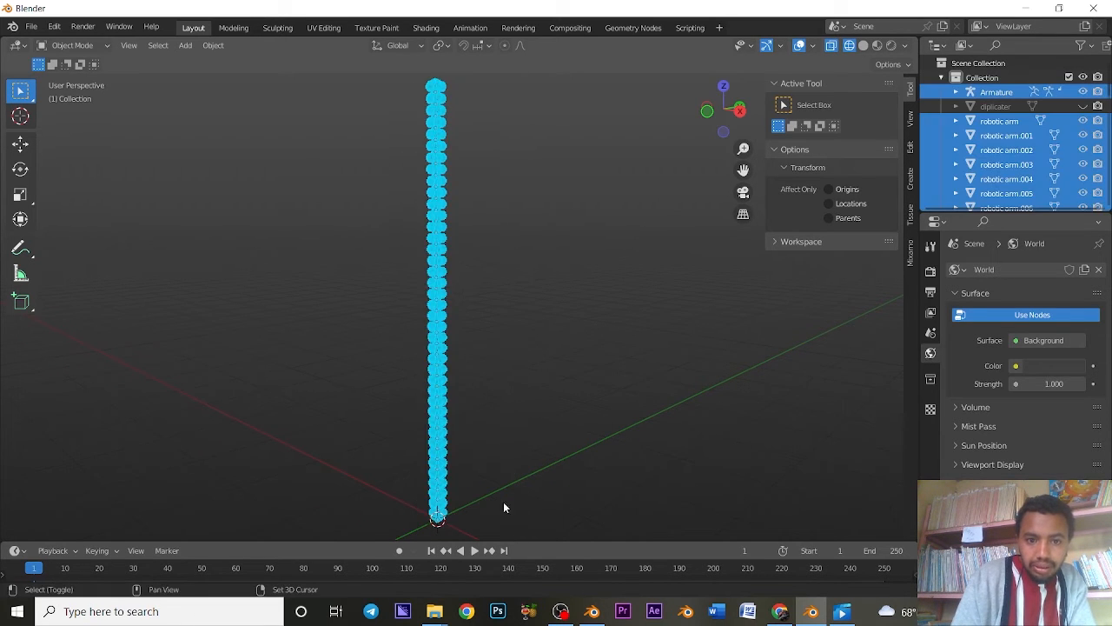
shift+click(438, 211)
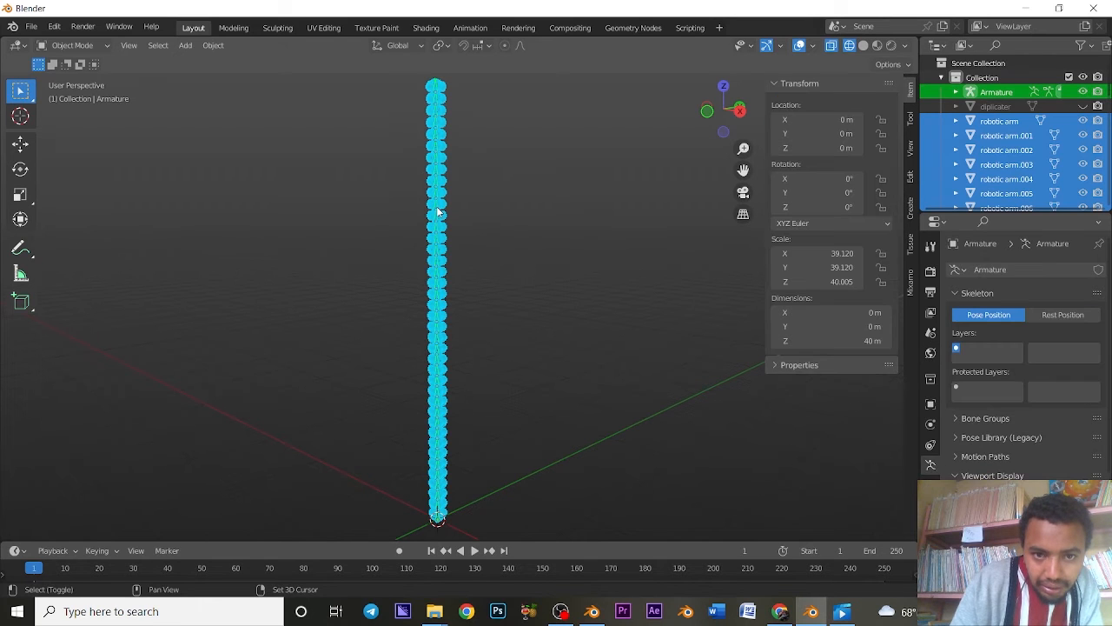
key(ctrl+p)
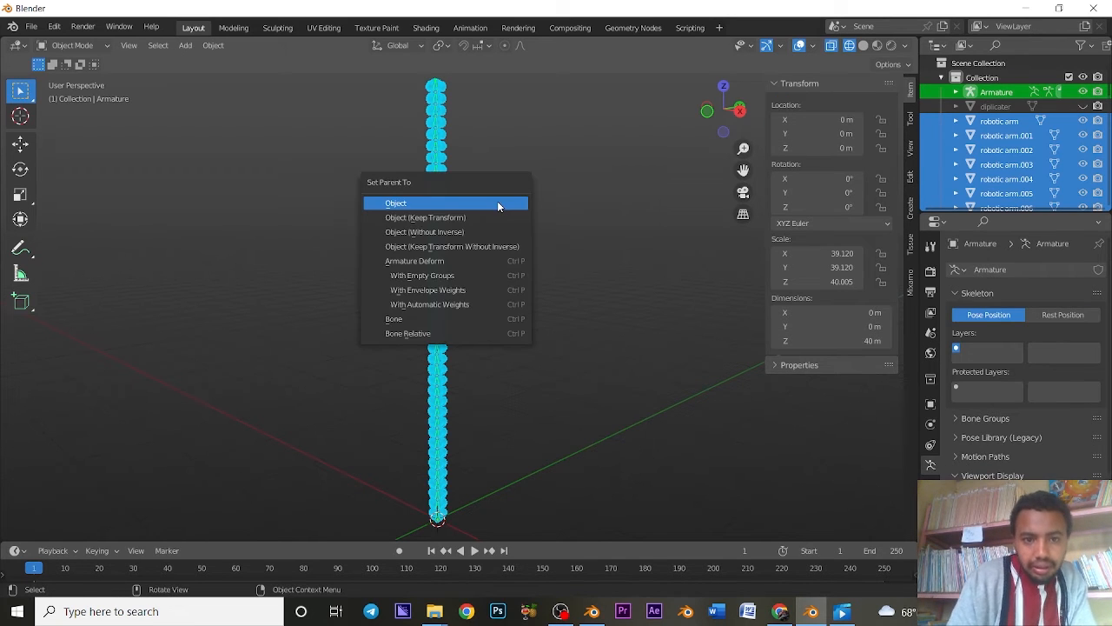
click(478, 305)
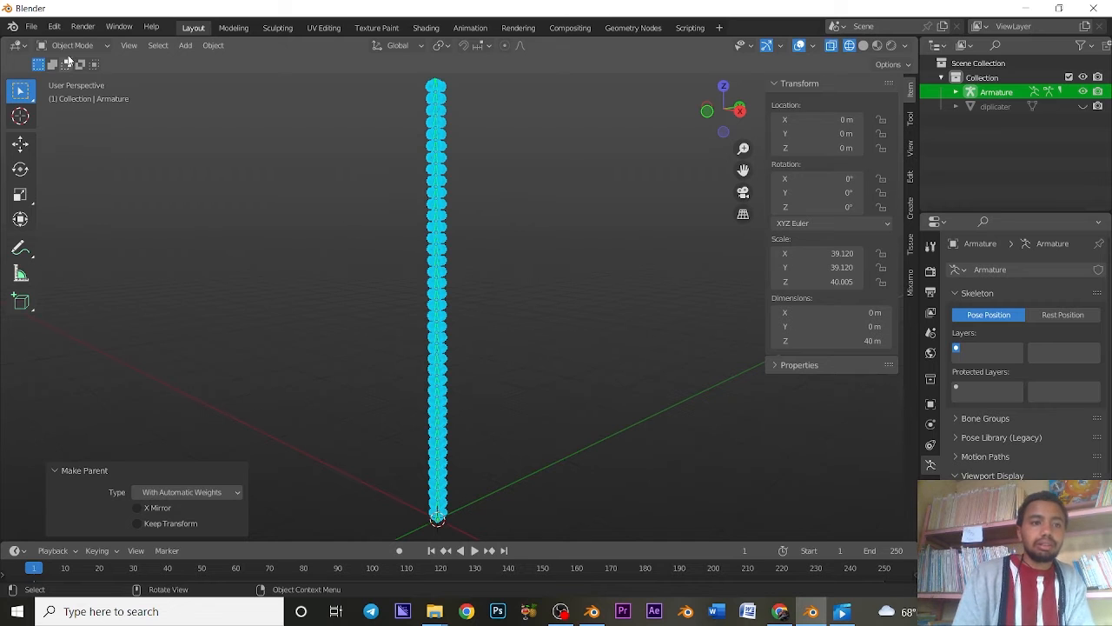
Step: Select only the armature and switch it to Pose Mode
key(shift+Tab)
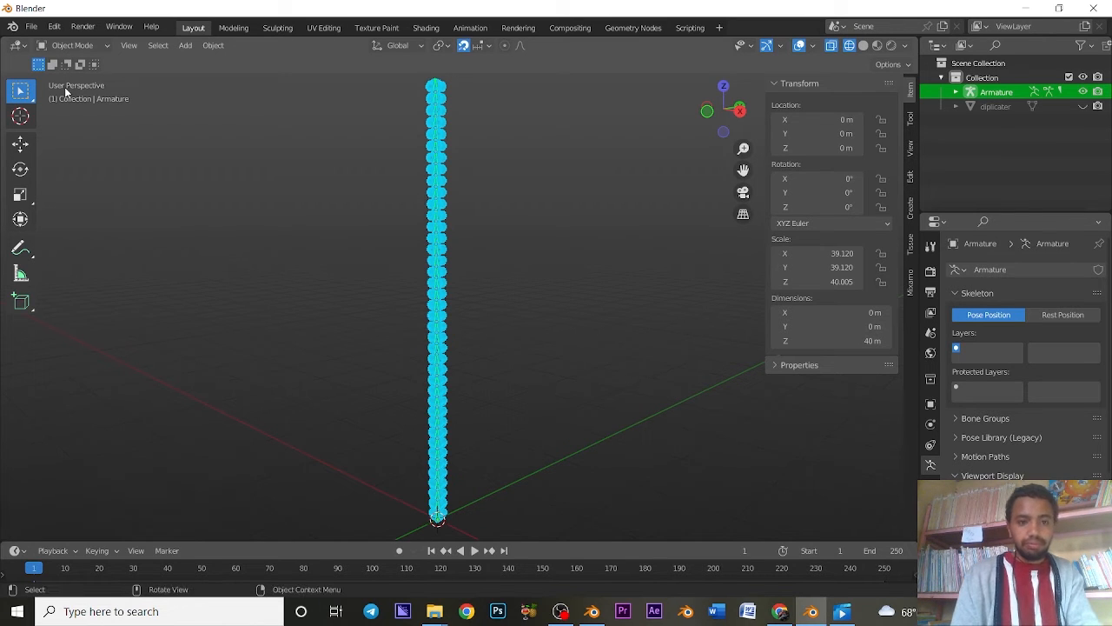
click(343, 230)
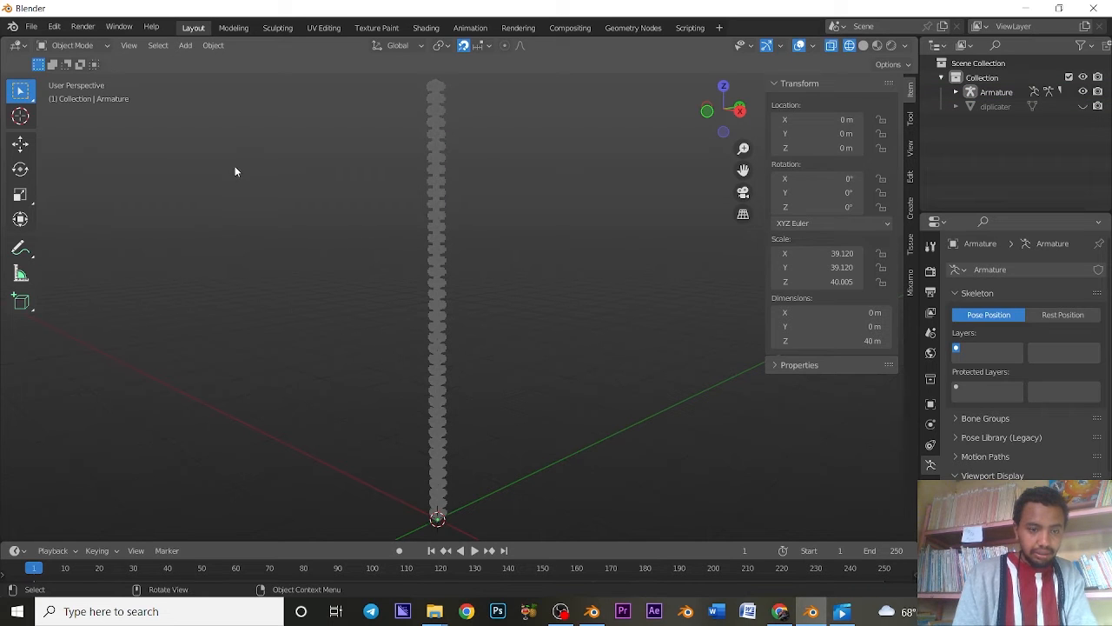
click(433, 136)
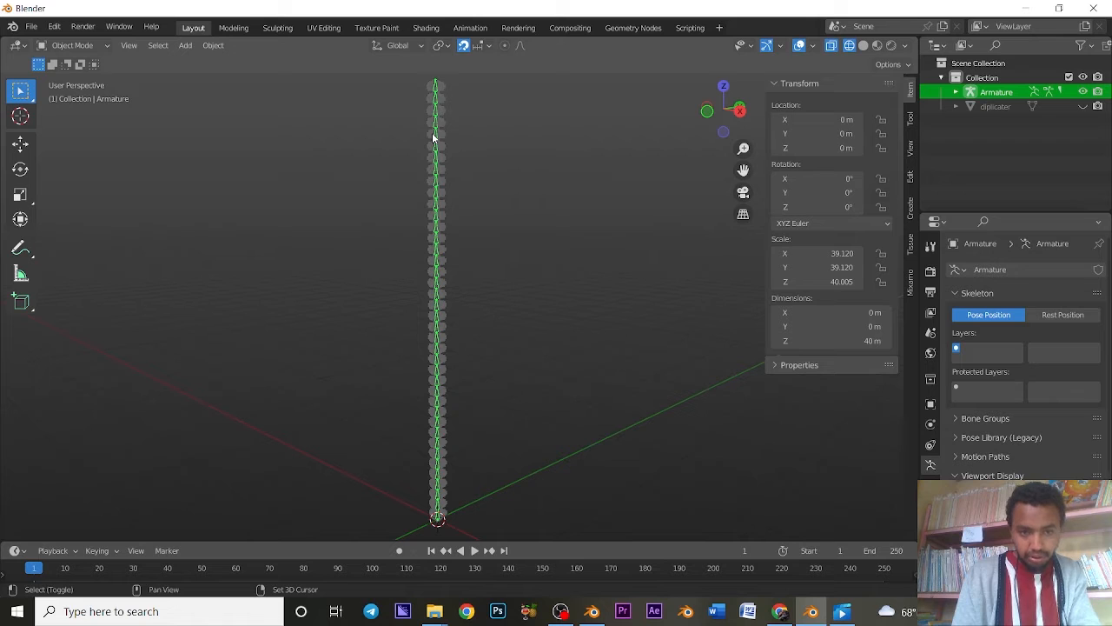
key(shift+Tab)
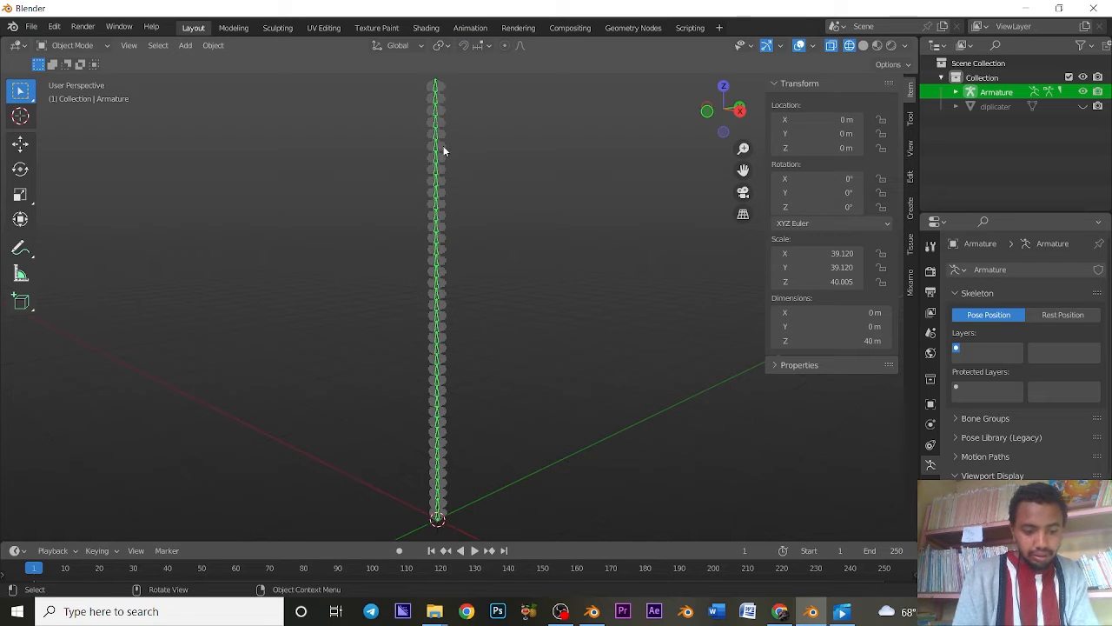
key(ctrl+Tab)
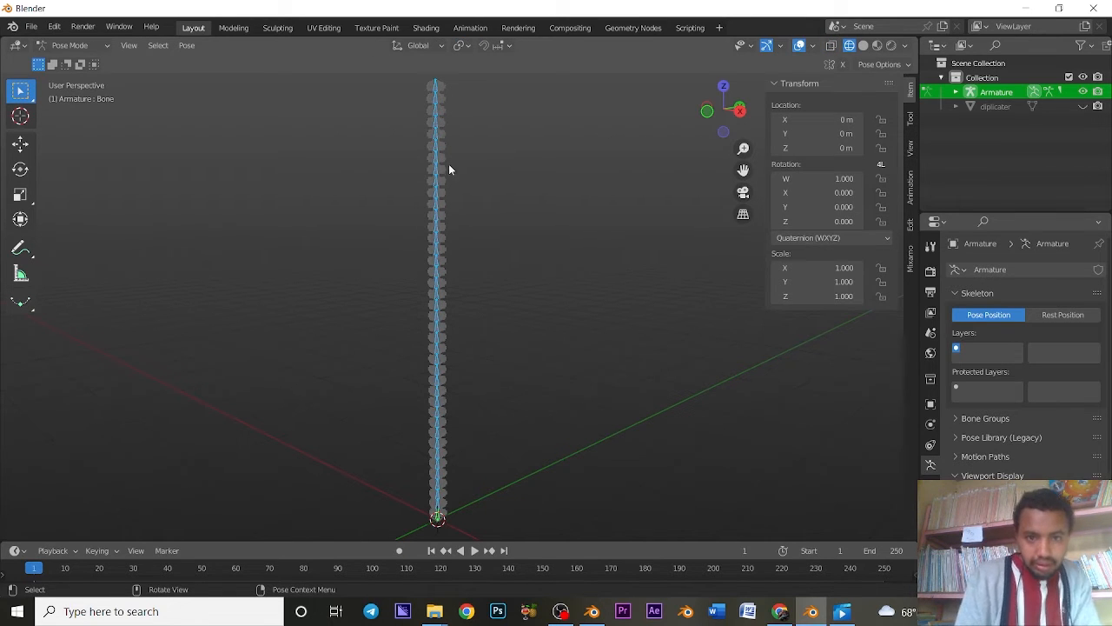
Step: Test the rig by rotating a bone in the upper part of the chain about the global Y axis, and cancel the rotation
click(435, 170)
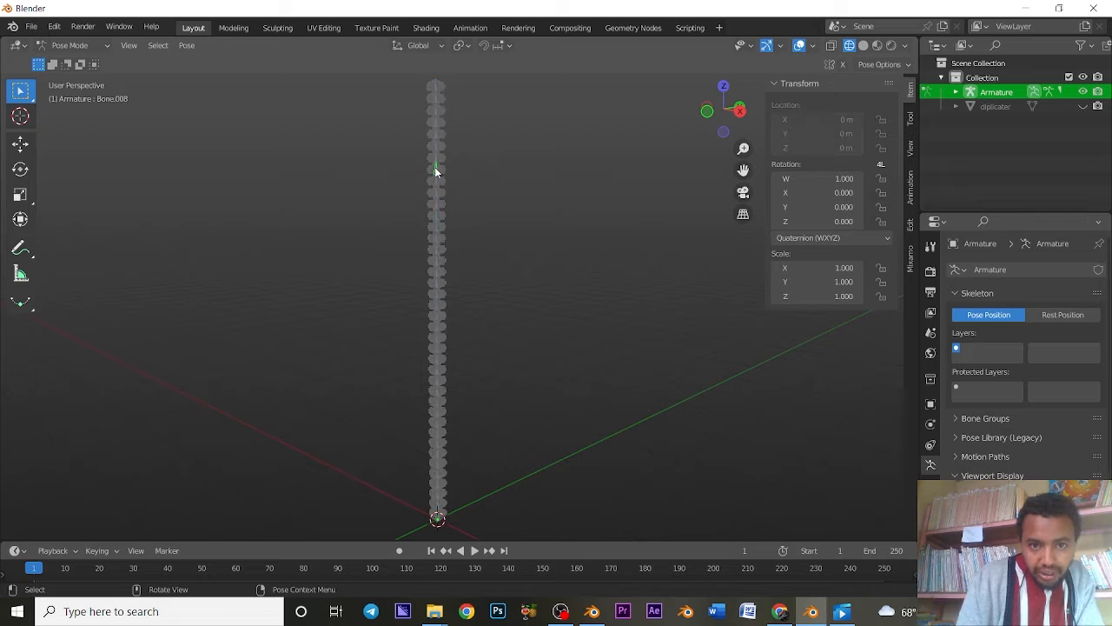
key(r)
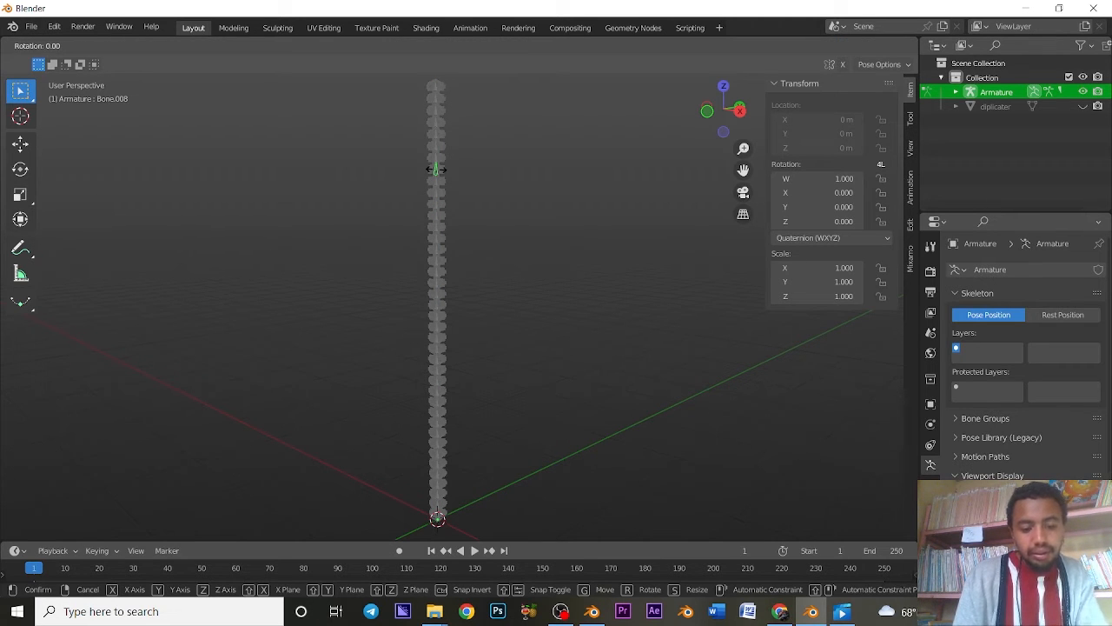
key(y)
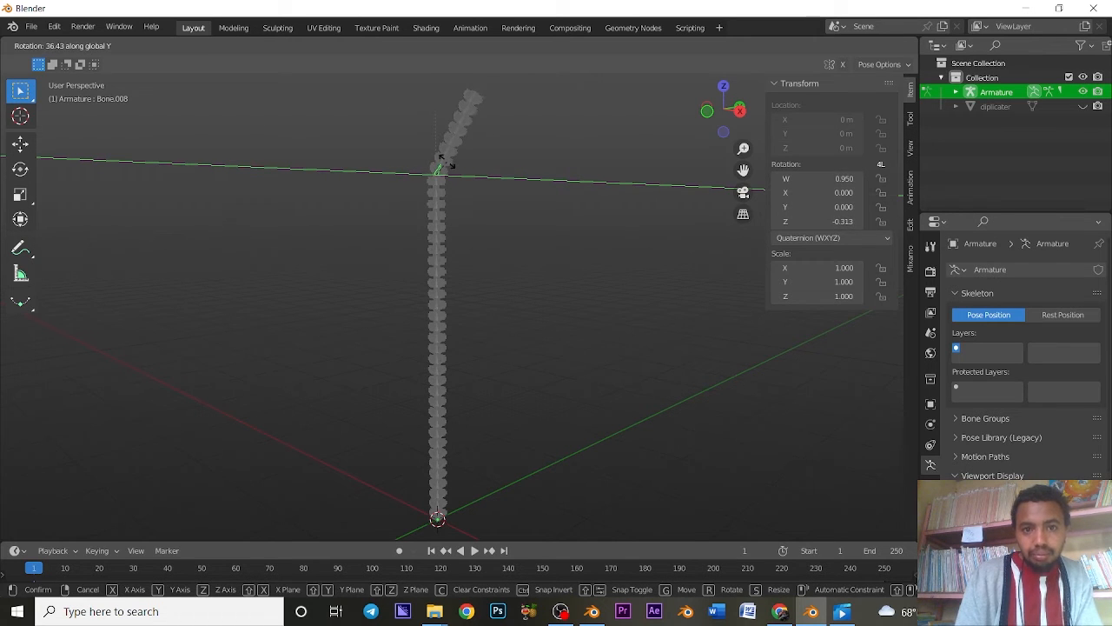
right_click(440, 164)
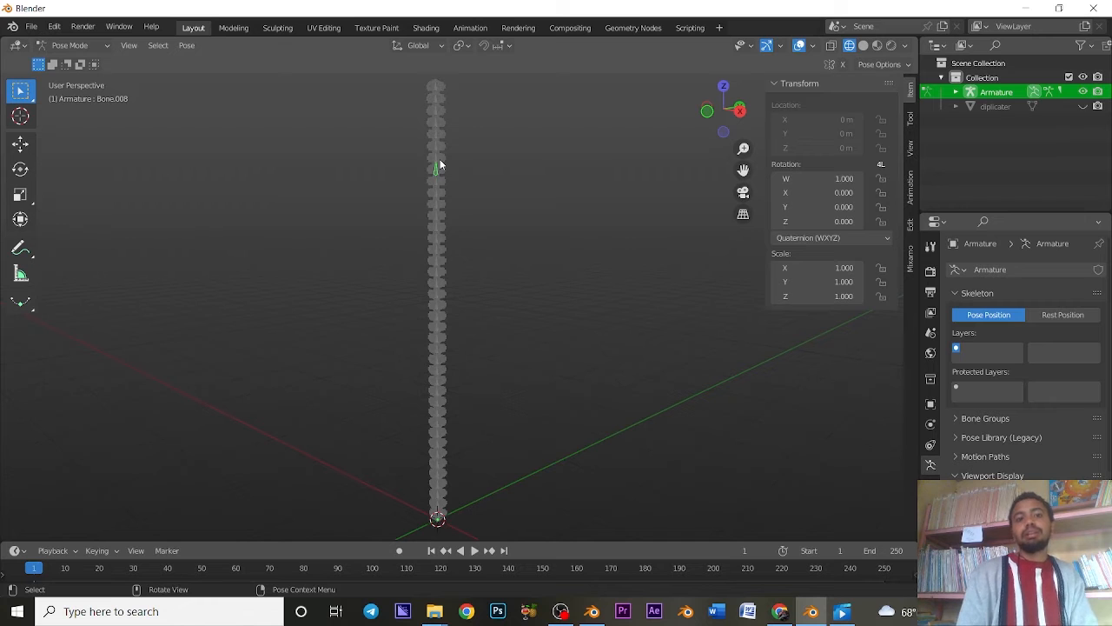
middle_drag(467, 199, 516, 266)
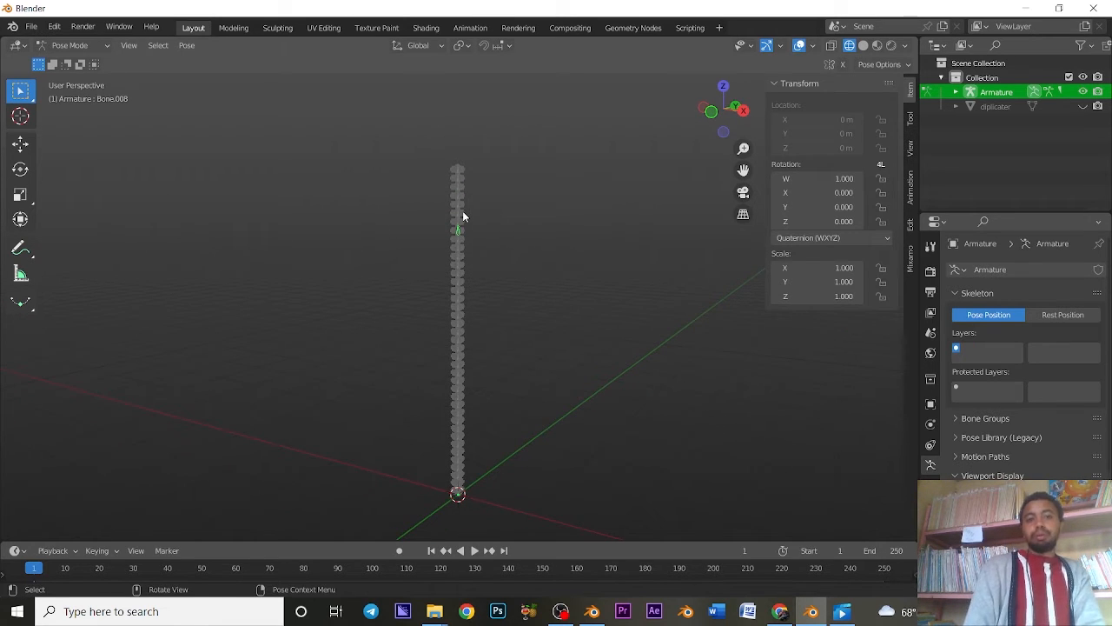
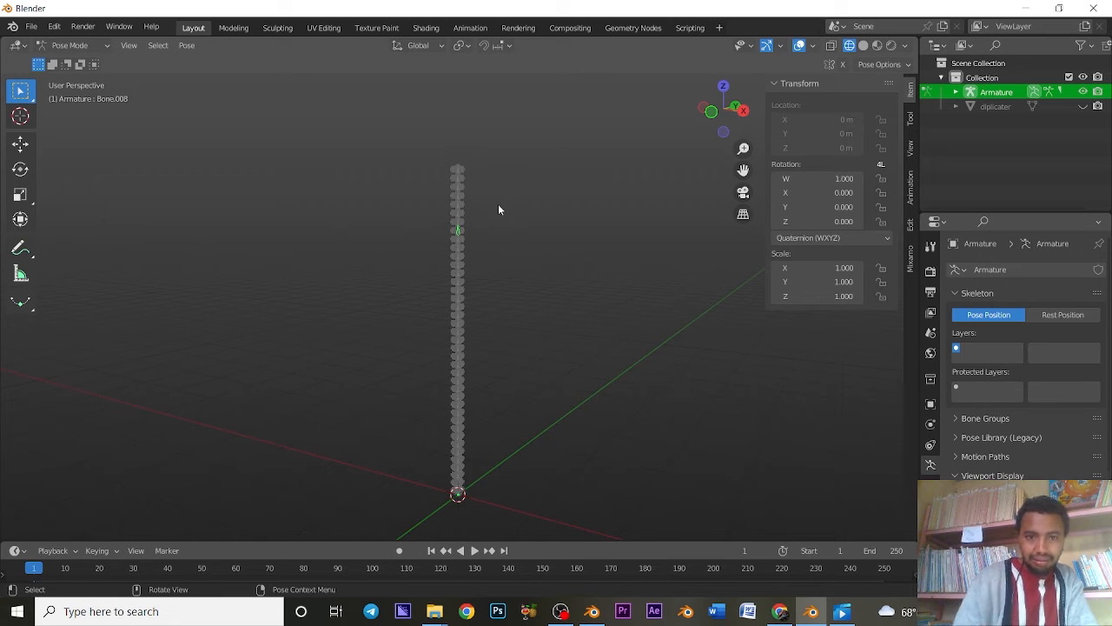
Step: Switch the armature through Edit Mode back to Object Mode and re-enter Pose Mode
ctrl+middle_drag(519, 232, 517, 188)
key(Tab)
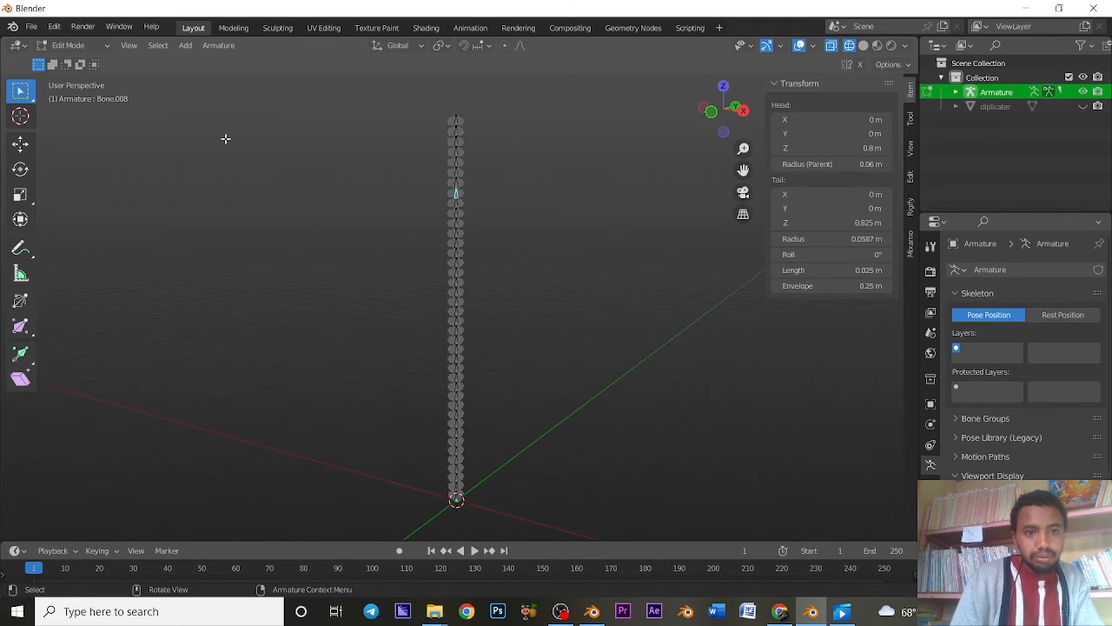
click(74, 45)
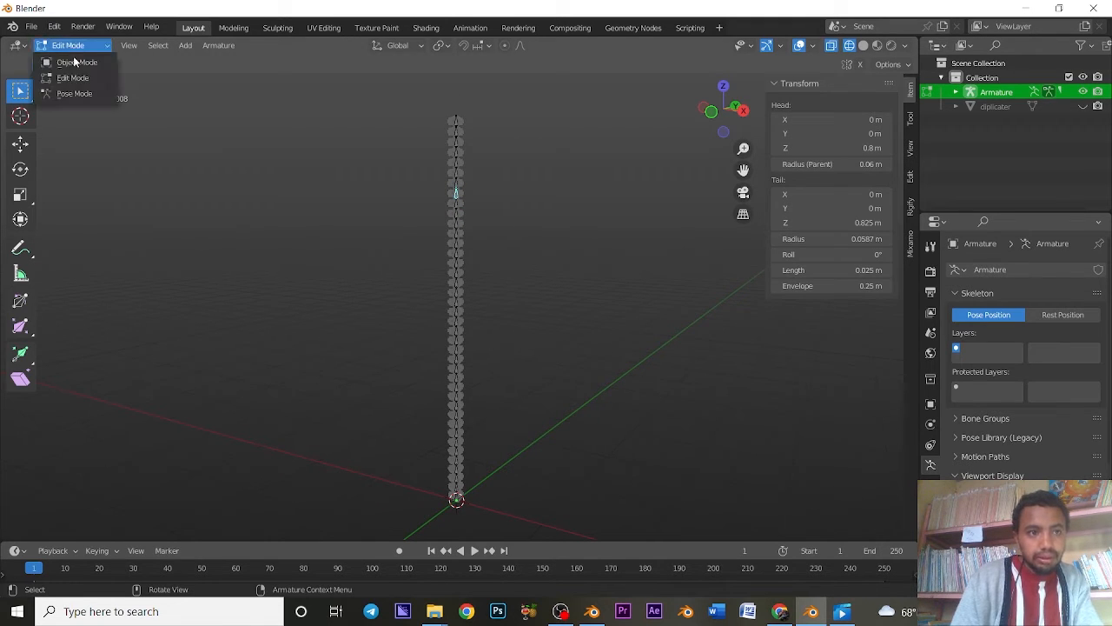
click(80, 64)
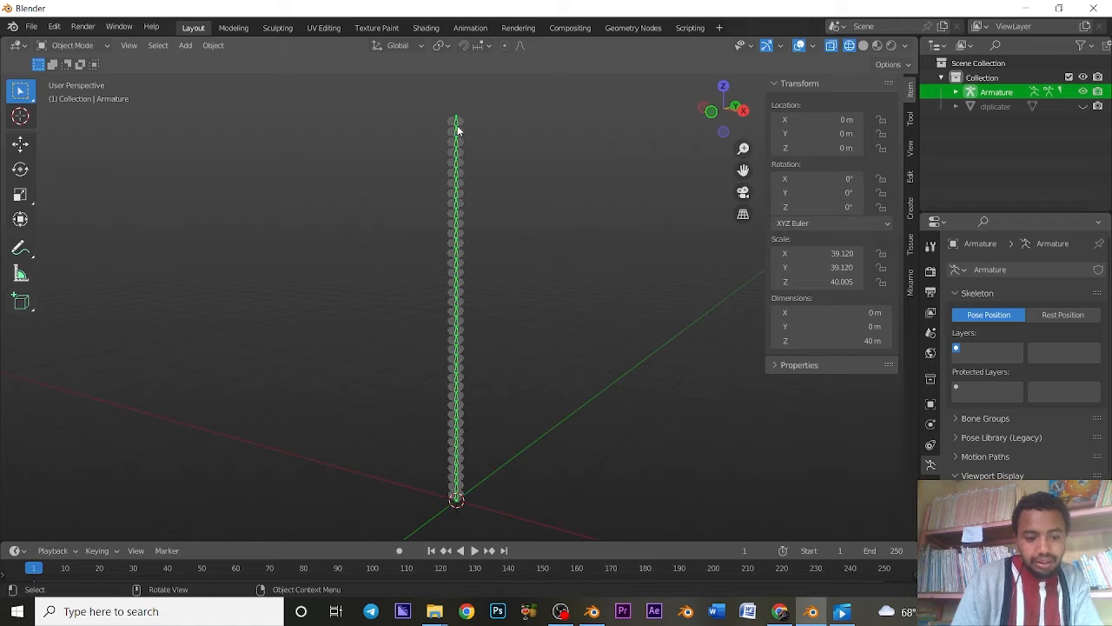
key(ctrl)
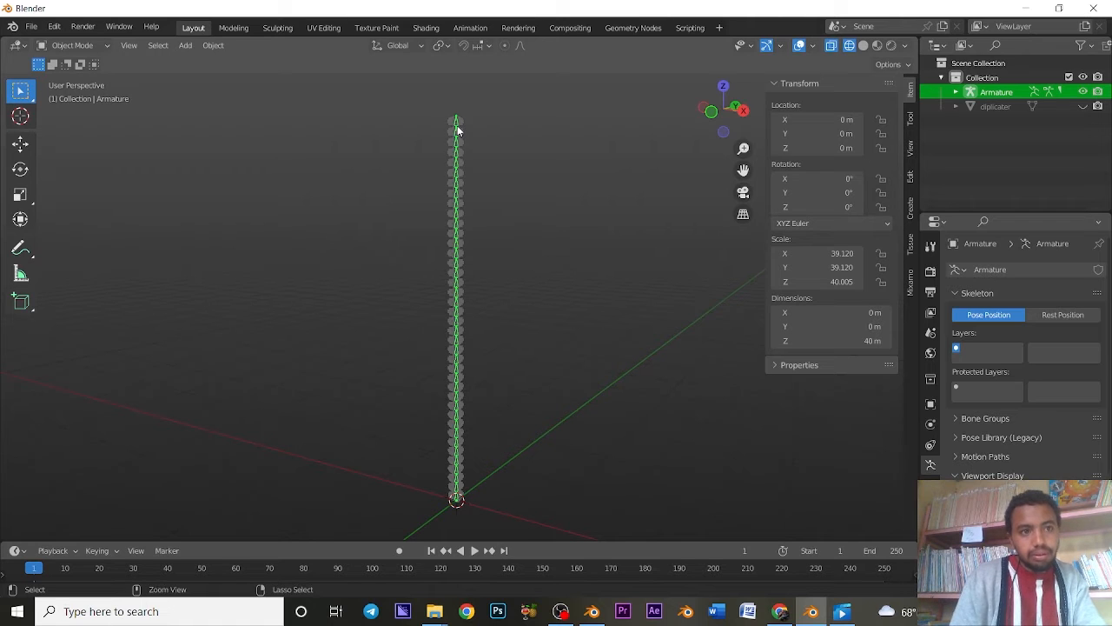
key(ctrl+Tab)
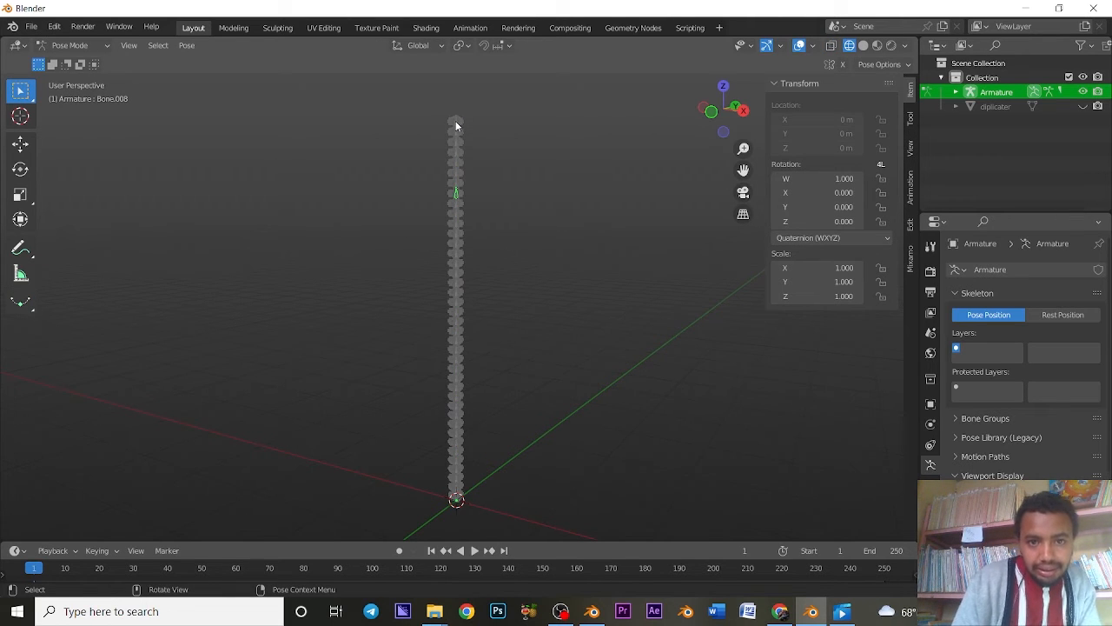
Step: Add an inverse kinematics constraint to the topmost bone of the chain, targeting a new empty object
click(457, 123)
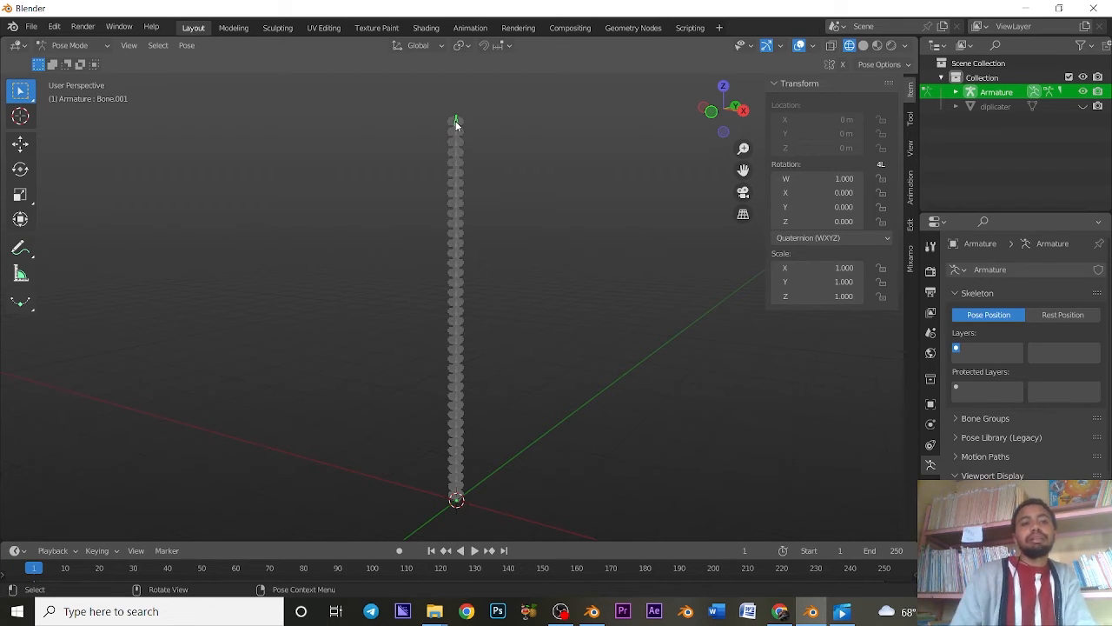
ctrl+middle_drag(455, 128, 454, 124)
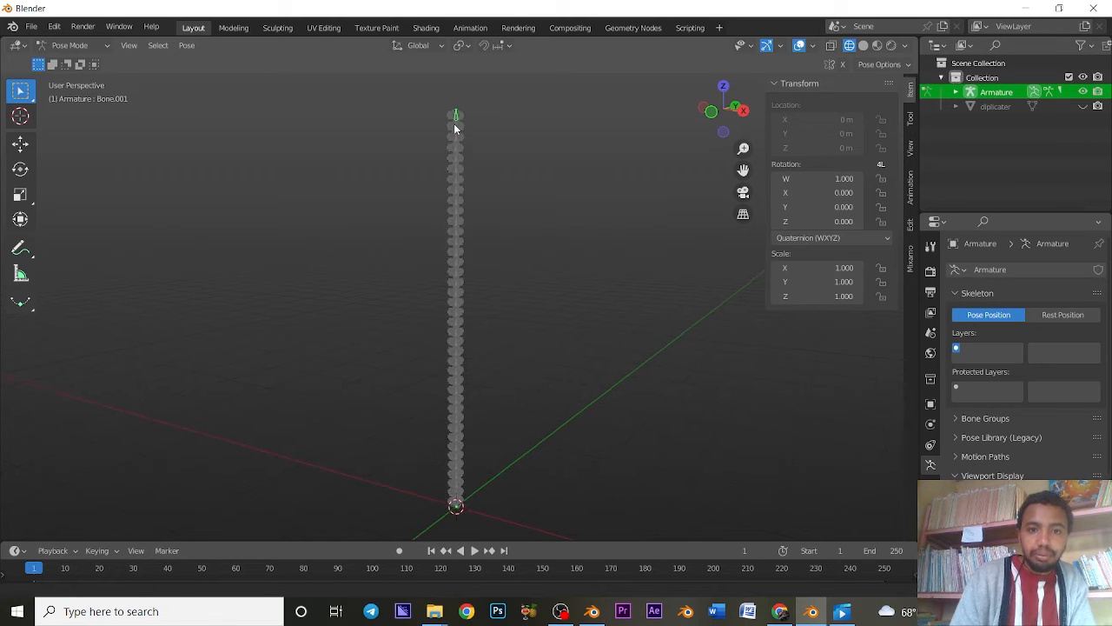
click(188, 46)
mouse_move(249, 284)
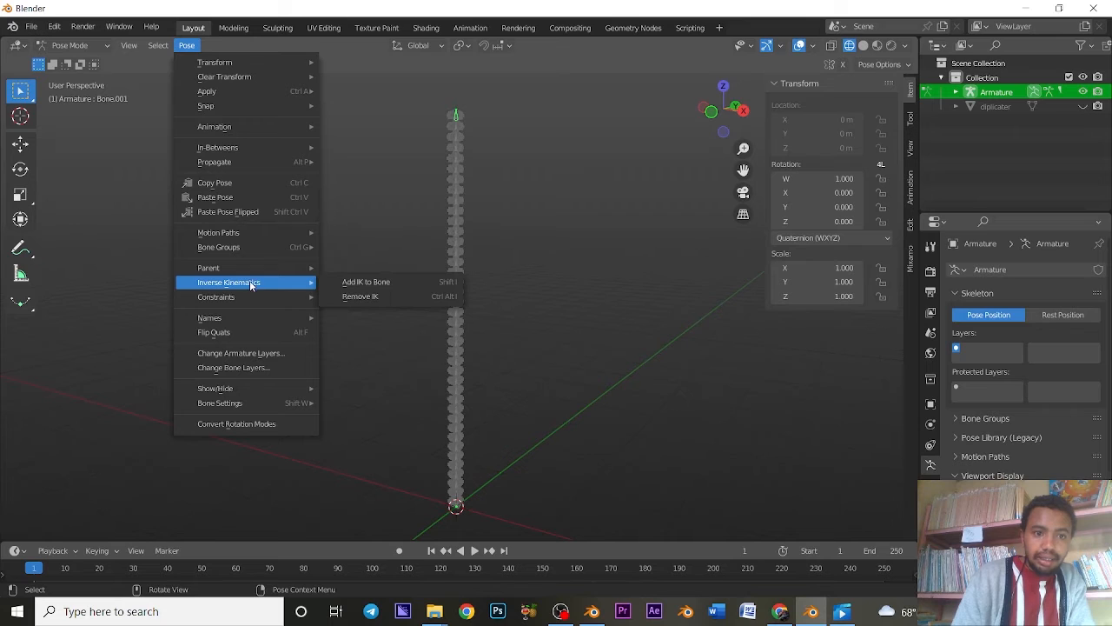
click(348, 282)
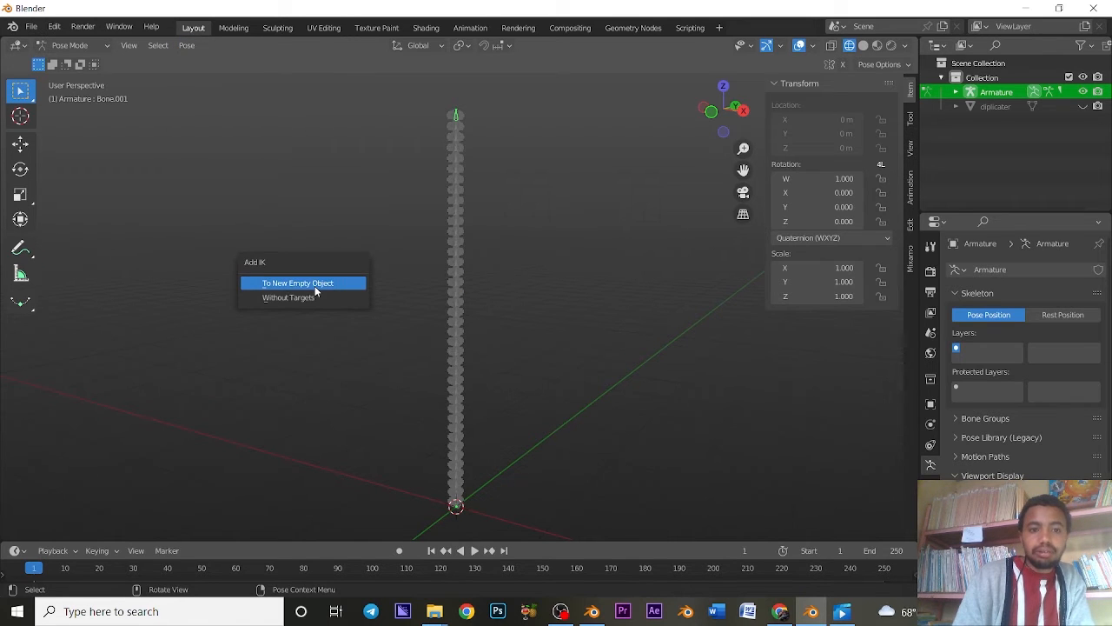
click(316, 292)
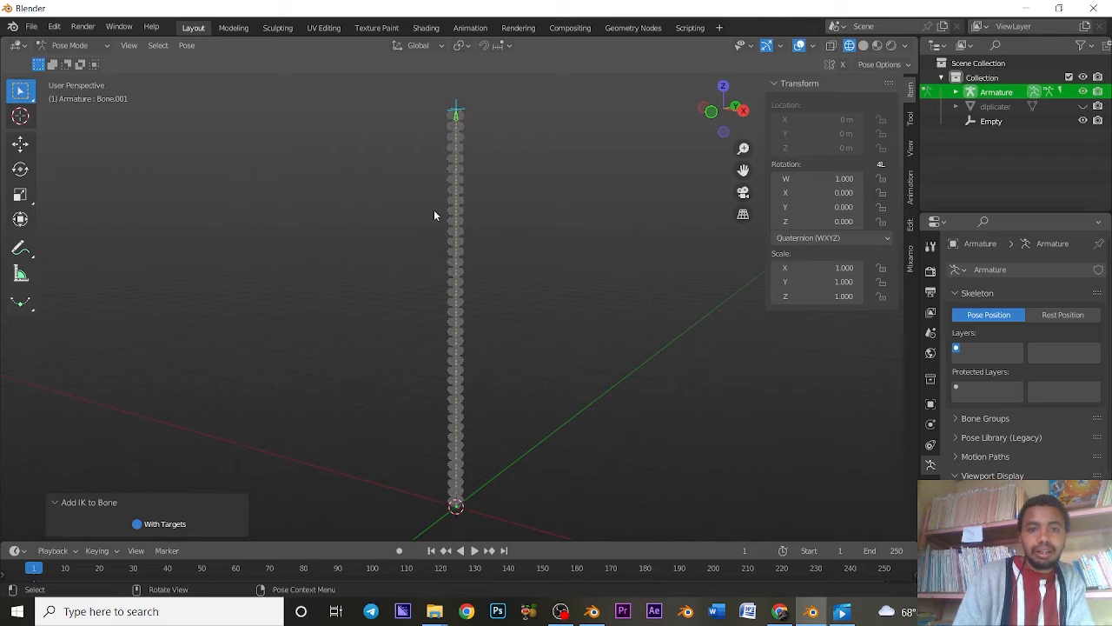
Step: Switch to Object Mode and move the IK target empty to about X 3.88 m, Y -0.03 m, Z 26 m
click(457, 104)
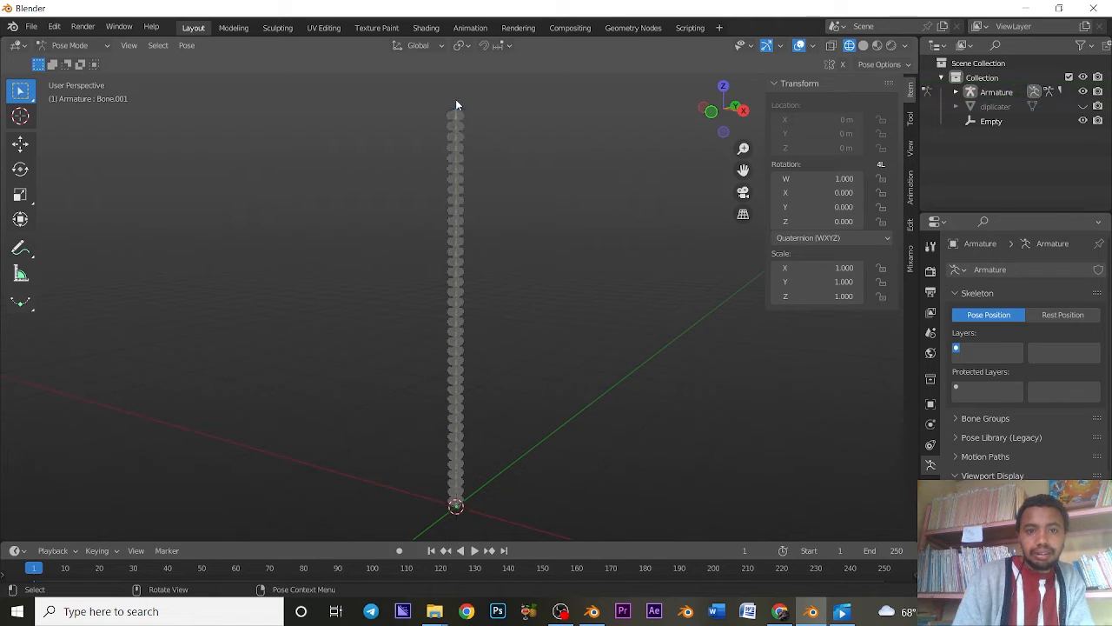
click(75, 45)
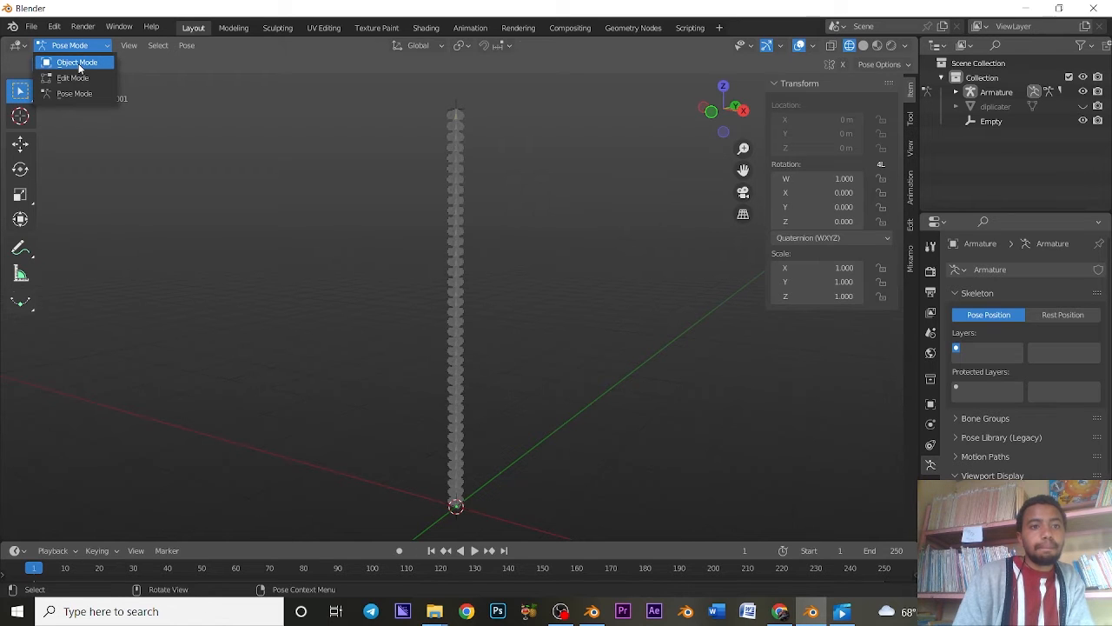
click(76, 63)
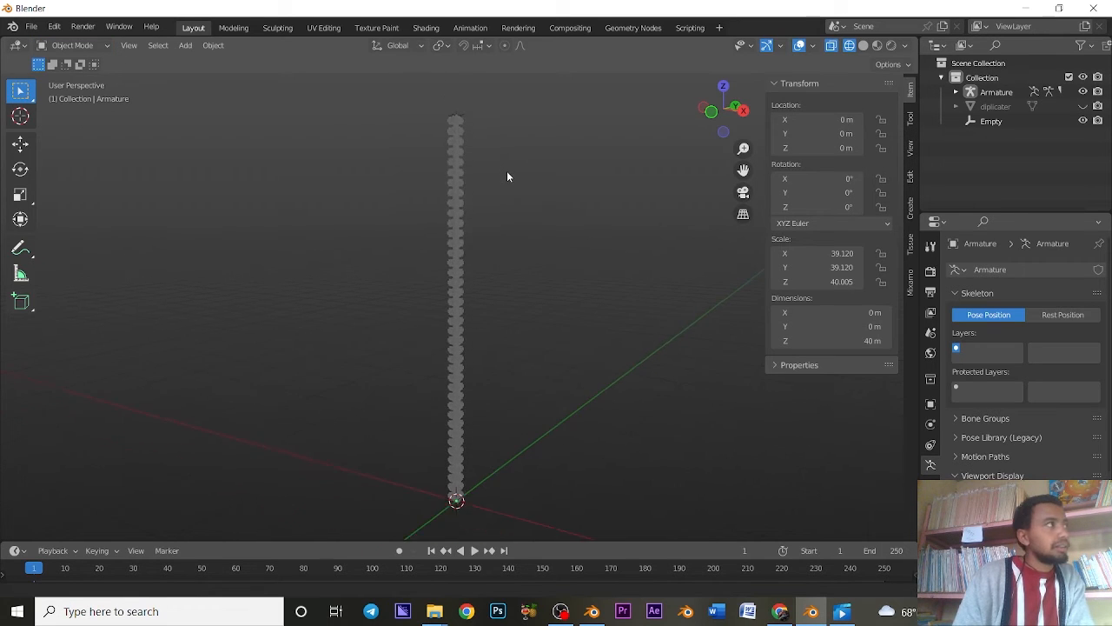
middle_drag(508, 176, 454, 112)
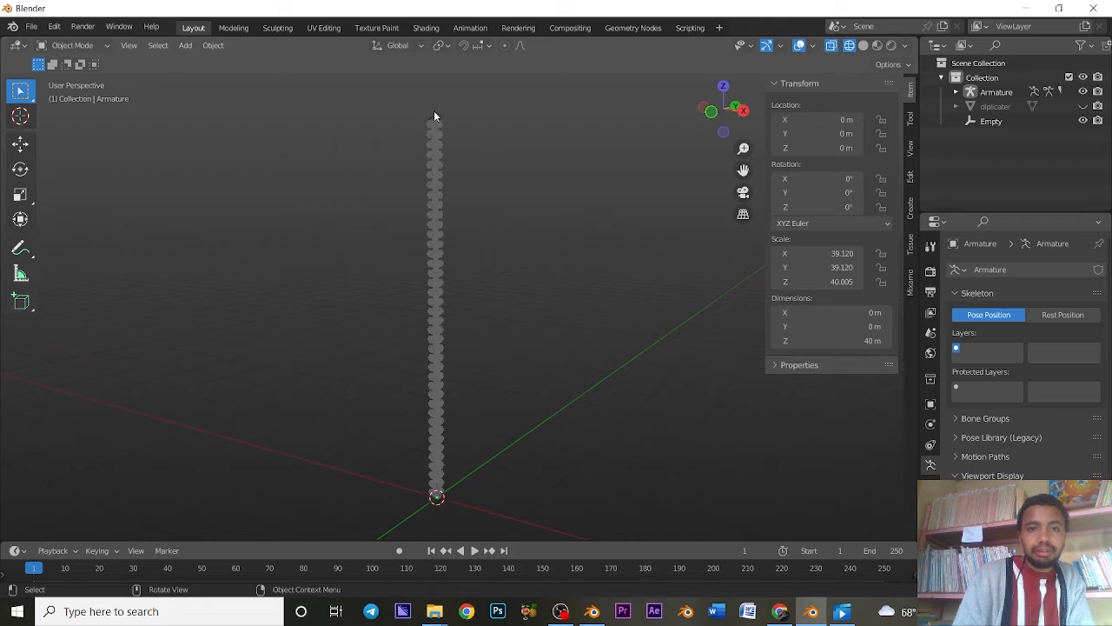
click(435, 113)
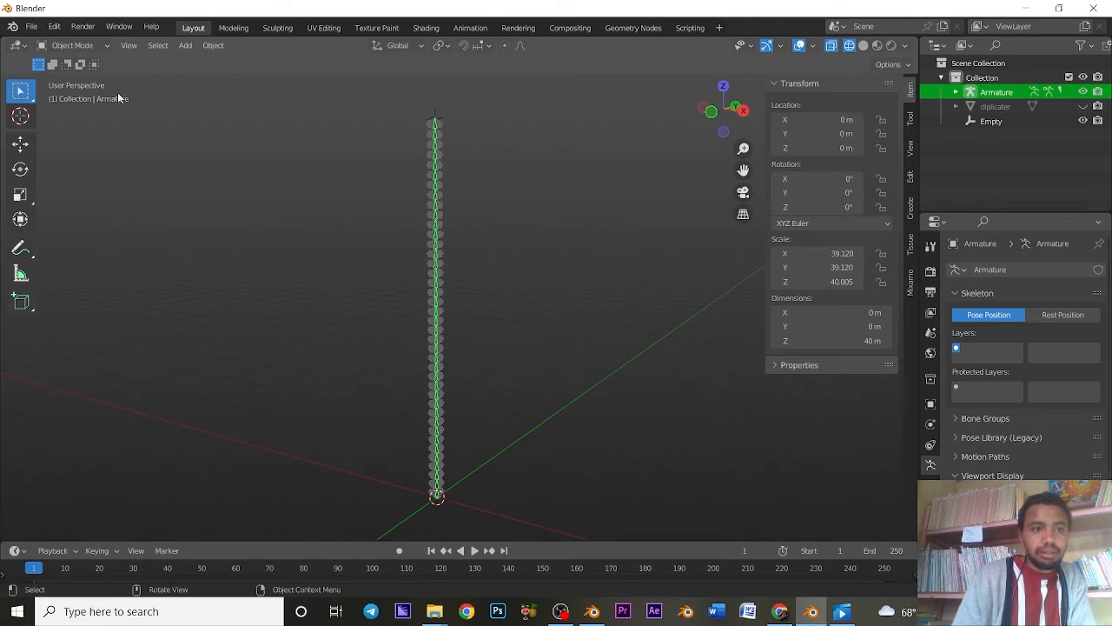
click(434, 113)
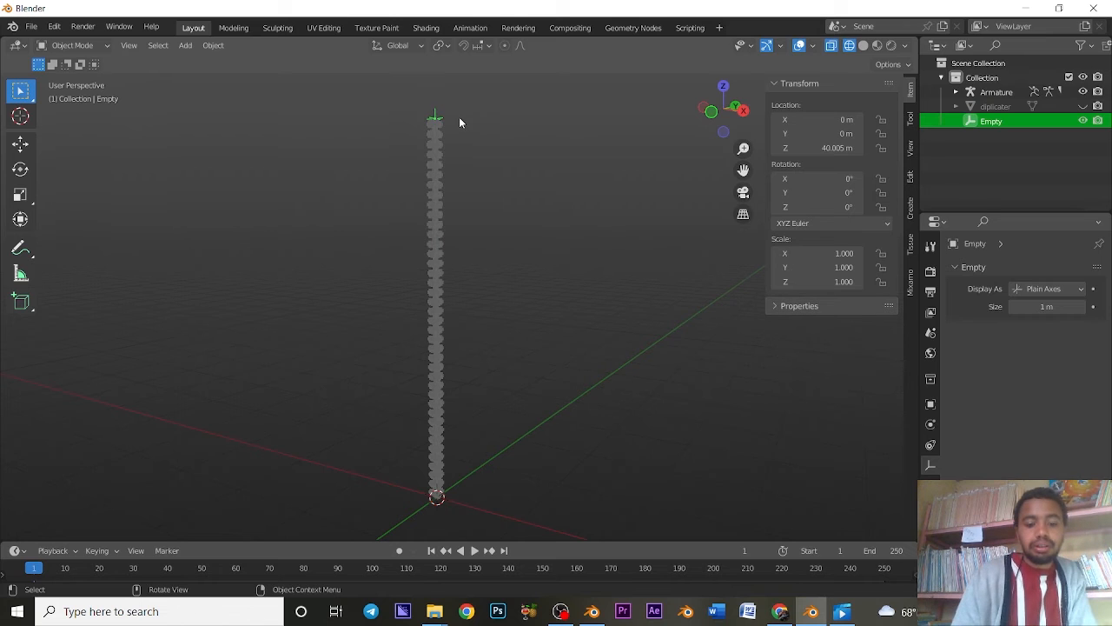
key(g)
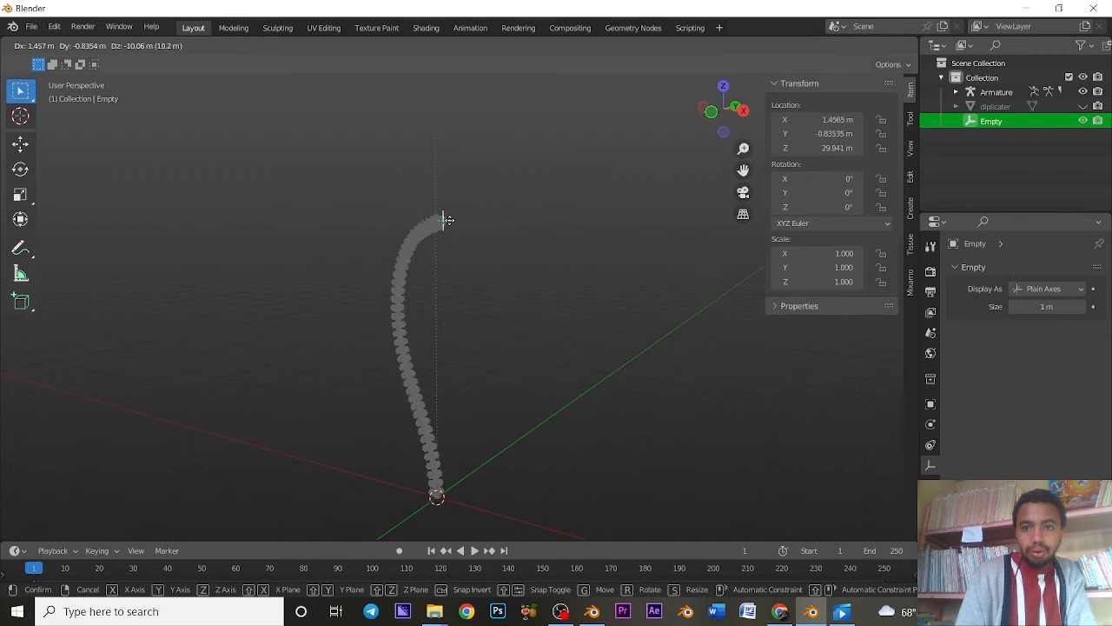
click(491, 255)
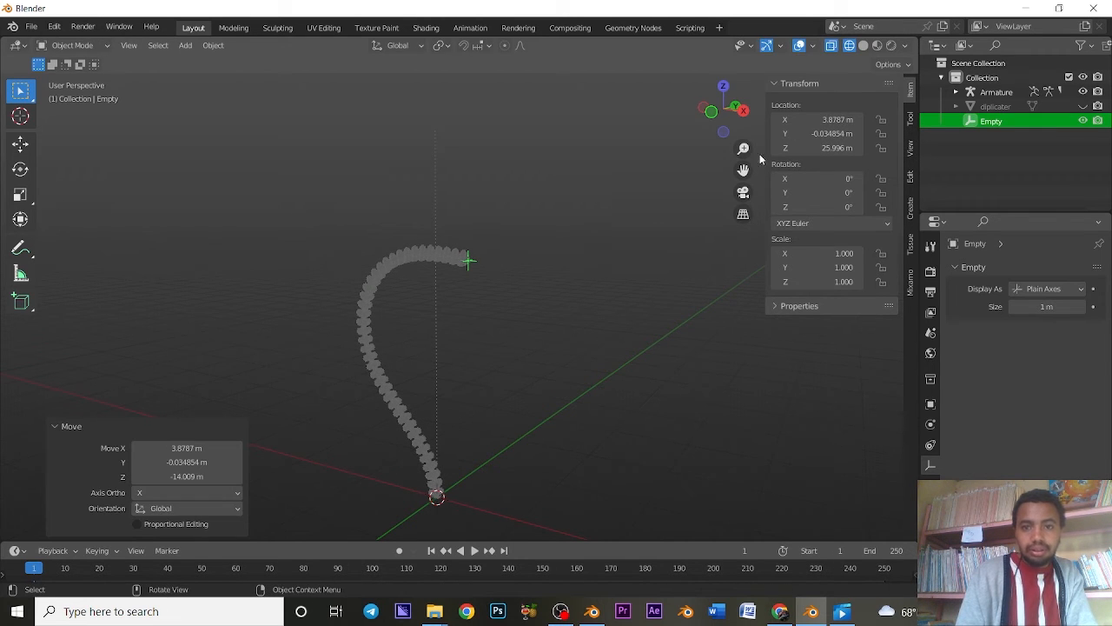
Step: Show the model in Solid shading and move the empty to about X 3.92 m, Y 4.05 m, Z 25.64 m
click(863, 45)
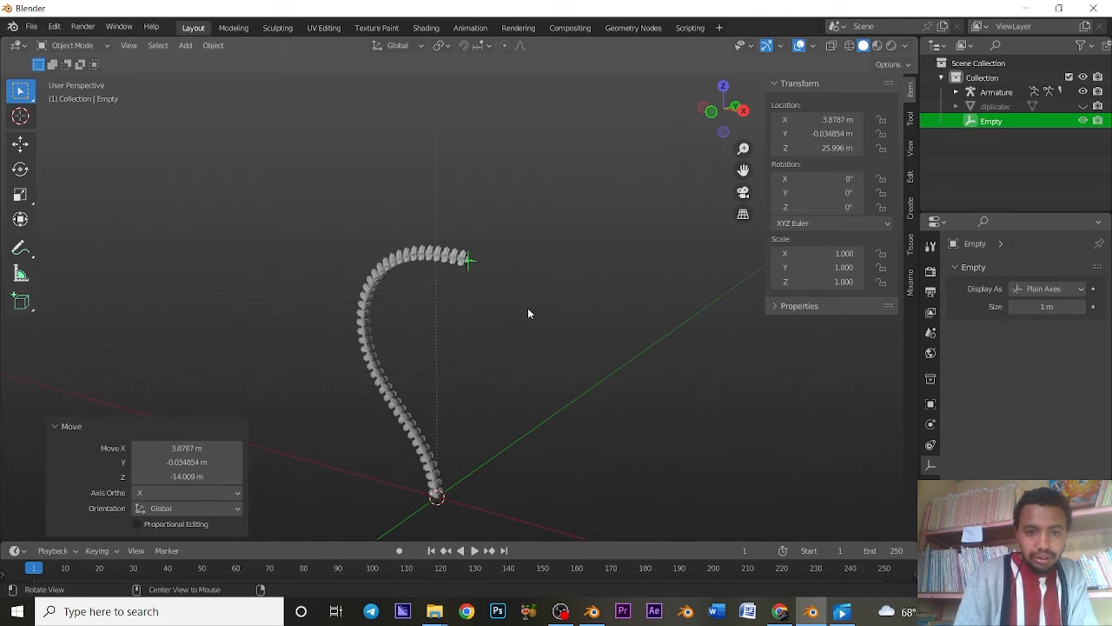
middle_drag(526, 295, 407, 269)
key(g)
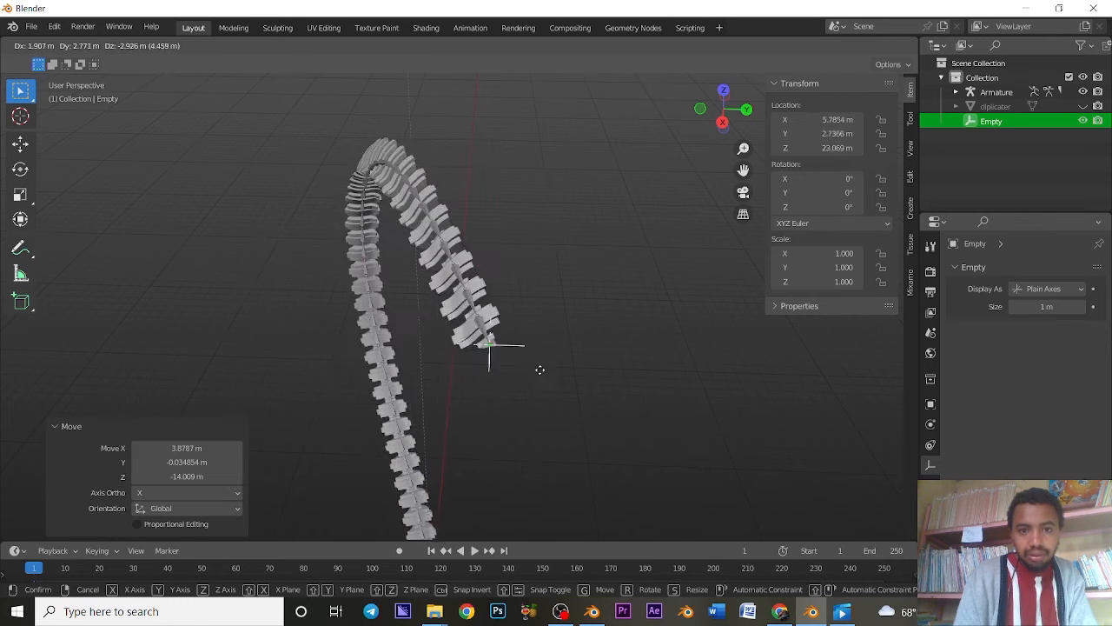
click(551, 290)
middle_drag(551, 289, 487, 240)
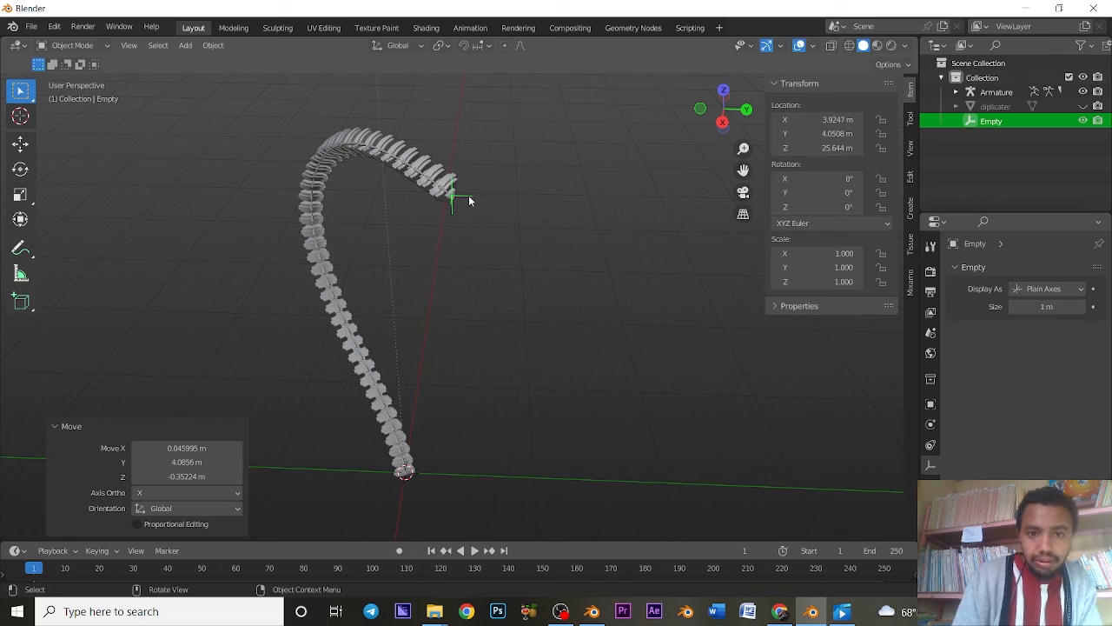
Step: Try rotating the IK target empty about the global Y axis, and cancel the rotation
key(r)
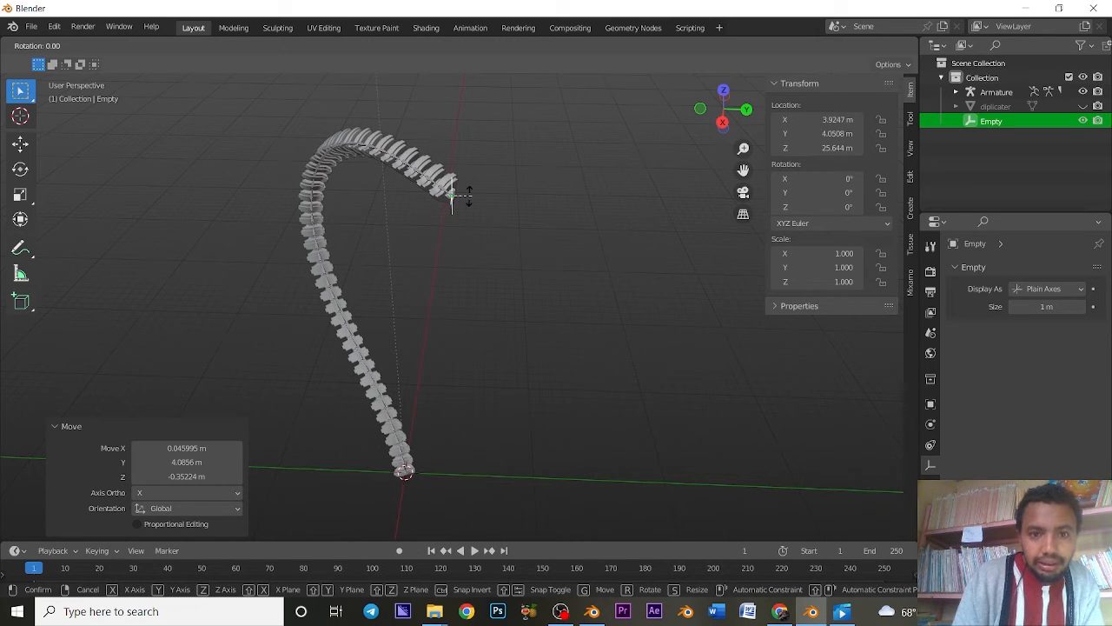
key(y)
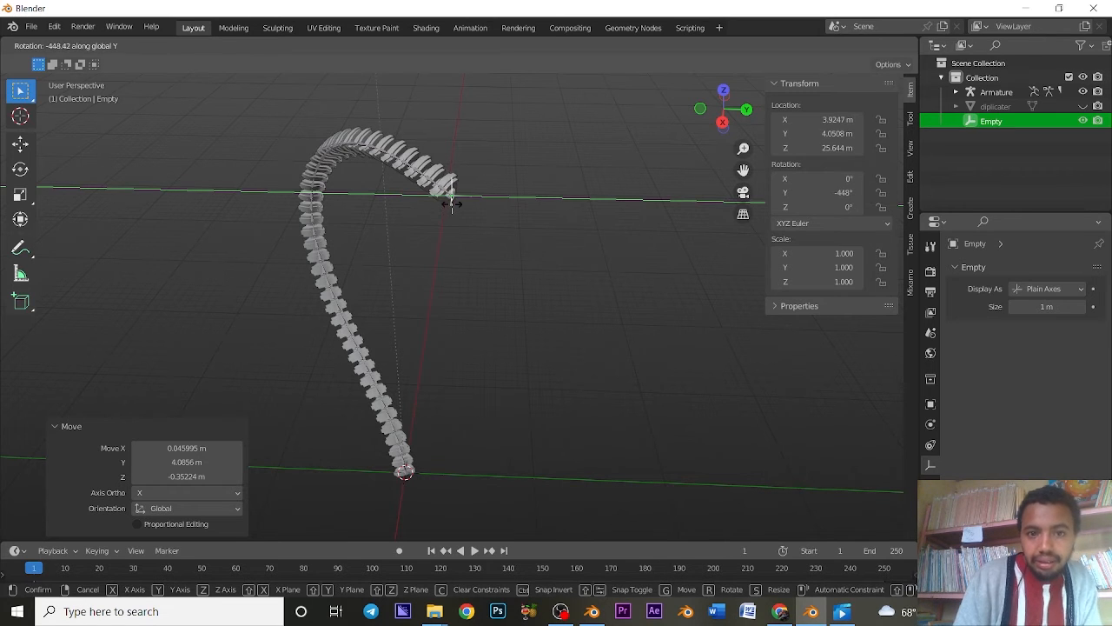
key(Escape)
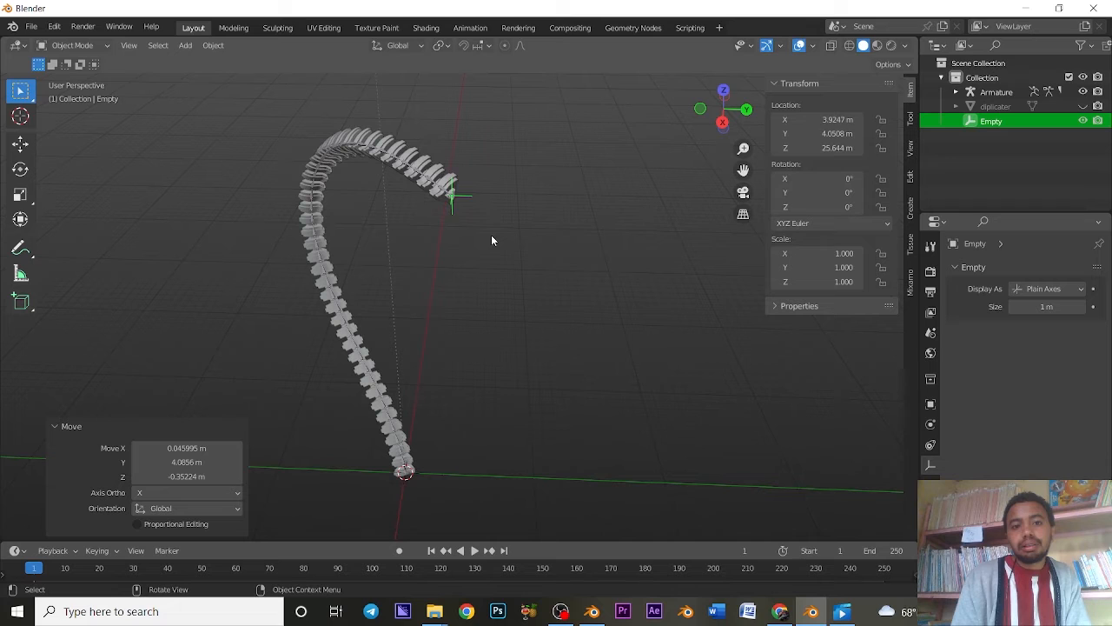
Step: Select the armature and enable Rotation in the tip bone's IK constraint
click(431, 182)
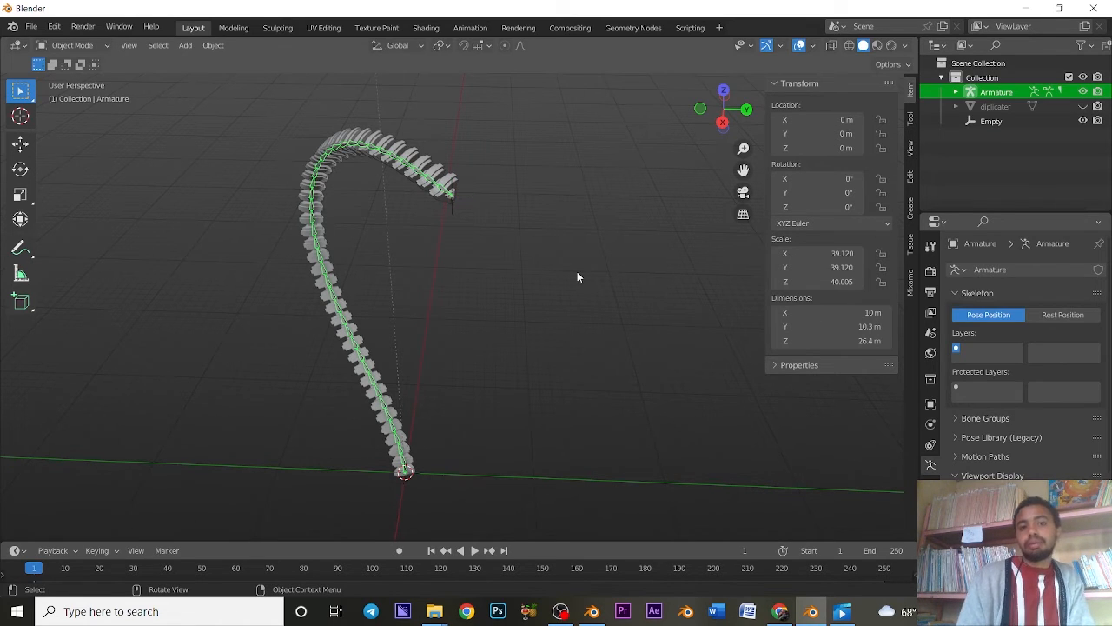
click(932, 445)
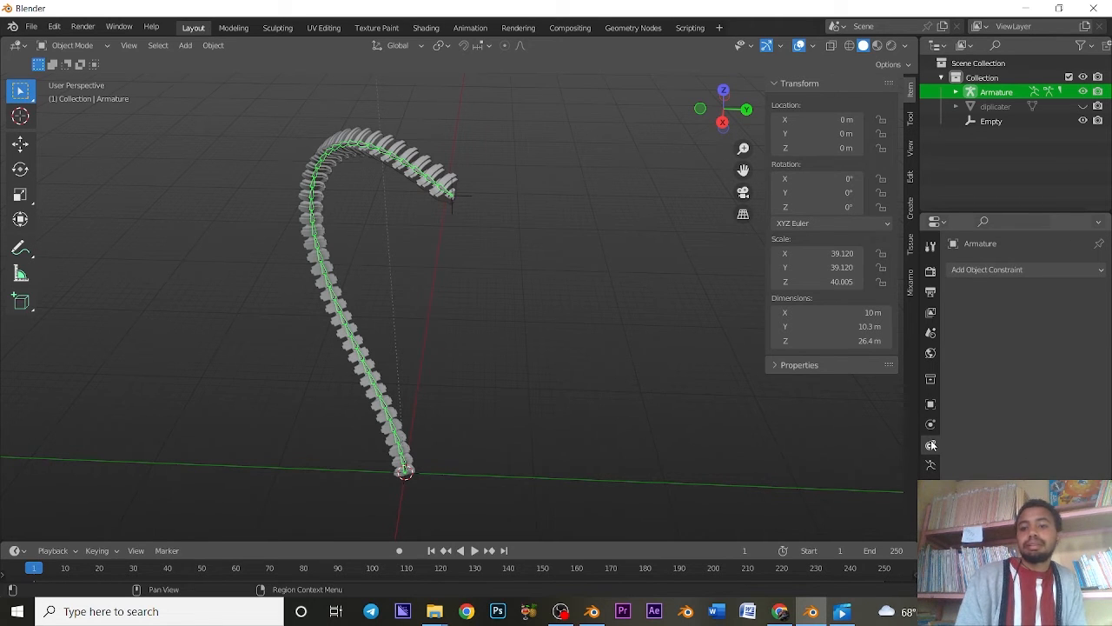
click(931, 467)
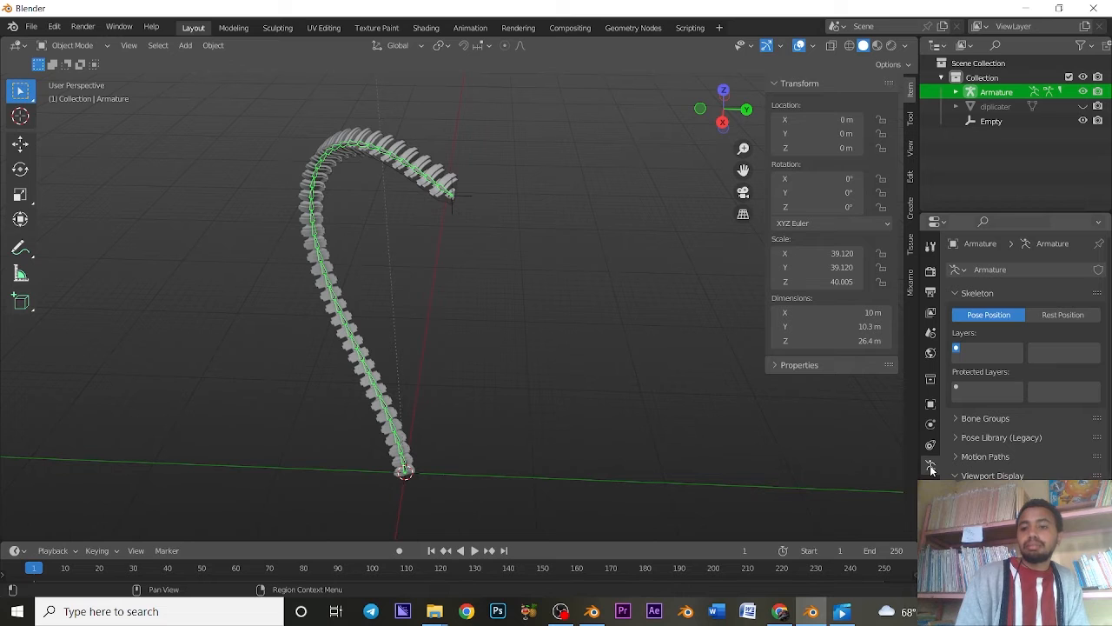
click(930, 506)
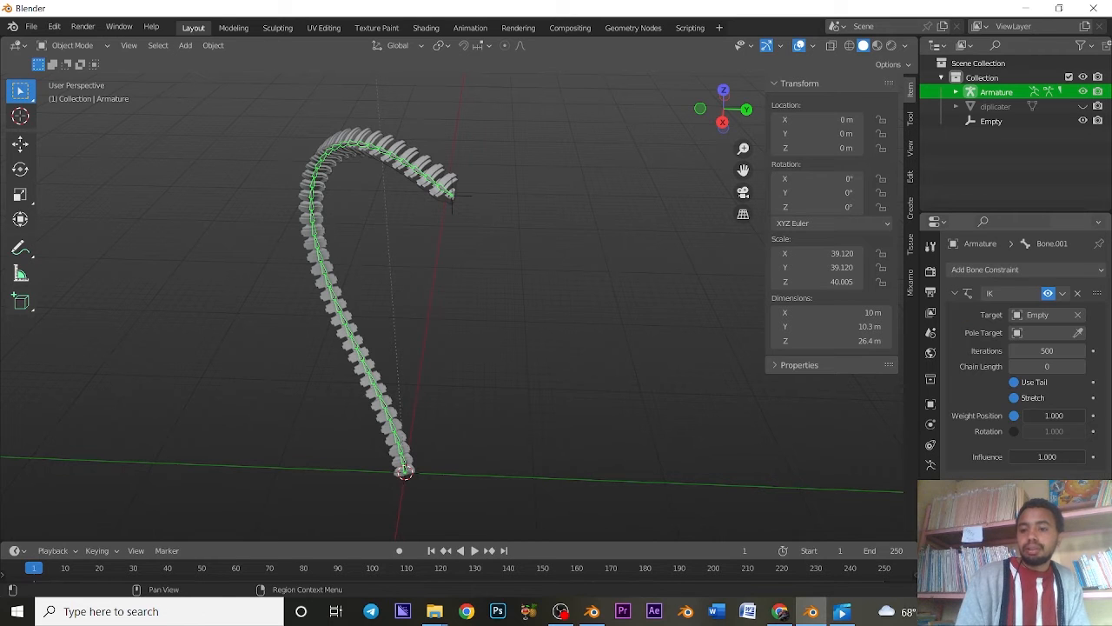
click(1014, 431)
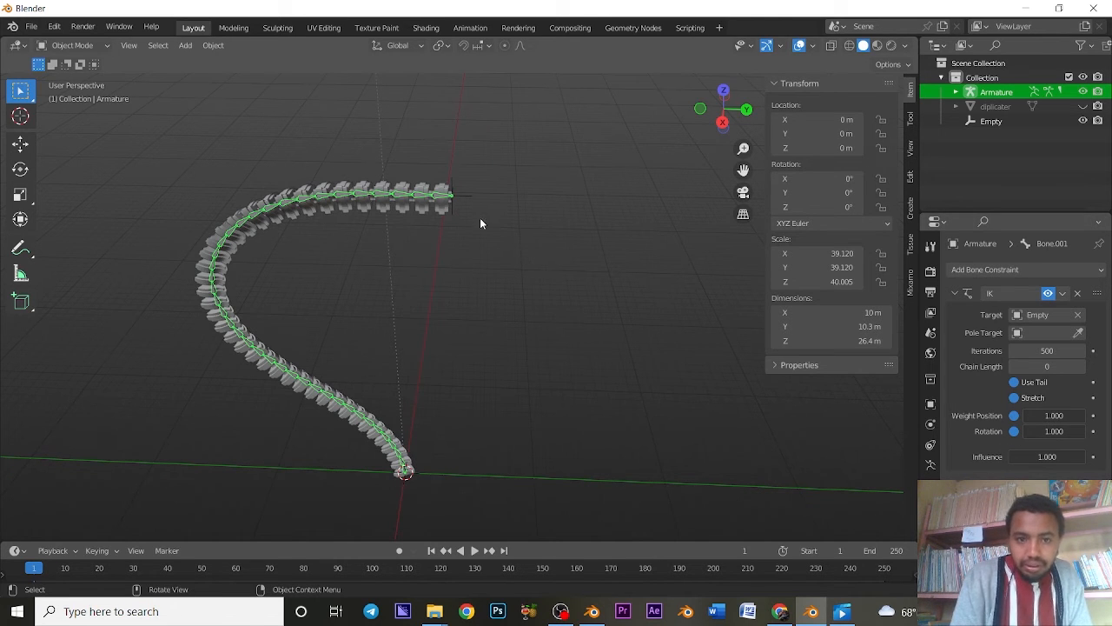
Step: Test the IK rotation by turning the empty about -45° around the global Y axis, and undo it
click(463, 196)
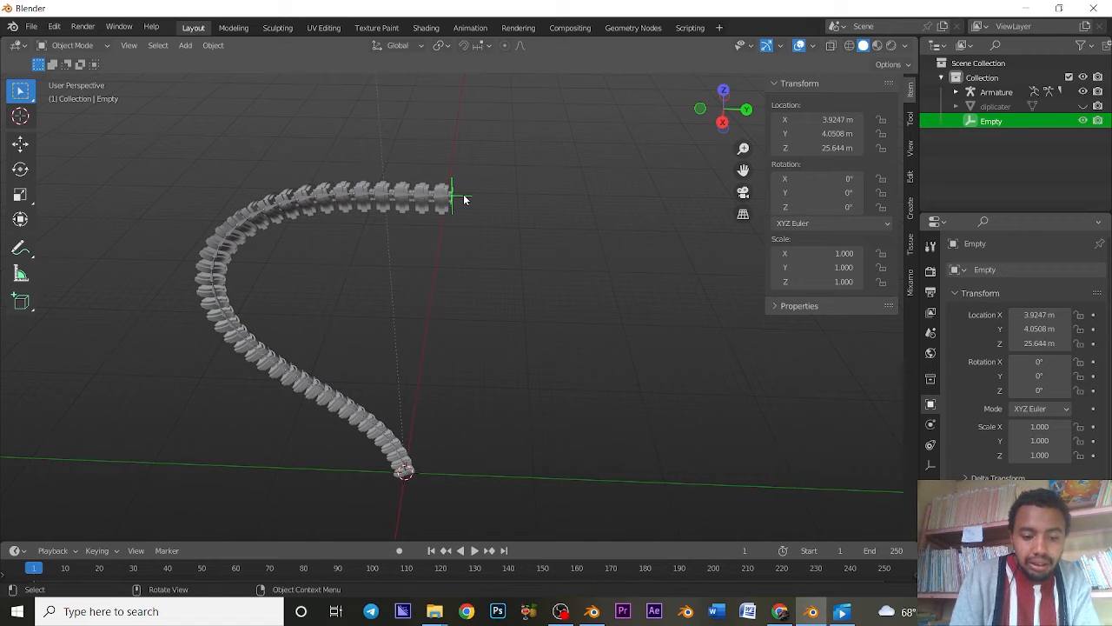
key(r)
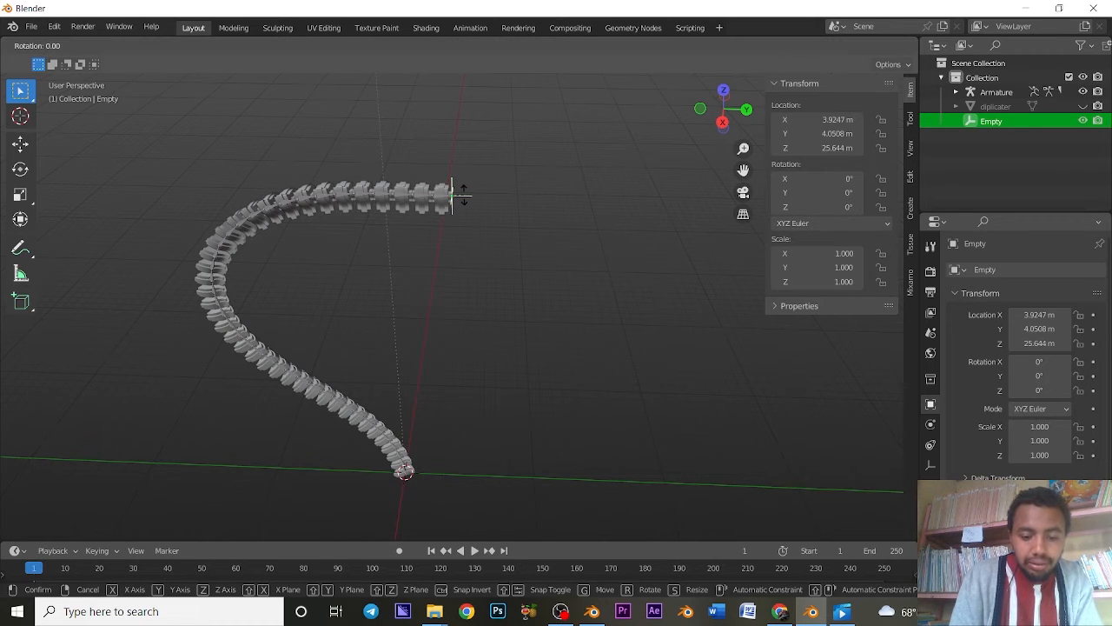
key(y)
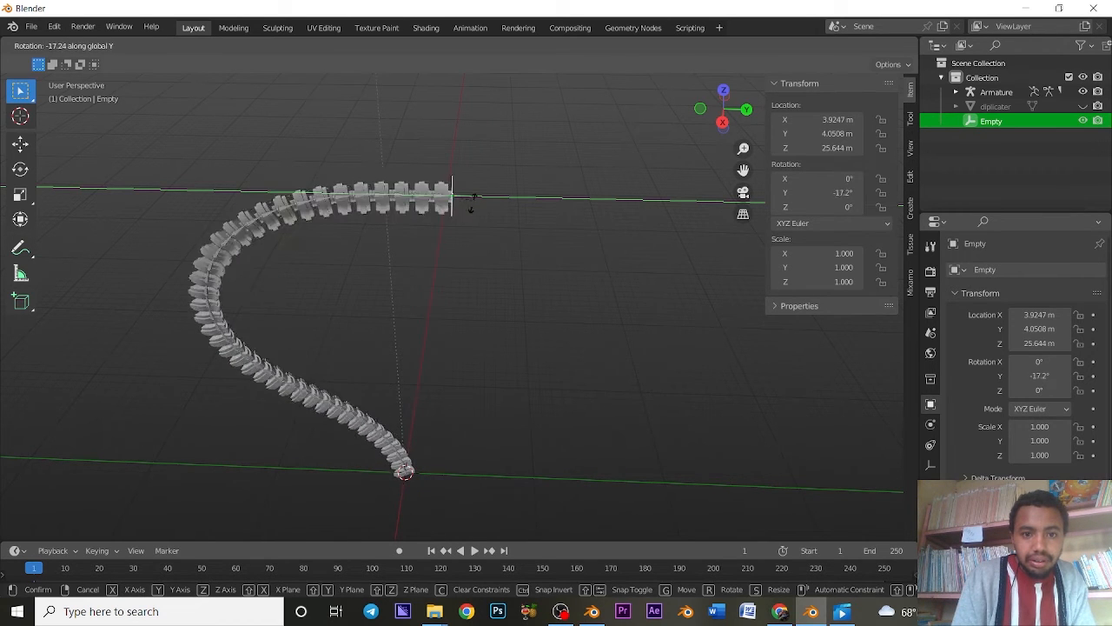
click(463, 209)
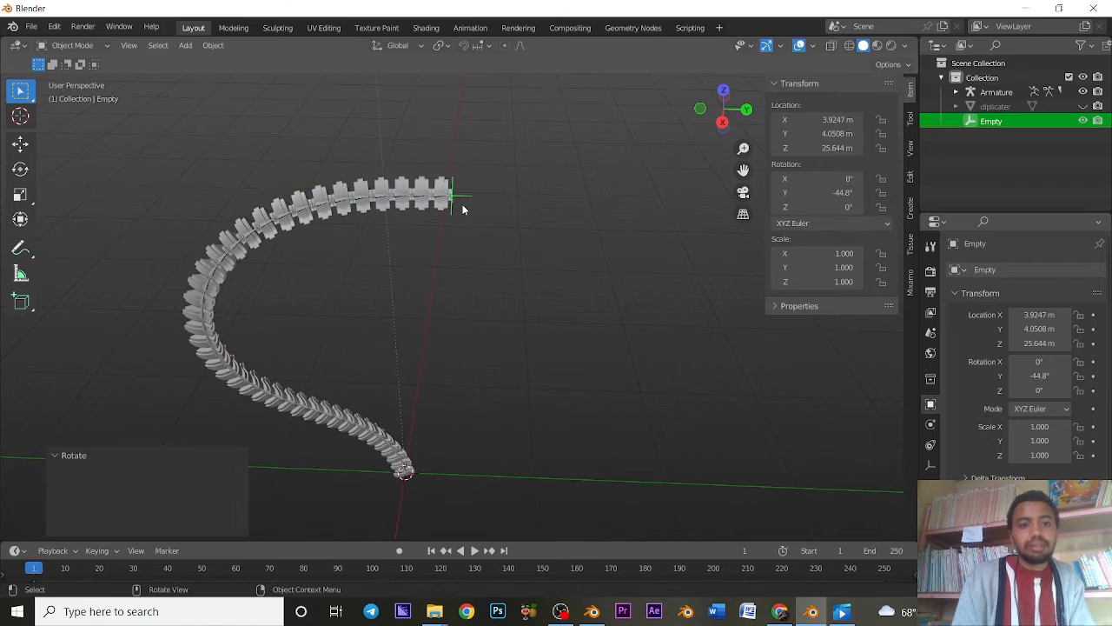
key(ctrl+z)
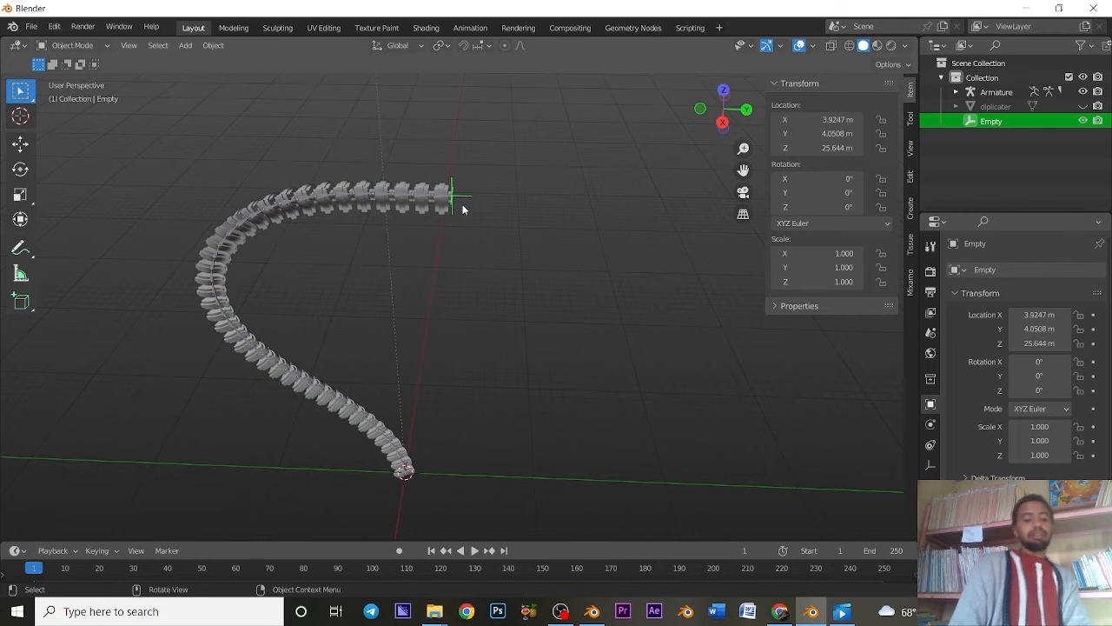
Step: Hide the Empty, the Armature and their collection in the viewport
middle_drag(463, 209, 440, 206)
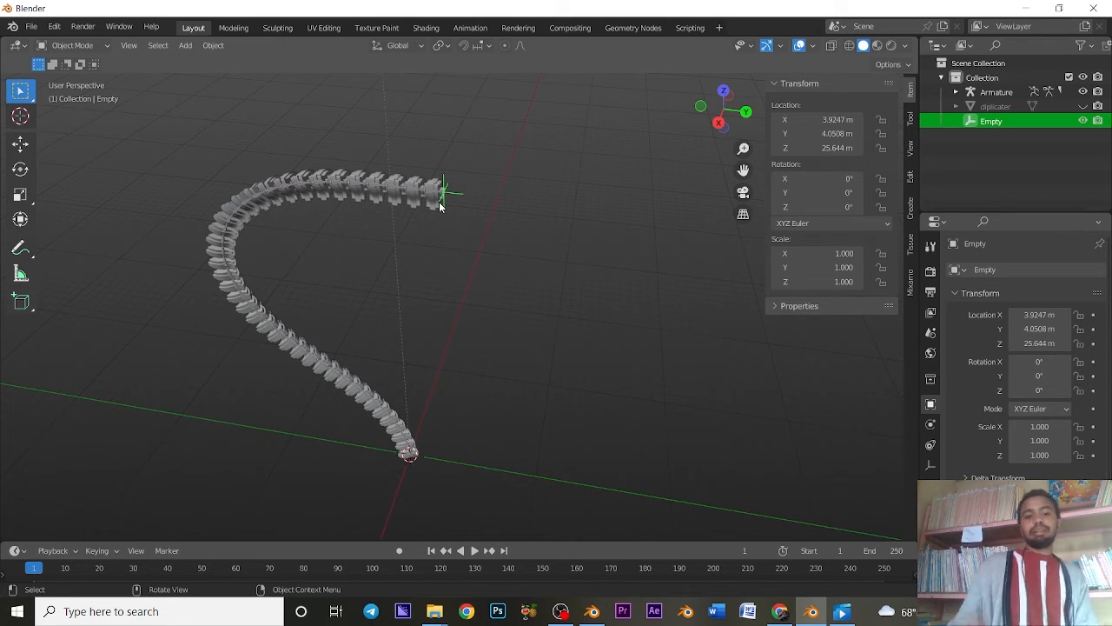
middle_drag(488, 203, 380, 182)
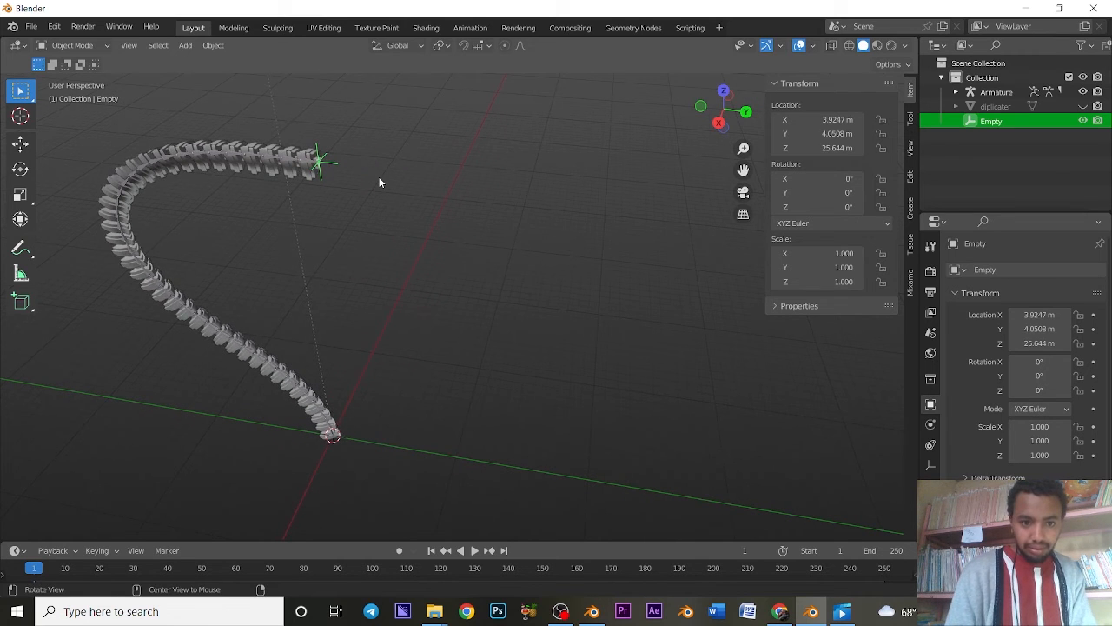
middle_drag(420, 233, 437, 220)
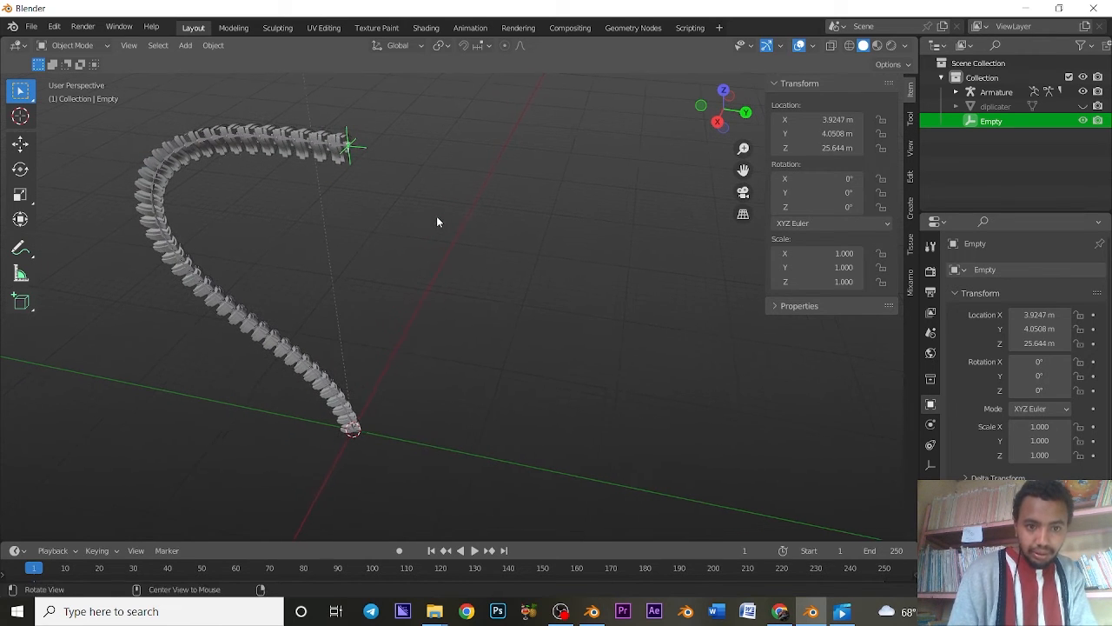
middle_drag(379, 441, 443, 360)
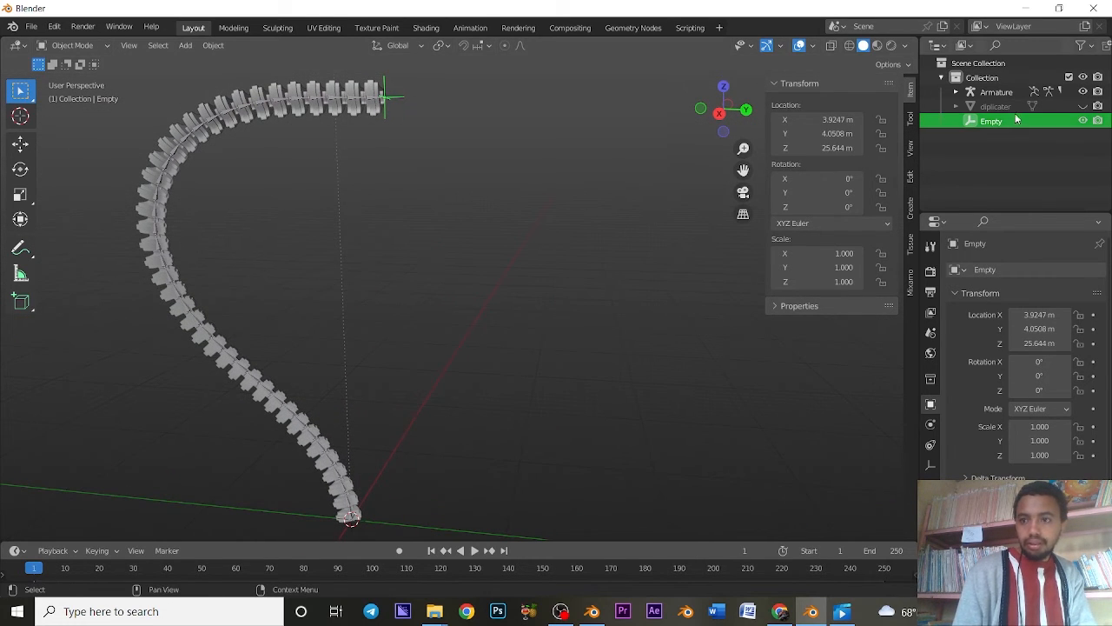
click(1083, 121)
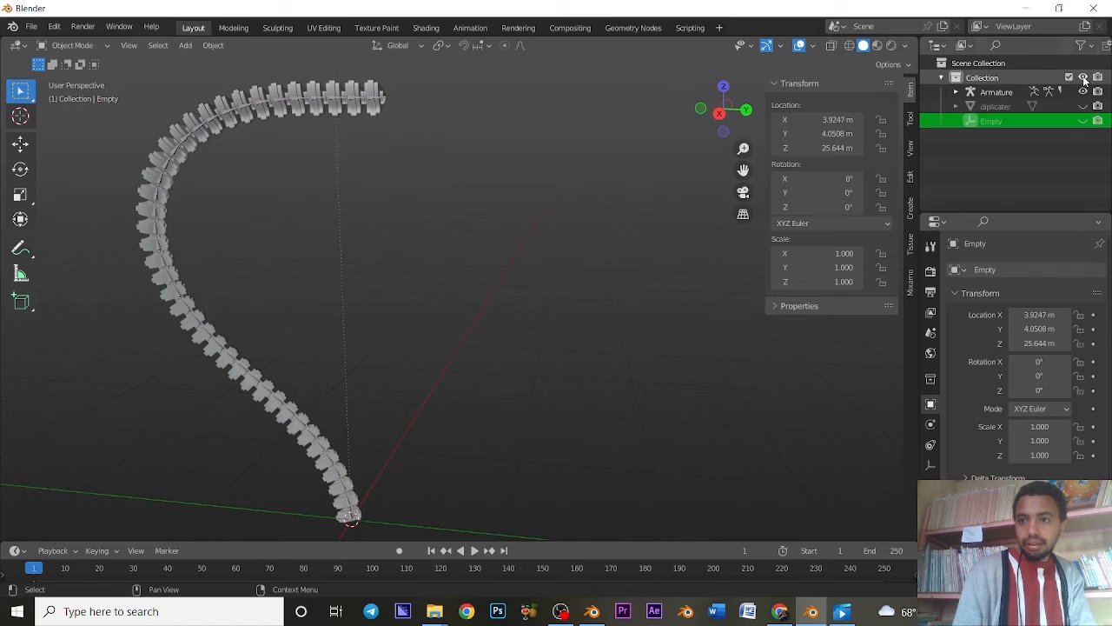
click(1083, 91)
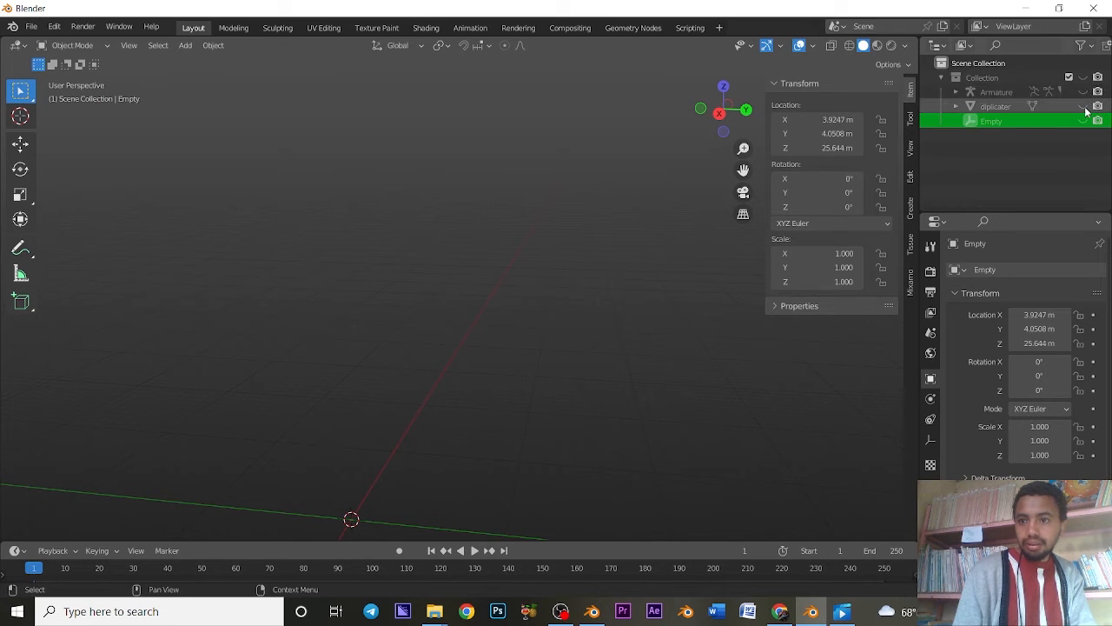
Step: Unhide the collection, the Armature and the Empty, and try hiding and revealing all objects together
click(1084, 78)
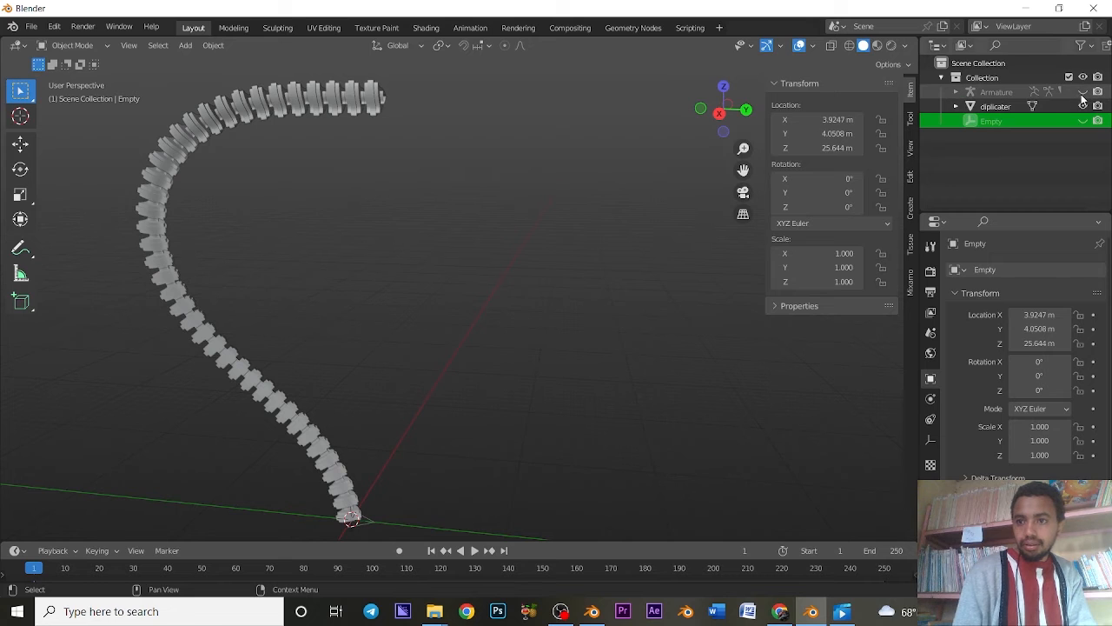
click(1083, 91)
click(1082, 121)
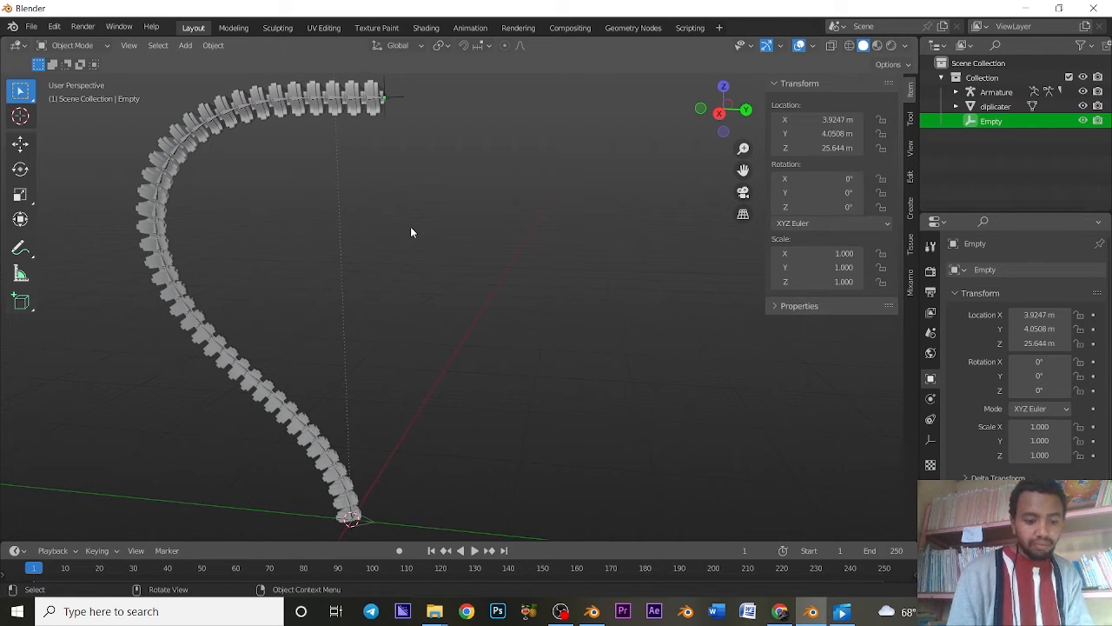
mouse_move(412, 232)
middle_down()
mouse_move(412, 218)
mouse_move(425, 248)
middle_up()
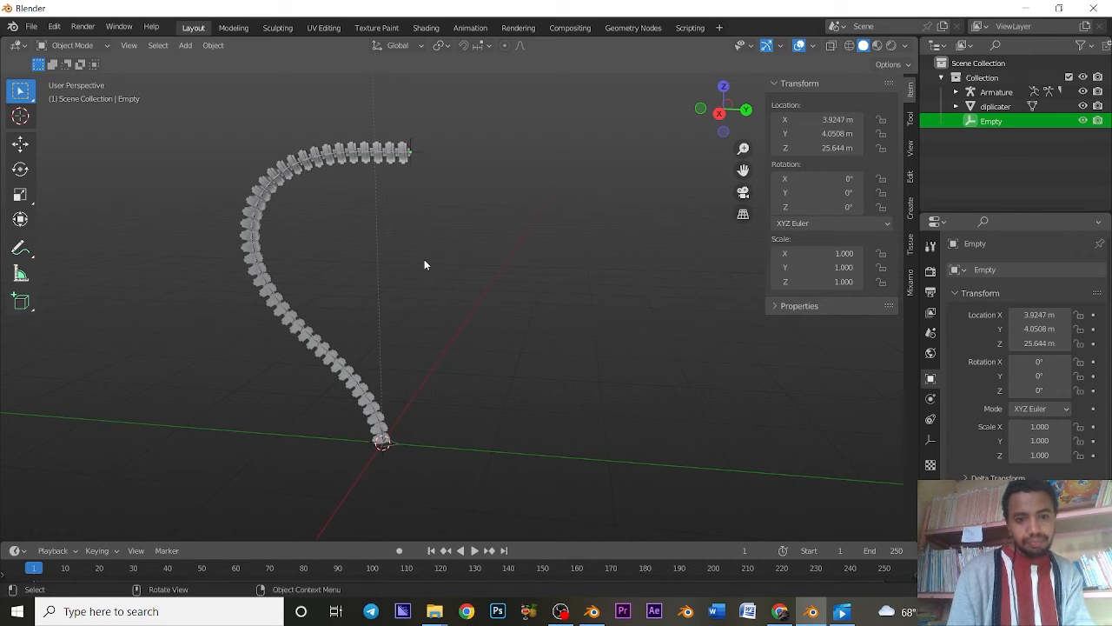
key(a)
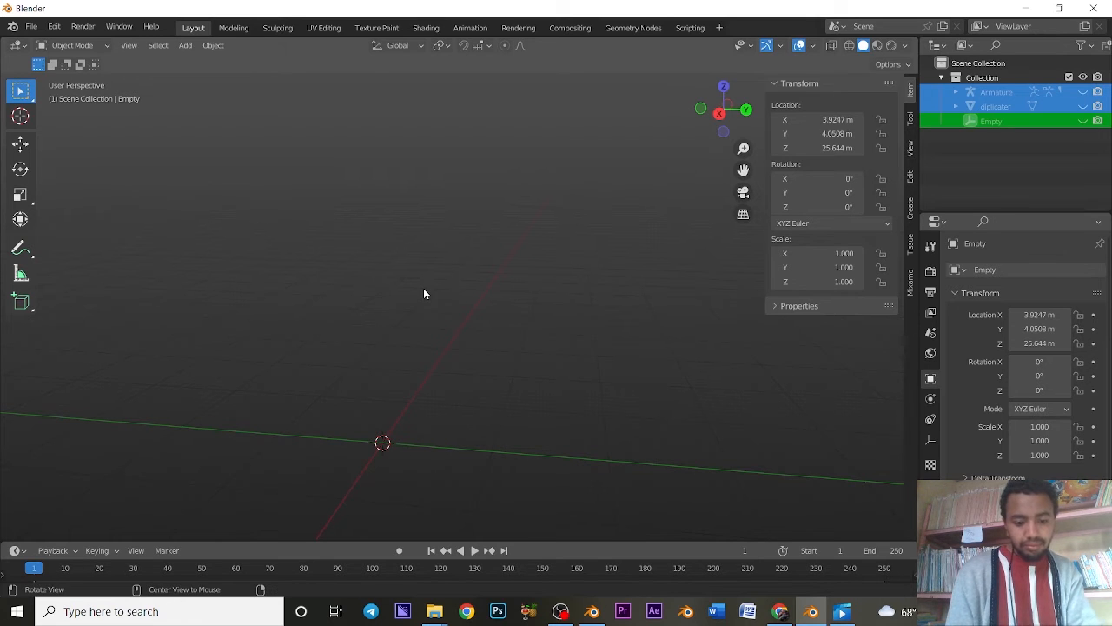
key(alt+h)
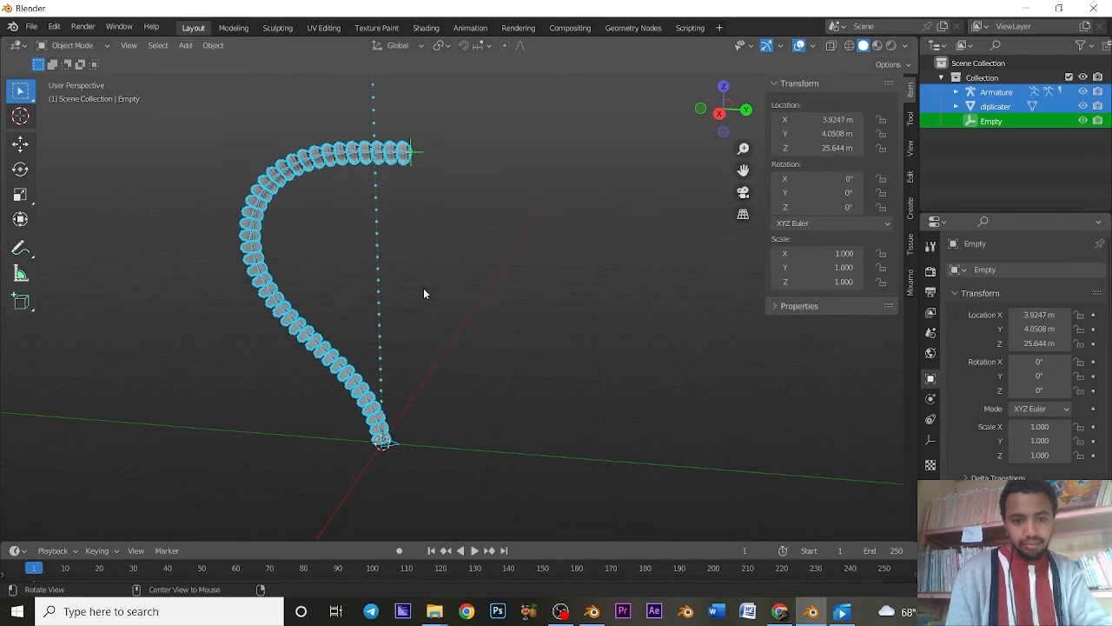
Step: Hide the Armature and the Empty, leaving only the diplicater object visible
click(395, 440)
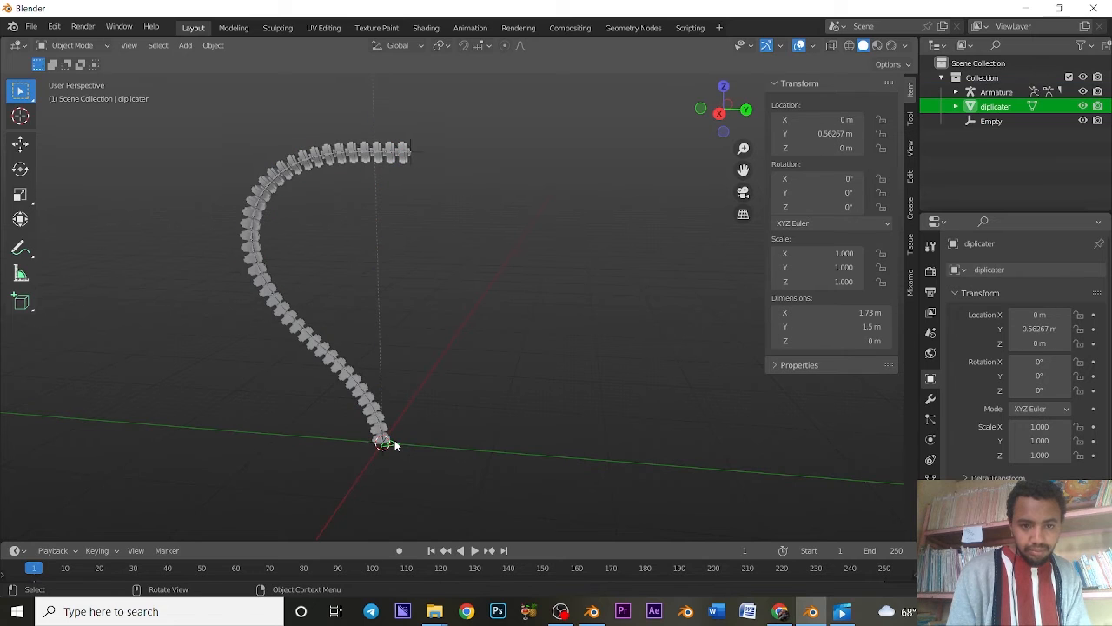
shift+click(395, 440)
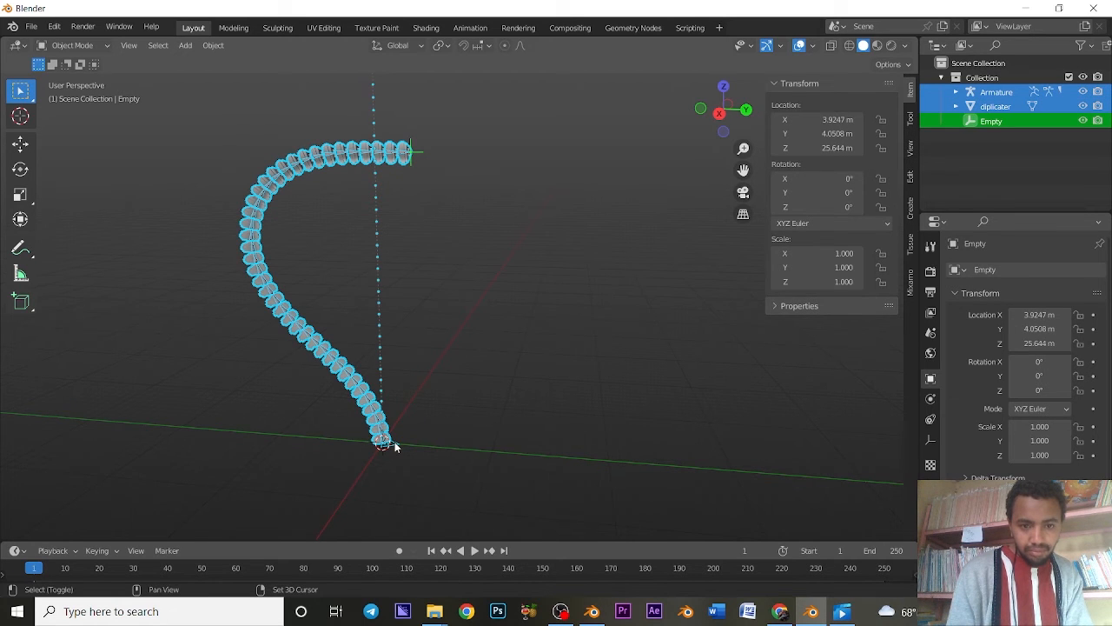
shift+click(395, 442)
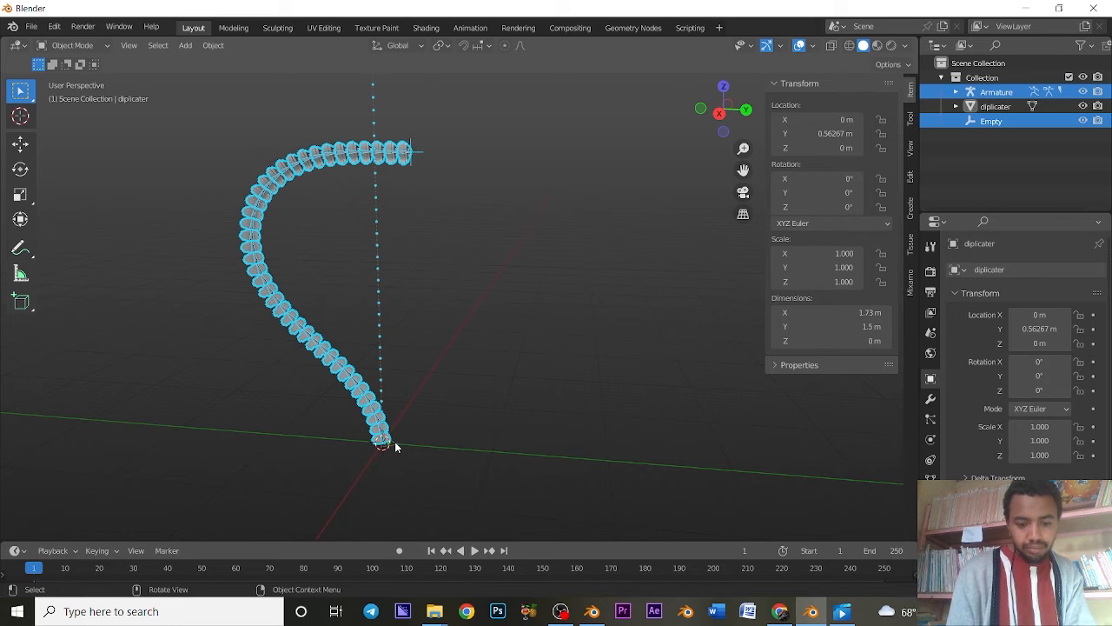
key(h)
middle_drag(395, 441, 537, 288)
Step: Add a 2 m plane at the origin and merge its vertices into a single vertex in Edit Mode
middle_drag(362, 332, 452, 408)
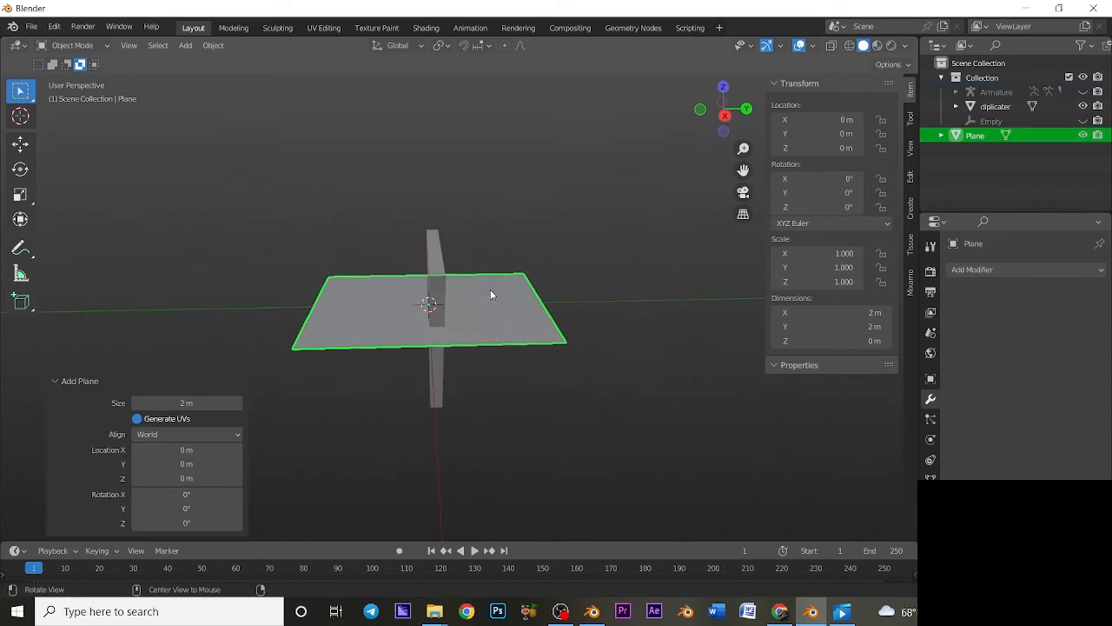
click(72, 46)
click(81, 77)
middle_drag(552, 276, 397, 251)
right_click(446, 289)
mouse_move(446, 367)
click(505, 361)
Step: Extrude the single vertex about 2.5 m along the Y axis and select the whole edge
key(e)
key(y)
click(685, 232)
shift+middle_drag(555, 286, 576, 258)
key(a)
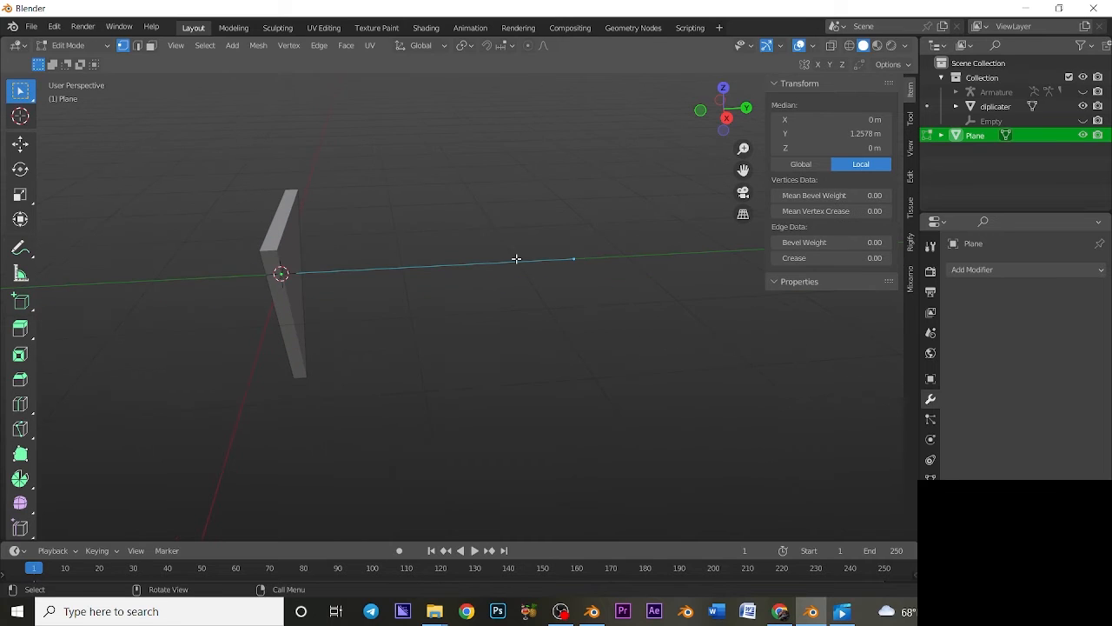
Step: Add a Skin modifier to the edge and turn on X-ray display
click(993, 270)
click(812, 499)
middle_drag(579, 322, 613, 248)
key(alt+z)
shift+middle_drag(566, 287, 579, 299)
Step: Try subdividing the skinned edge with one cut, and undo it
right_click(464, 303)
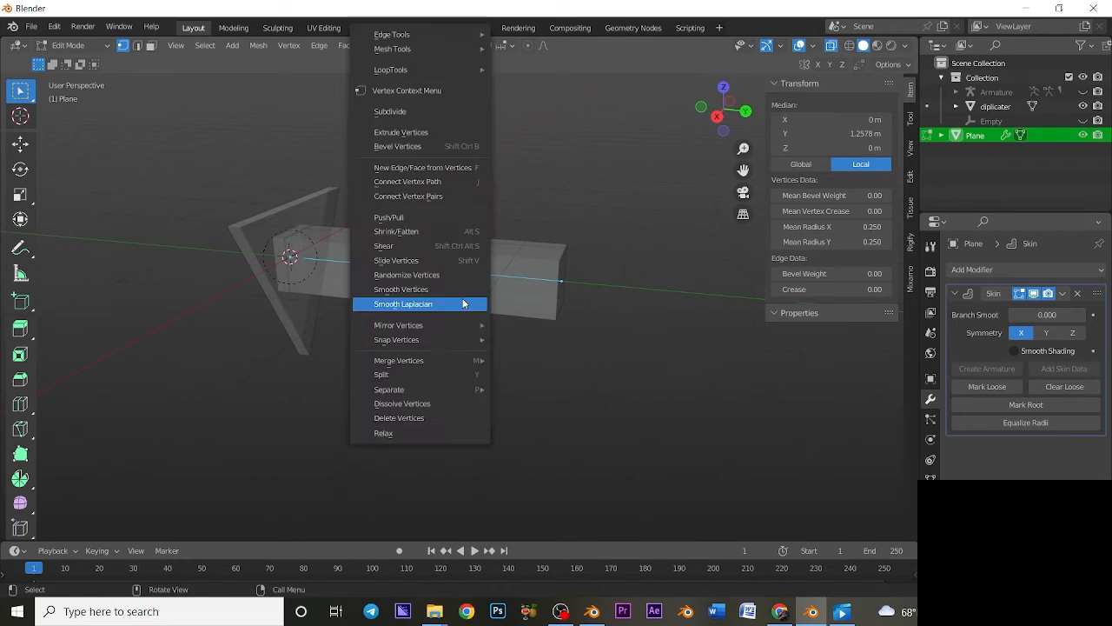
right_click(398, 268)
click(370, 110)
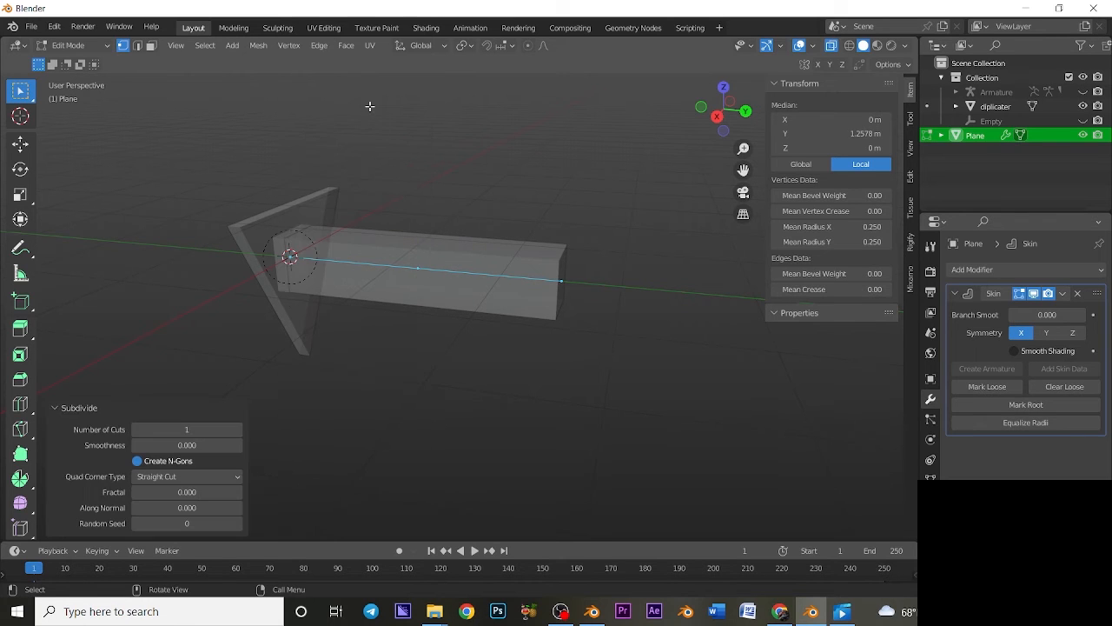
key(ctrl+z)
Step: Shrink the skin radius at the far vertex, and set the origin vertex's radius to X 0.500 and Y 0.050
click(566, 279)
drag(827, 242, 797, 226)
middle_drag(521, 291, 477, 337)
click(328, 205)
drag(815, 242, 839, 227)
Step: Raise the origin vertex about 0.31 m along Z, subdivide the edge once and return to Object Mode
middle_drag(589, 302, 641, 273)
key(g)
key(z)
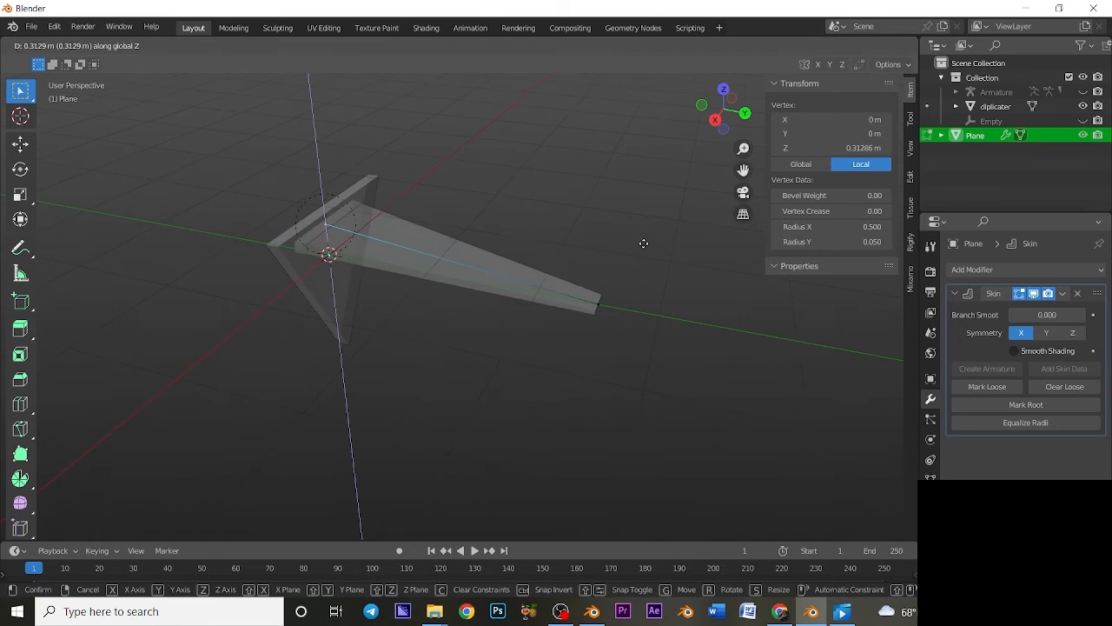
click(643, 243)
right_click(464, 266)
click(464, 259)
key(Tab)
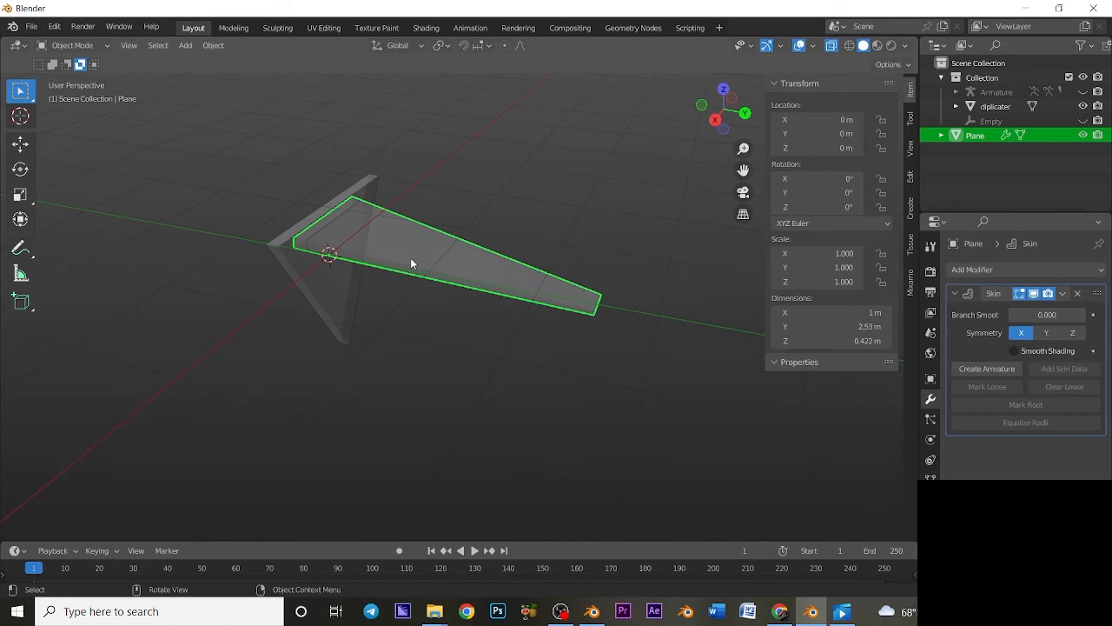
Step: Create an armature from the Skin modifier and switch it to Pose Mode
click(986, 369)
click(73, 45)
click(78, 97)
Step: Bend the claw finger around global X, rotating the base bone about 36.8° and bending the tip bone in two turns, the second about -31.8°
click(494, 271)
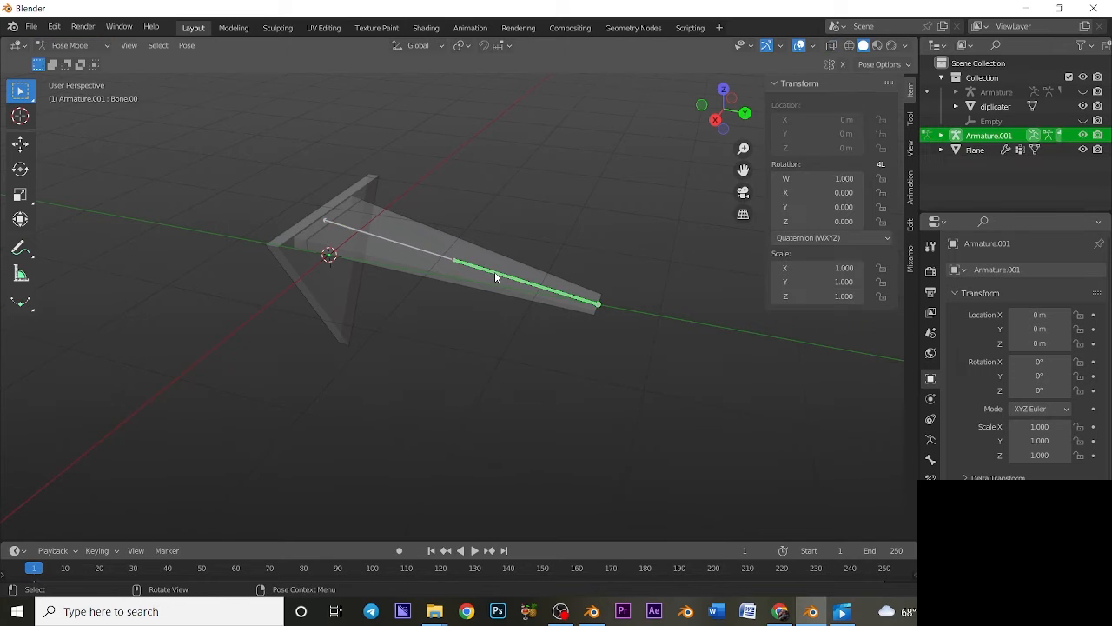
key(r)
key(x)
click(483, 292)
click(413, 245)
key(r)
key(x)
click(411, 185)
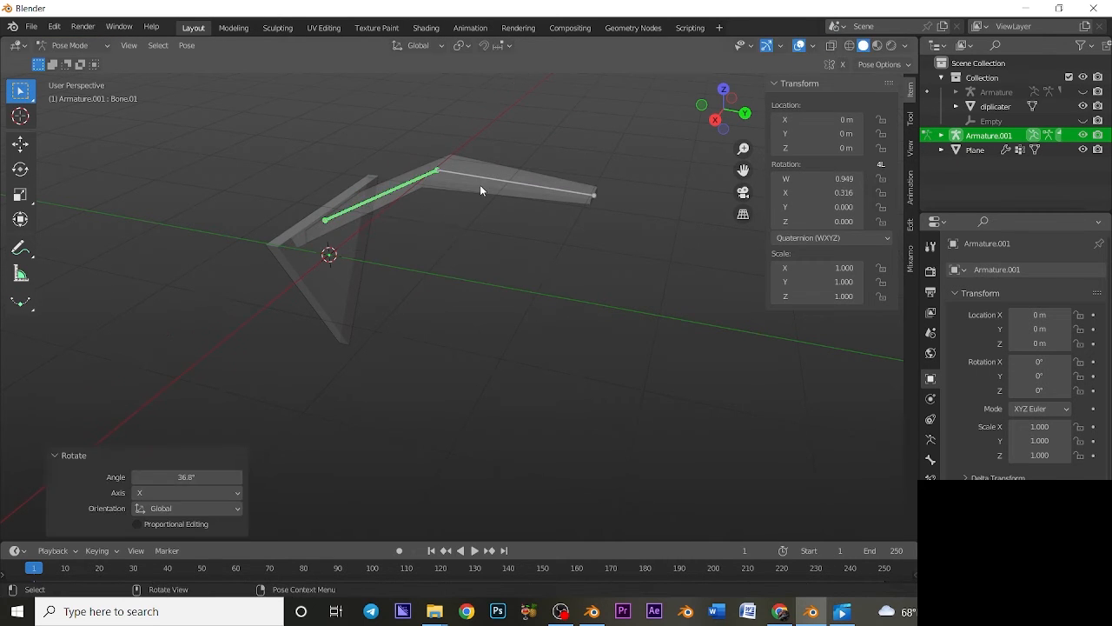
click(495, 180)
key(r)
click(495, 180)
middle_drag(457, 253, 558, 306)
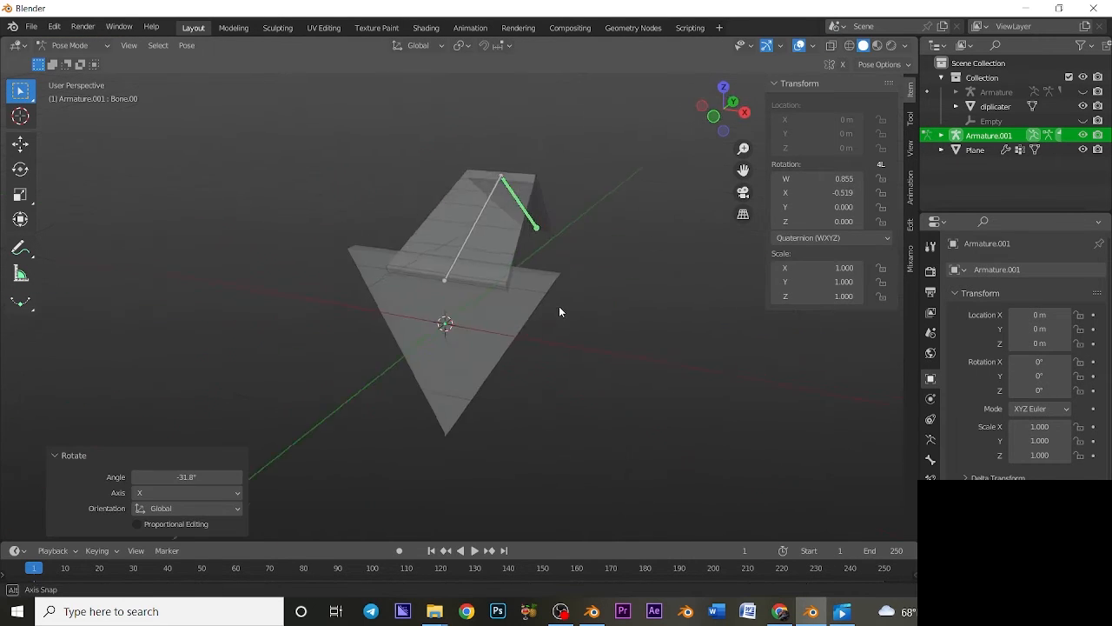
Step: Return to Object Mode, turn off X-ray display and move the finger's armature about 0.03 m along Y
key(Tab)
click(74, 45)
click(77, 62)
middle_drag(558, 254, 426, 242)
click(832, 46)
key(g)
key(y)
click(389, 259)
Step: Add an Array modifier with a count of 3 to the finger mesh
click(425, 243)
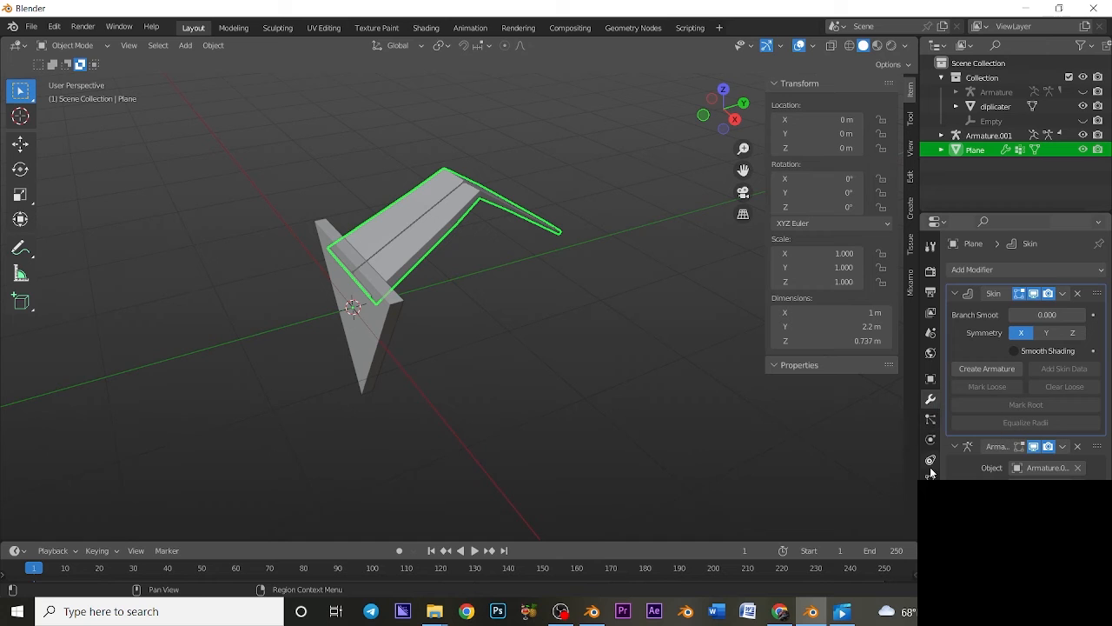
click(1026, 269)
click(852, 325)
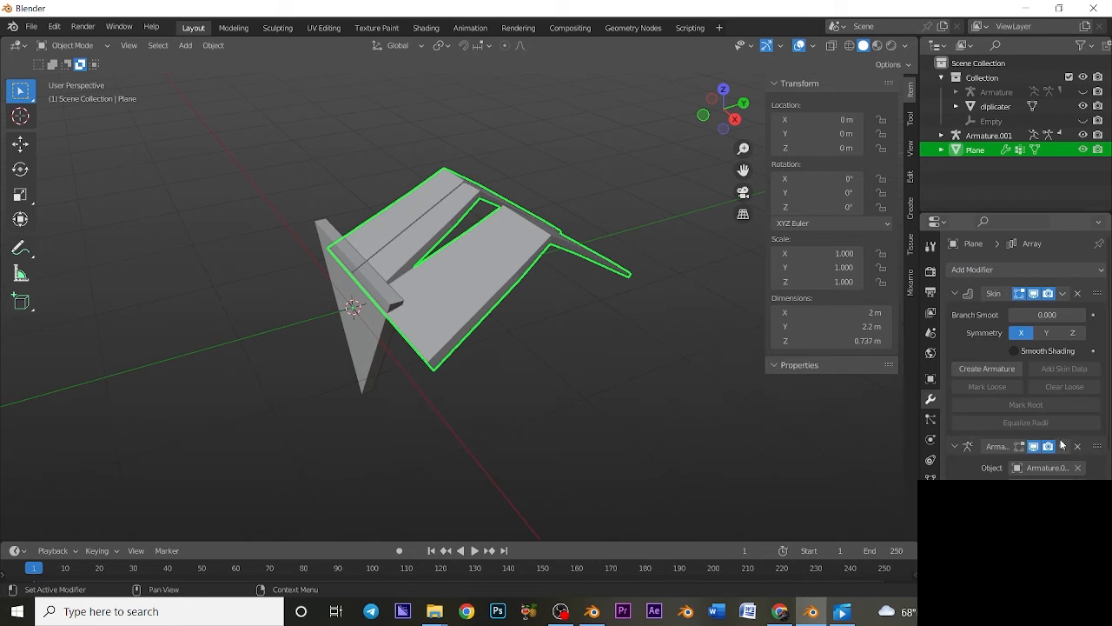
click(955, 293)
click(955, 313)
click(1081, 371)
middle_drag(492, 355, 561, 355)
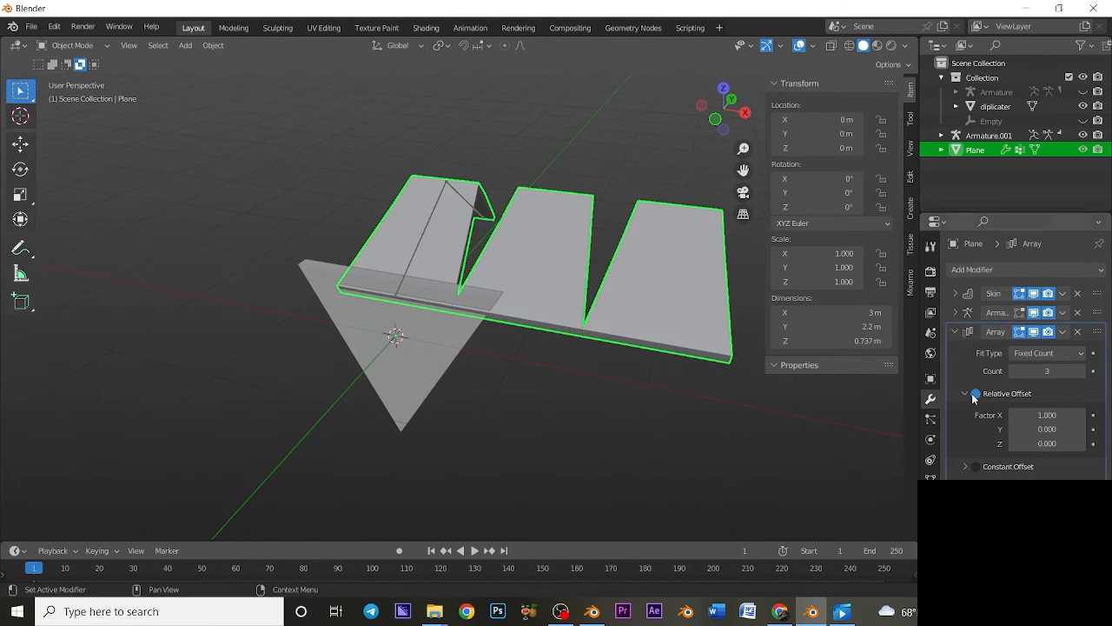
Step: Replace the array's relative offset with an object offset from diplicater, and apply all of diplicater's transforms
click(975, 395)
click(475, 343)
right_click(476, 346)
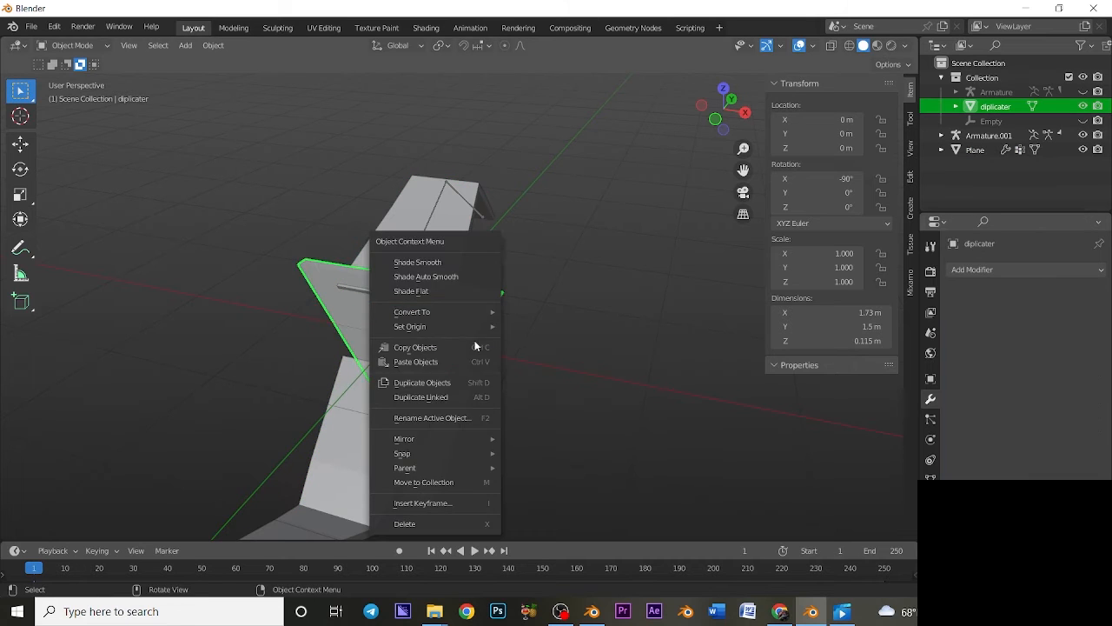
key(ctrl+a)
click(483, 364)
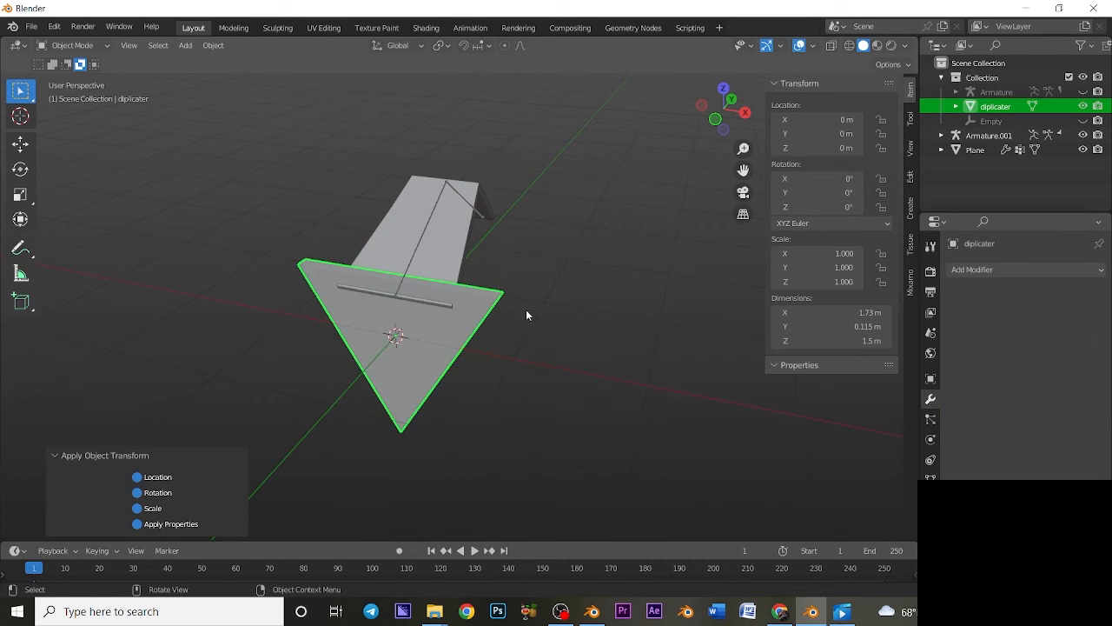
Step: Rotate diplicater around global Y to spread the three fingers evenly into a claw
middle_drag(470, 294, 409, 304)
key(r)
key(y)
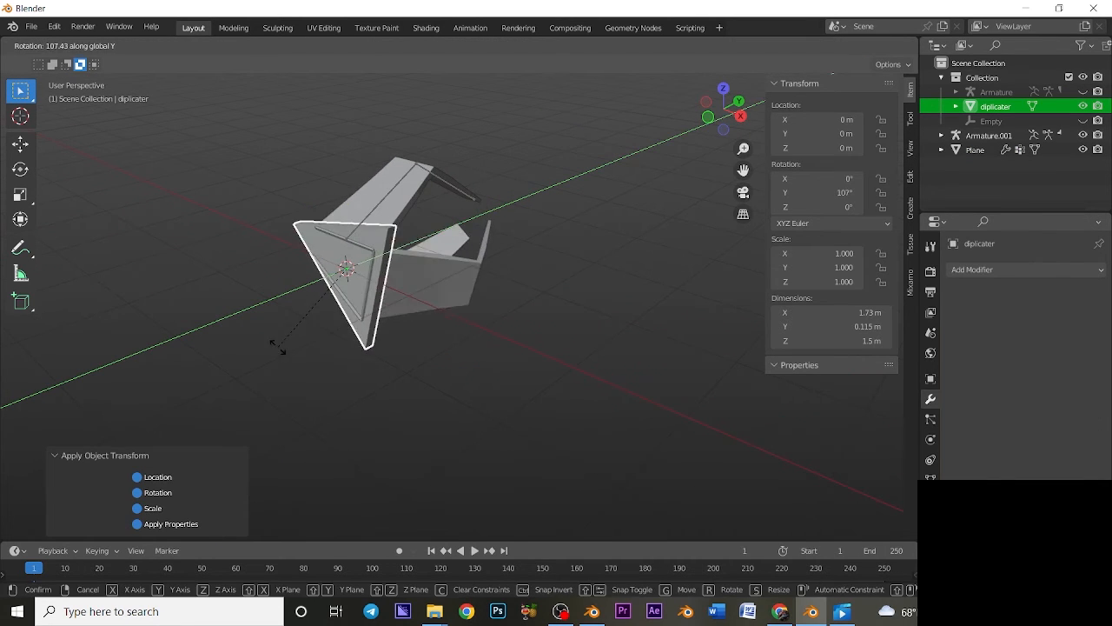
click(287, 342)
middle_drag(287, 342, 400, 215)
Step: Add inverse kinematics targeting a new empty to the finger's tip bone, and return to Object Mode
click(400, 213)
click(73, 47)
click(76, 93)
click(186, 46)
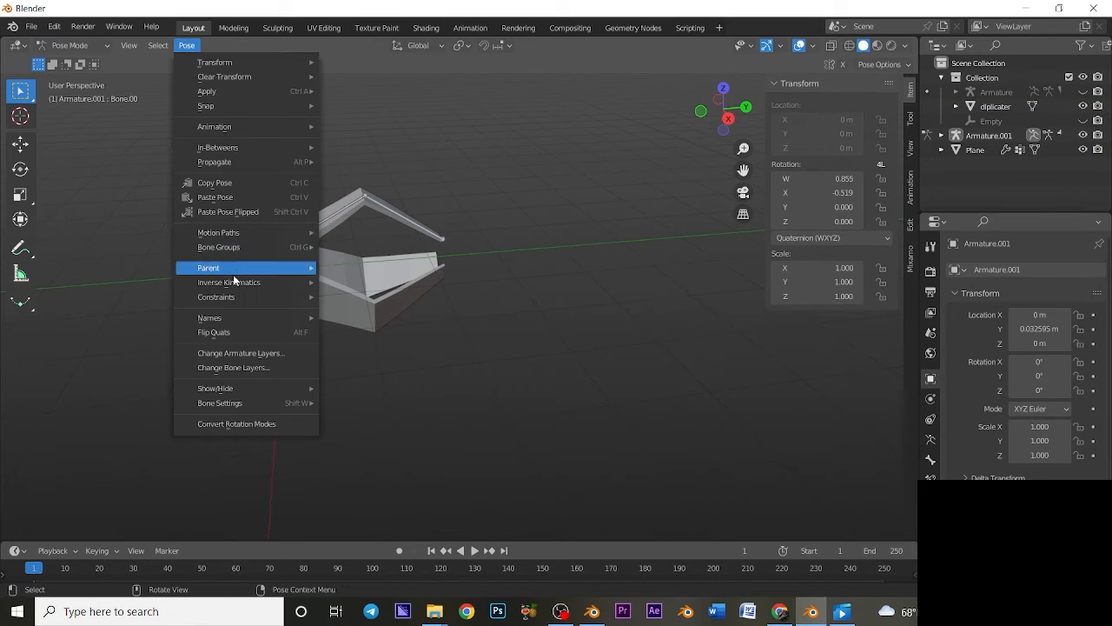
mouse_move(239, 280)
click(350, 286)
click(351, 286)
middle_drag(351, 286, 496, 260)
key(ctrl+Tab)
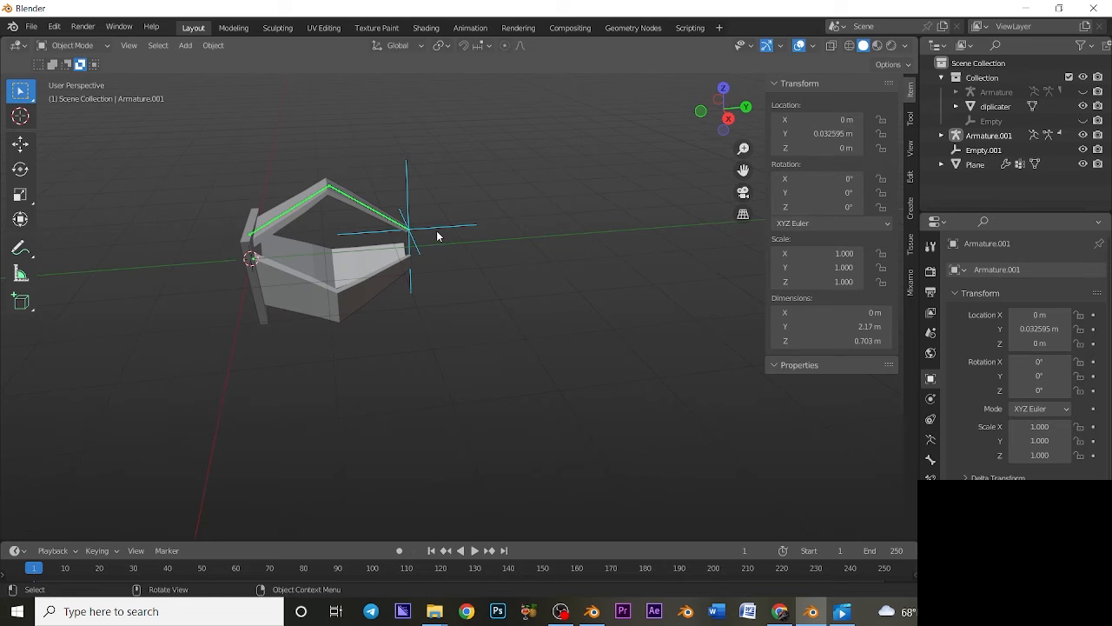
Step: Move the claw's IK empty about -0.13 m in X, -0.21 m in Y and 0.16 m in Z
key(g)
right_click(435, 193)
click(434, 227)
key(g)
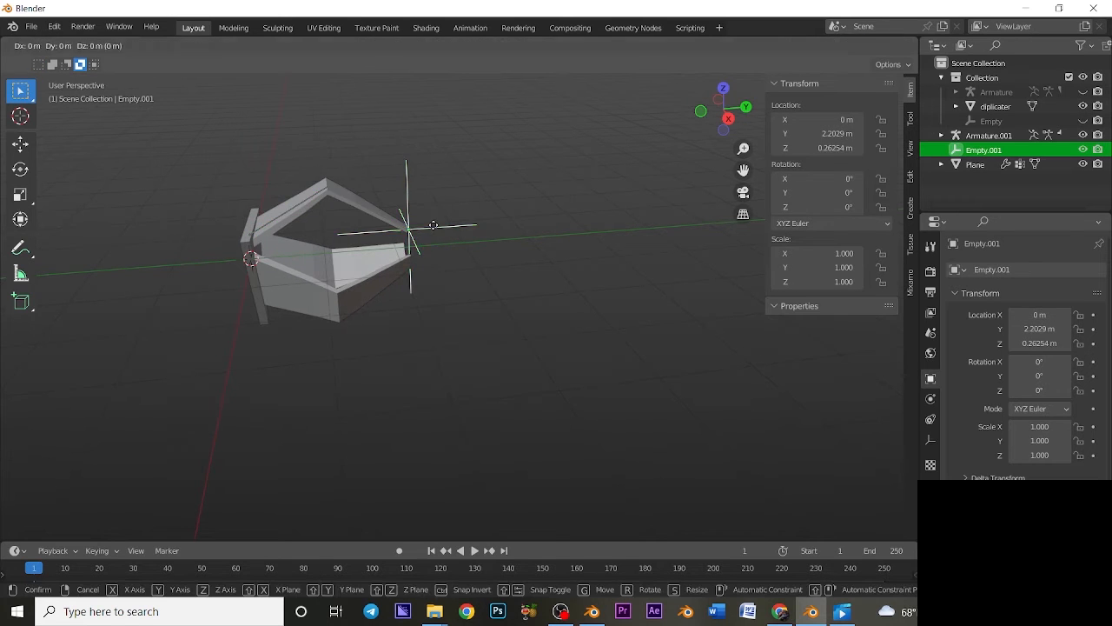
click(361, 244)
middle_drag(361, 243, 327, 235)
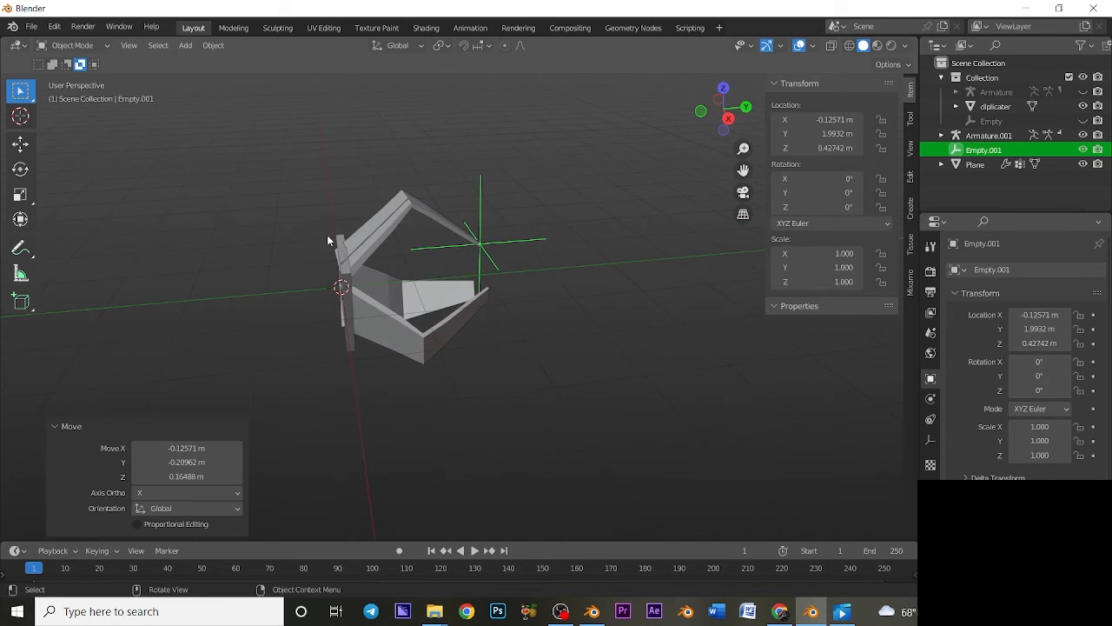
Step: Scale up the finger mesh, its armature and diplicater together, and move the IK empty about 0.6 m along Y
drag(326, 235, 507, 307)
key(s)
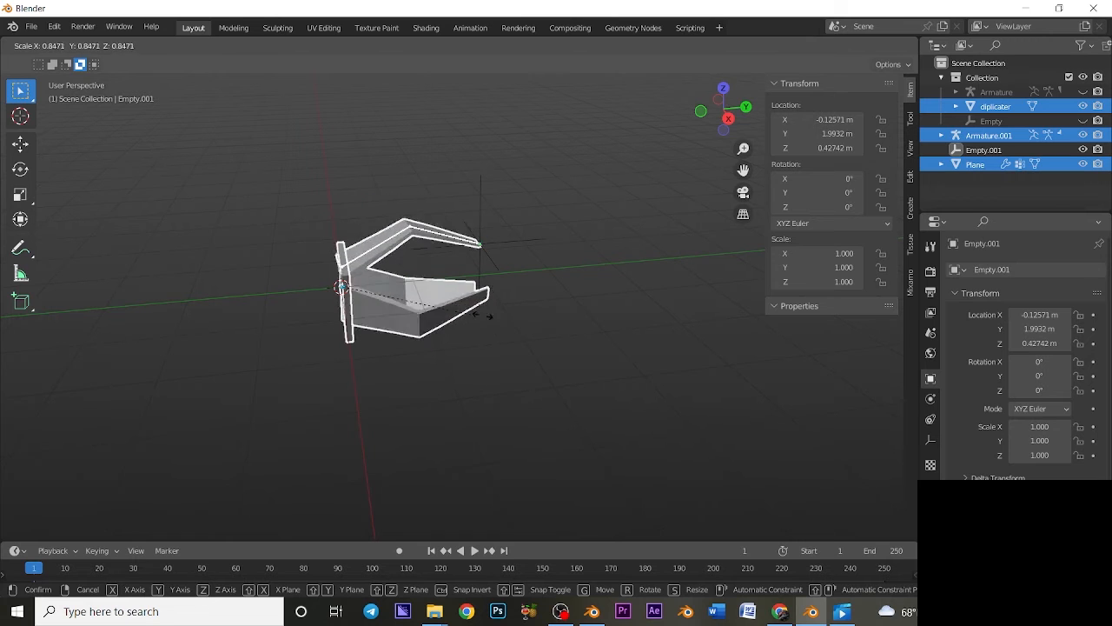
click(515, 239)
click(515, 240)
key(g)
click(556, 245)
middle_drag(556, 248, 487, 260)
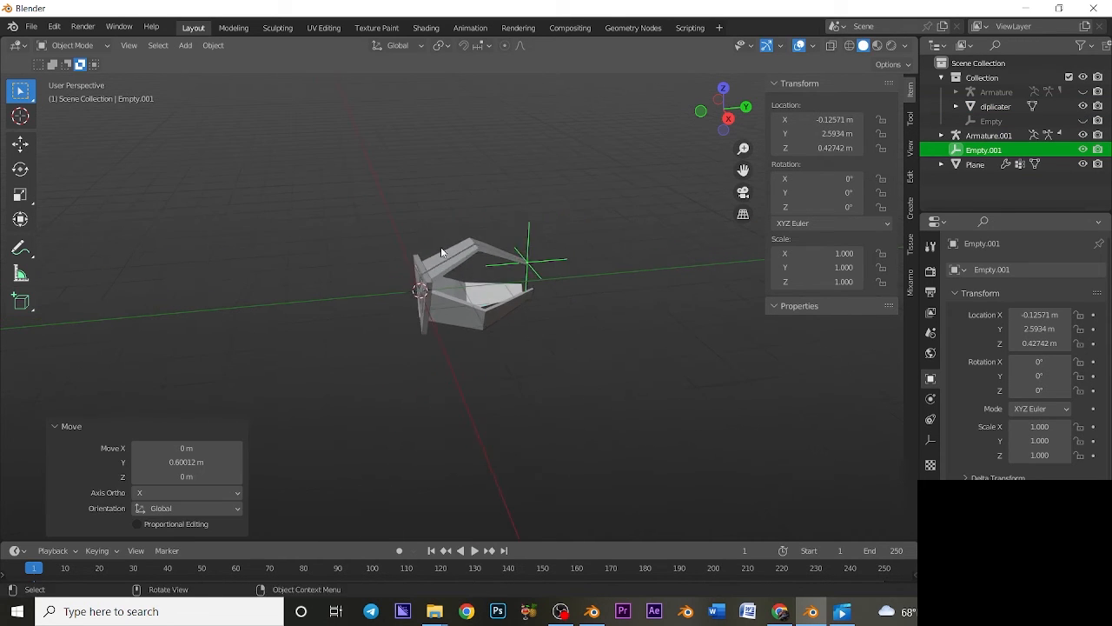
Step: Move the claw parts about -7.88 m and their IK empty about -8.17 m along the Y axis
drag(391, 187, 532, 317)
key(g)
key(y)
click(343, 359)
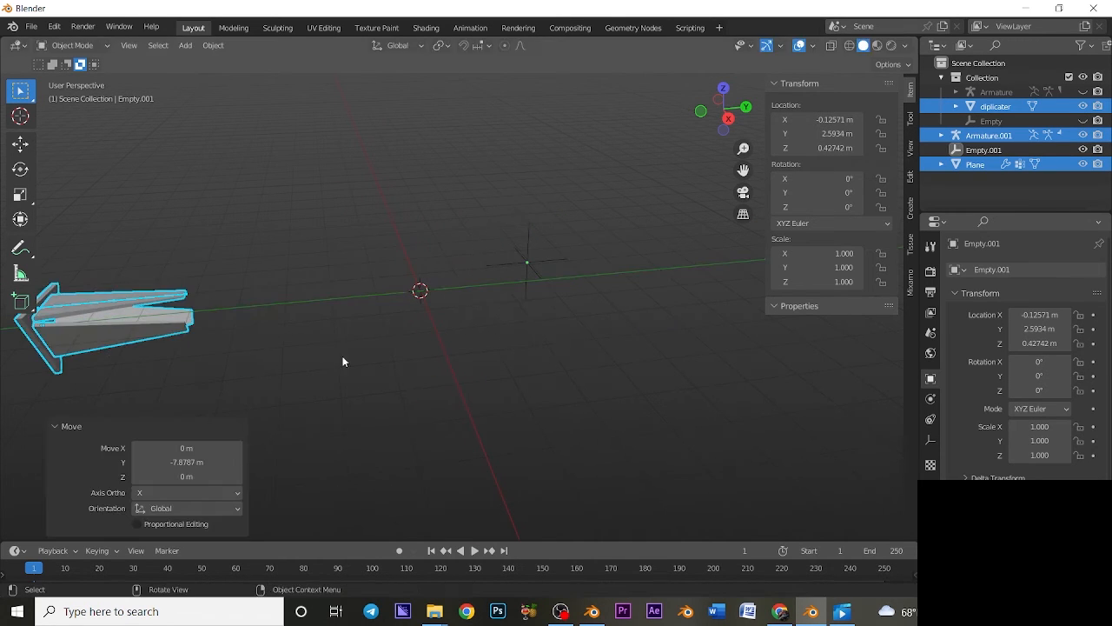
middle_drag(343, 360, 655, 252)
click(373, 310)
key(g)
key(y)
click(296, 324)
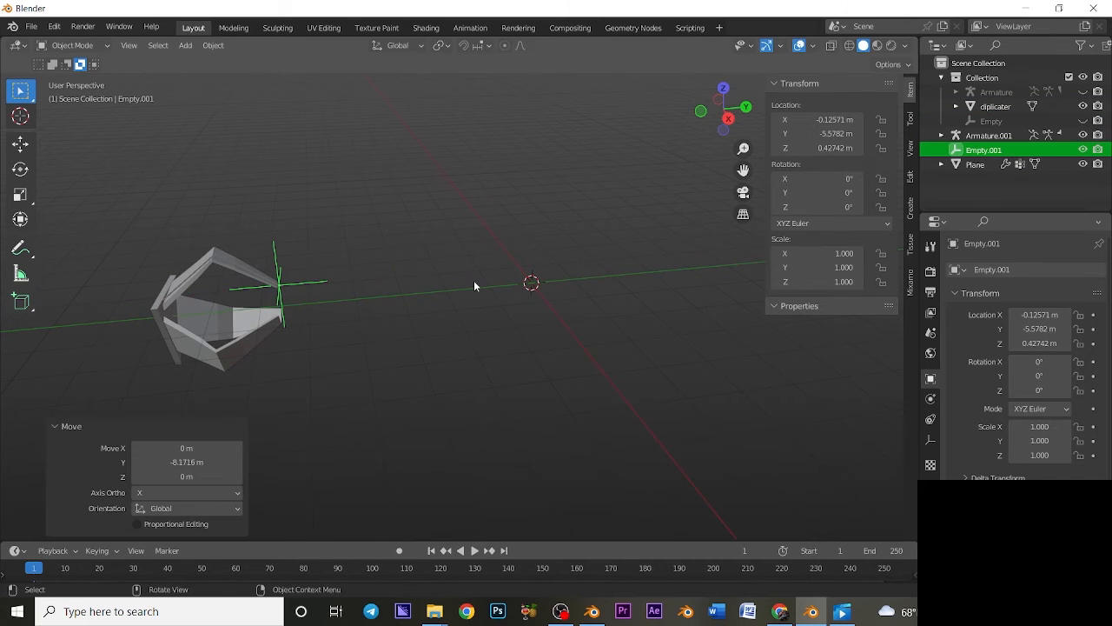
Step: Unhide the segmented arm's Armature and Empty beside the claw
middle_drag(474, 279, 491, 158)
scroll(495, 170, up, 8)
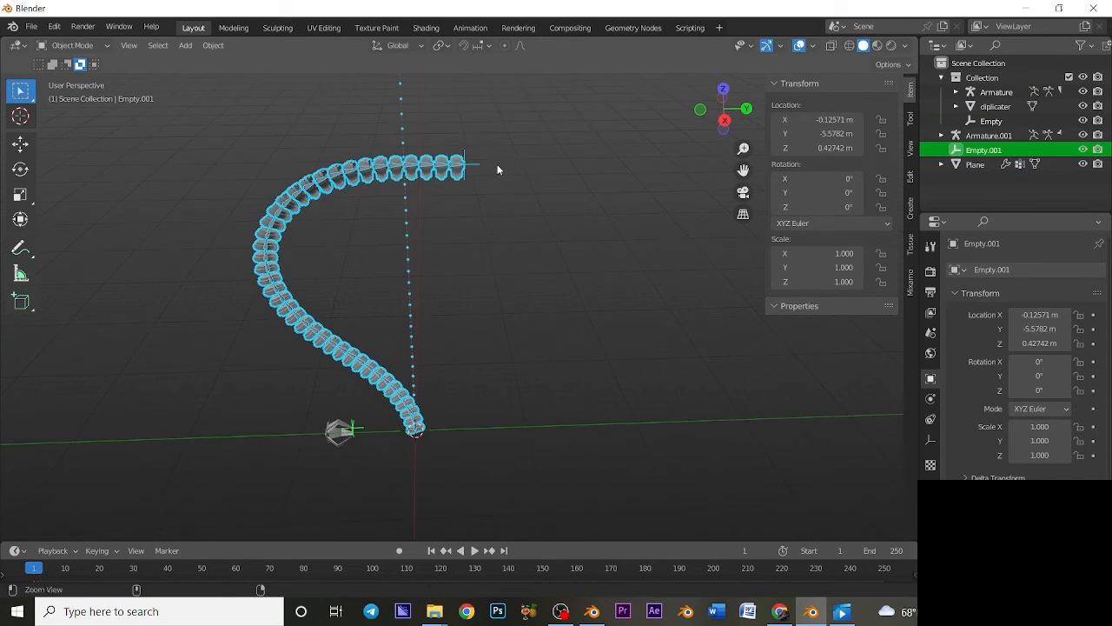
click(484, 241)
Step: Try moving the claw's IK empty to open the fingers, and cancel the move
key(shift+s)
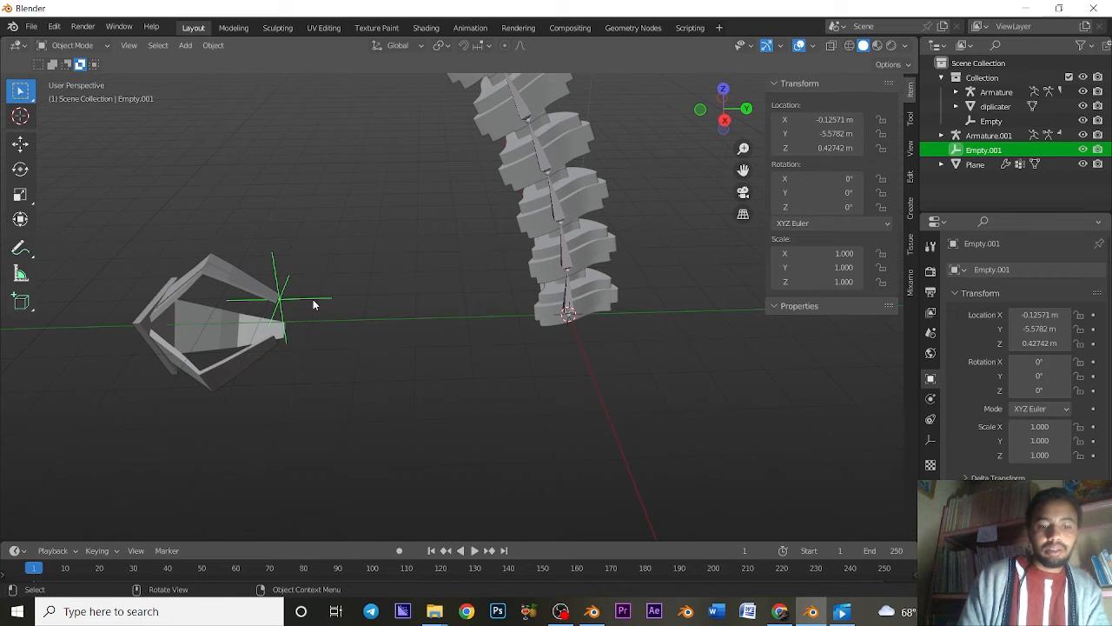
key(g)
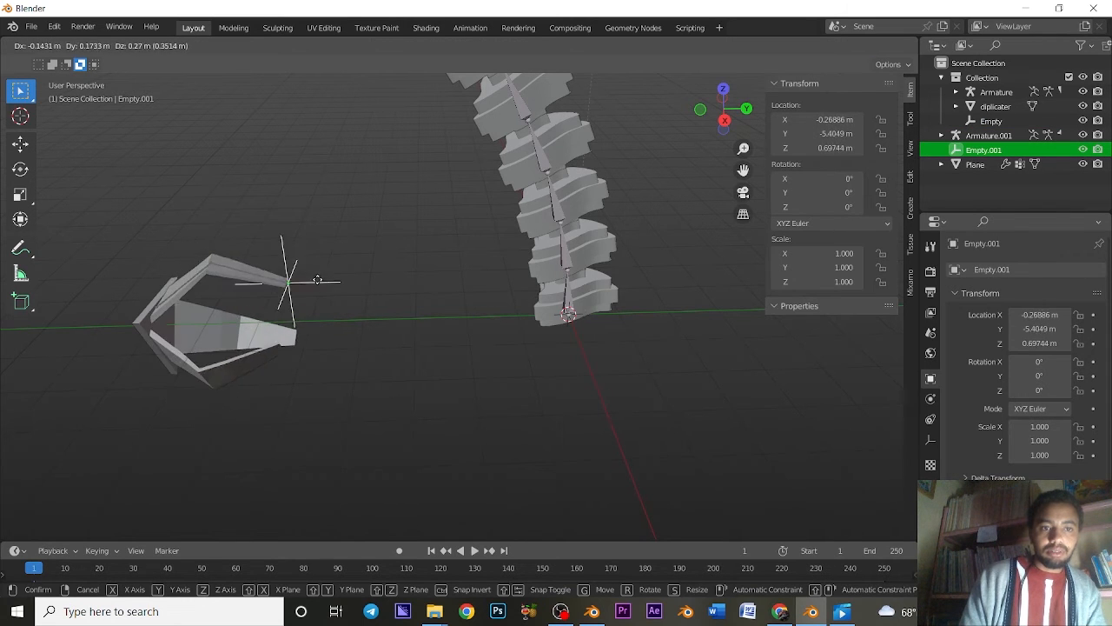
click(304, 290)
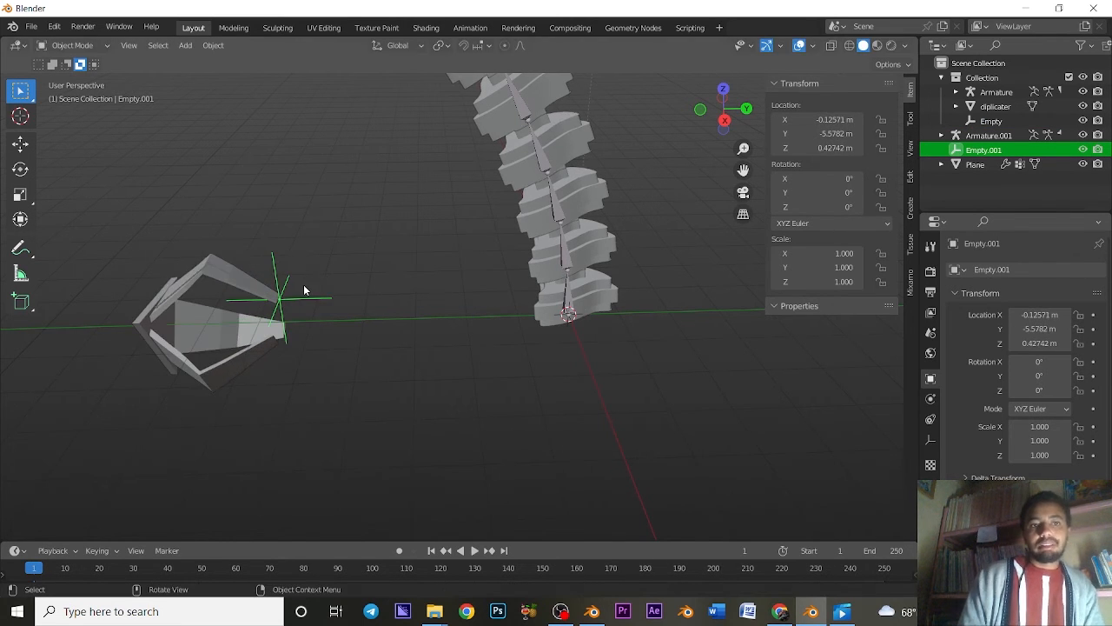
Step: Select the Empty at the free end of the segmented arm and snap the 3D cursor to it
shift+middle_drag(367, 284, 417, 292)
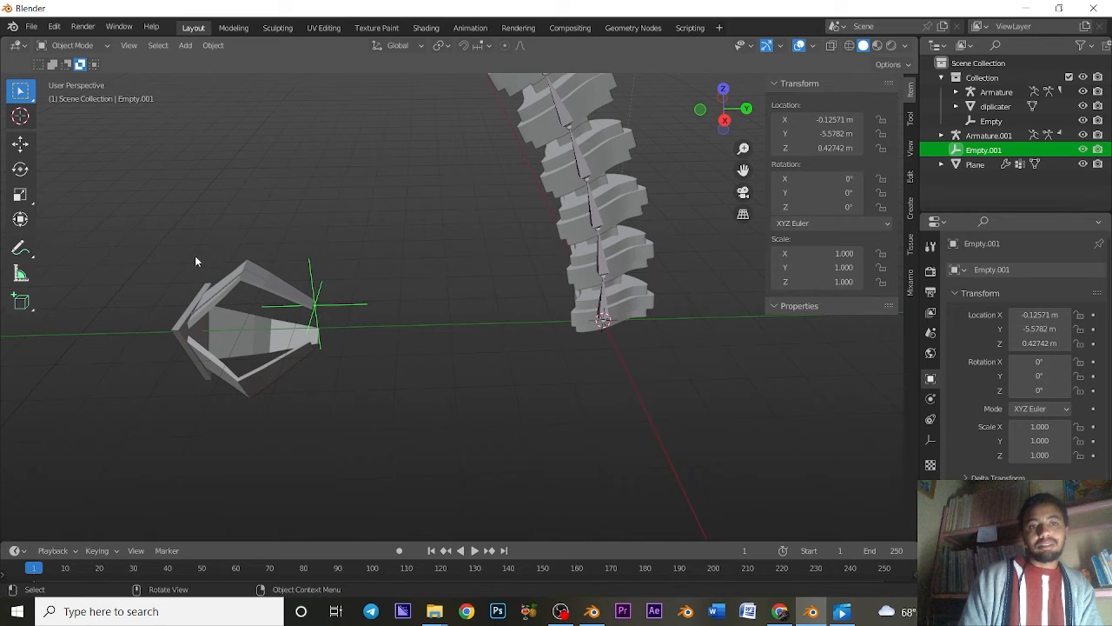
shift+middle_drag(431, 240, 330, 5)
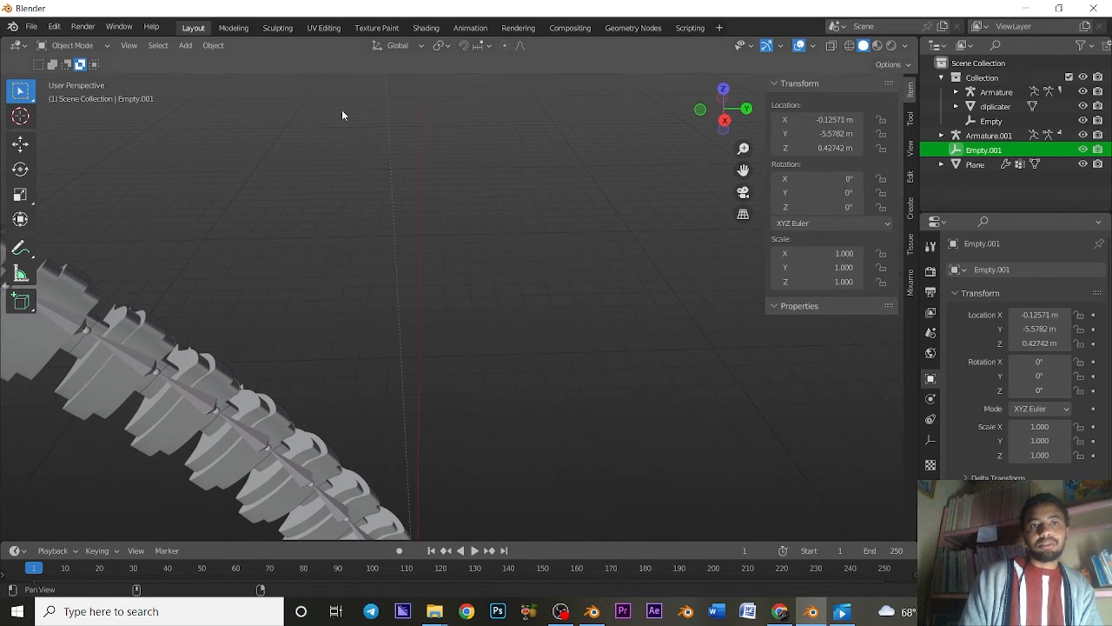
shift+middle_drag(343, 127, 401, 327)
scroll(431, 419, down, 4)
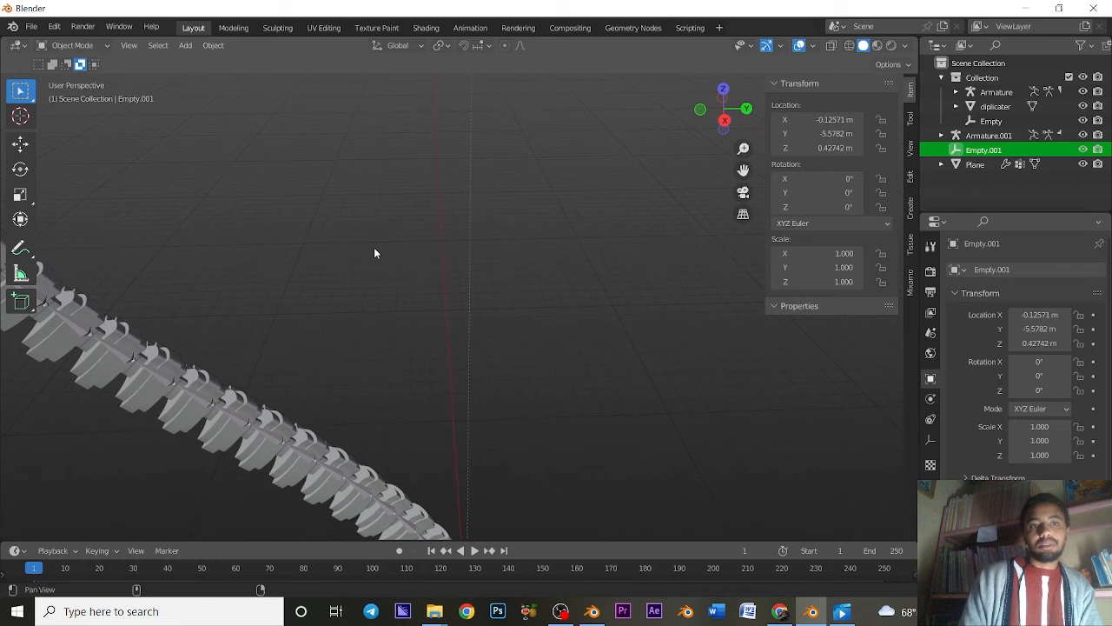
shift+middle_drag(373, 247, 289, 370)
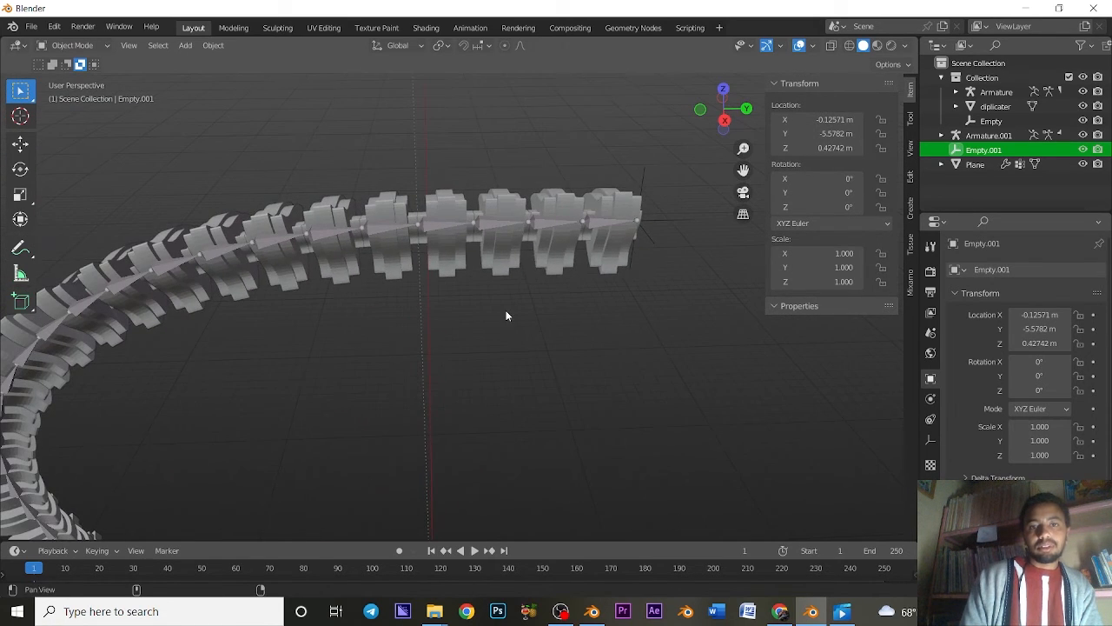
shift+middle_drag(505, 316, 396, 320)
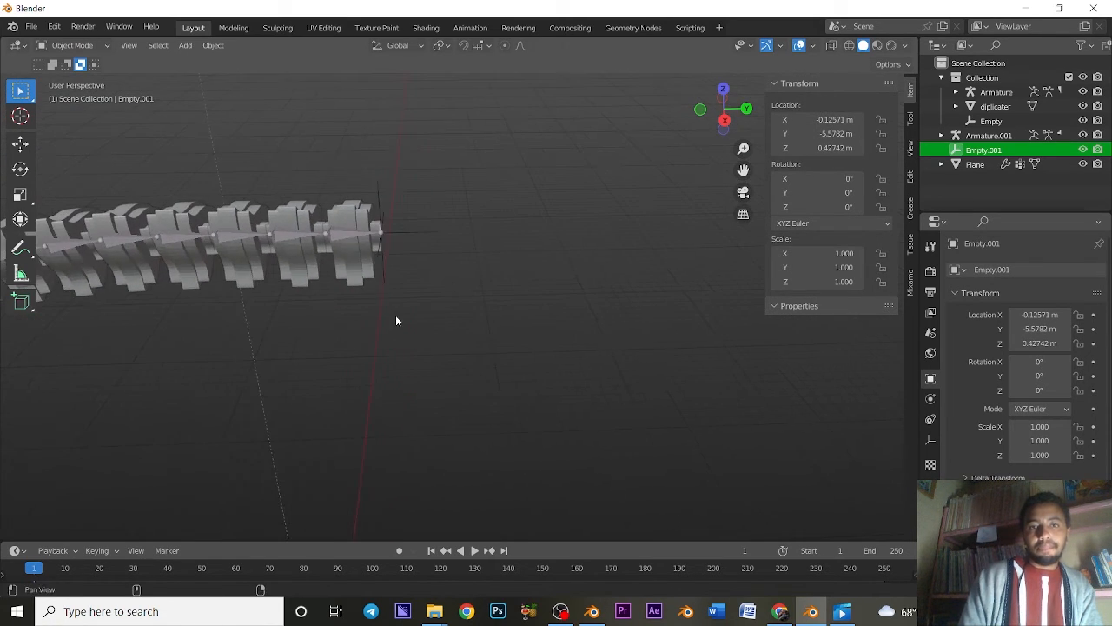
click(410, 235)
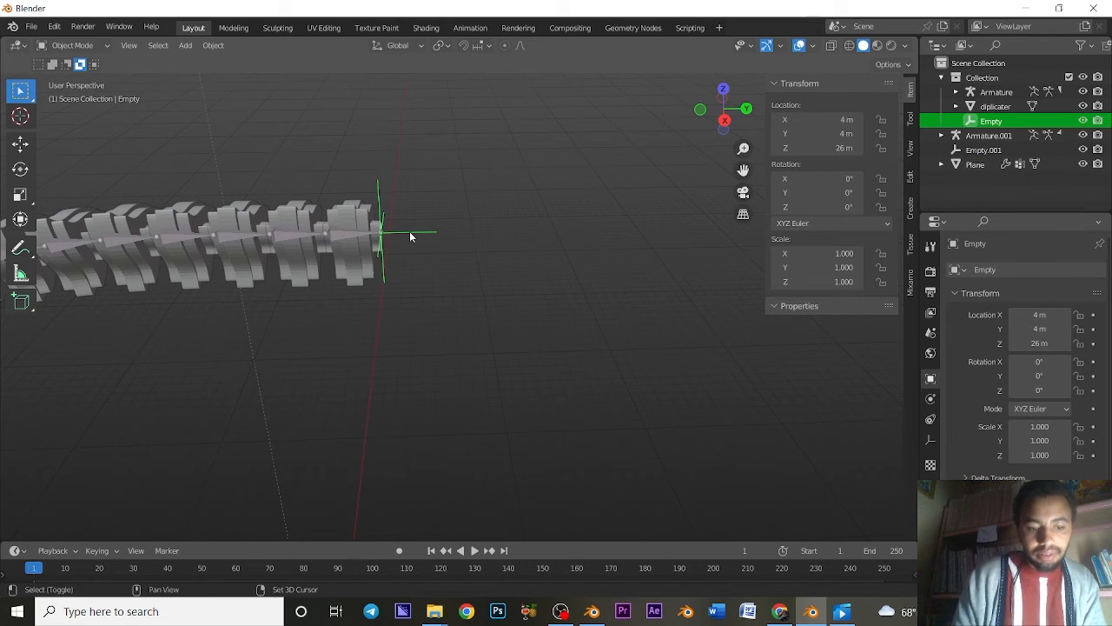
key(shift+s)
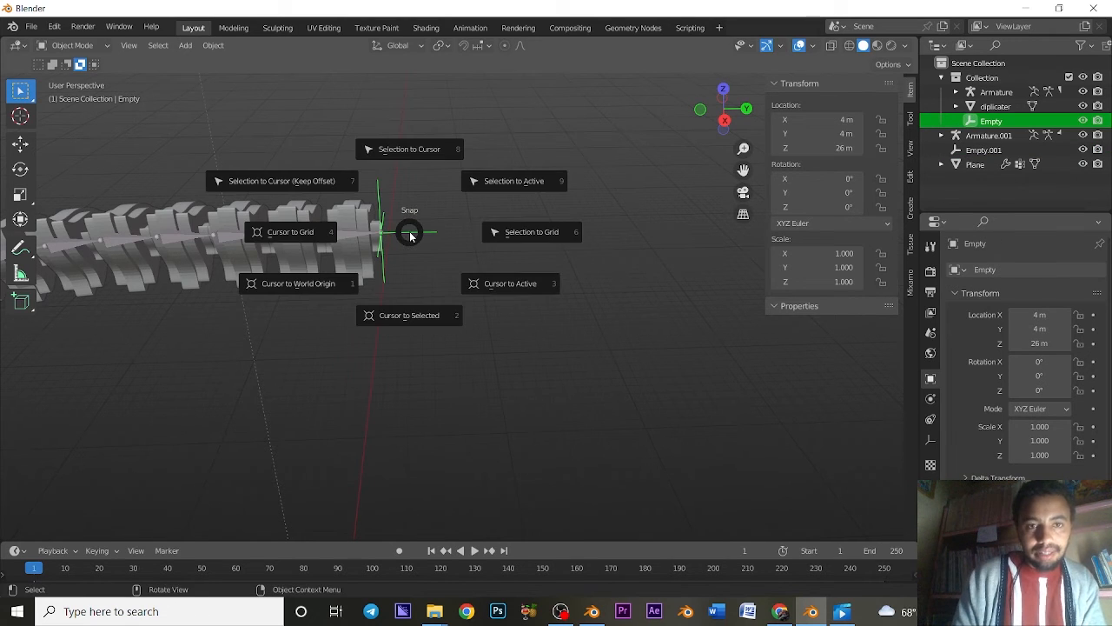
click(418, 319)
Step: Select all the claw parts with their armature and IK empty, and snap the selection to the 3D cursor
shift+middle_drag(414, 323, 455, 196)
ctrl+middle_drag(455, 196, 464, 279)
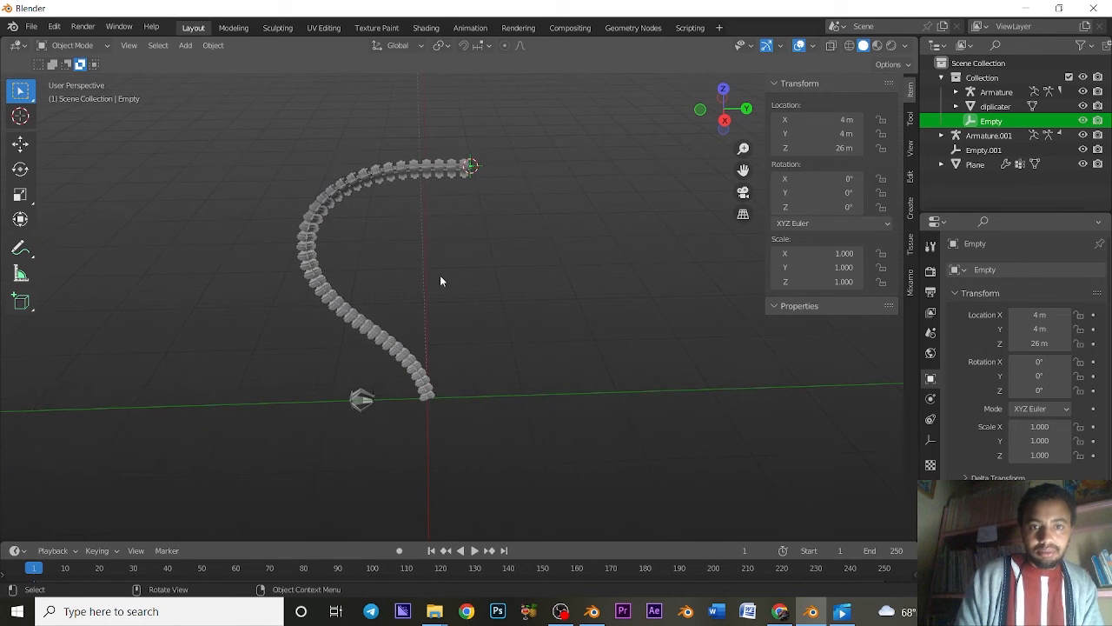
drag(319, 381, 389, 426)
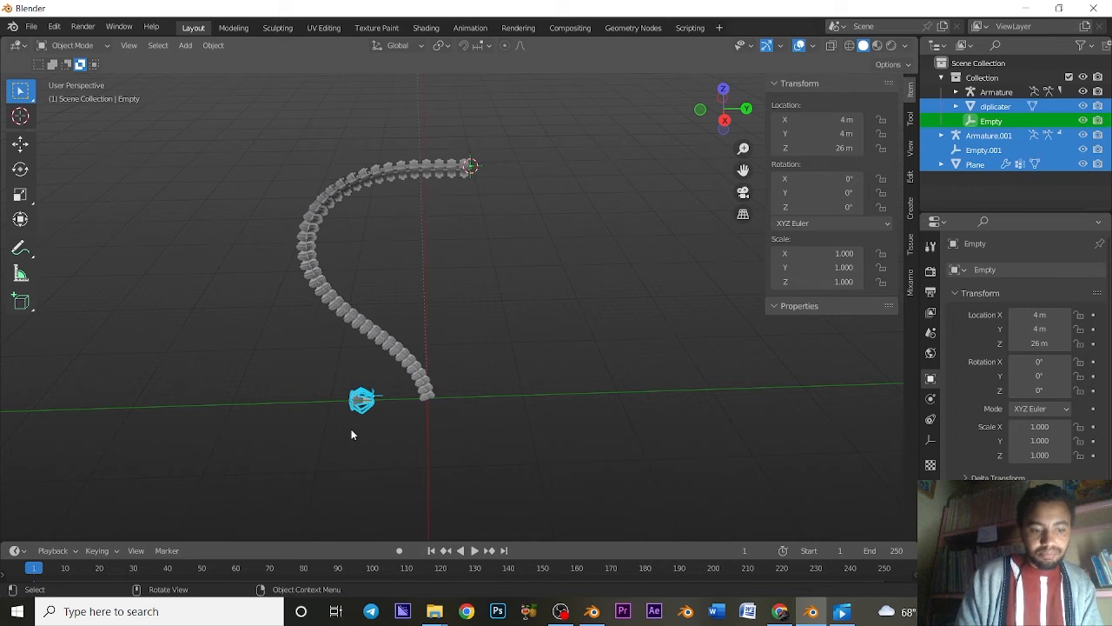
key(shift+s)
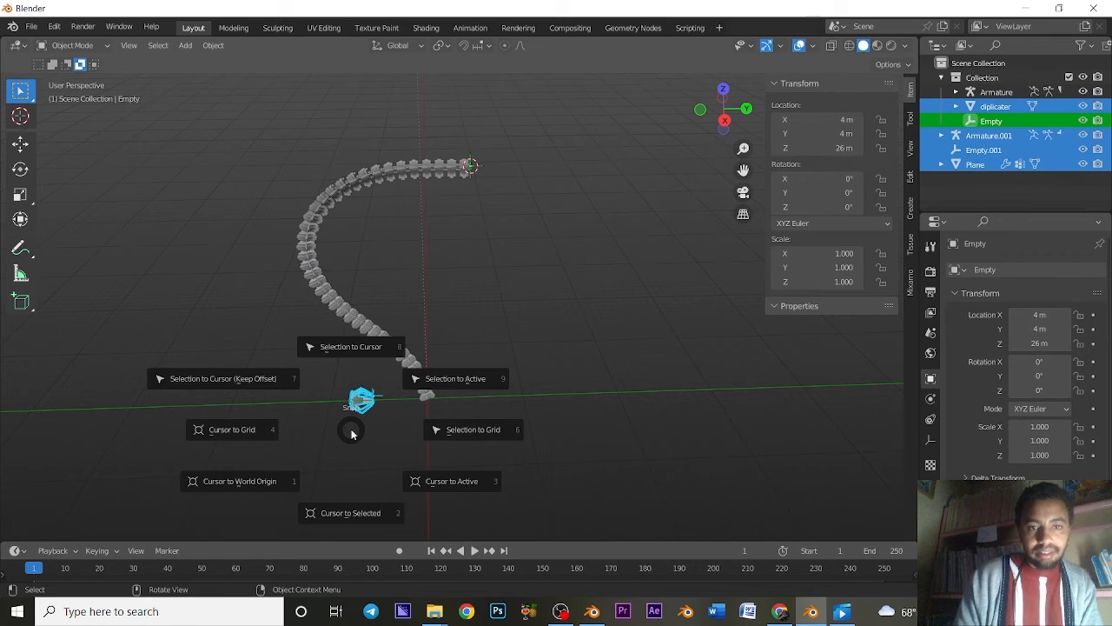
click(348, 347)
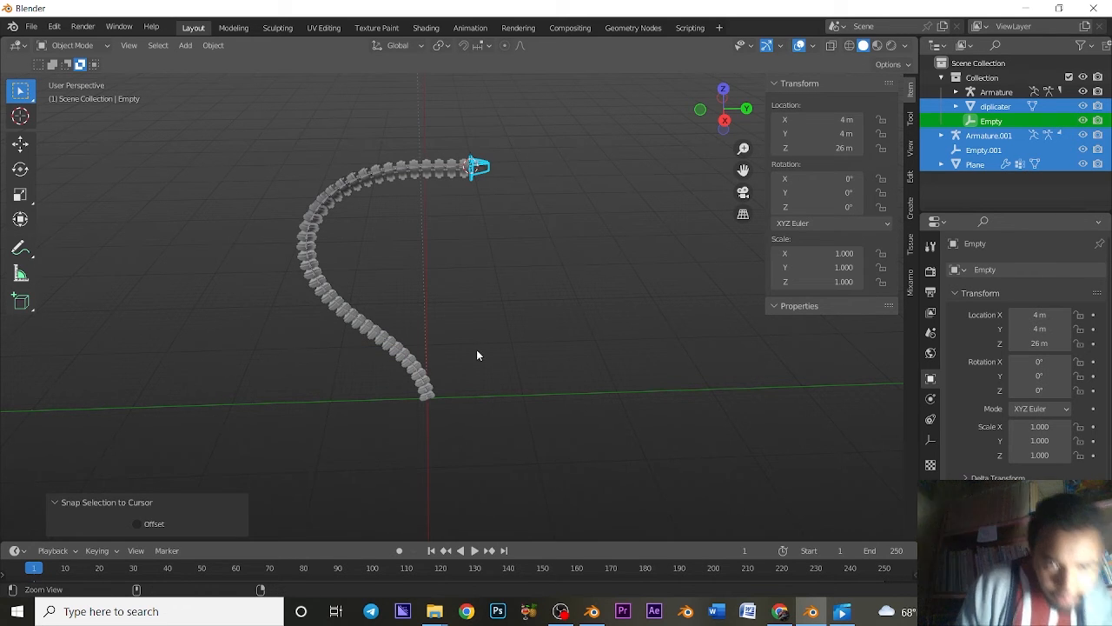
ctrl+alt+drag(476, 350, 475, 297)
shift+middle_drag(475, 297, 418, 389)
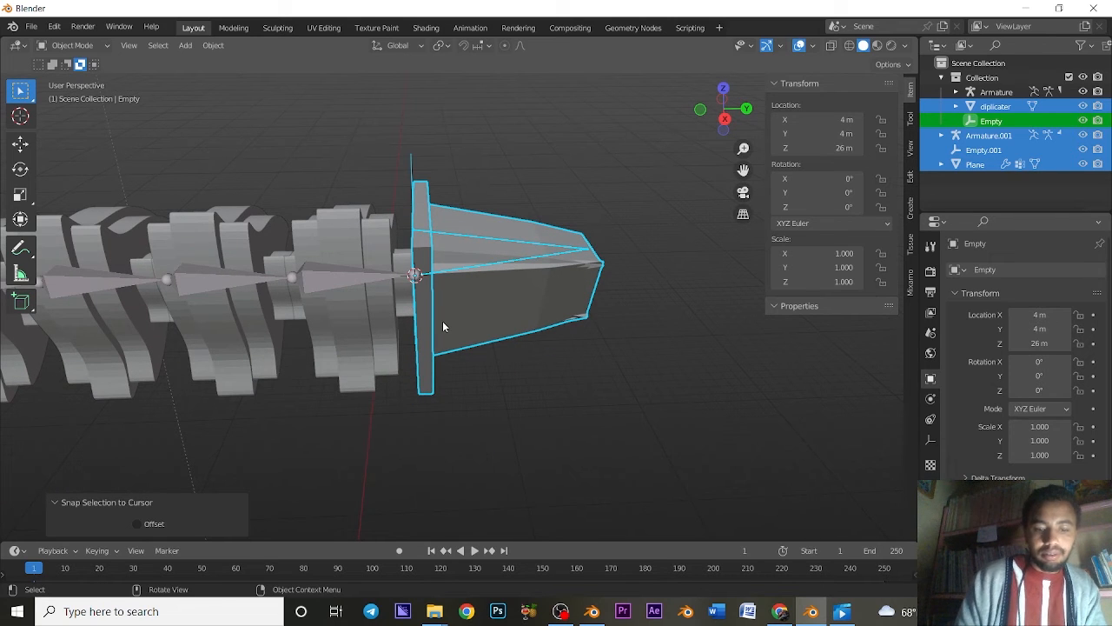
key(g)
key(y)
key(y)
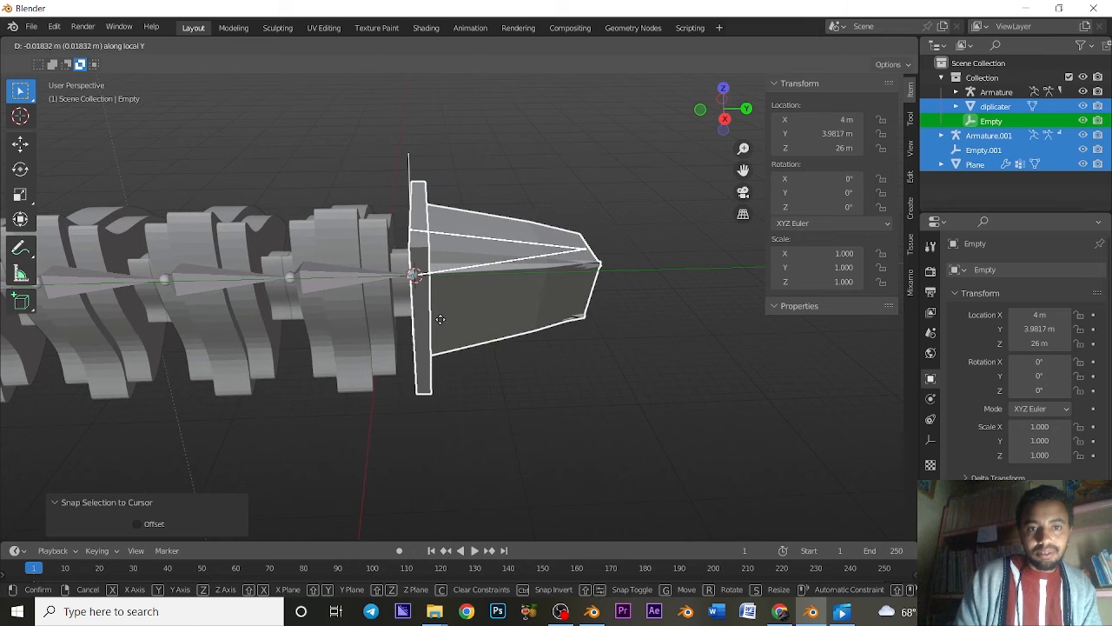
key(Escape)
Step: Enable X-ray display so the overlapping claw parts at the arm's end can be seen through
drag(477, 197, 542, 322)
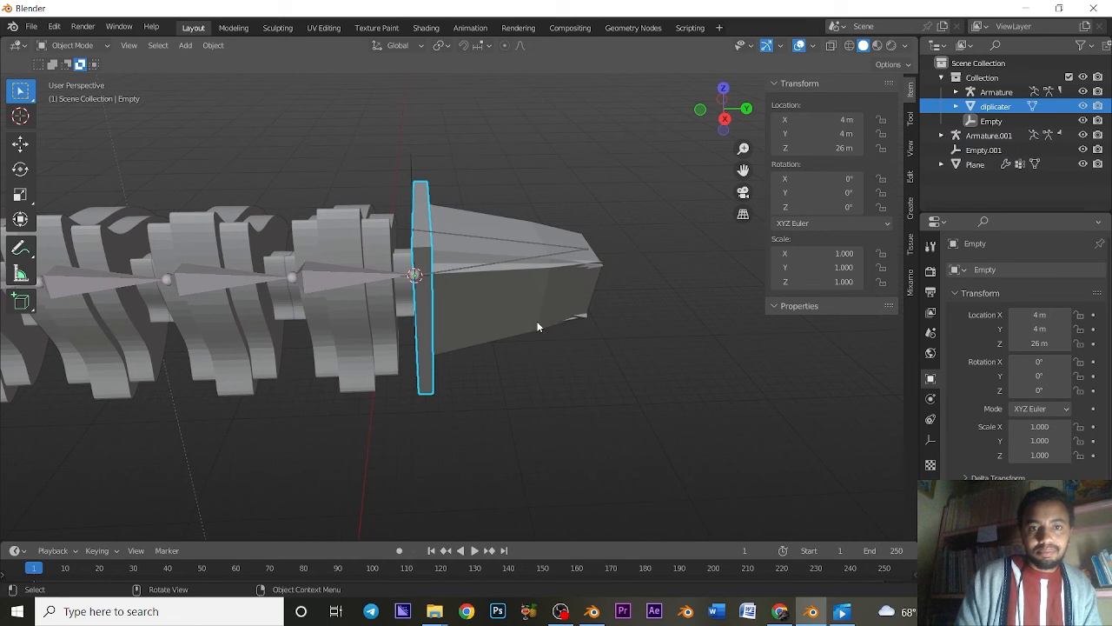
click(449, 285)
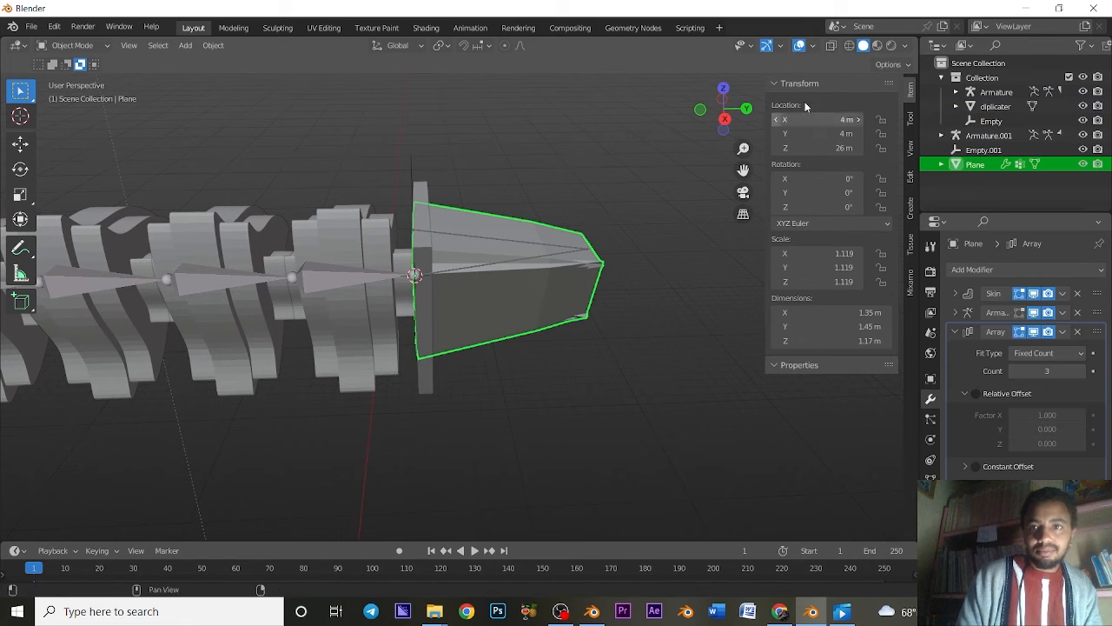
click(832, 47)
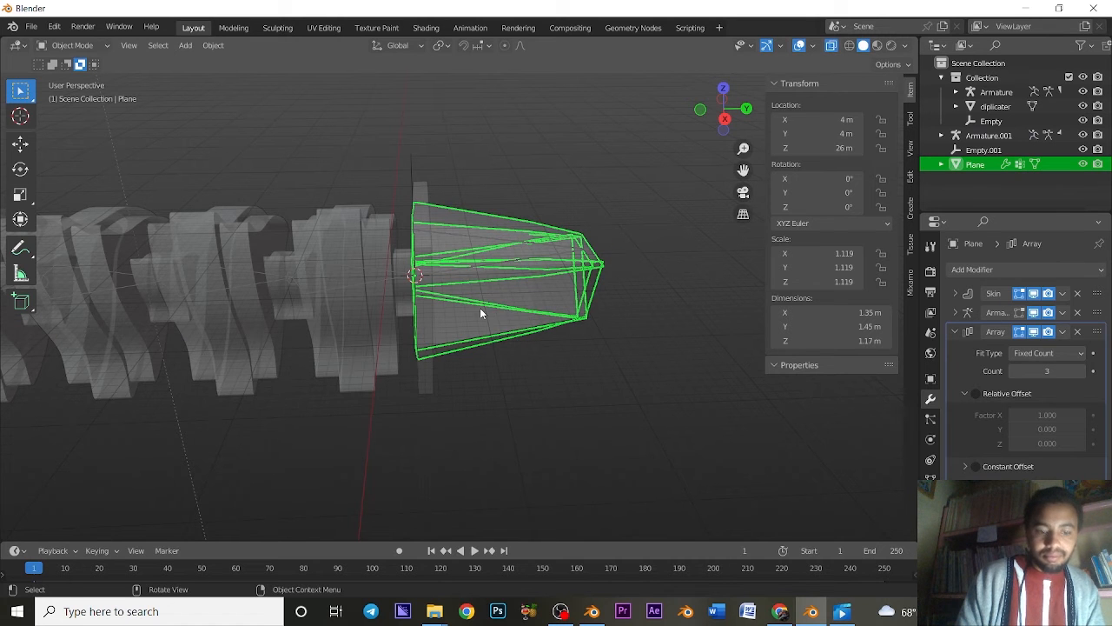
mouse_move(479, 307)
middle_down()
mouse_move(492, 308)
mouse_move(475, 307)
mouse_move(485, 299)
mouse_move(488, 320)
middle_up()
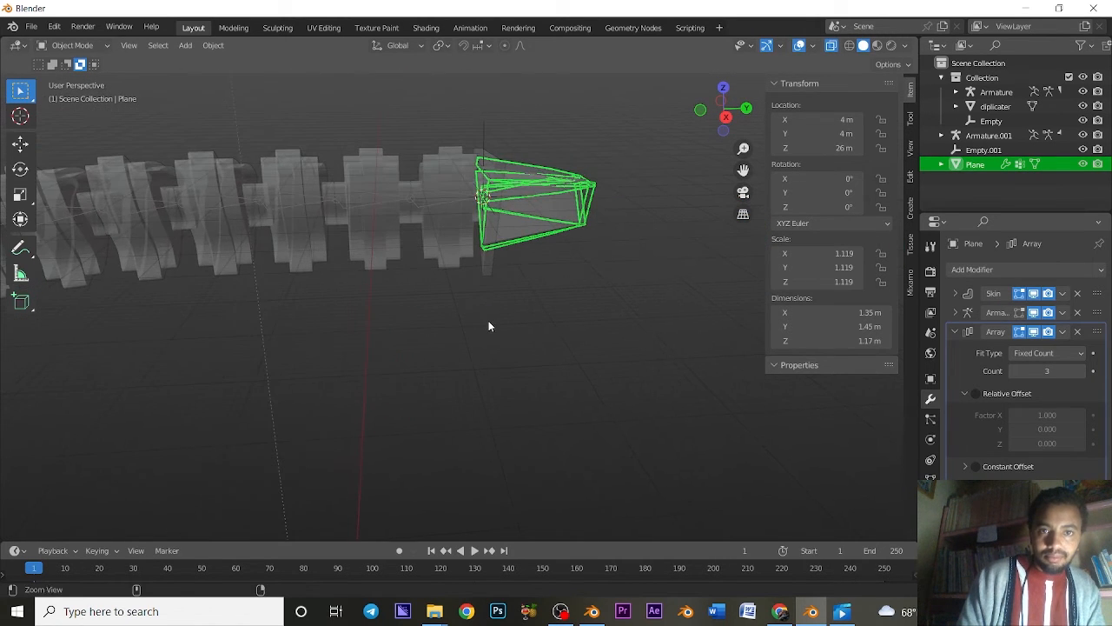
Step: Move the claw's IK empty, Empty.001, about 2.52 m along Y and 0.2 m along X and Z, and disable X-ray
click(492, 209)
click(492, 210)
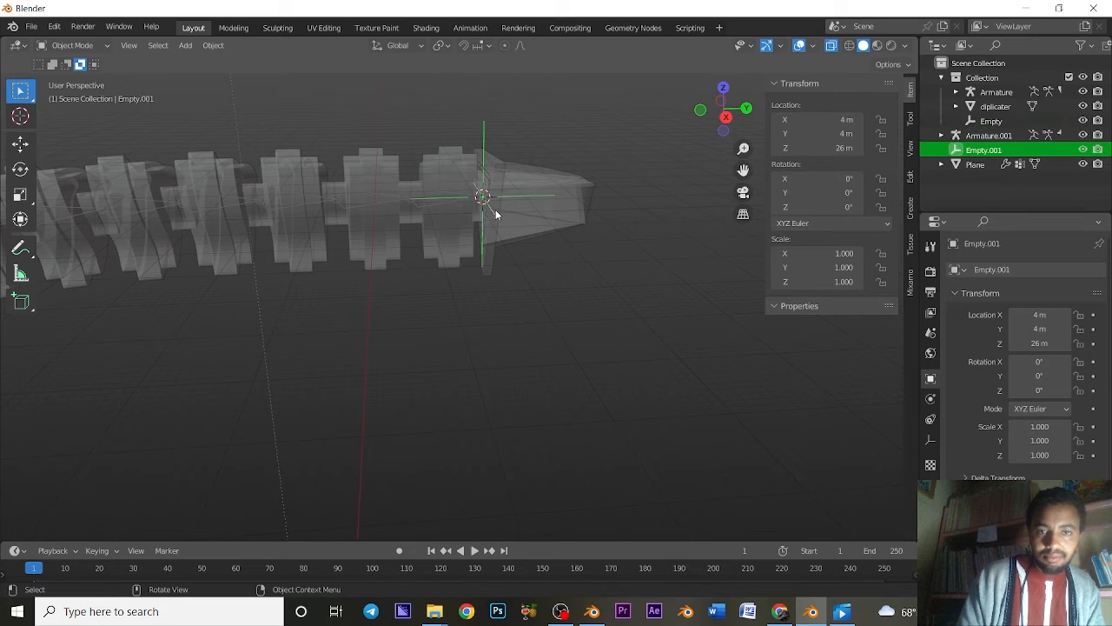
click(492, 214)
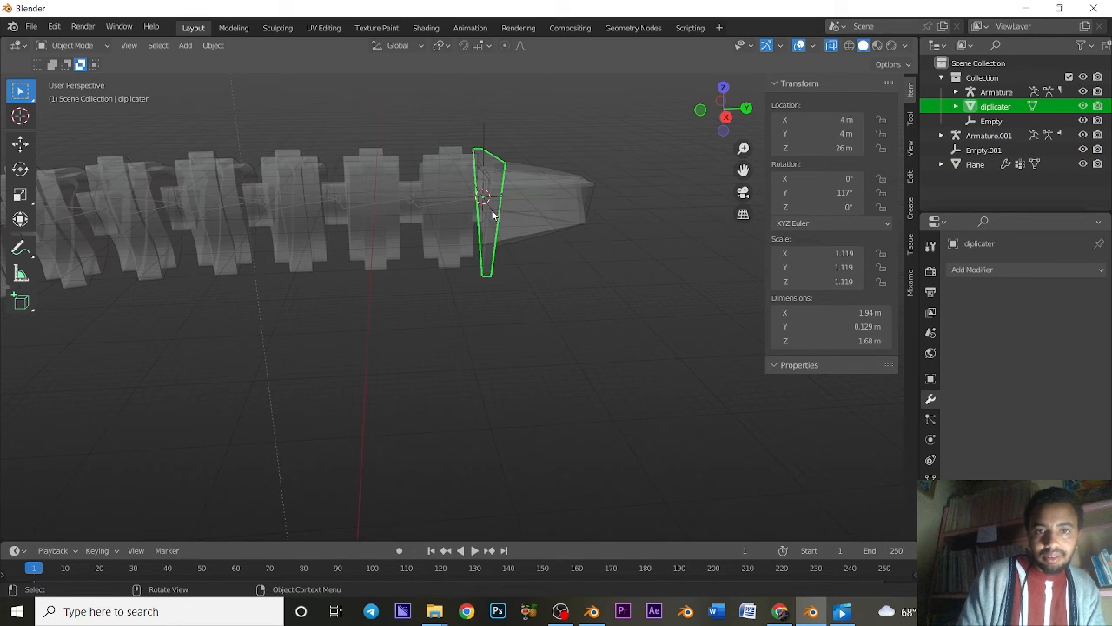
click(492, 214)
click(492, 214)
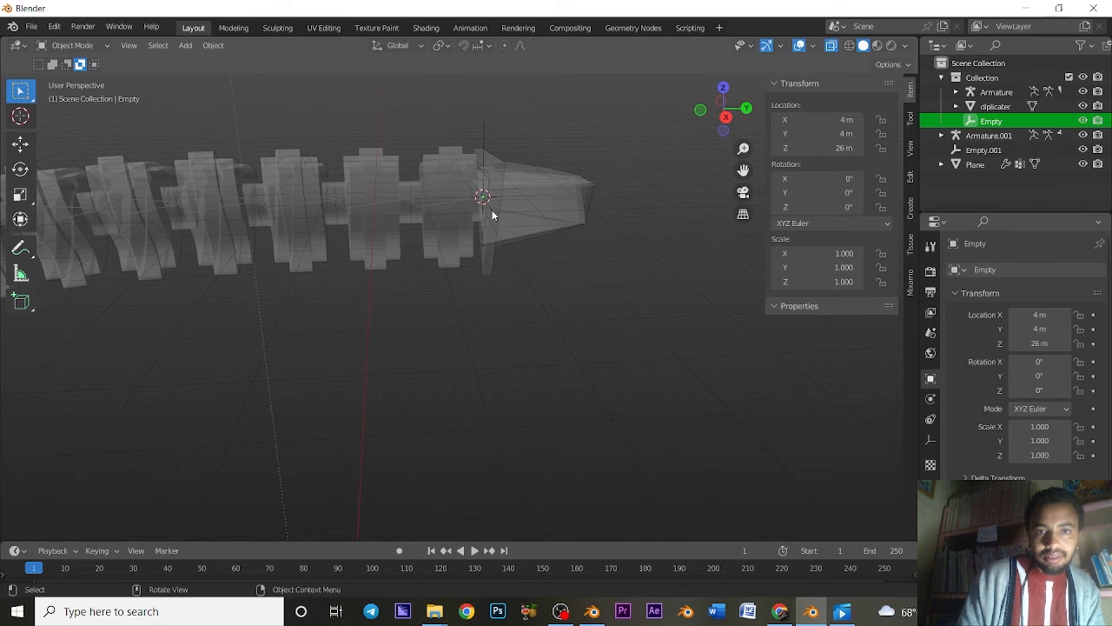
click(491, 213)
key(g)
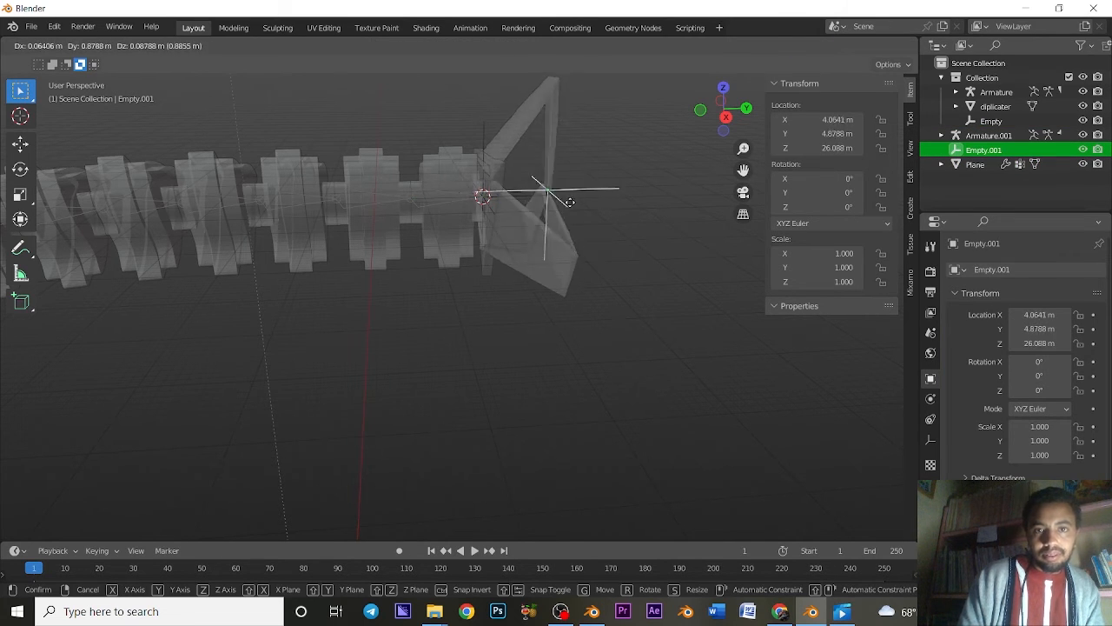
click(677, 193)
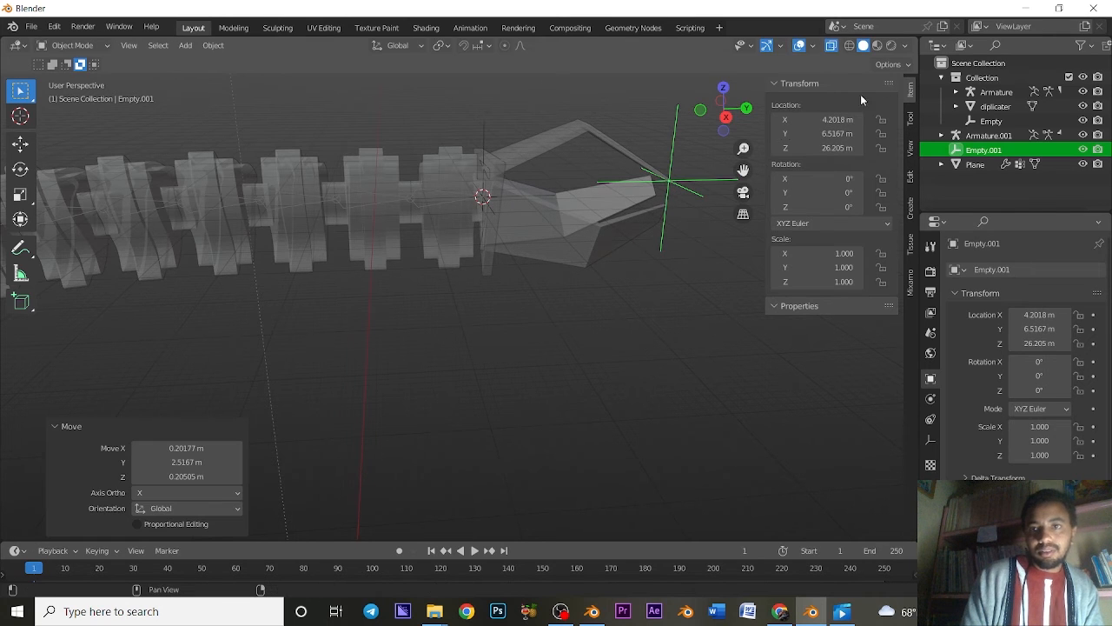
click(831, 47)
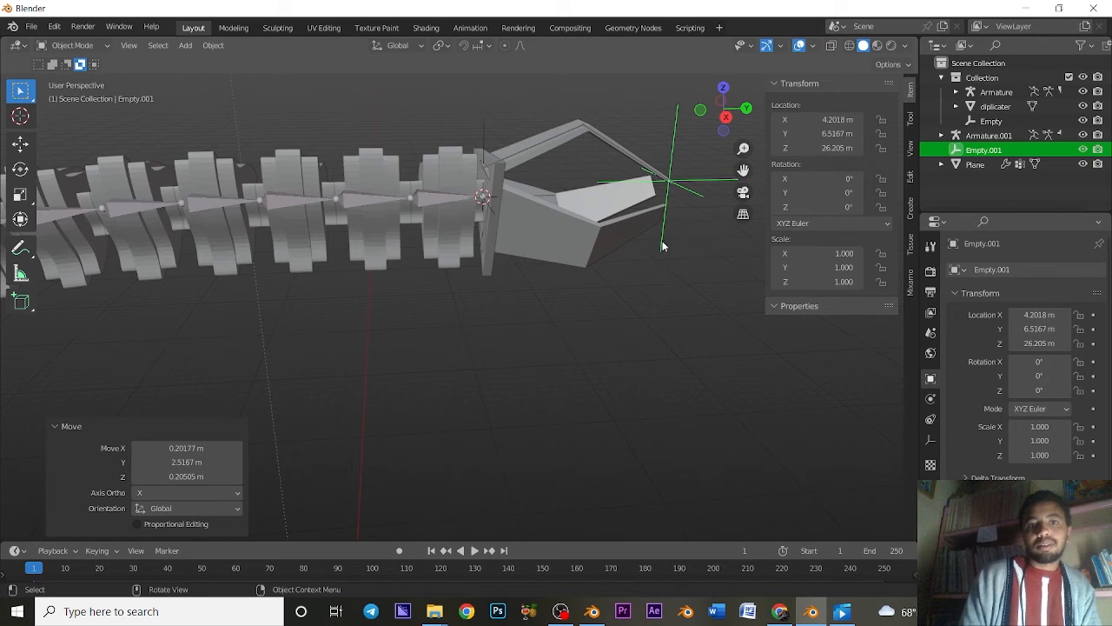
Step: Examine how the claw sits on the end of the segmented arm
scroll(652, 250, down, 3)
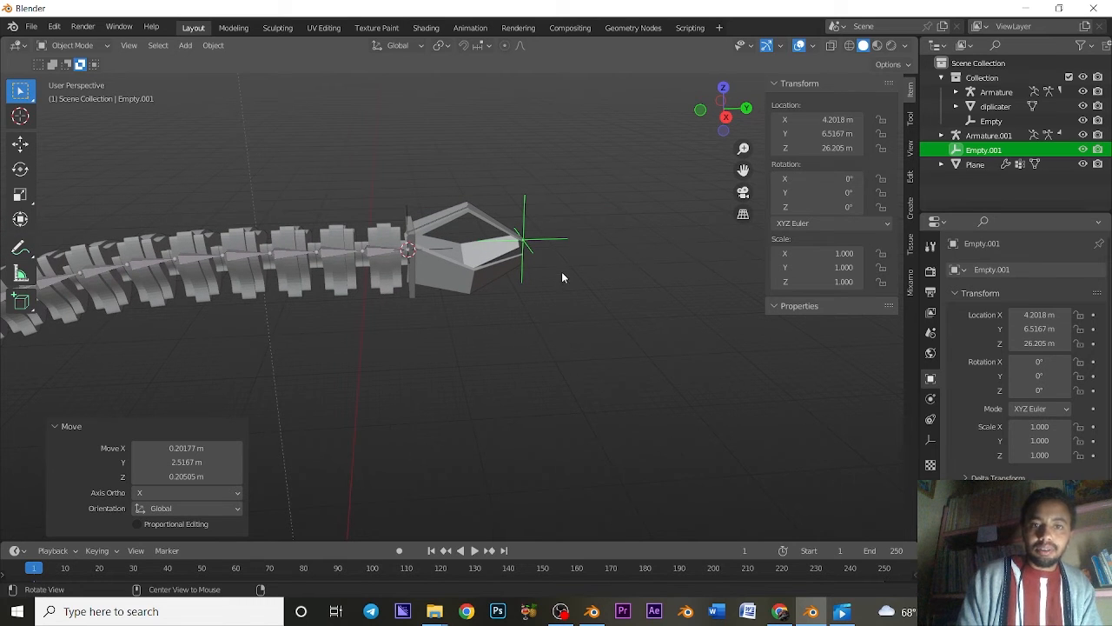
ctrl+scroll(561, 271, down, 1)
ctrl+scroll(558, 271, up, 2)
ctrl+middle_drag(578, 272, 577, 245)
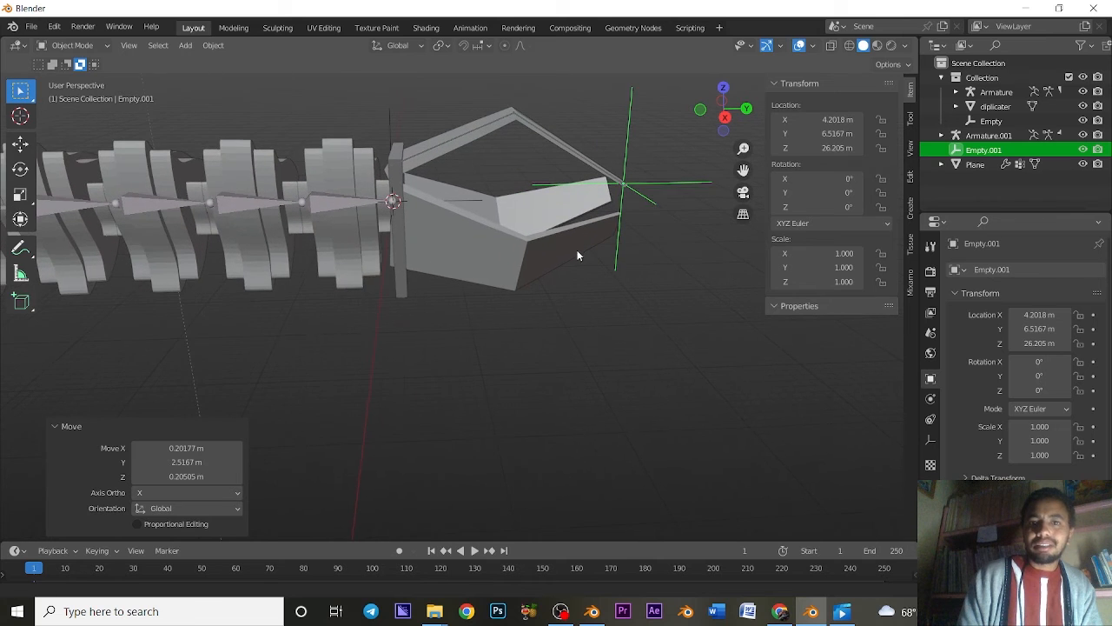
ctrl+scroll(539, 264, down, 2)
shift+scroll(531, 262, up, 2)
ctrl+scroll(556, 264, up, 2)
scroll(562, 265, down, 2)
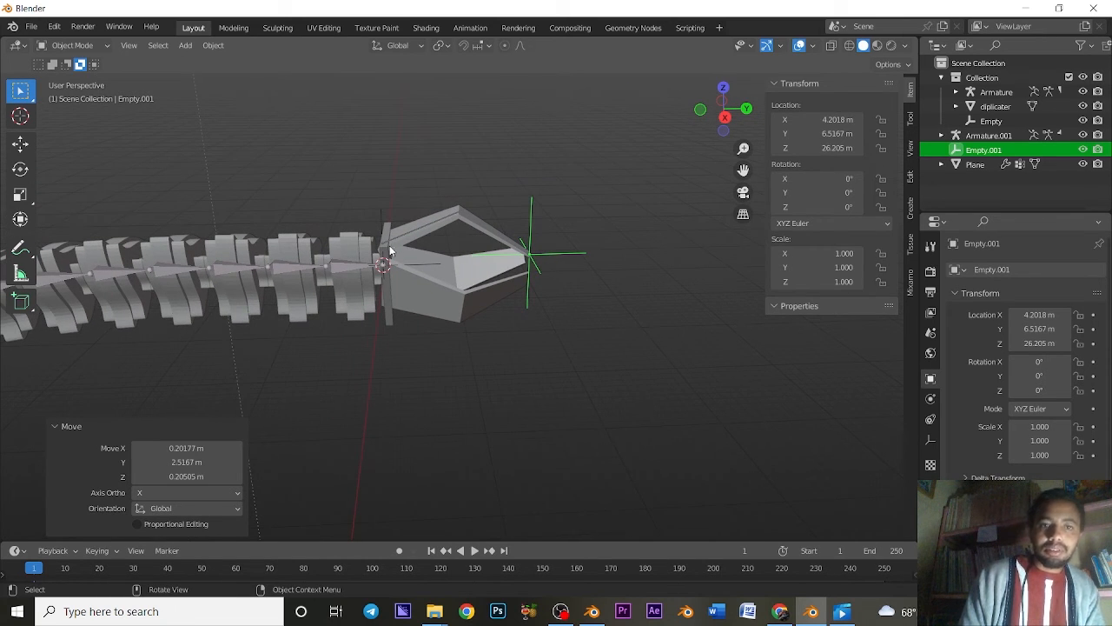
Step: Select the claw mesh, its armature, diplicater and both empties, and scale them along Y by about 1.835
drag(393, 202, 580, 331)
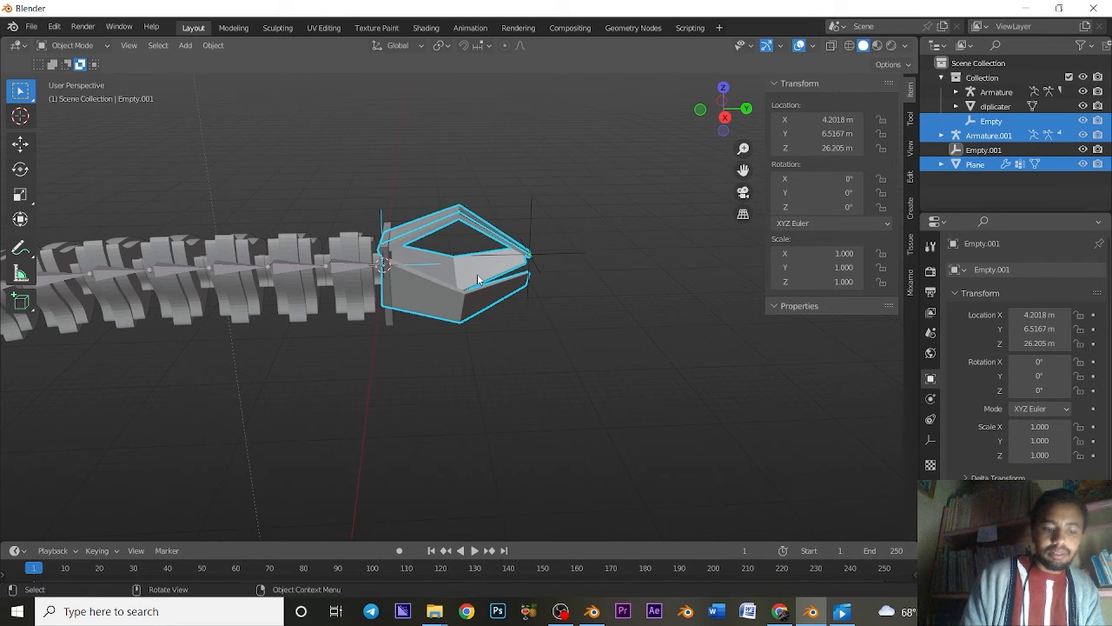
middle_drag(477, 274, 552, 258)
shift+click(536, 259)
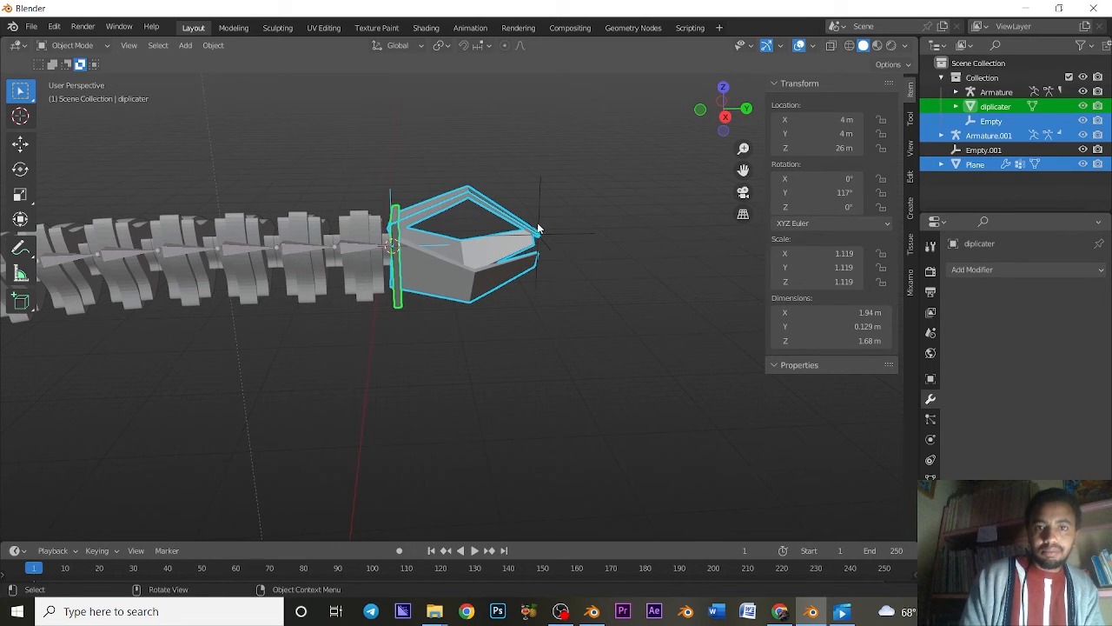
shift+click(538, 219)
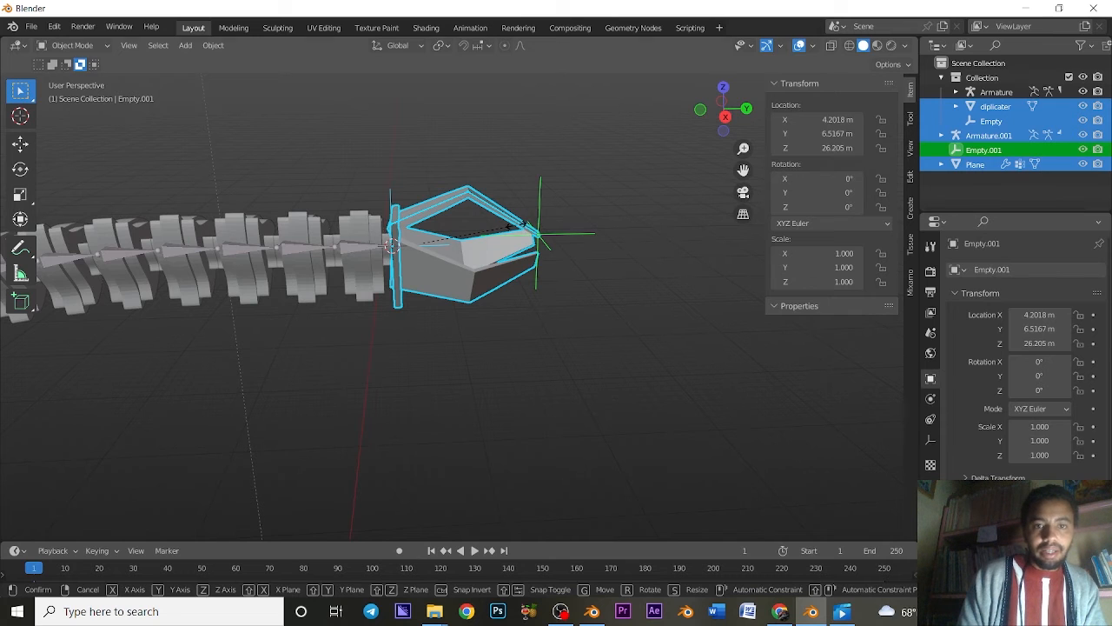
key(s)
key(y)
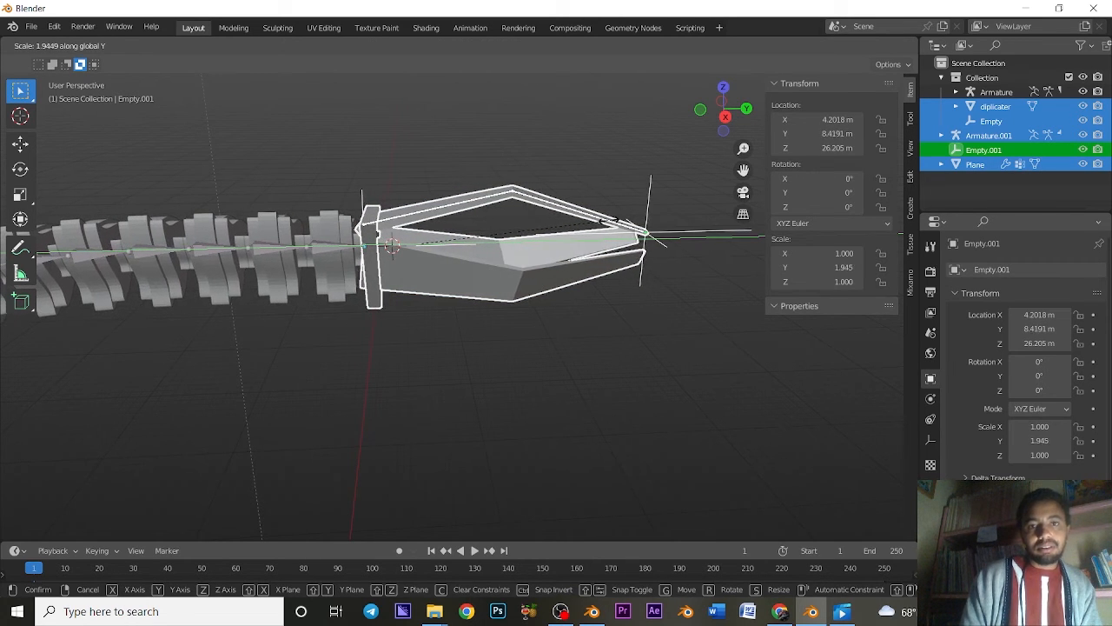
click(597, 228)
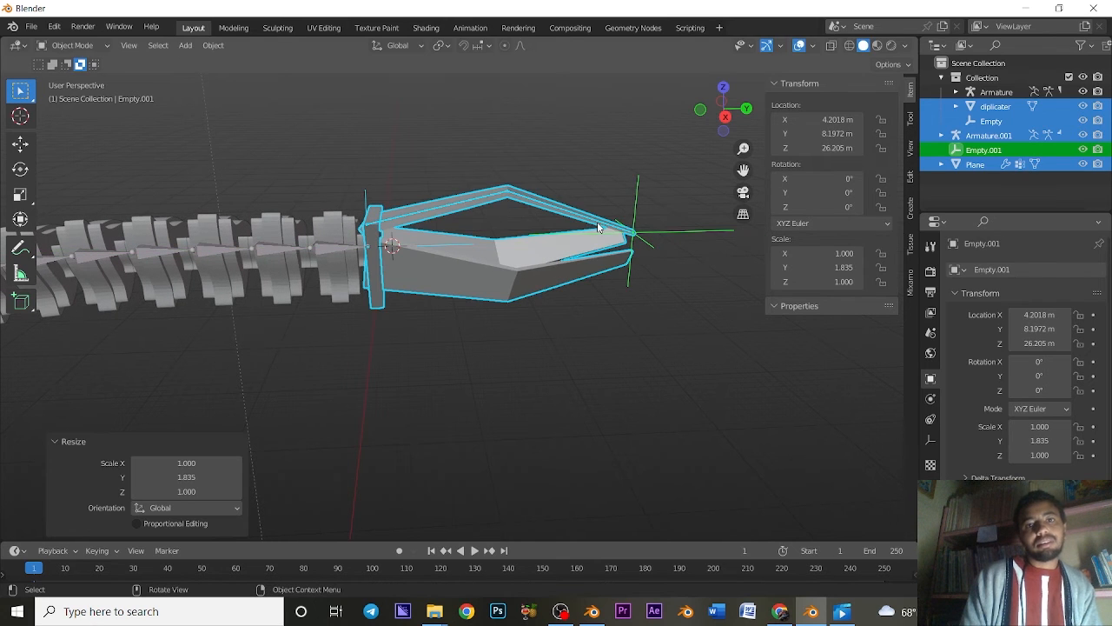
Step: Move the claw's IK empty about -0.78 m along Y to open the fingers
click(665, 235)
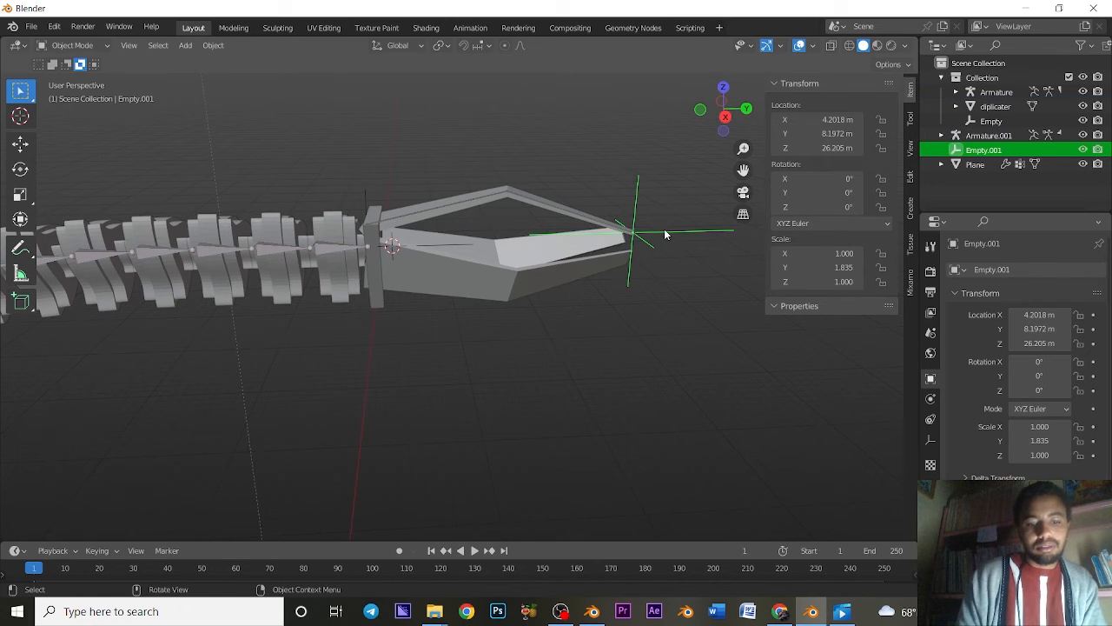
key(g)
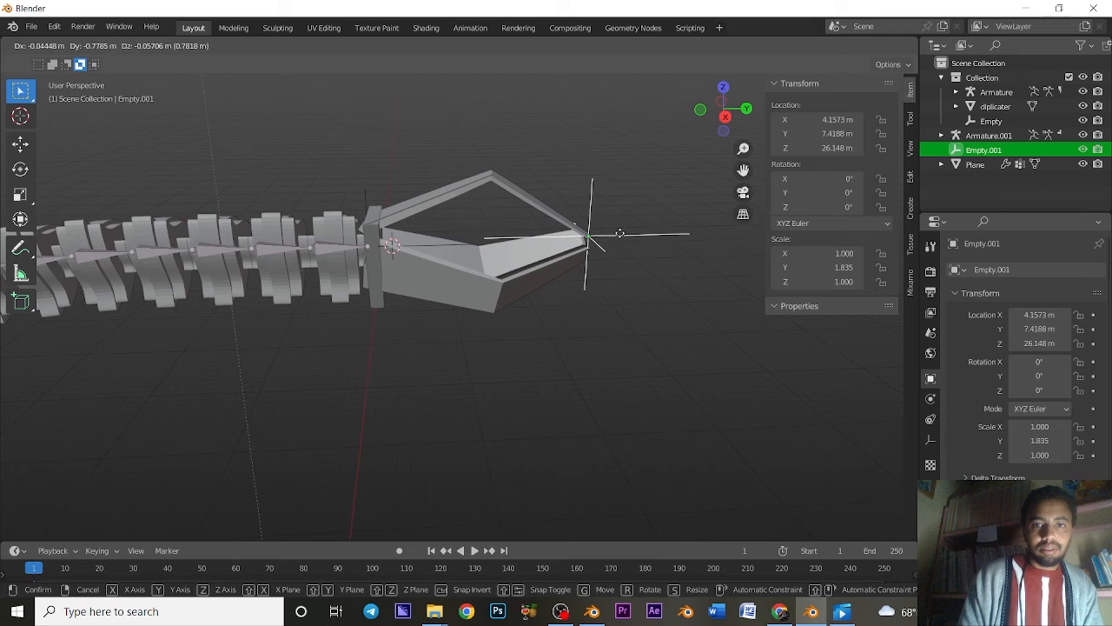
click(619, 233)
mouse_move(356, 317)
middle_down()
mouse_move(375, 320)
mouse_move(368, 324)
middle_up()
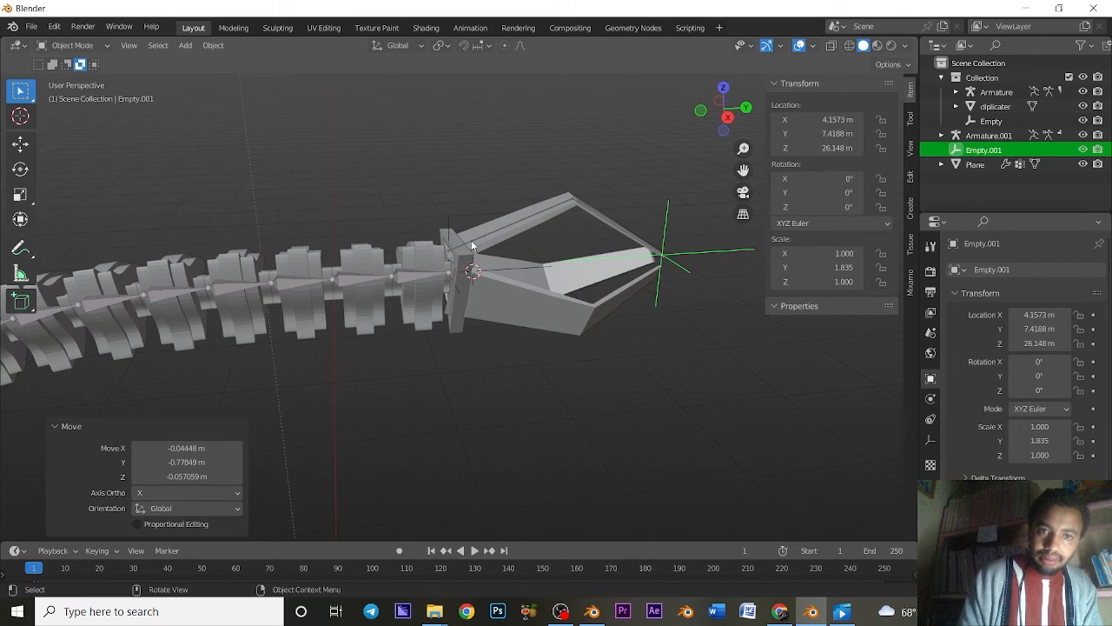
drag(449, 205, 736, 332)
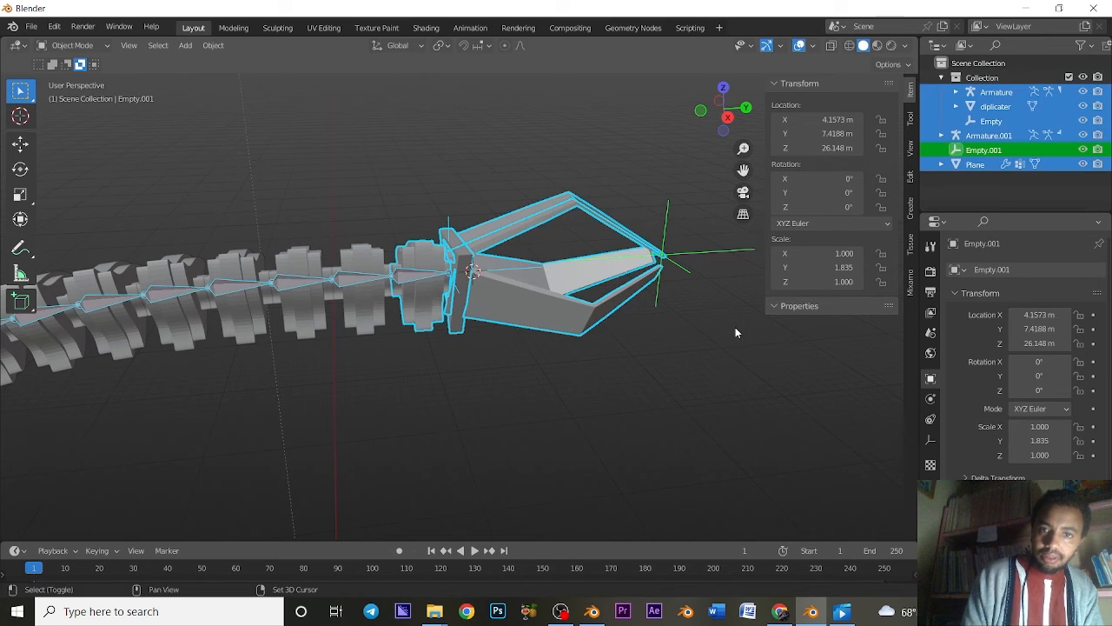
shift+click(691, 259)
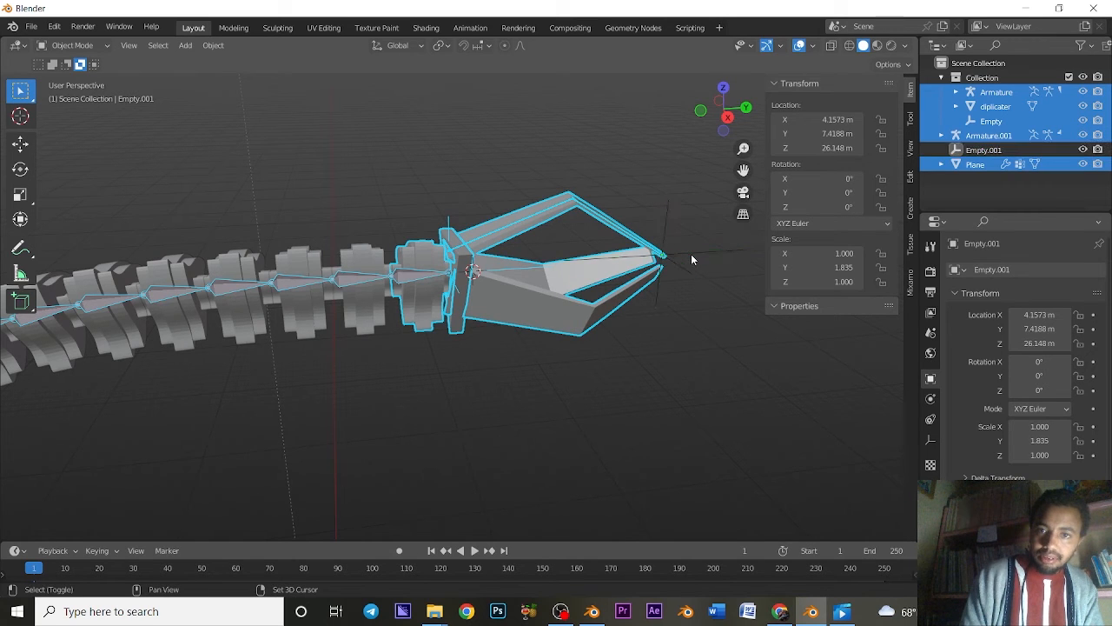
shift+click(418, 275)
shift+click(417, 275)
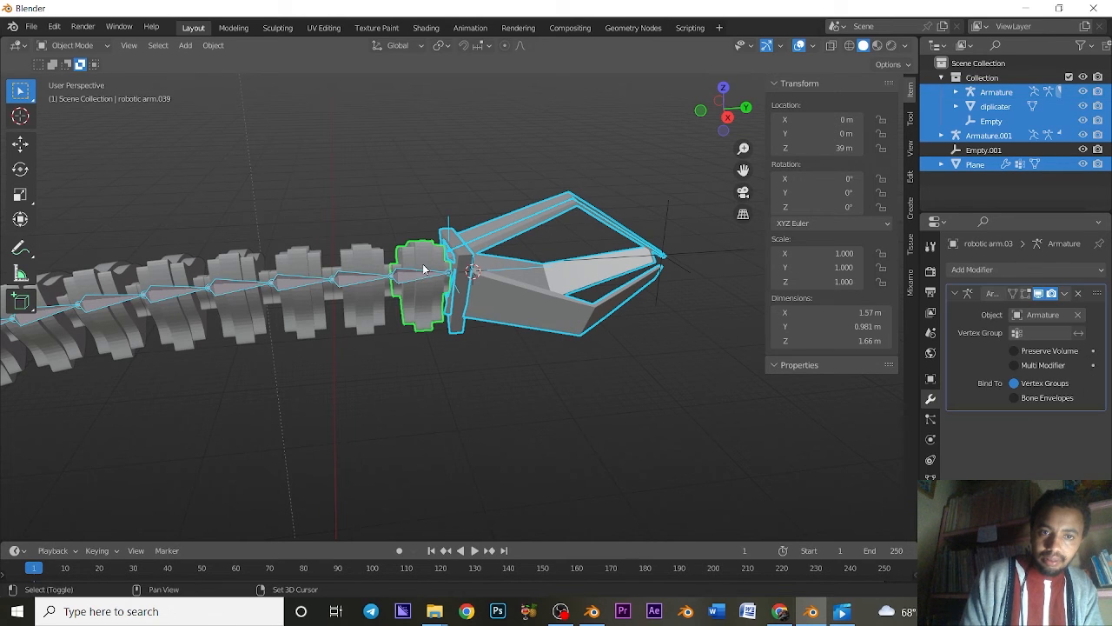
shift+click(423, 269)
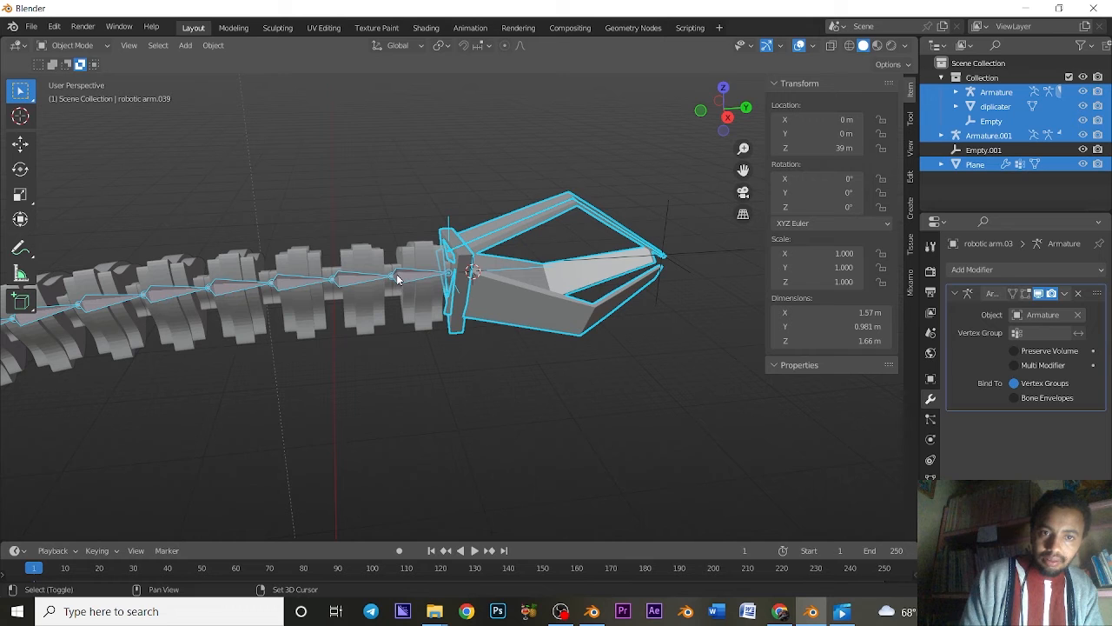
shift+click(396, 274)
shift+click(396, 274)
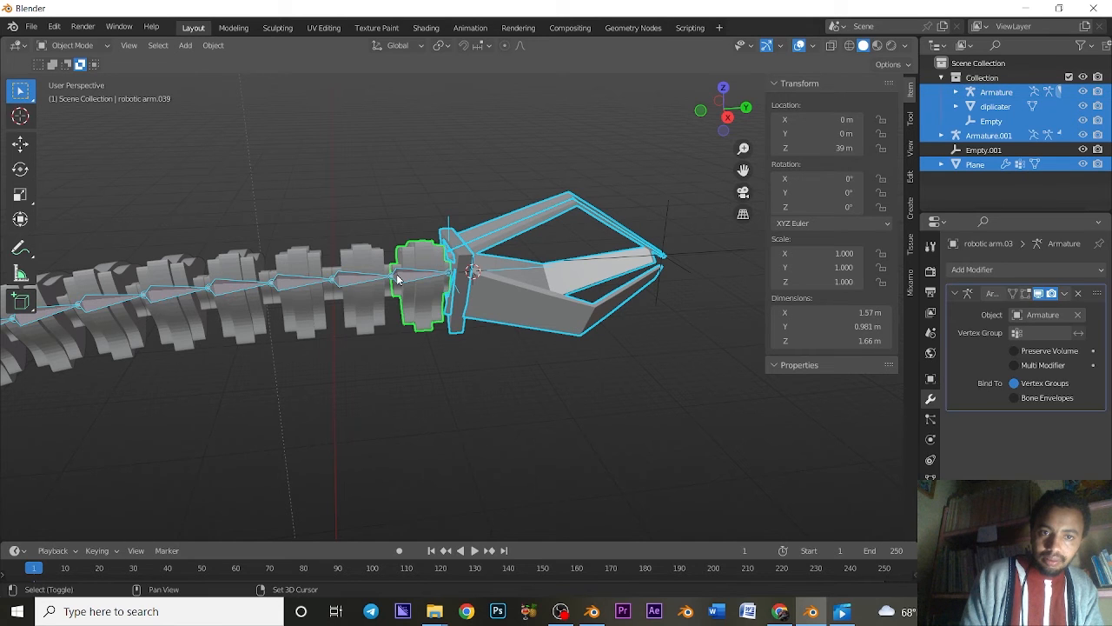
shift+click(396, 276)
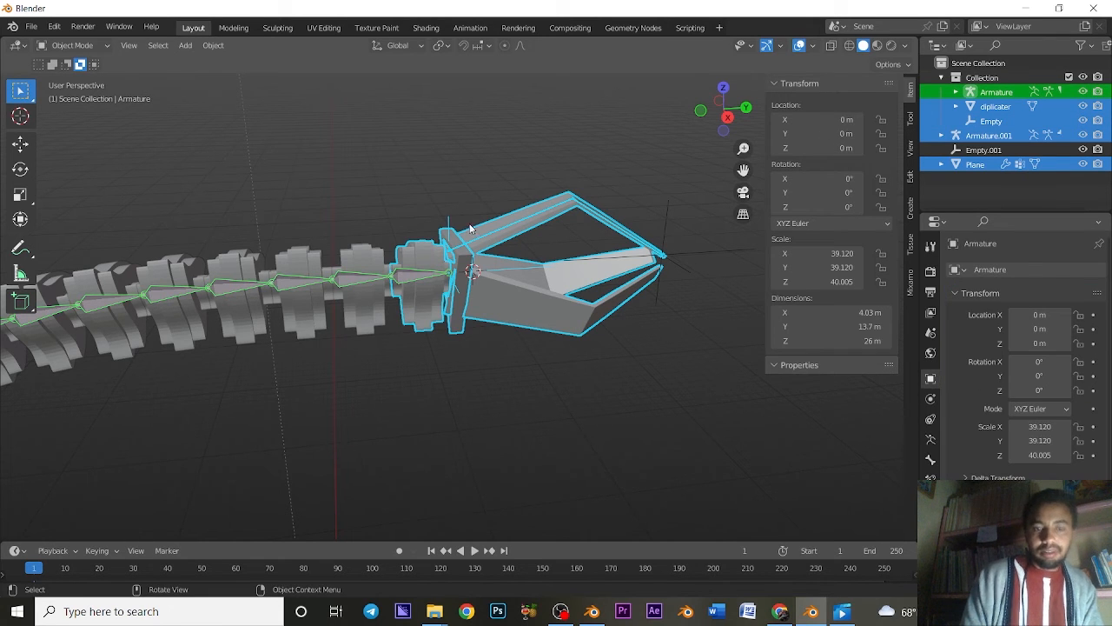
middle_drag(471, 221, 464, 227)
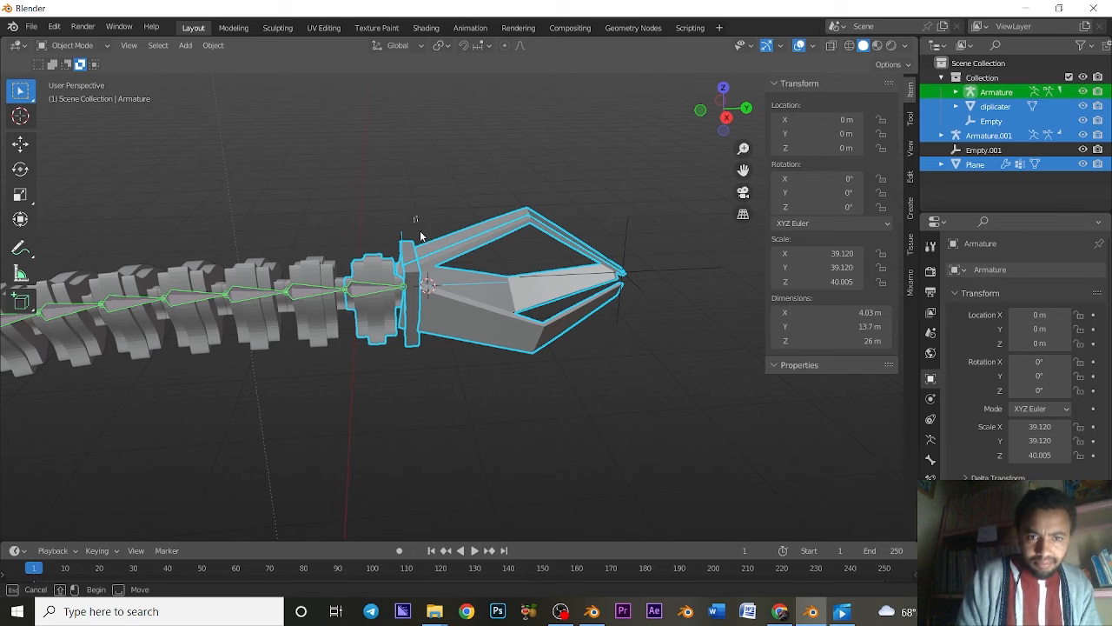
drag(420, 235, 435, 260)
key(KP_1)
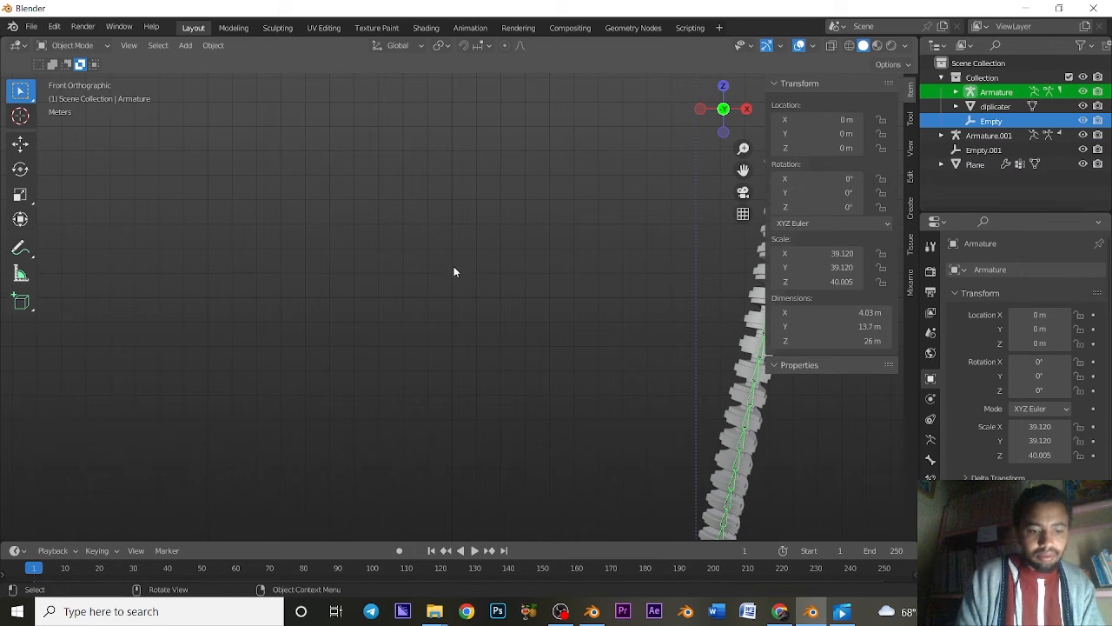
Step: Parent the claw mesh Plane, Armature.001 and diplicater to the arm's IK empty, Empty, using the Object option and leaving Empty.001 out
middle_drag(456, 272, 557, 258)
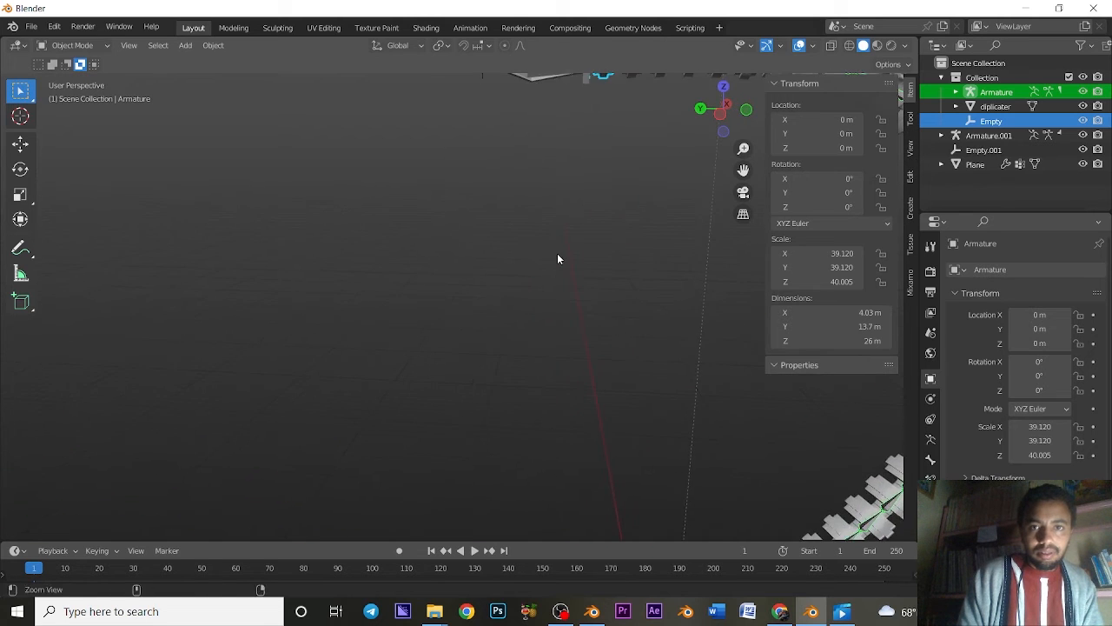
shift+middle_drag(523, 374, 522, 514)
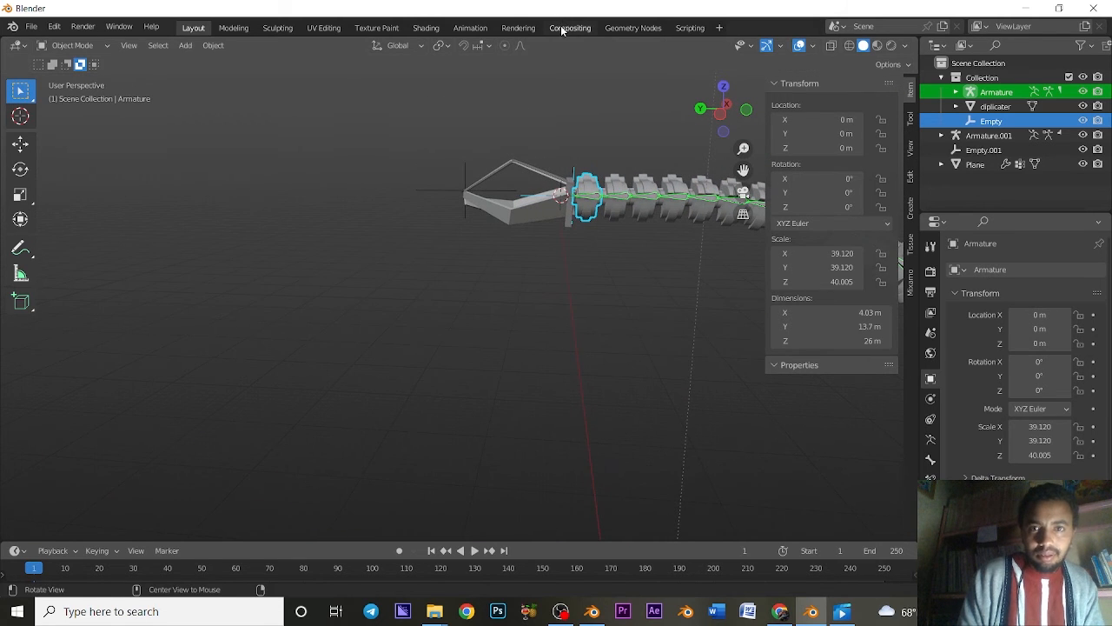
middle_drag(609, 225, 534, 305)
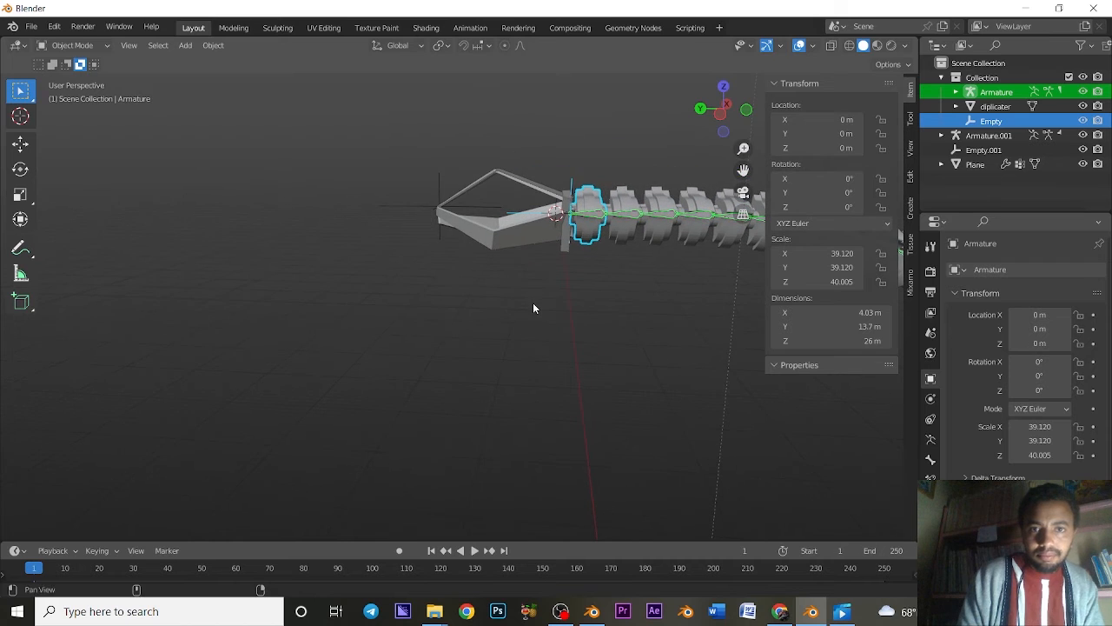
drag(376, 161, 559, 269)
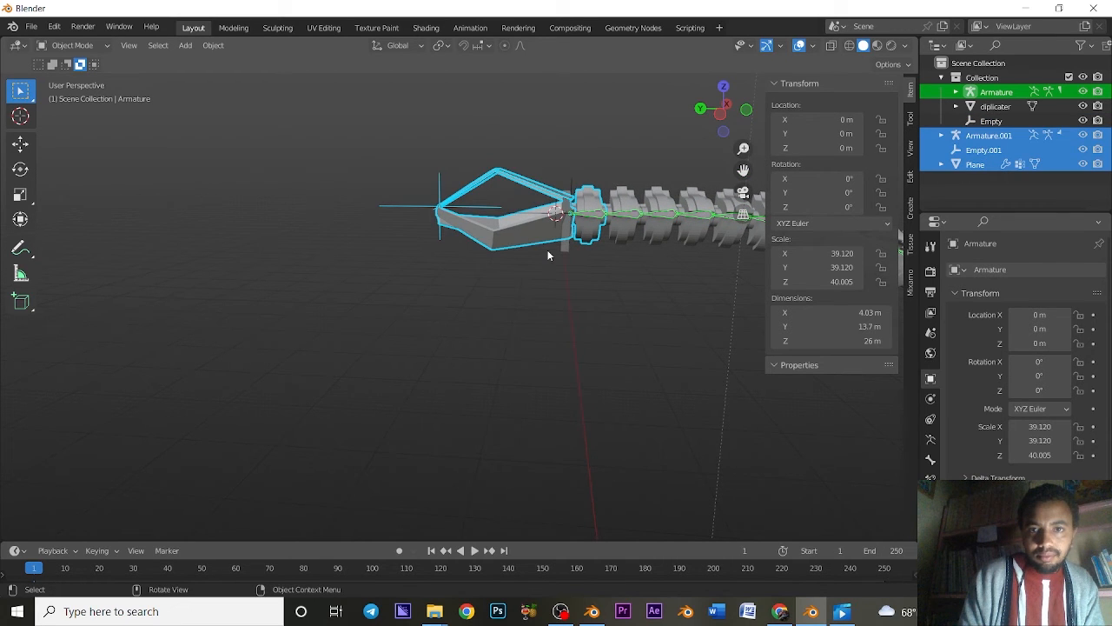
click(414, 161)
drag(406, 150, 570, 325)
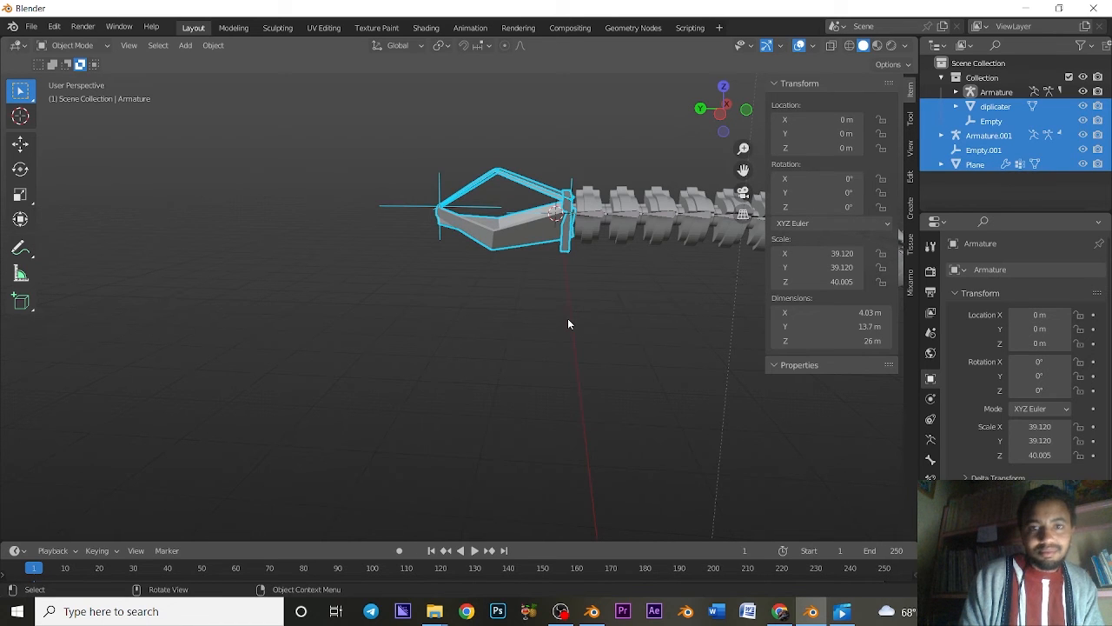
shift+middle_drag(561, 261, 363, 313)
ctrl+middle_drag(491, 344, 522, 235)
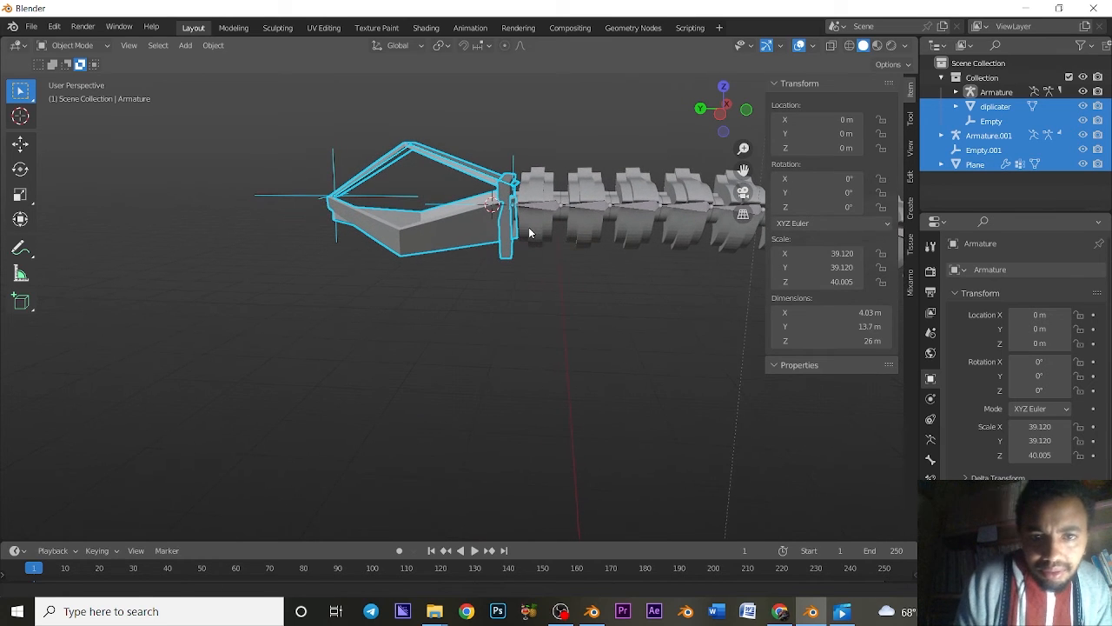
shift+click(334, 160)
shift+click(334, 160)
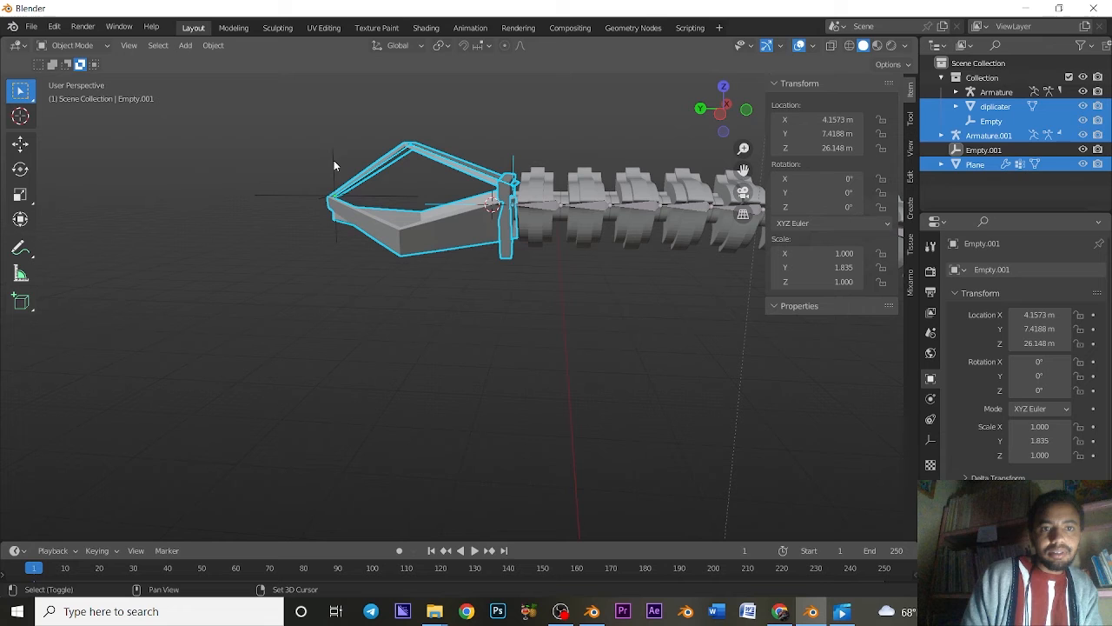
shift+click(513, 165)
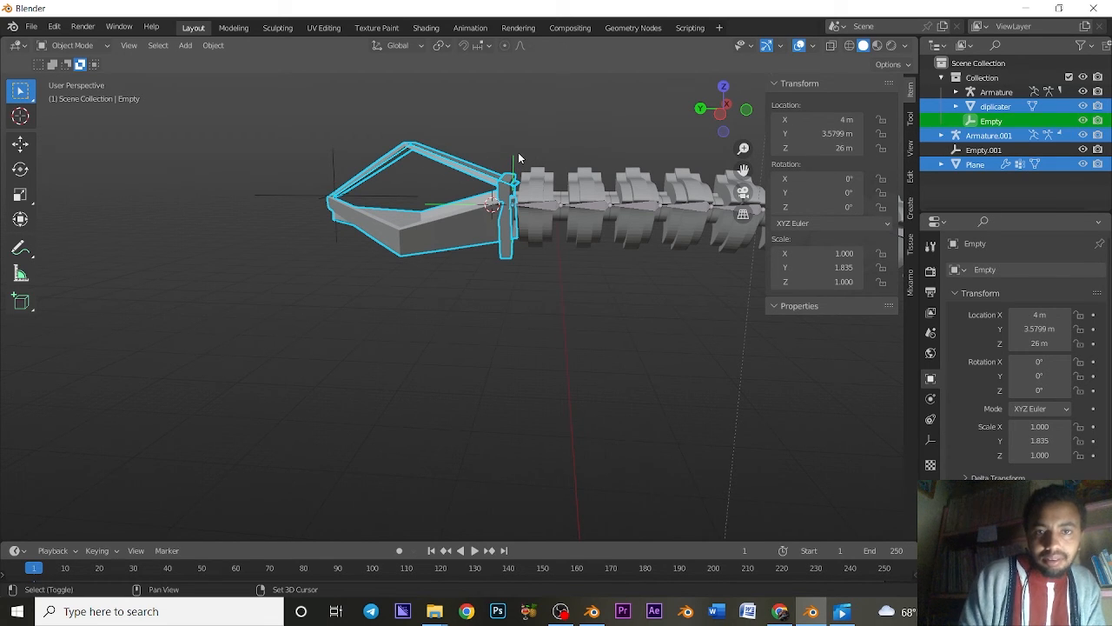
key(ctrl+p)
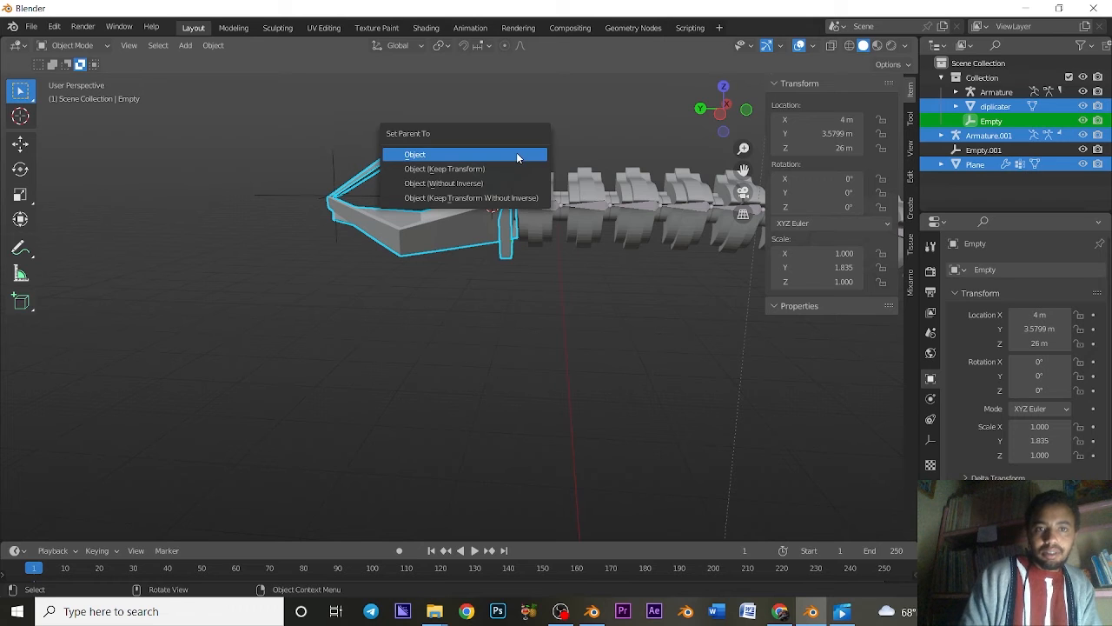
click(489, 155)
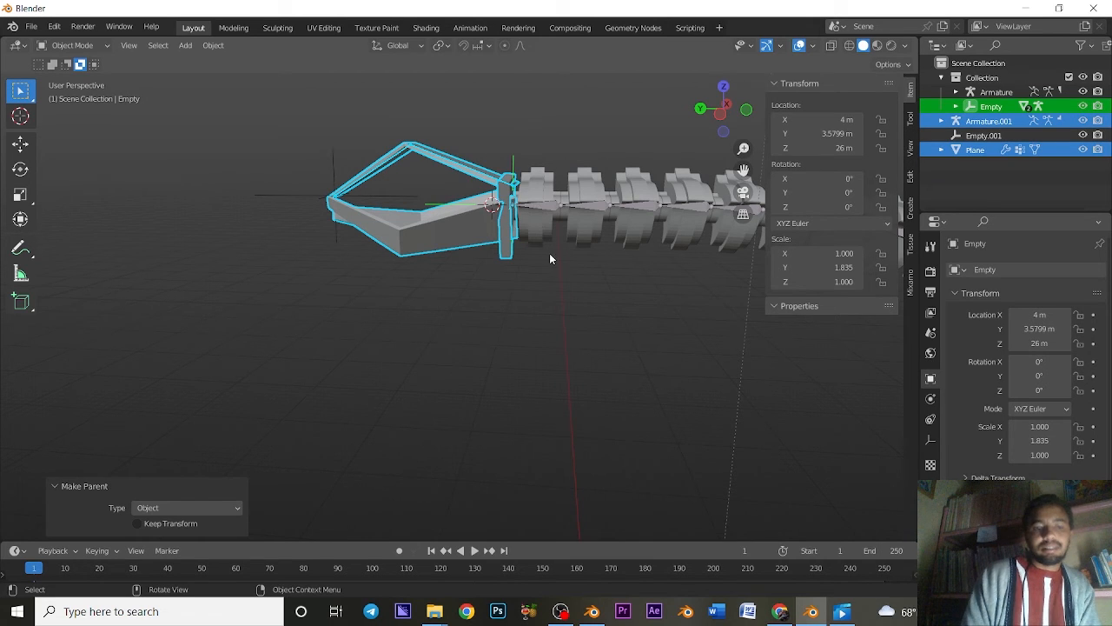
Step: Enlarge the display size of the arm's IK empty, Empty, at the base of the claw
click(512, 163)
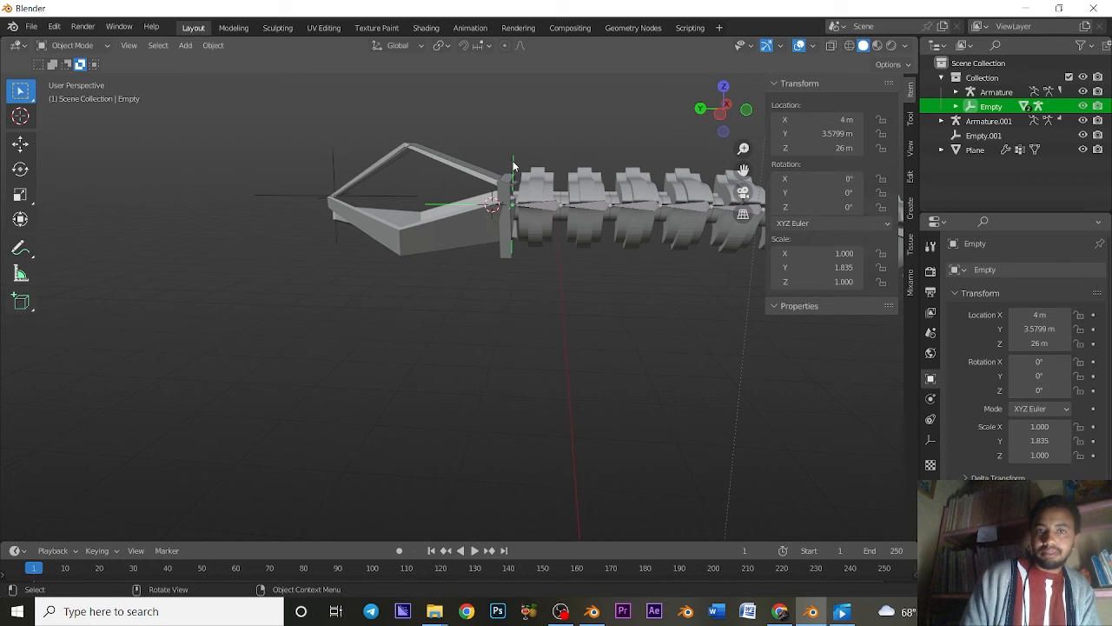
right_click(513, 165)
click(494, 164)
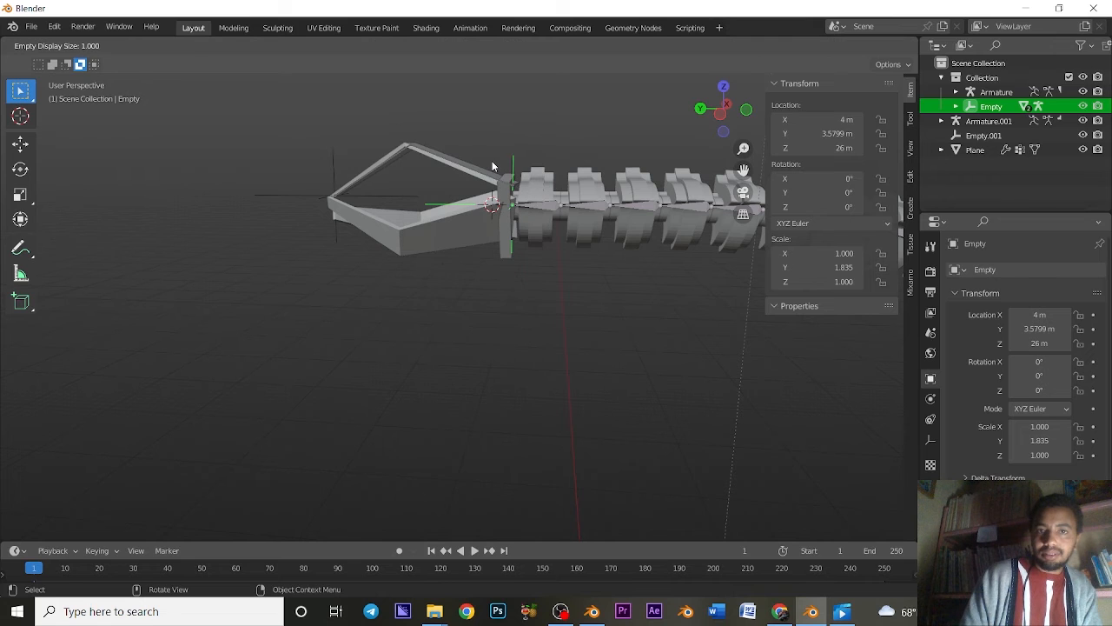
click(598, 527)
ctrl+alt+drag(542, 454, 549, 476)
ctrl+alt+drag(557, 313, 504, 386)
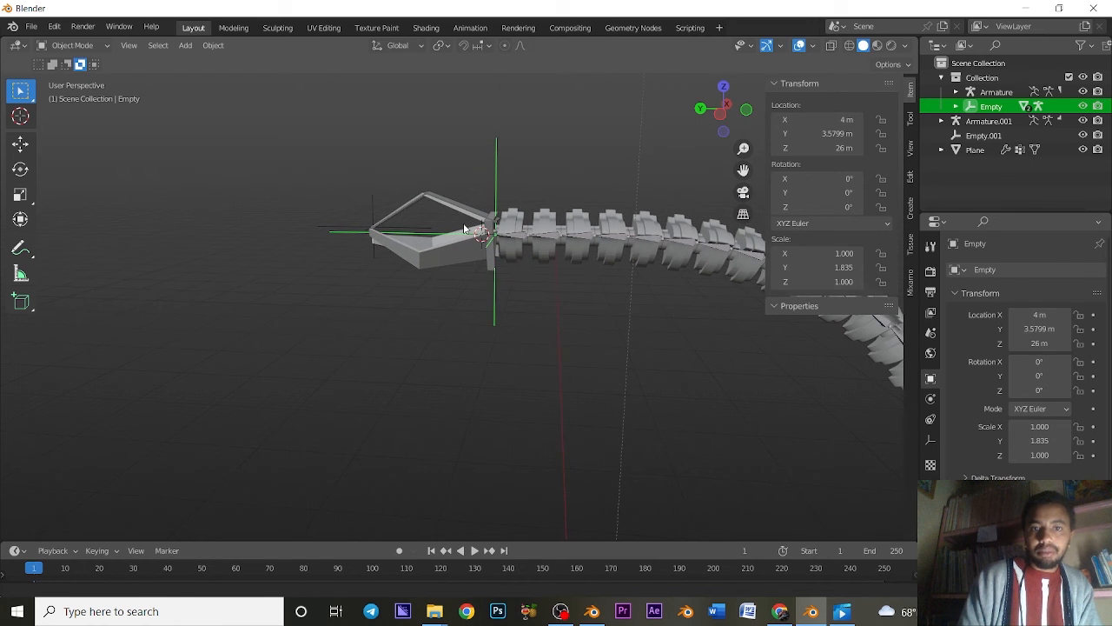
Step: Try moving the arm's IK empty to check how the claw follows it, and cancel the move
ctrl+alt+drag(464, 225, 494, 241)
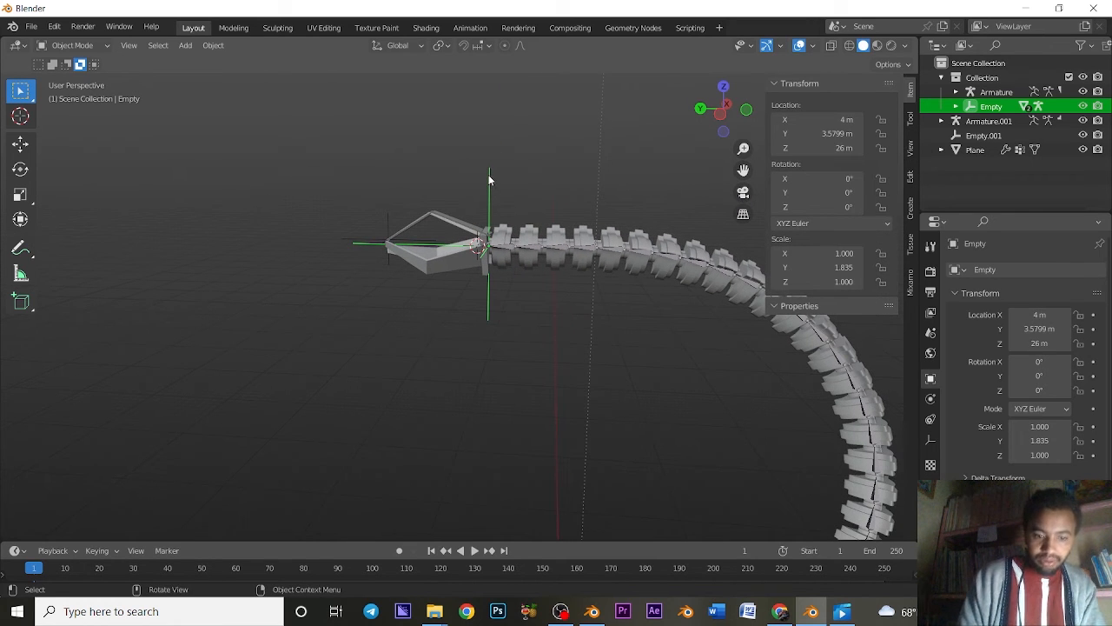
key(g)
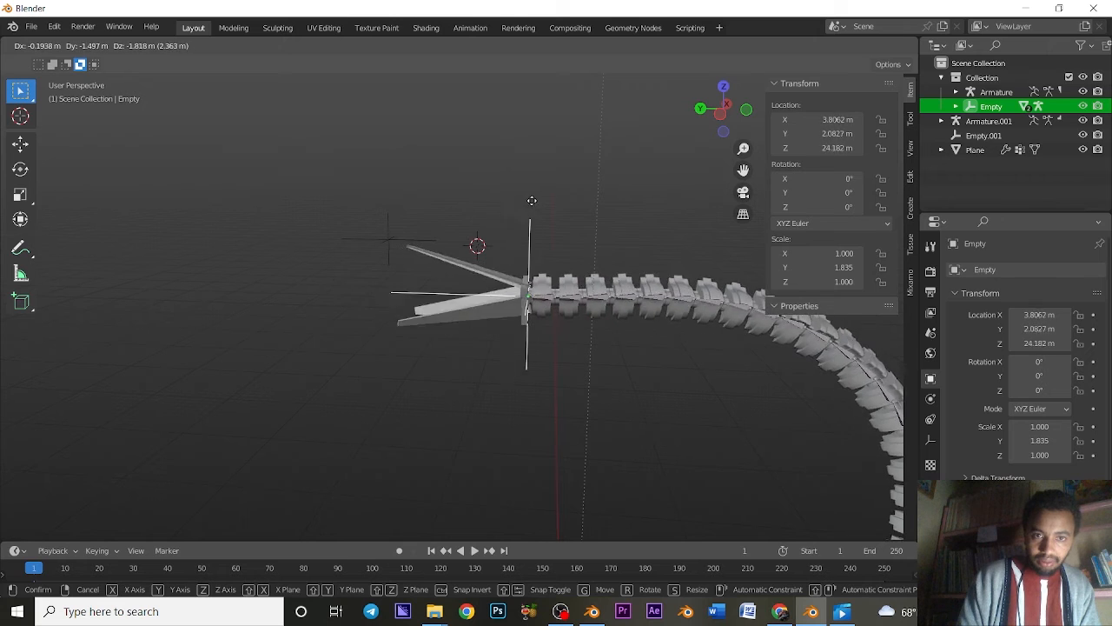
click(478, 203)
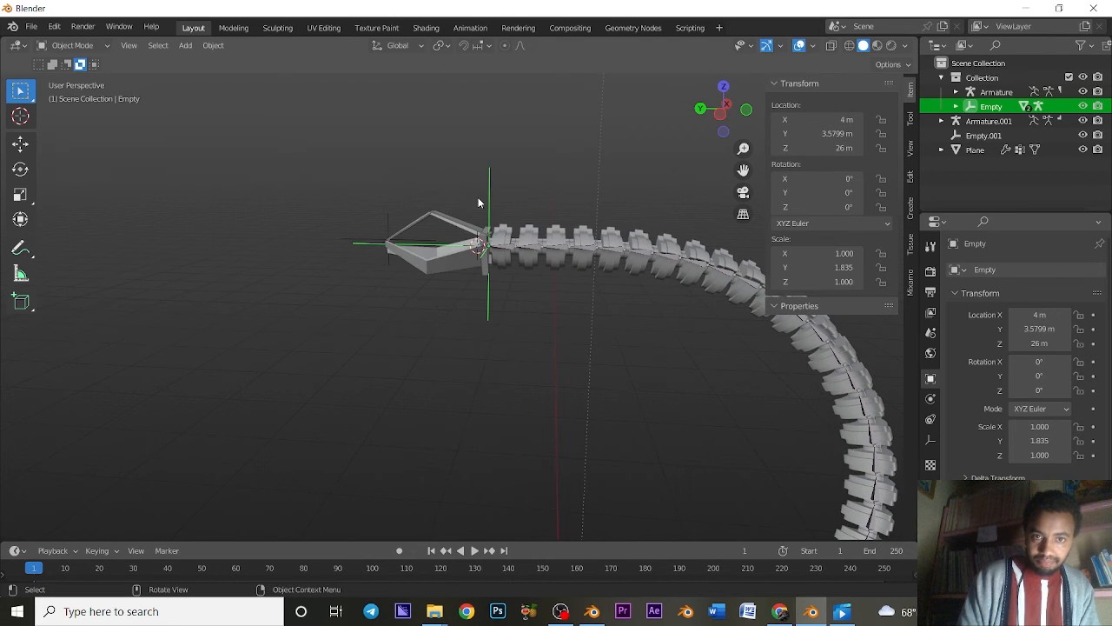
Step: Parent the claw's IK empty, Empty.001, to the arm's IK empty, Empty, with Object (Keep Transform)
shift+click(388, 232)
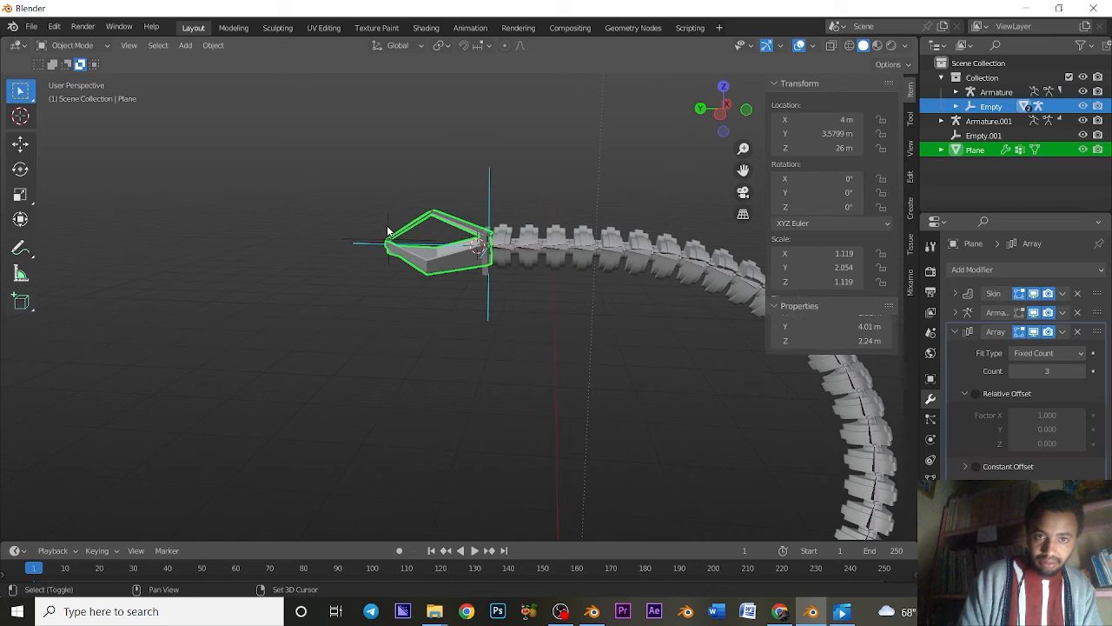
click(389, 223)
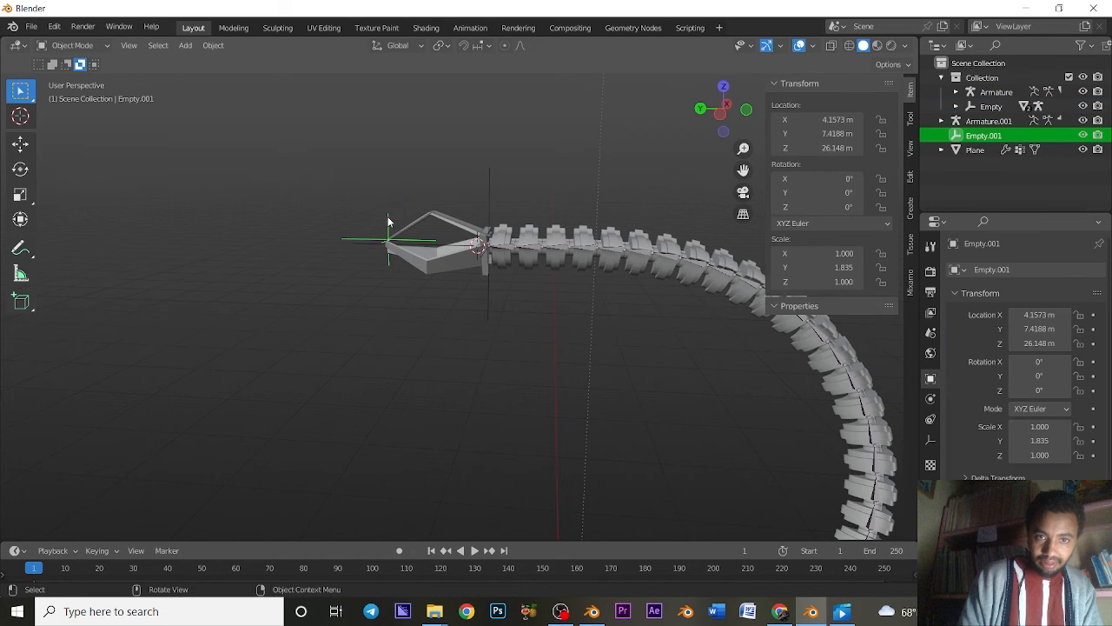
shift+click(489, 184)
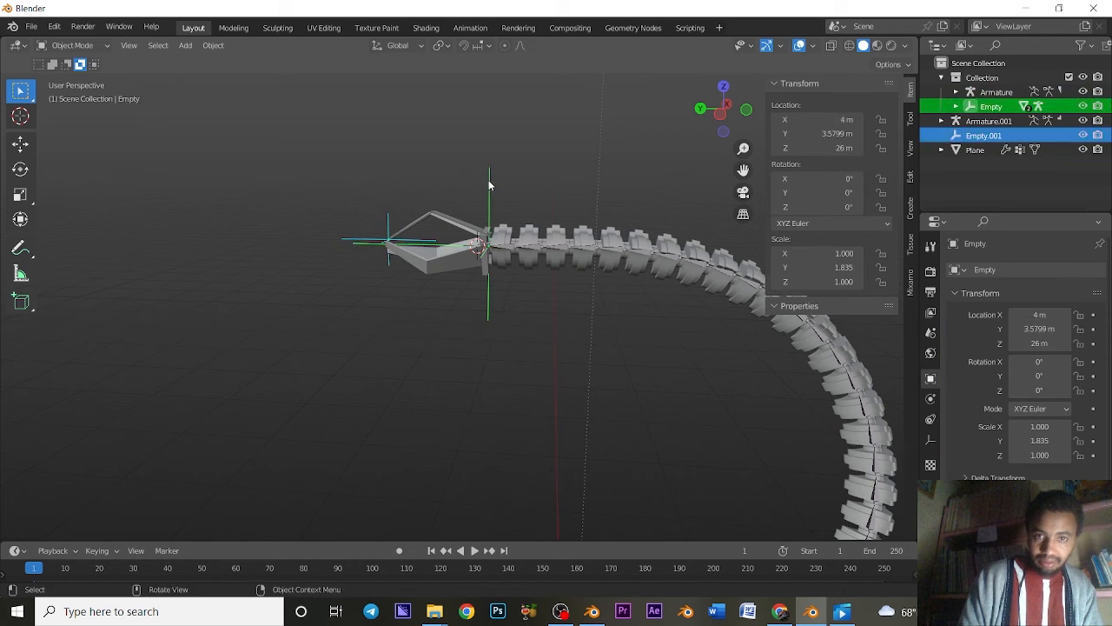
key(ctrl+p)
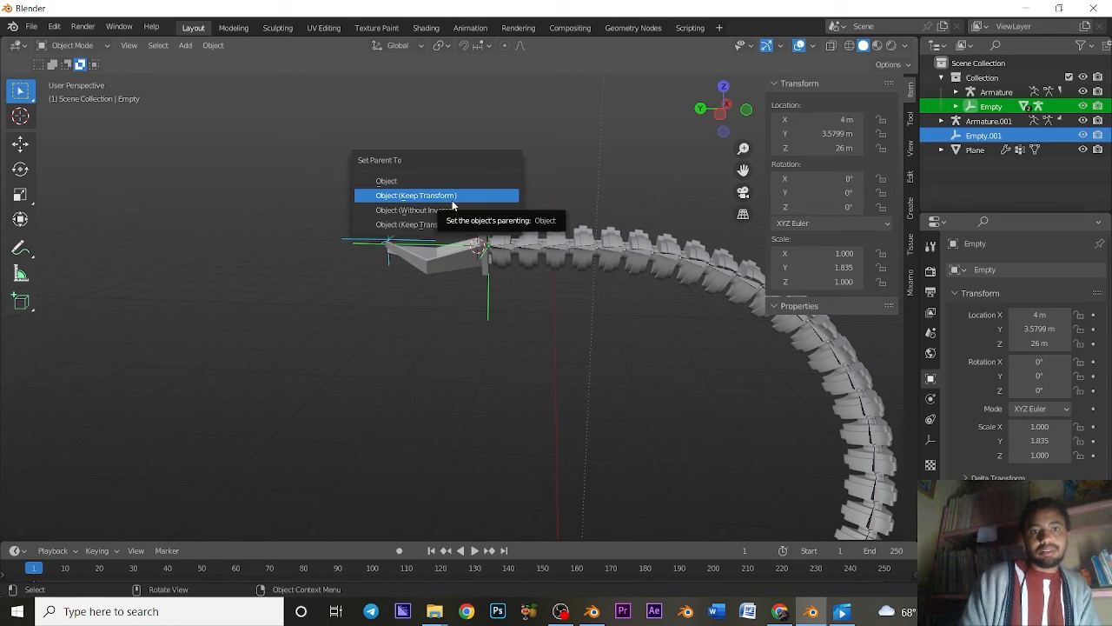
click(452, 196)
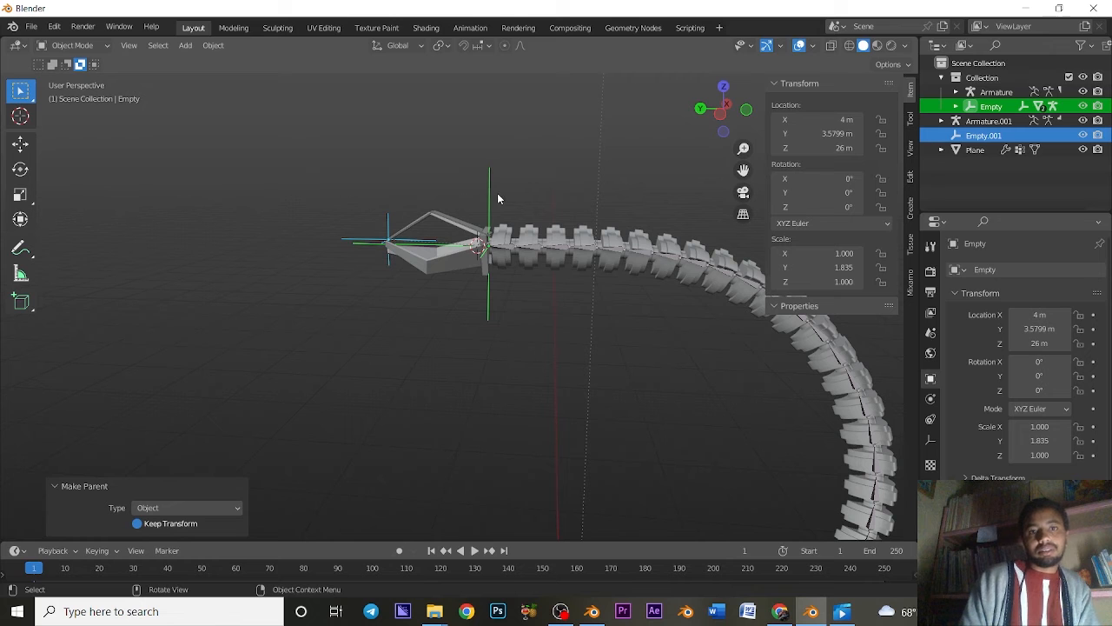
Step: Move the arm's IK empty about -0.3 m along X, 2.7 m along Y and 0.38 m along Z, and inspect the arm and claw
click(489, 193)
key(g)
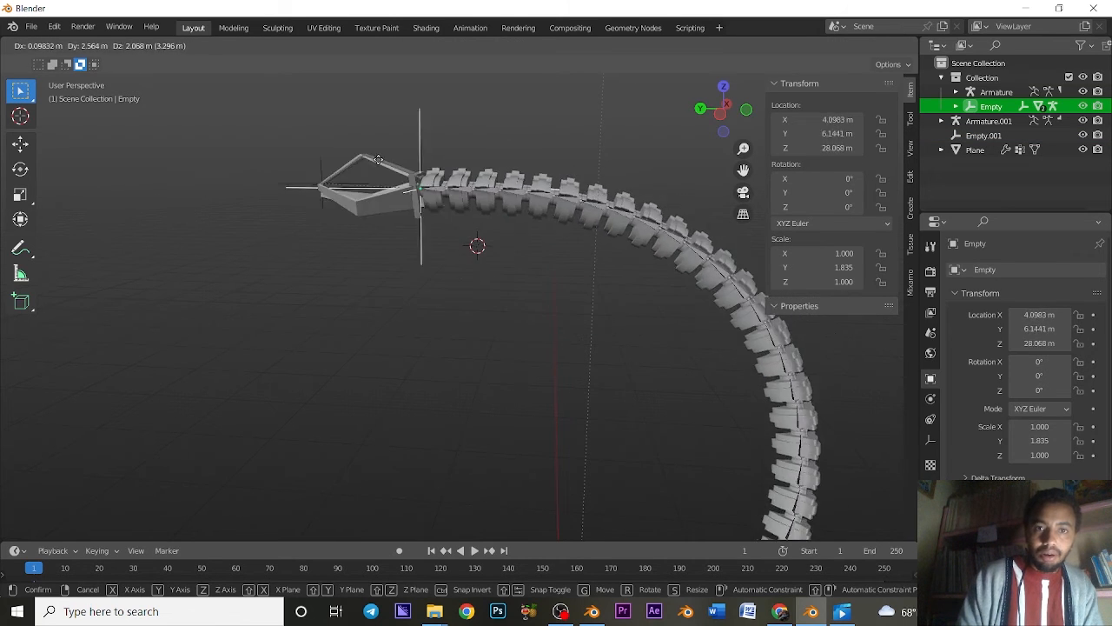
click(416, 181)
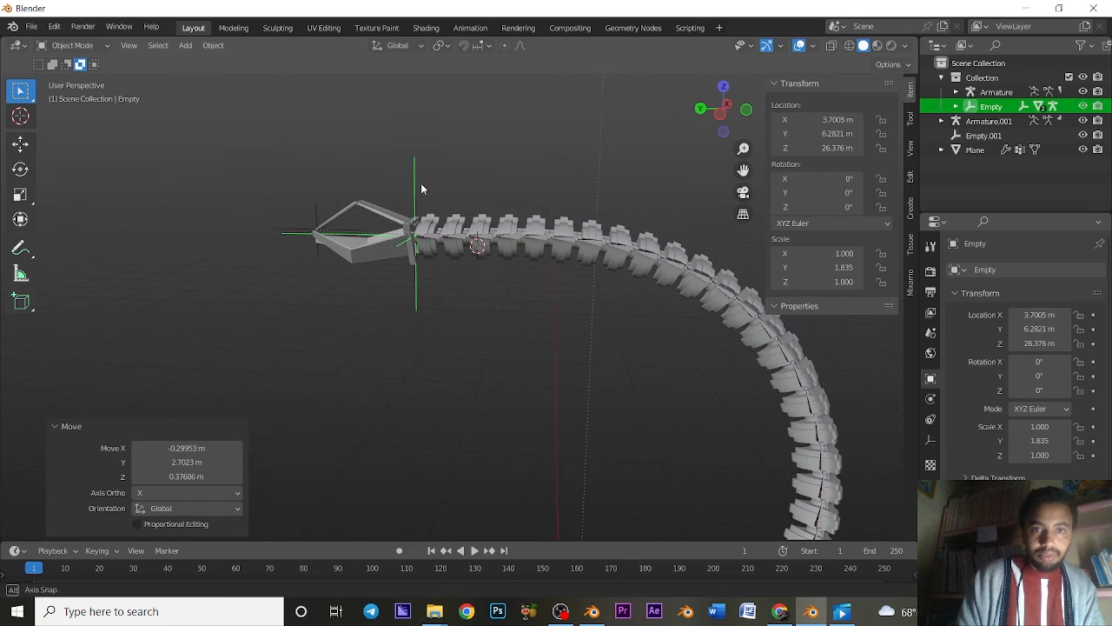
middle_drag(421, 183, 740, 306)
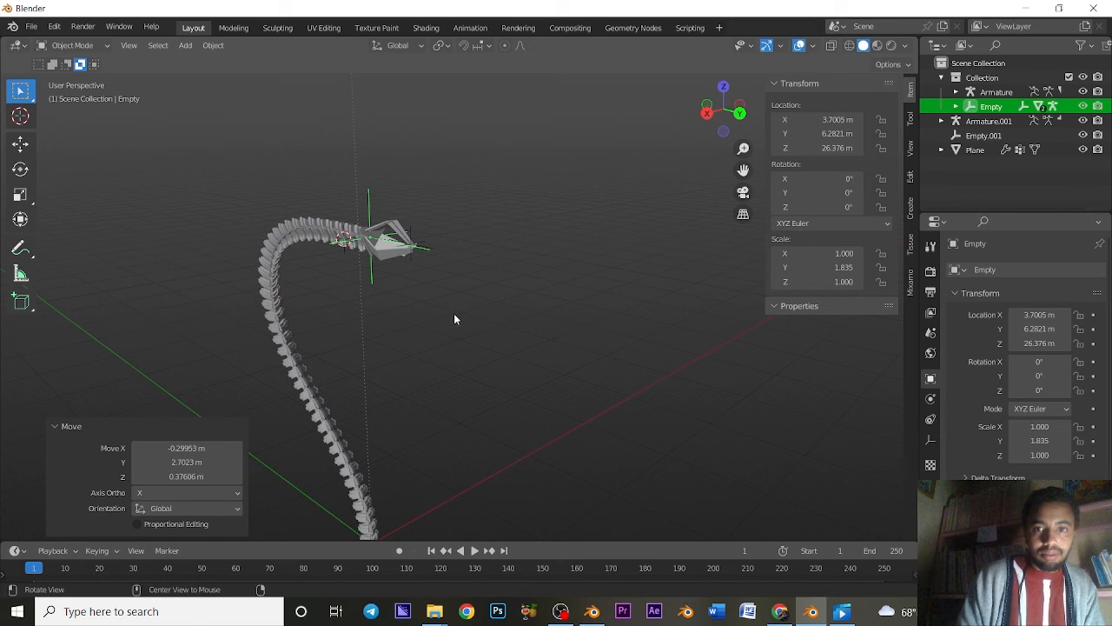
middle_drag(453, 319, 532, 301)
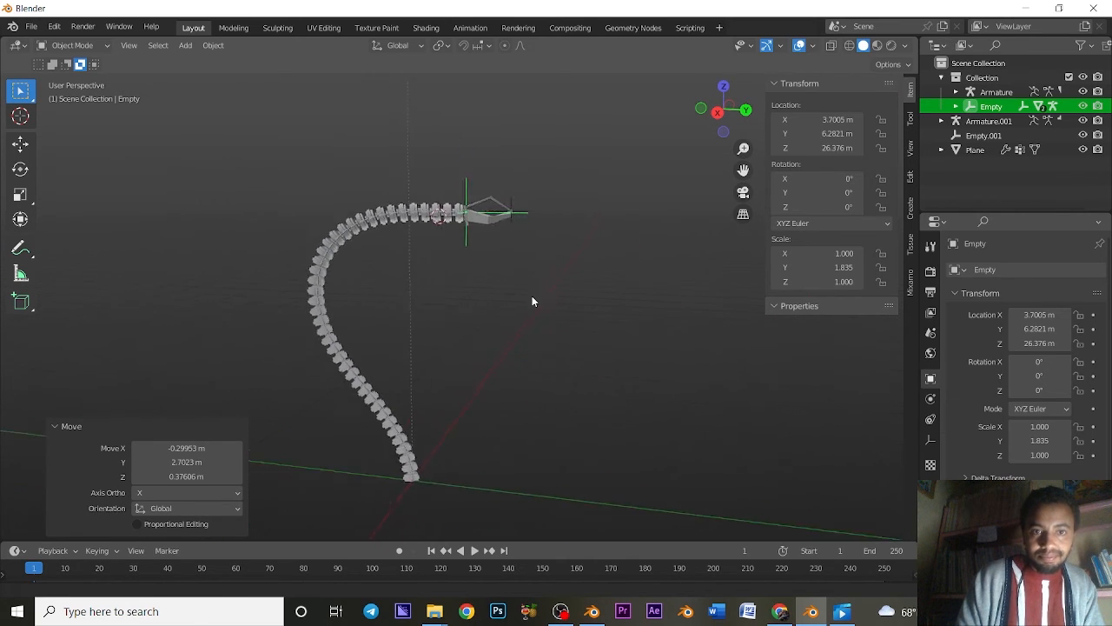
scroll(532, 302, up, 6)
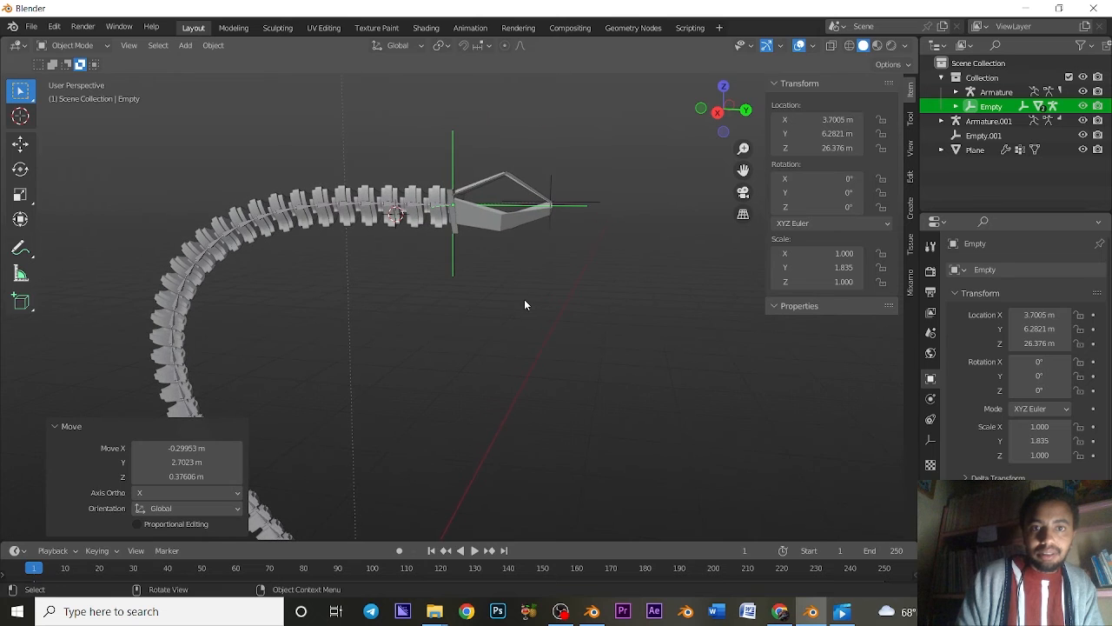
Step: Move the claw's IK empty, Empty.001, about -0.09 m along X and 0.47 m along Z, and inspect the claw fingers
click(573, 202)
key(g)
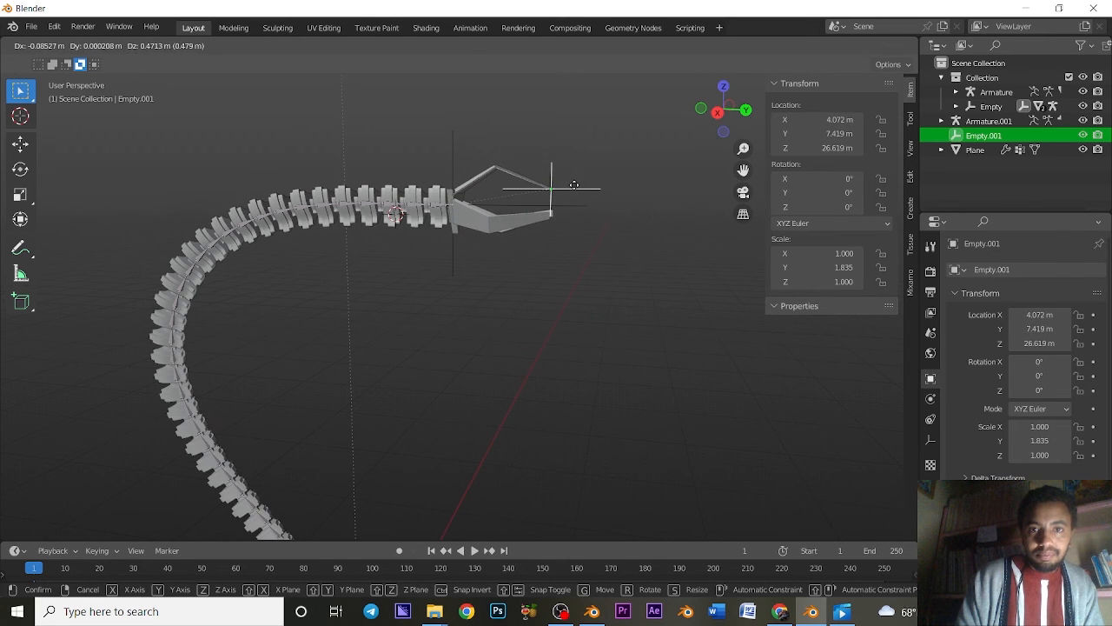
click(574, 194)
middle_drag(594, 253, 630, 258)
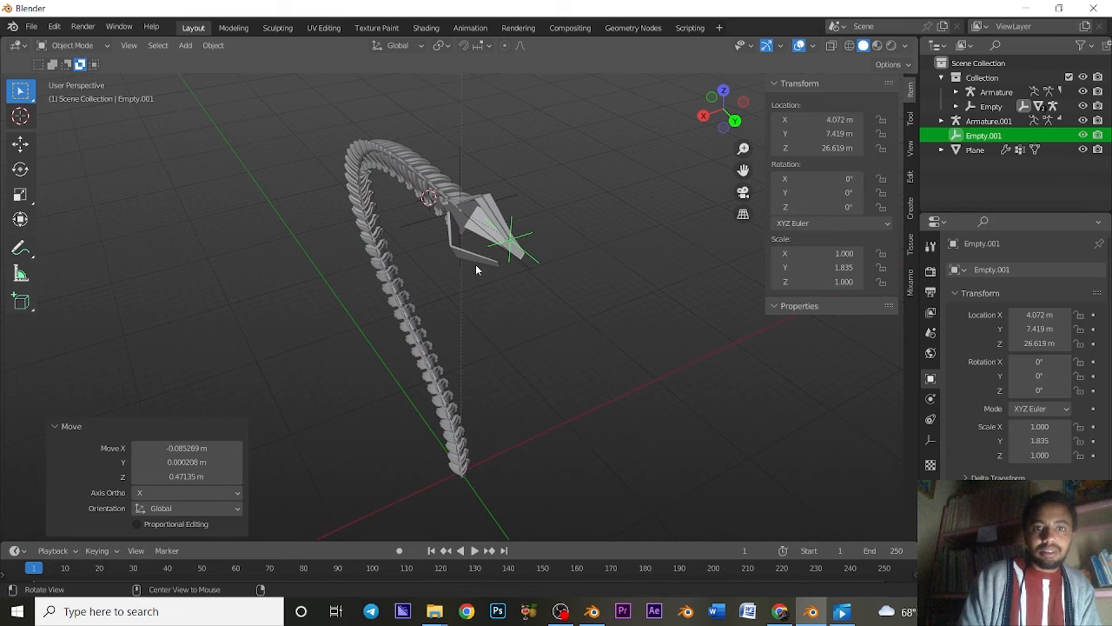
Step: Try rotating the arm's IK empty, Empty, about the global Y axis to check how the arm and claw twist, and cancel the rotation
click(461, 167)
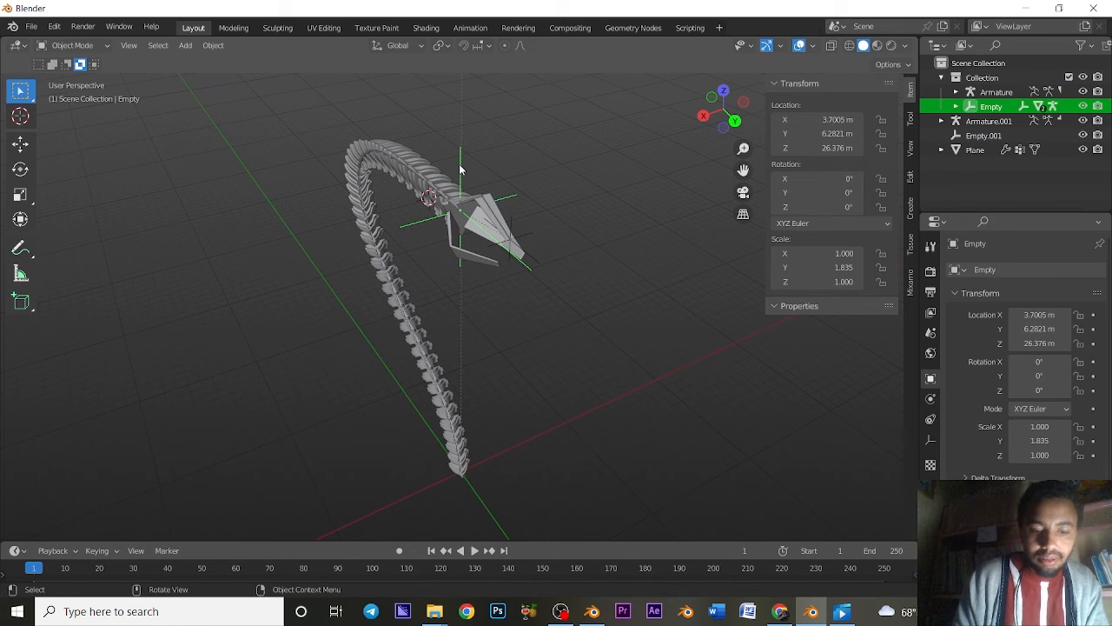
key(r)
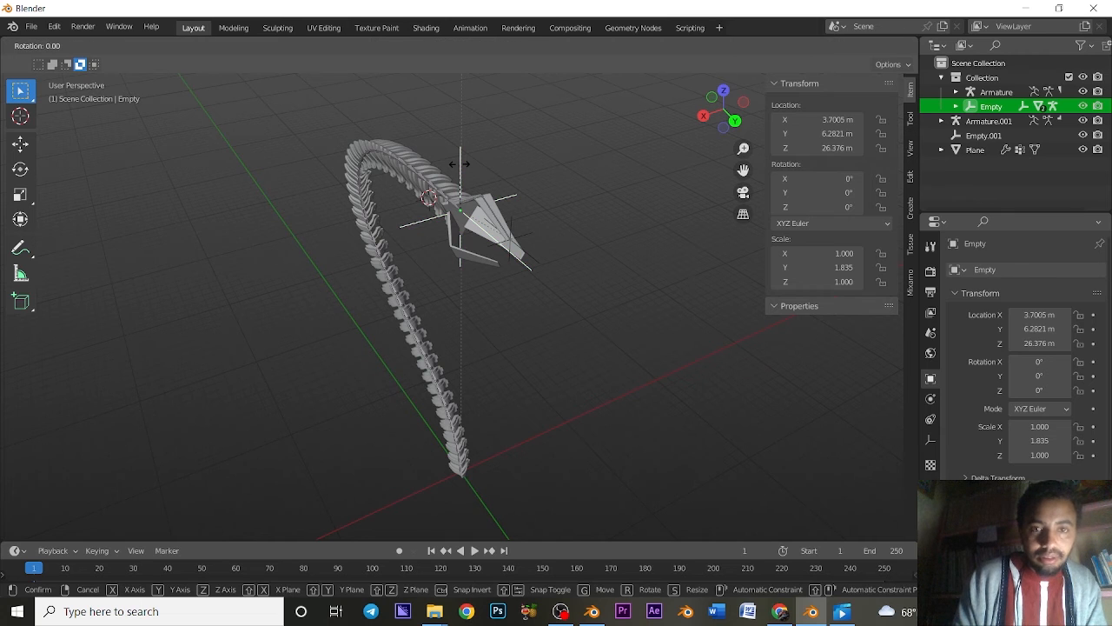
key(y)
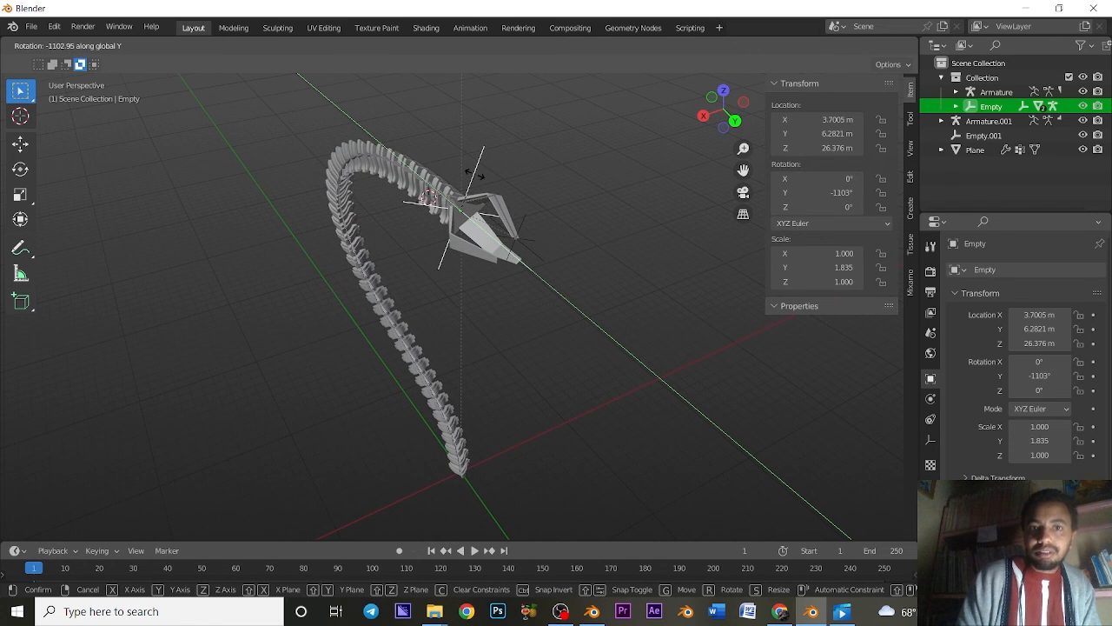
key(Escape)
middle_drag(314, 325, 329, 271)
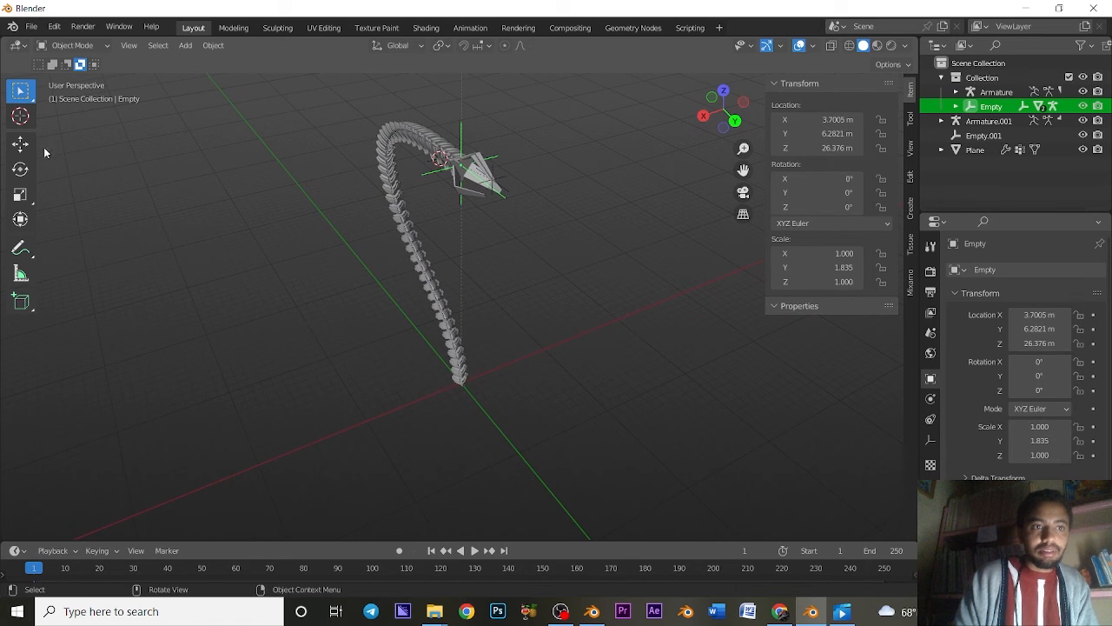
Step: Add a Plain Axes empty beside the arm at about 15.3, 2.65, 20 m and scale it by about -7.3
click(210, 244)
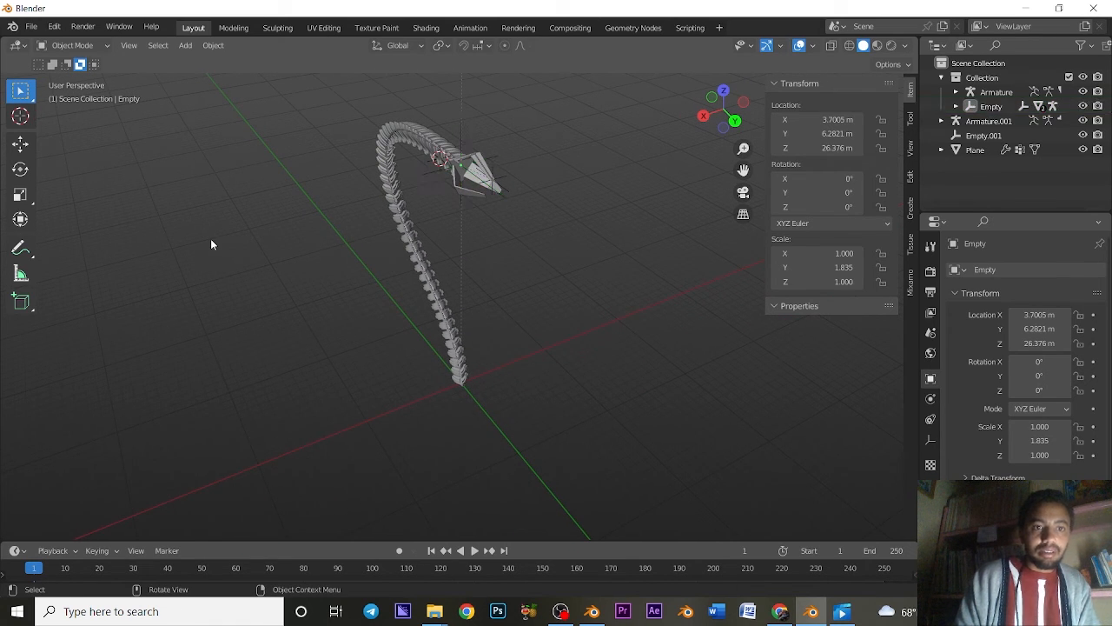
click(22, 116)
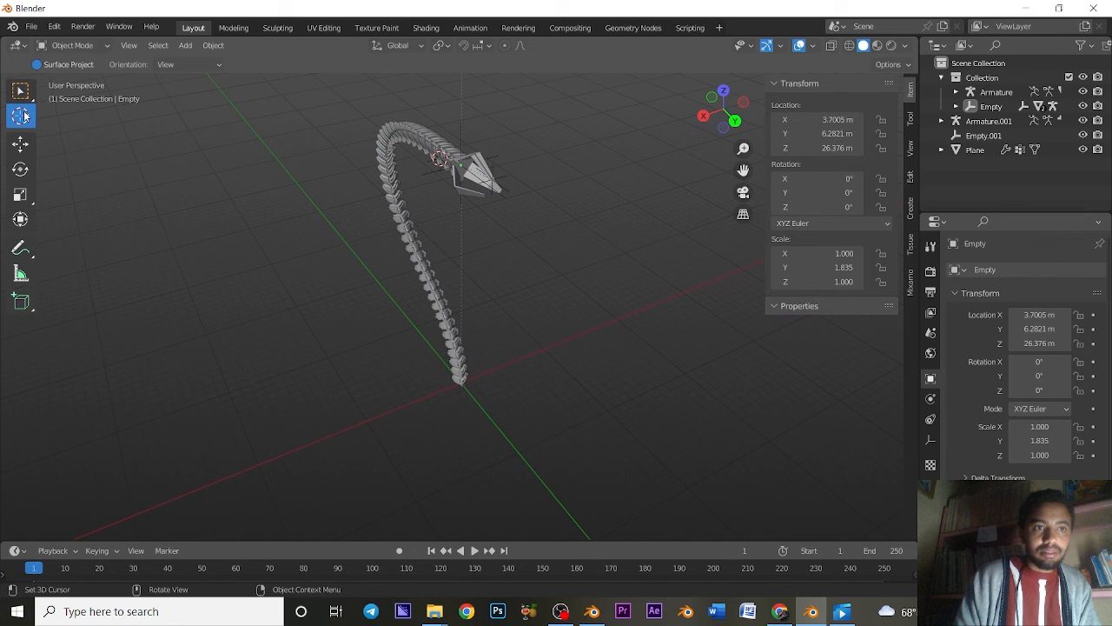
click(284, 275)
key(shift+a)
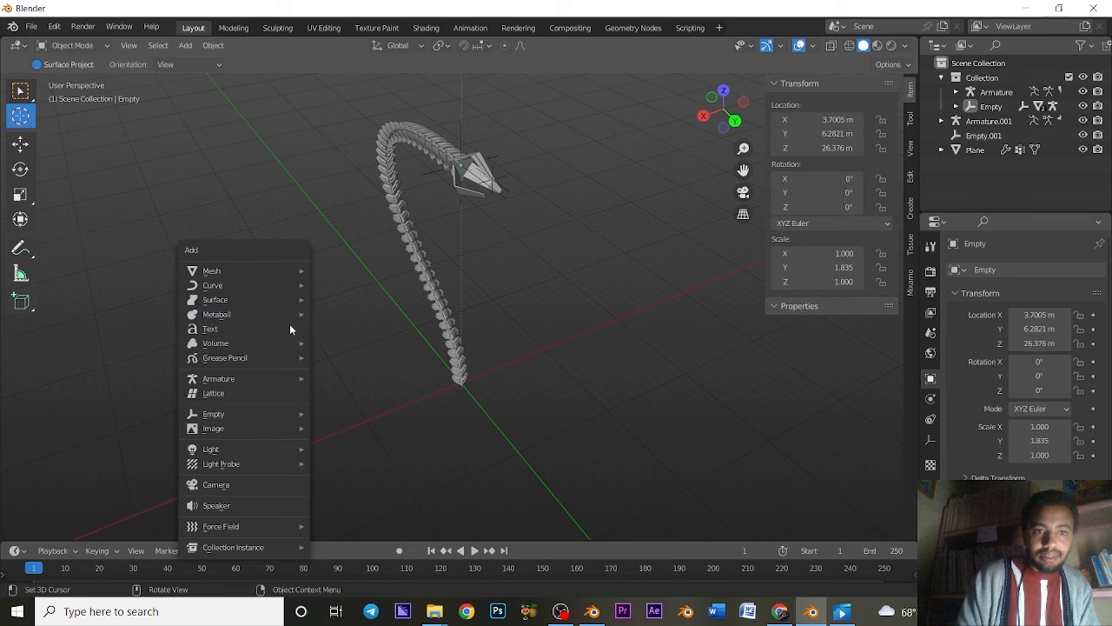
click(334, 413)
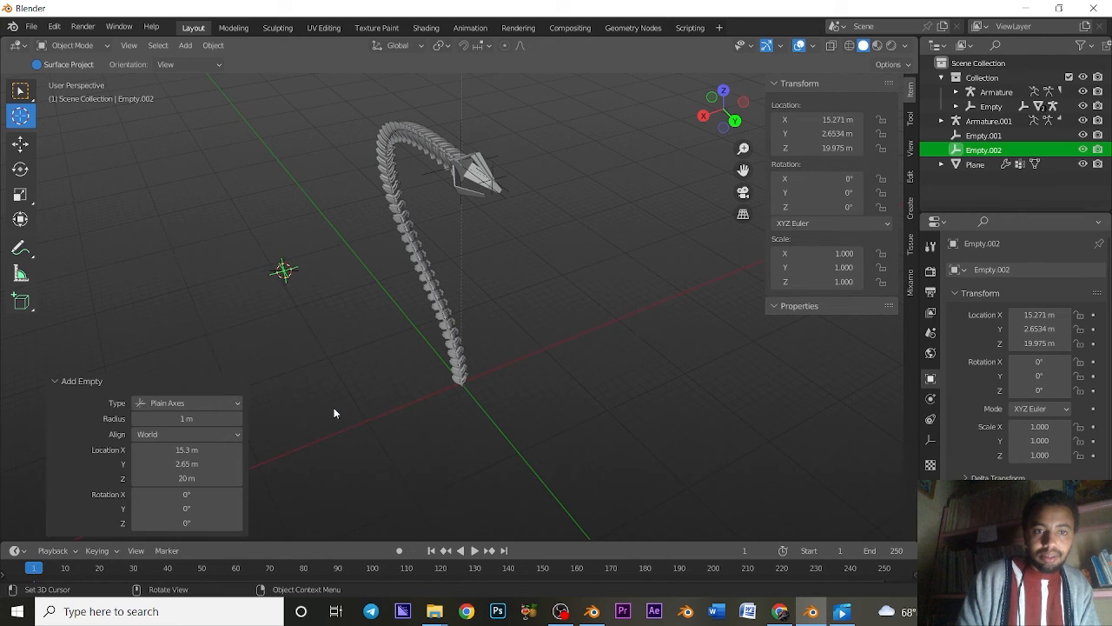
key(s)
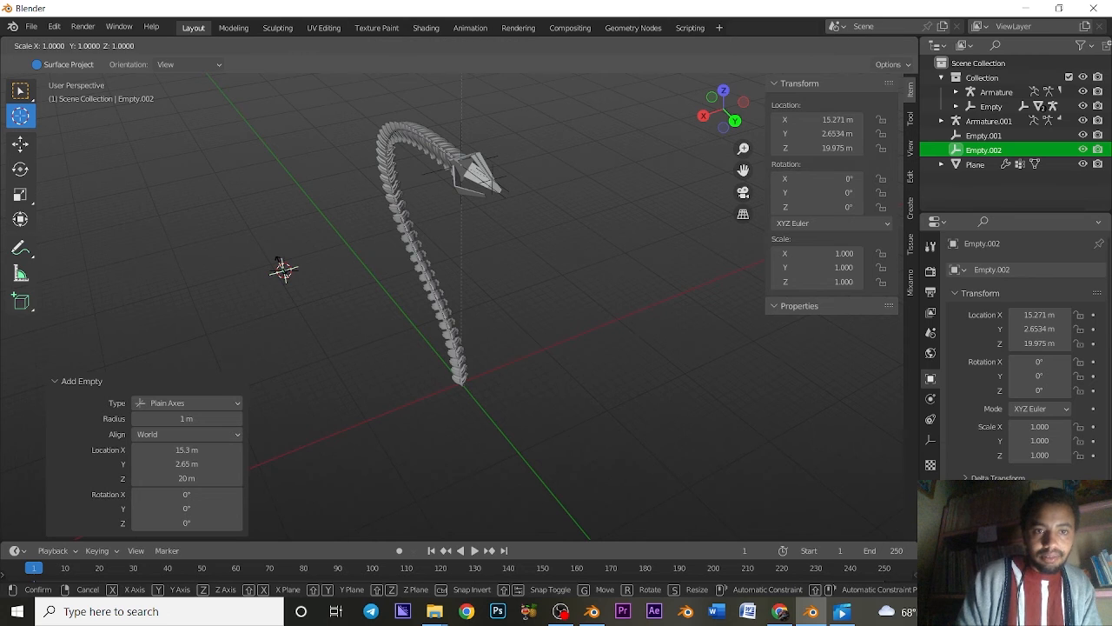
click(308, 306)
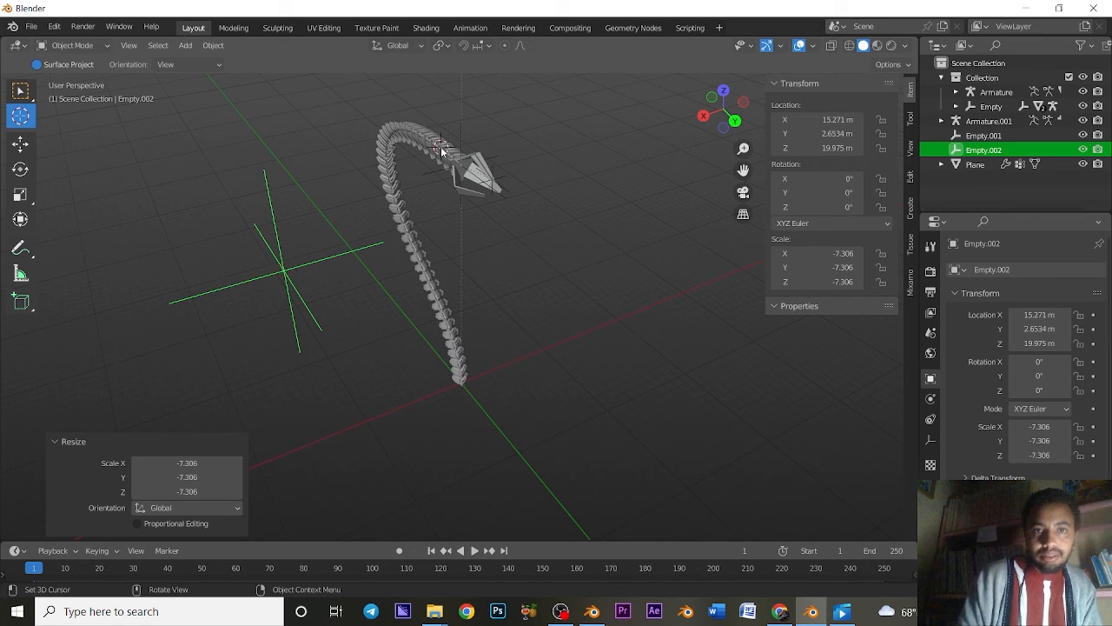
Step: Set the new Empty.002 as the pole target of the IK constraint on the arm armature's Bone.001
click(16, 96)
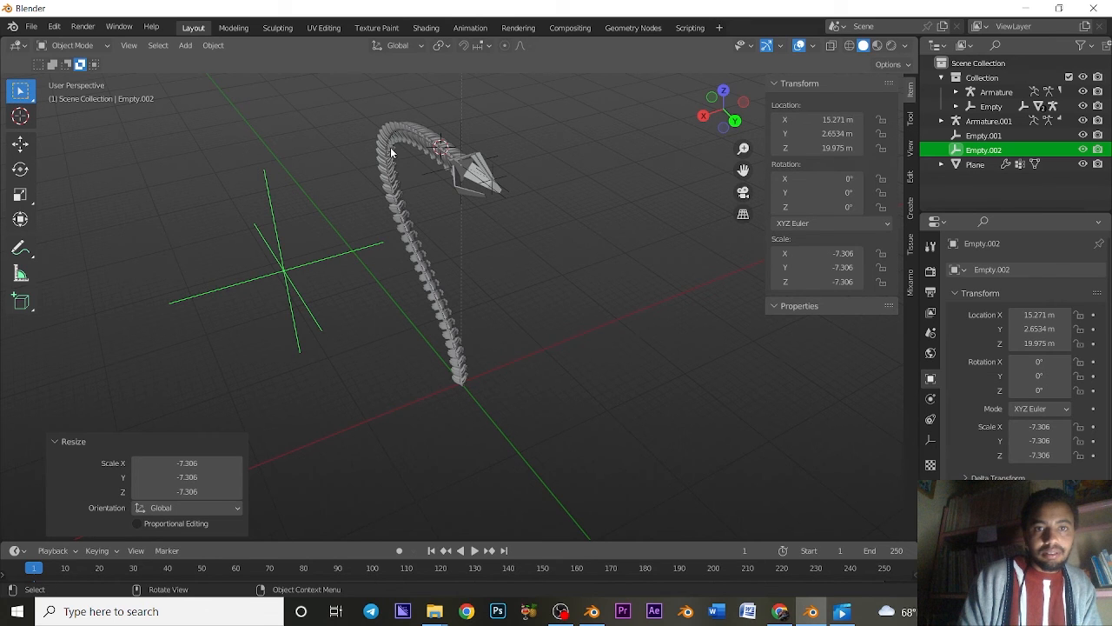
click(420, 138)
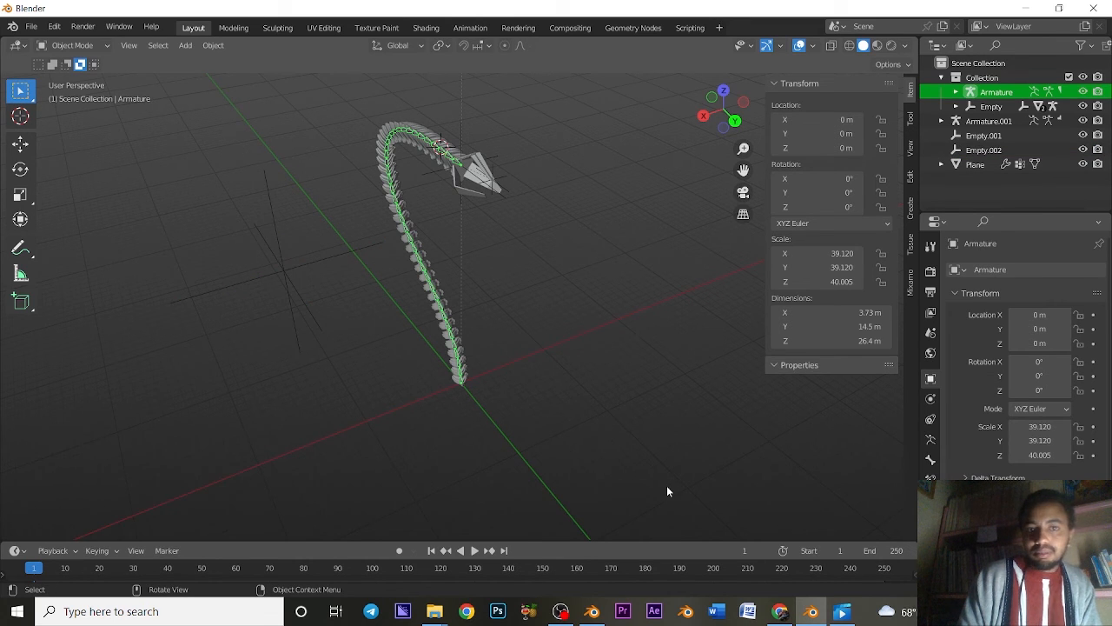
click(931, 439)
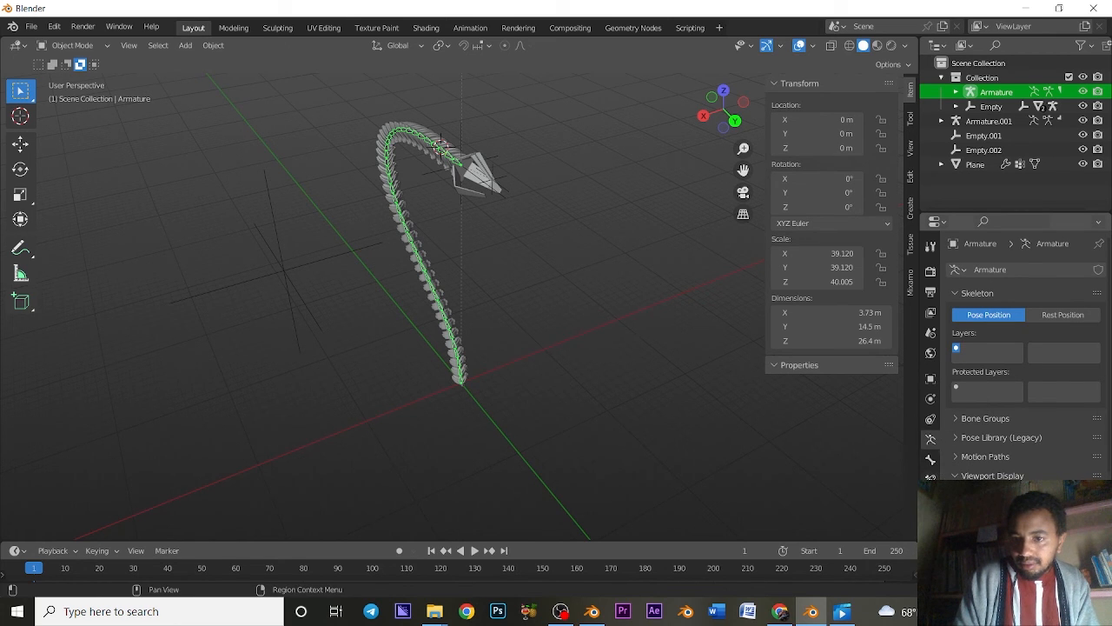
click(931, 474)
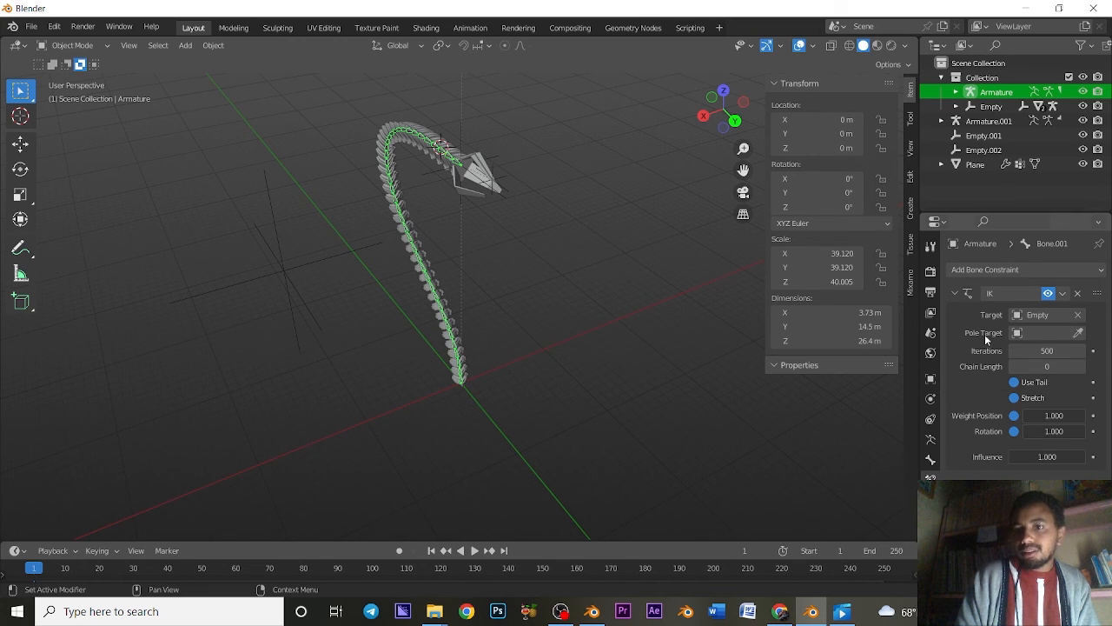
click(1079, 333)
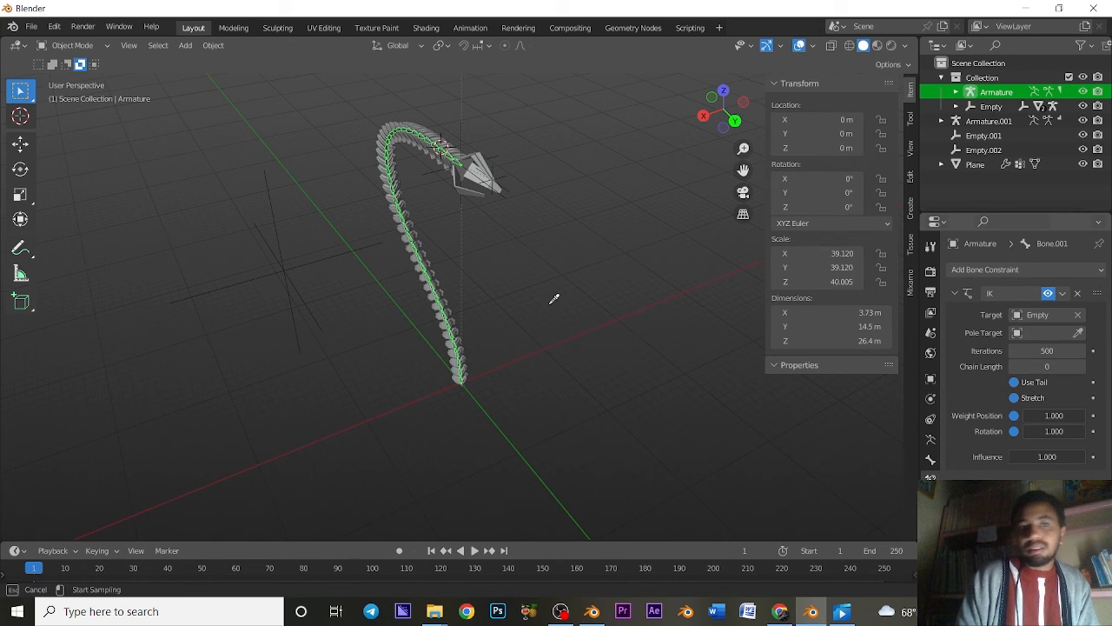
click(313, 259)
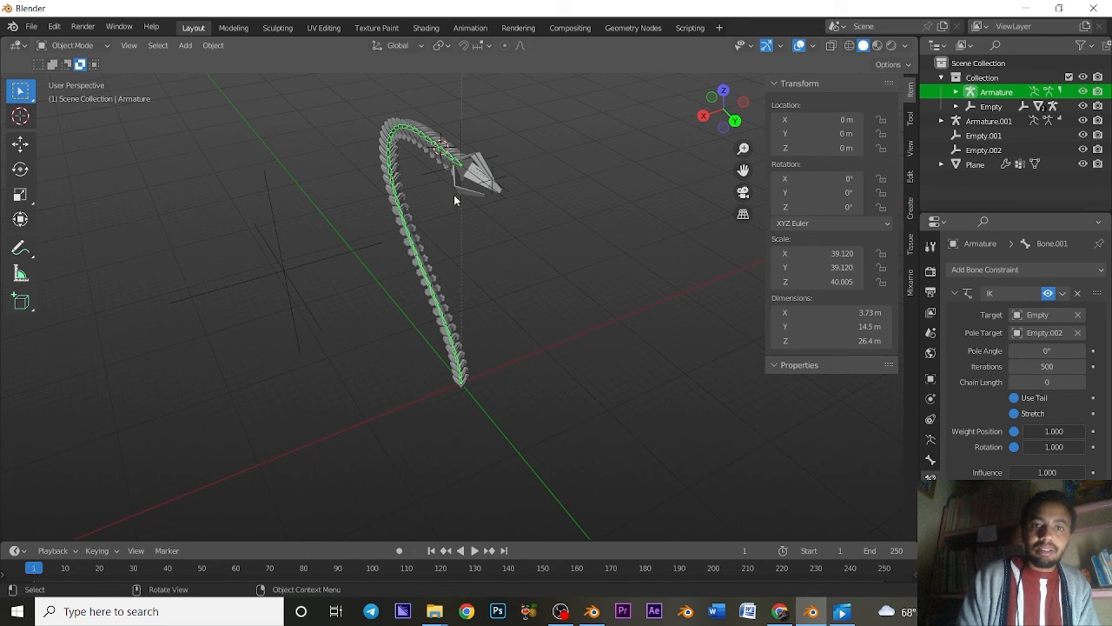
Step: Rotate the arm's IK empty, Empty, freely by about -363° around the view axis and inspect the arm from the side
click(461, 144)
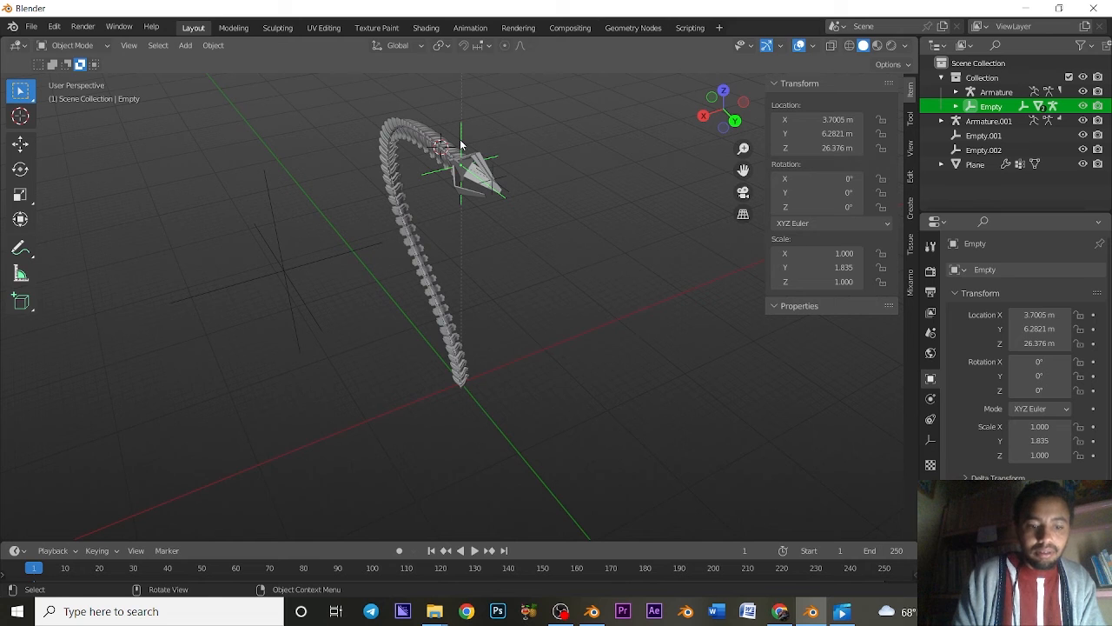
key(r)
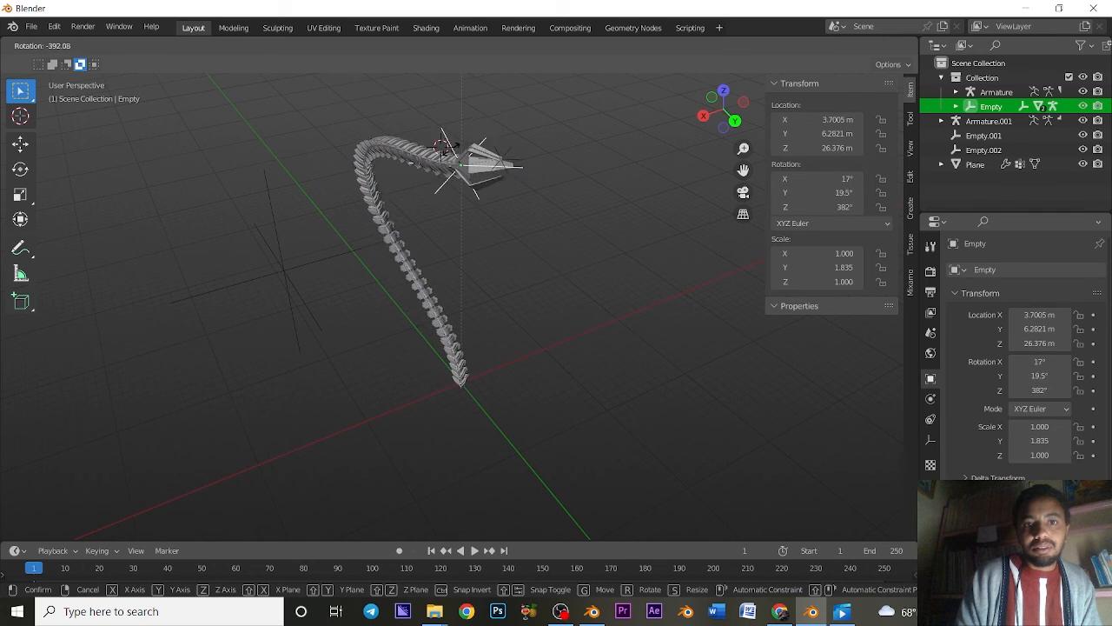
click(486, 173)
middle_drag(487, 174, 580, 173)
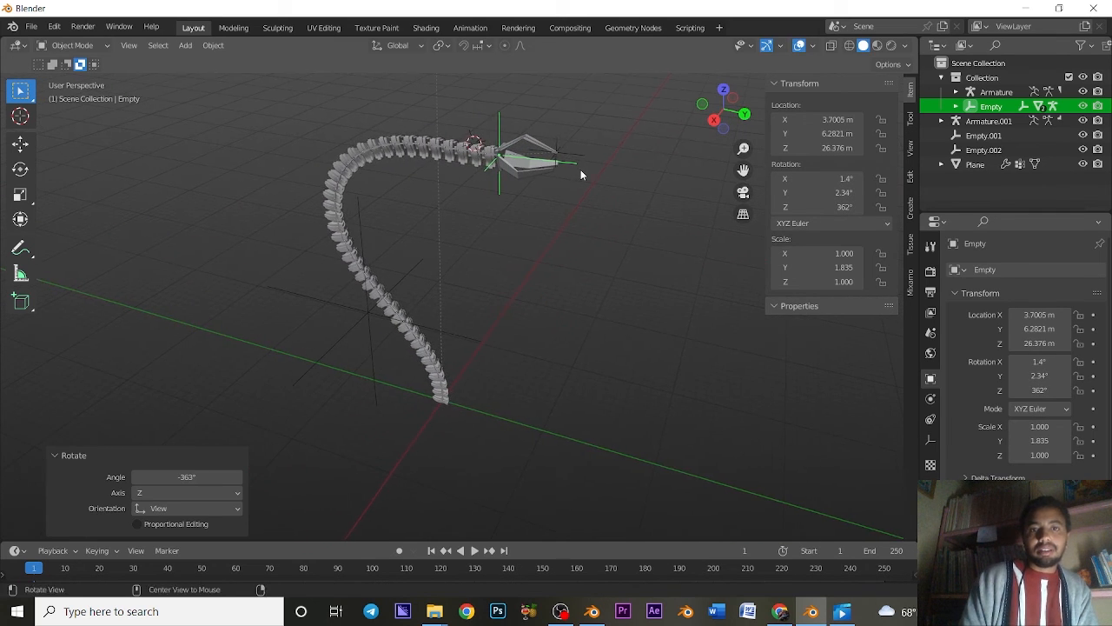
Step: Insert a Location & Rotation keyframe on the arm's IK empty, Empty, at frame 1
click(498, 128)
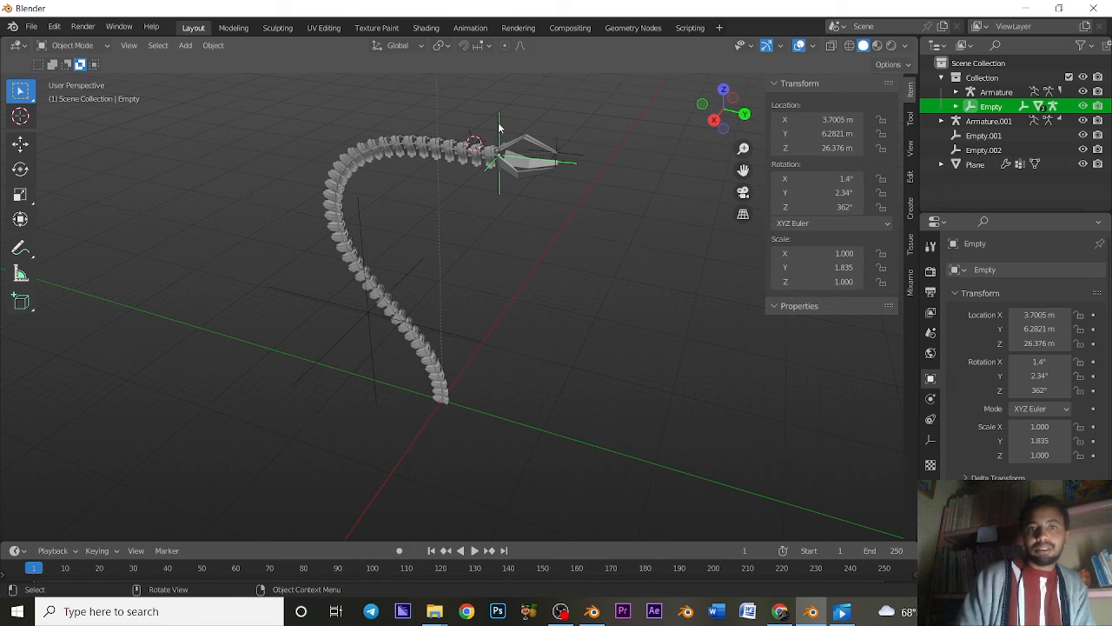
right_click(498, 128)
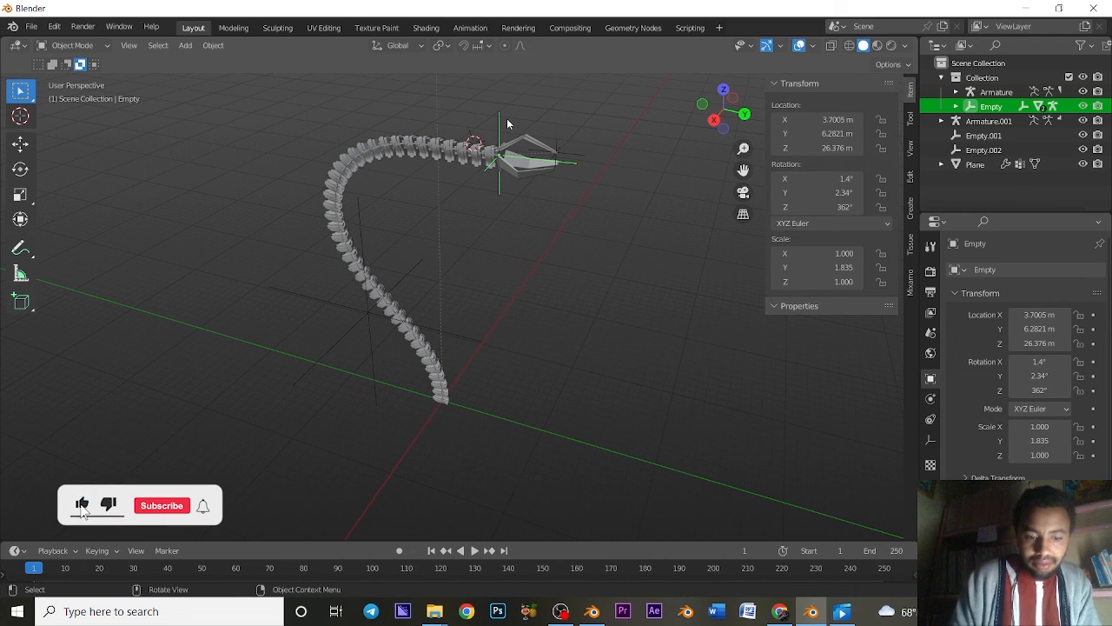
key(i)
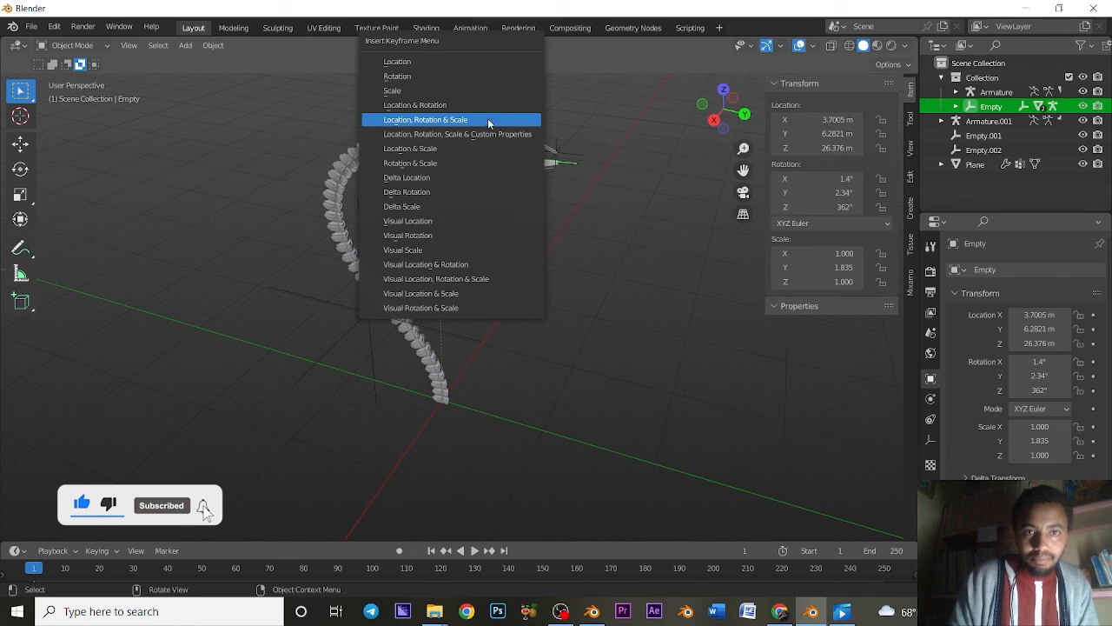
click(476, 105)
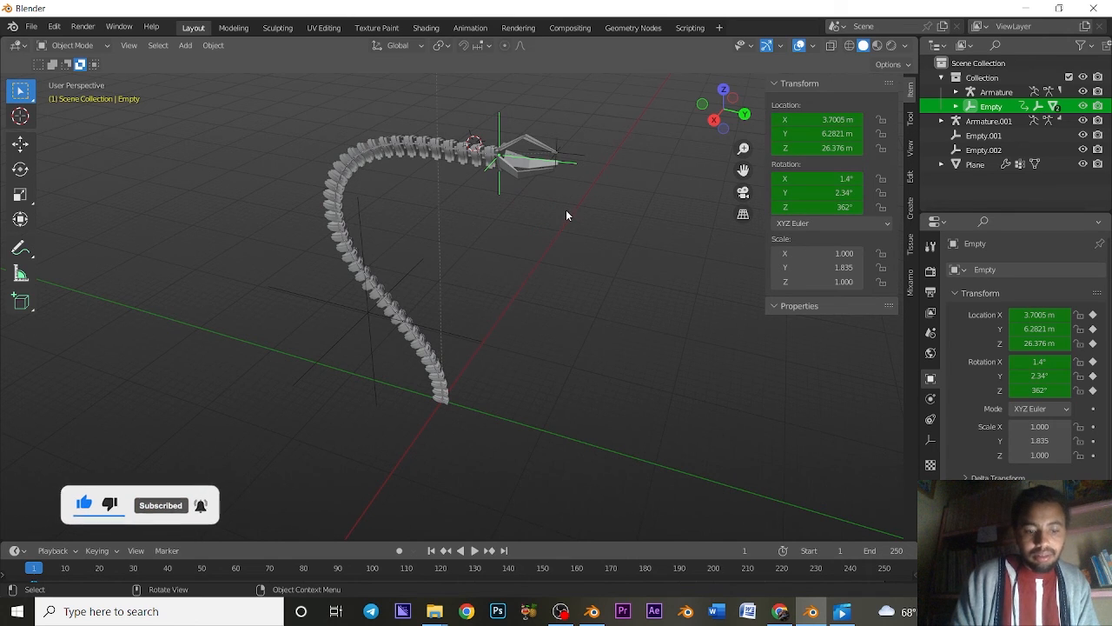
Step: Split the 3D viewport vertically into two areas and hide the transform sidebar in the larger one
right_click(511, 541)
click(499, 528)
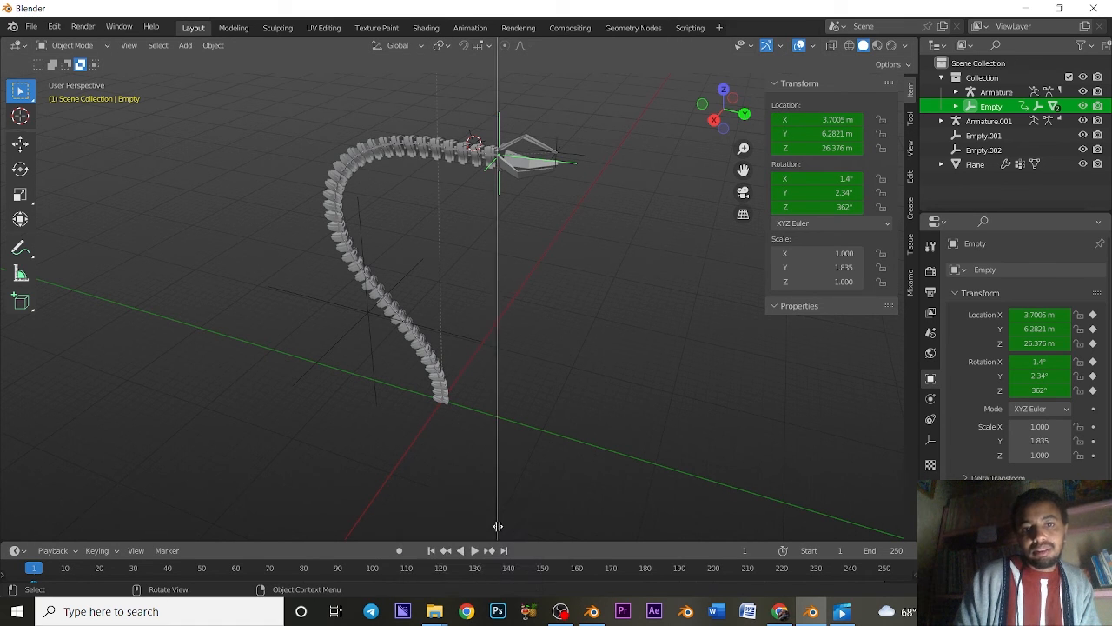
click(596, 422)
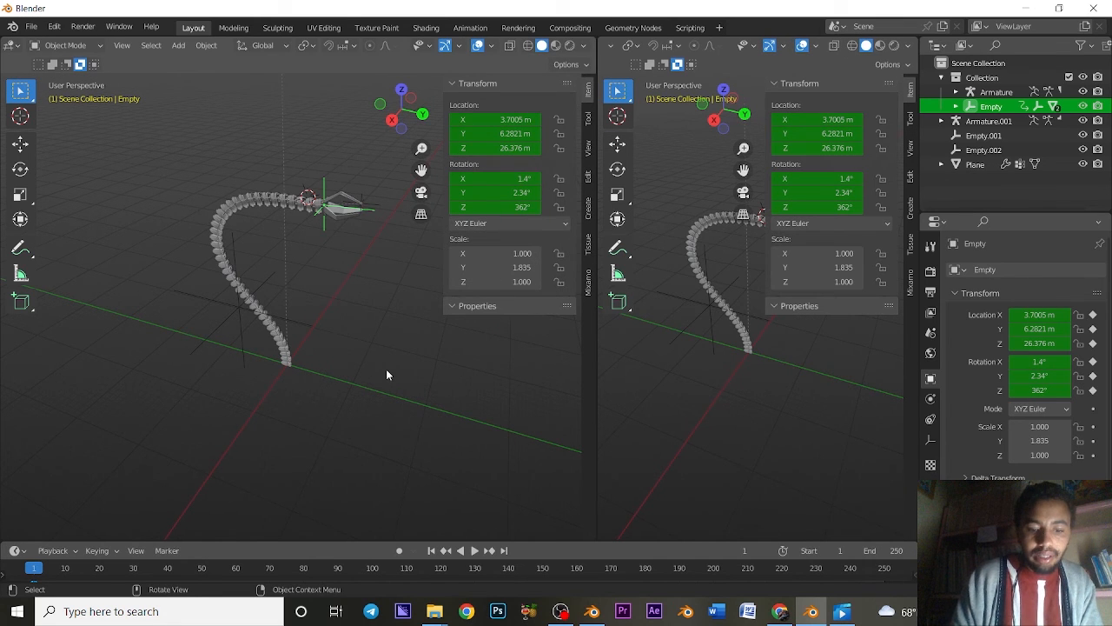
key(n)
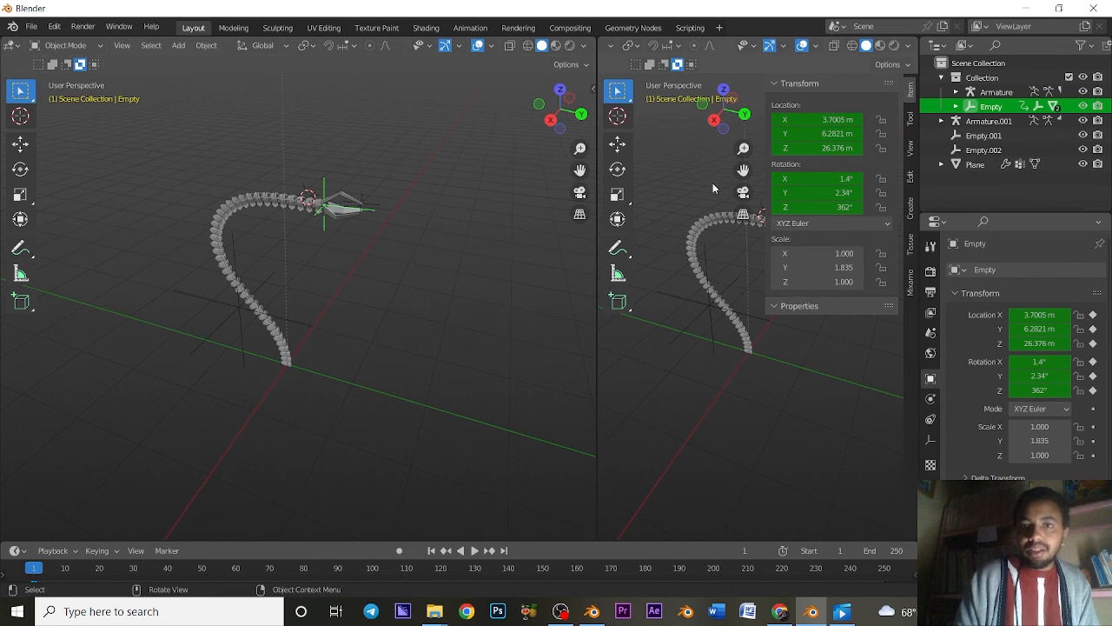
Step: Turn the second viewport into a Graph Editor and widen it with the Object Transforms channels of Empty expanded
click(628, 46)
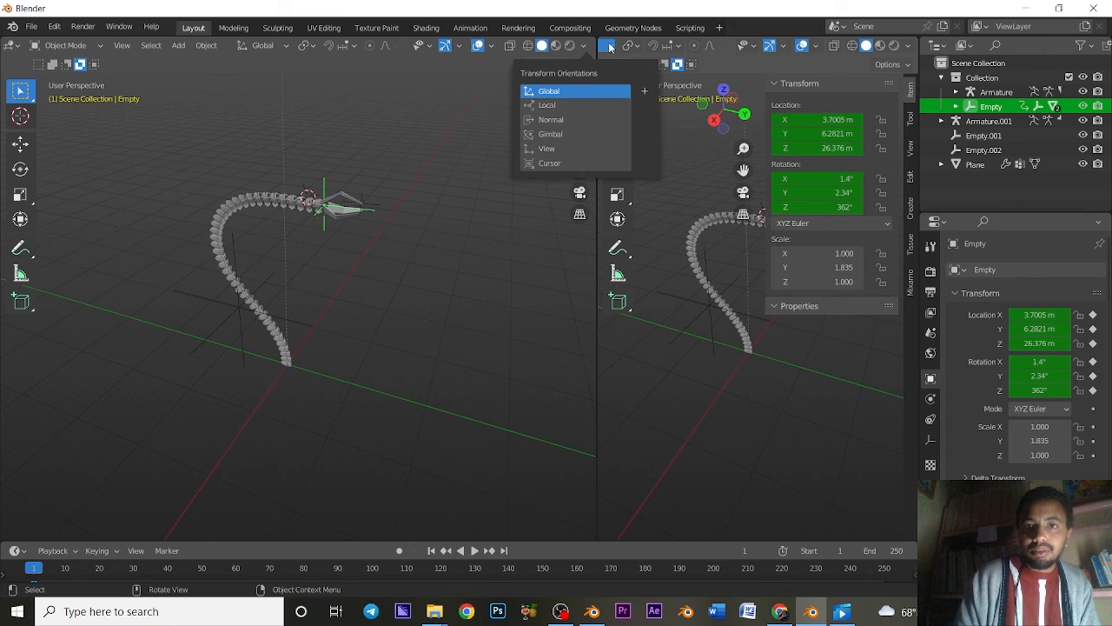
scroll(656, 44, up, 6)
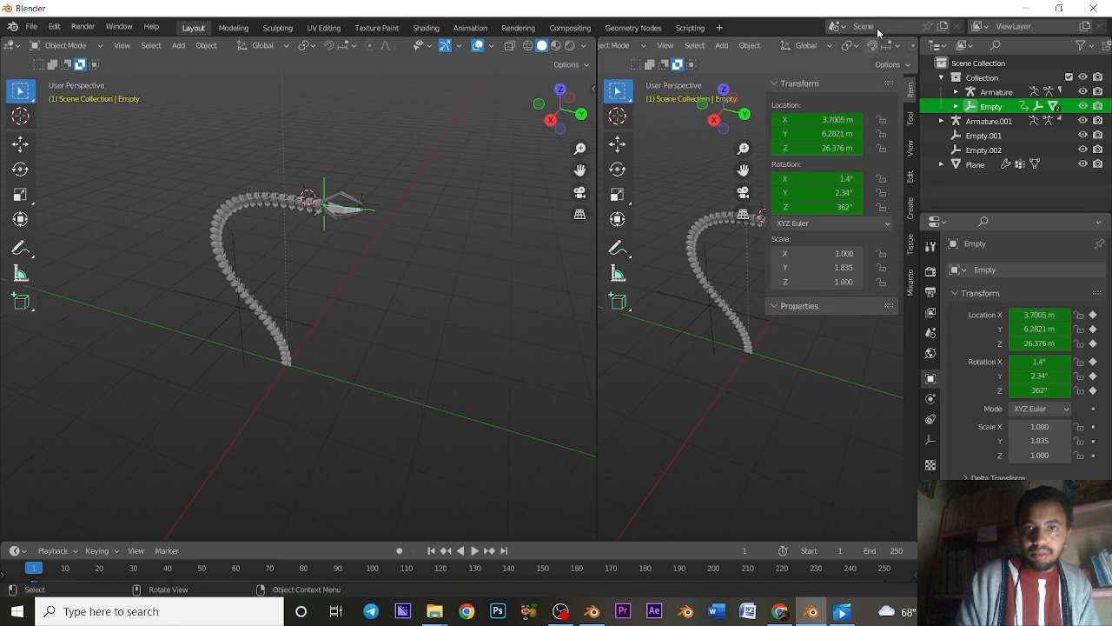
scroll(637, 46, up, 2)
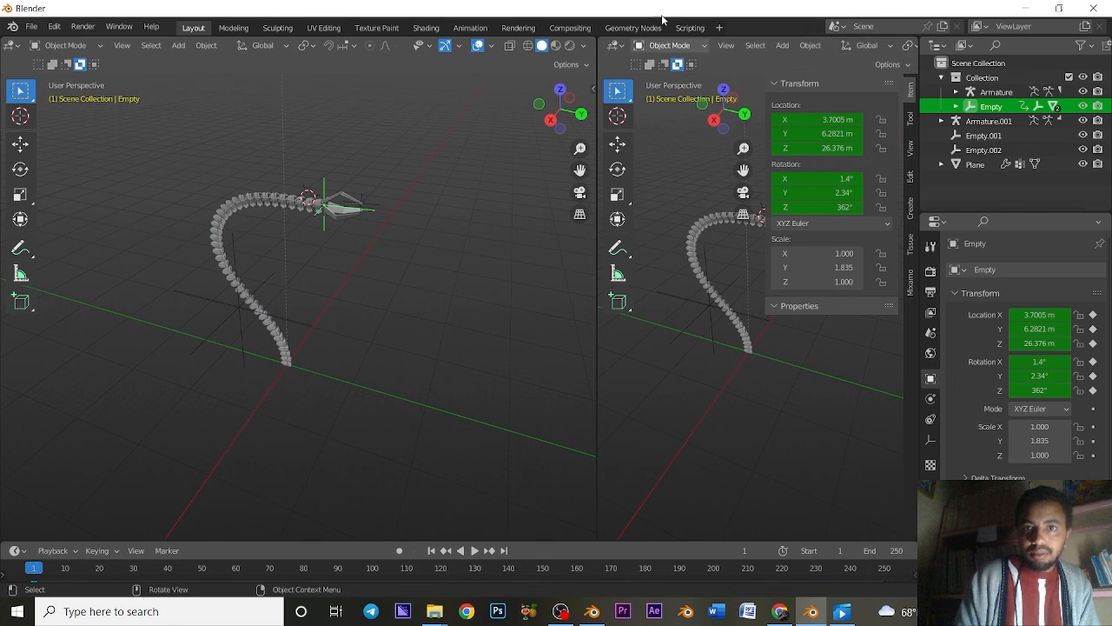
click(621, 44)
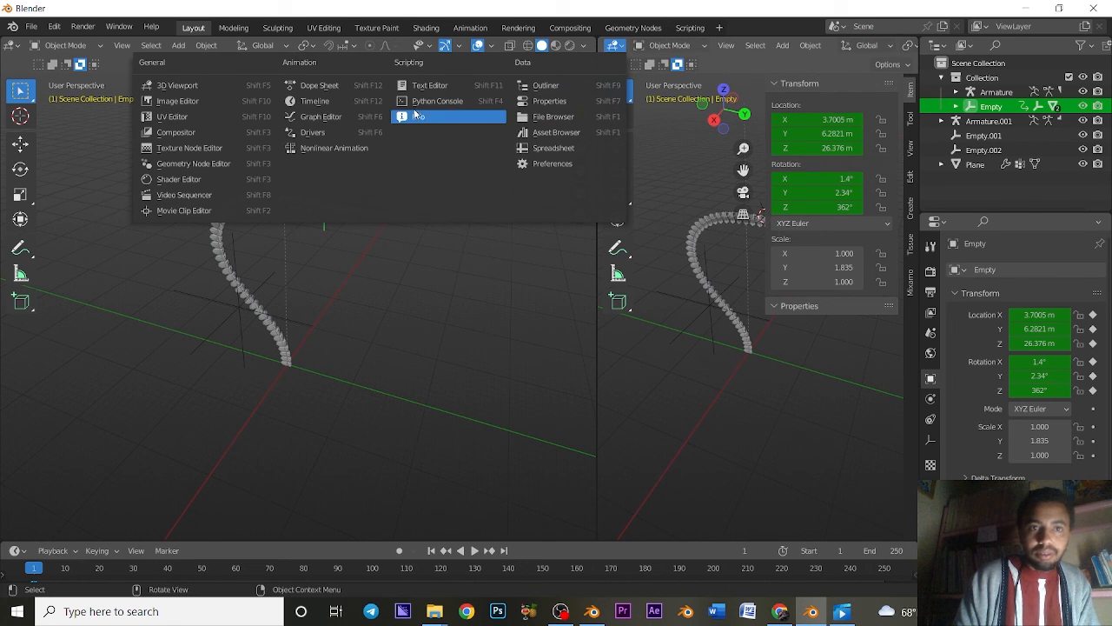
click(345, 117)
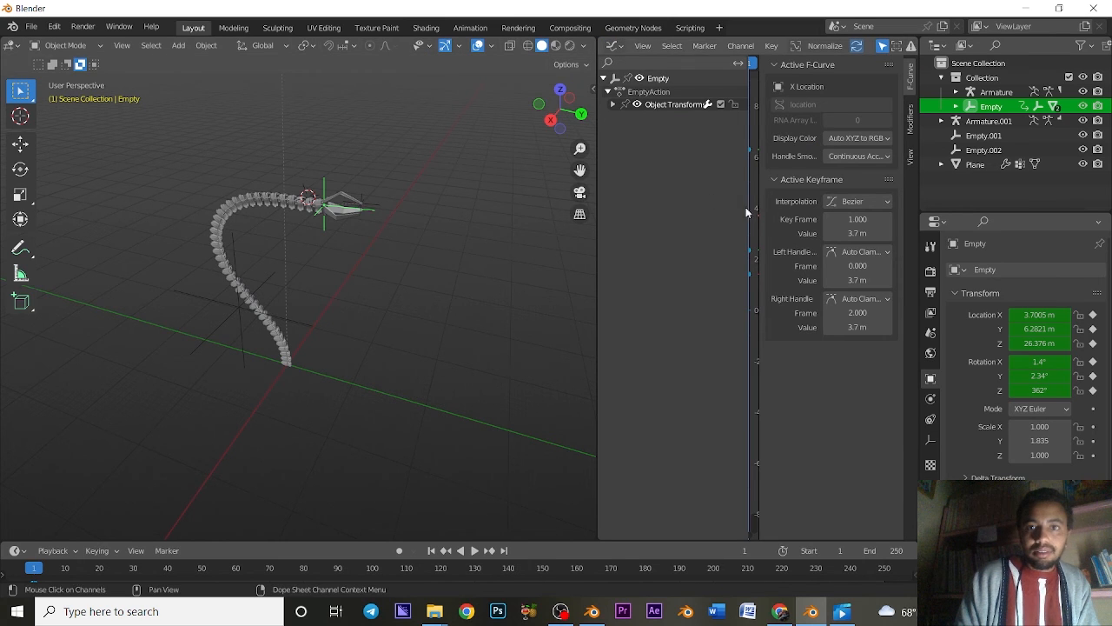
click(614, 104)
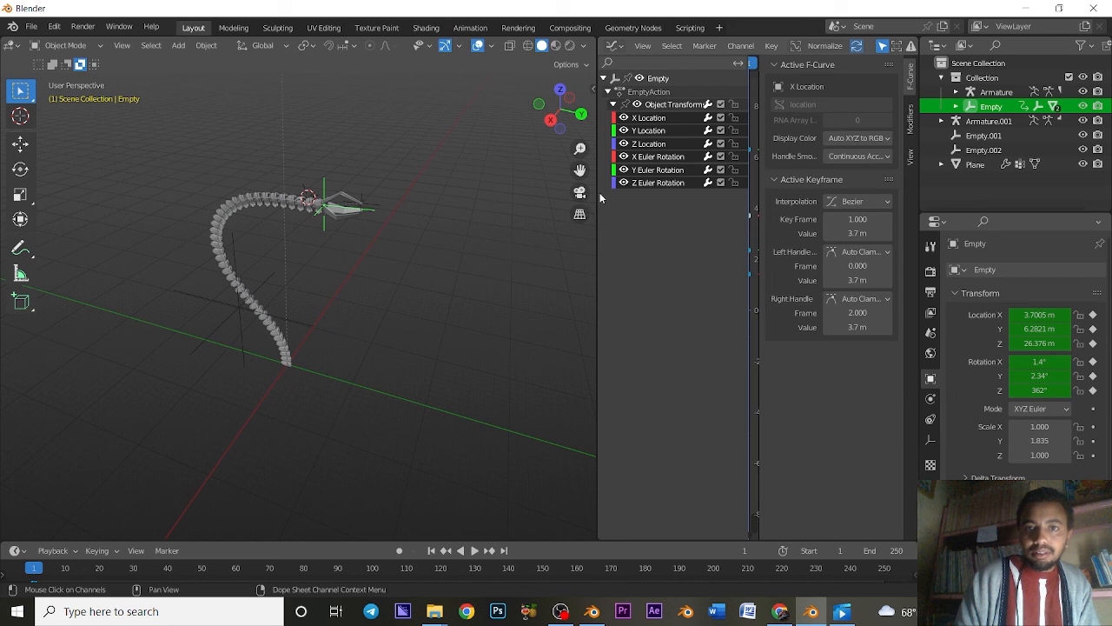
drag(597, 195, 402, 218)
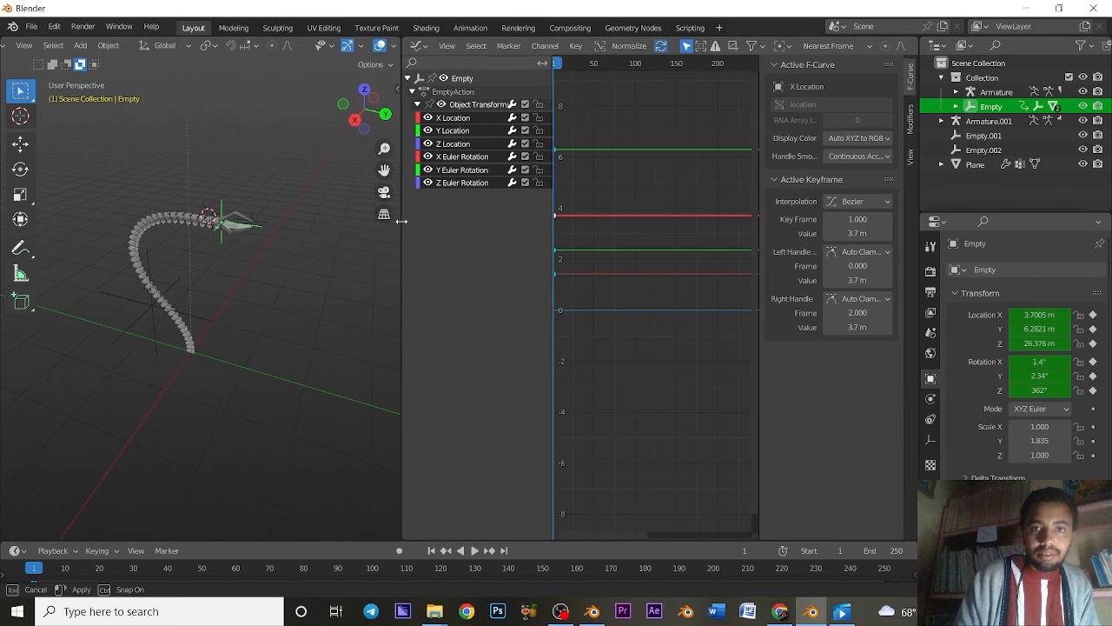
Step: Select the X Location channel of Empty in the Graph Editor and show its F-curve modifiers
click(466, 119)
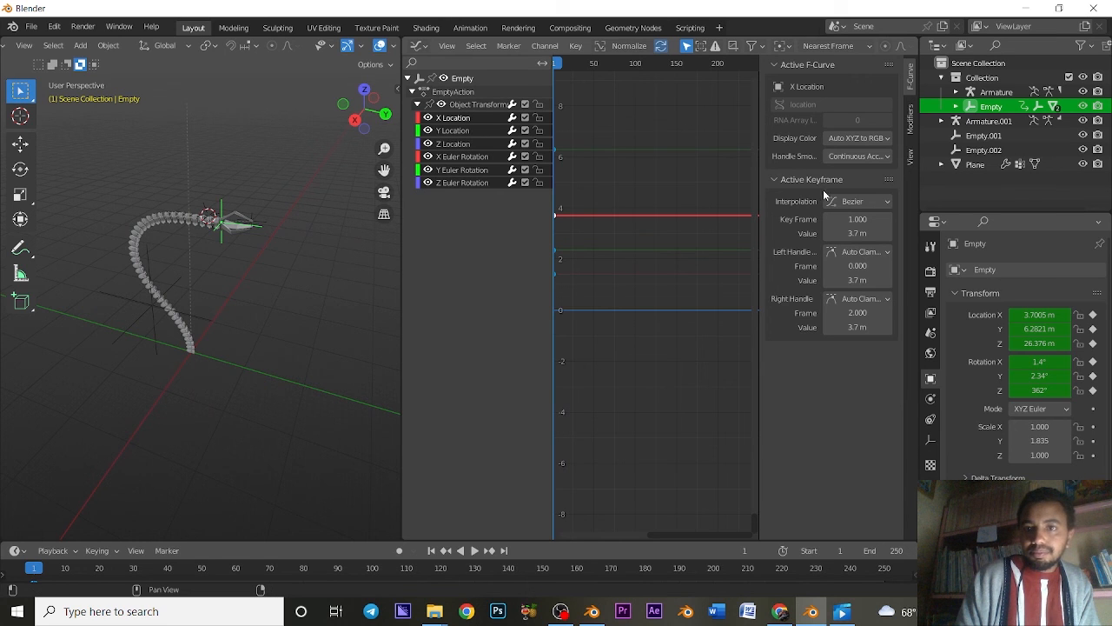
click(910, 119)
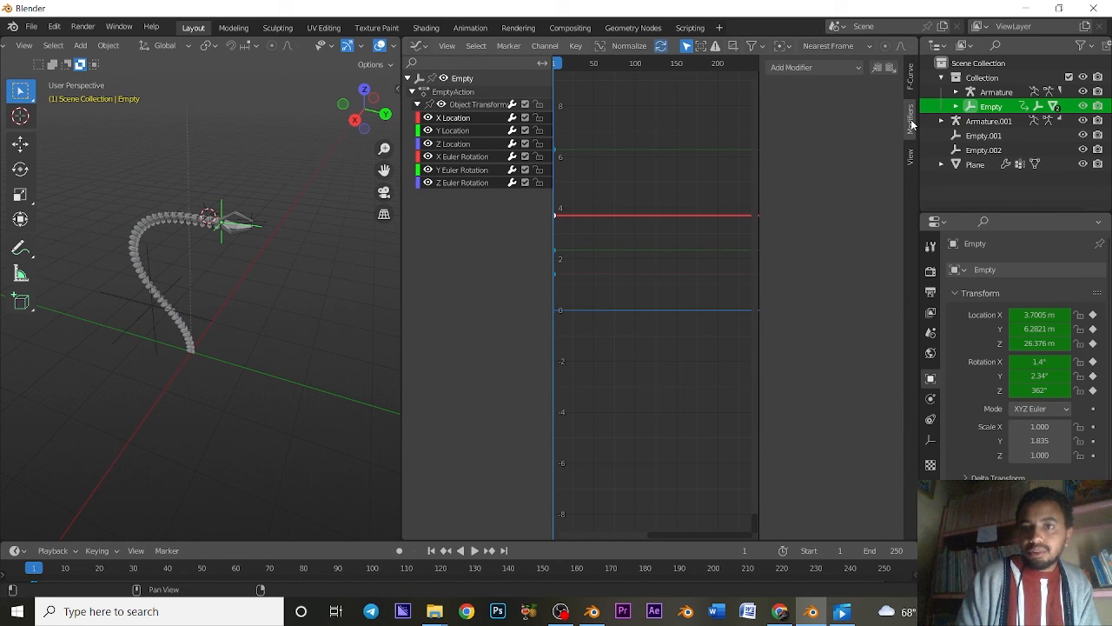
click(819, 66)
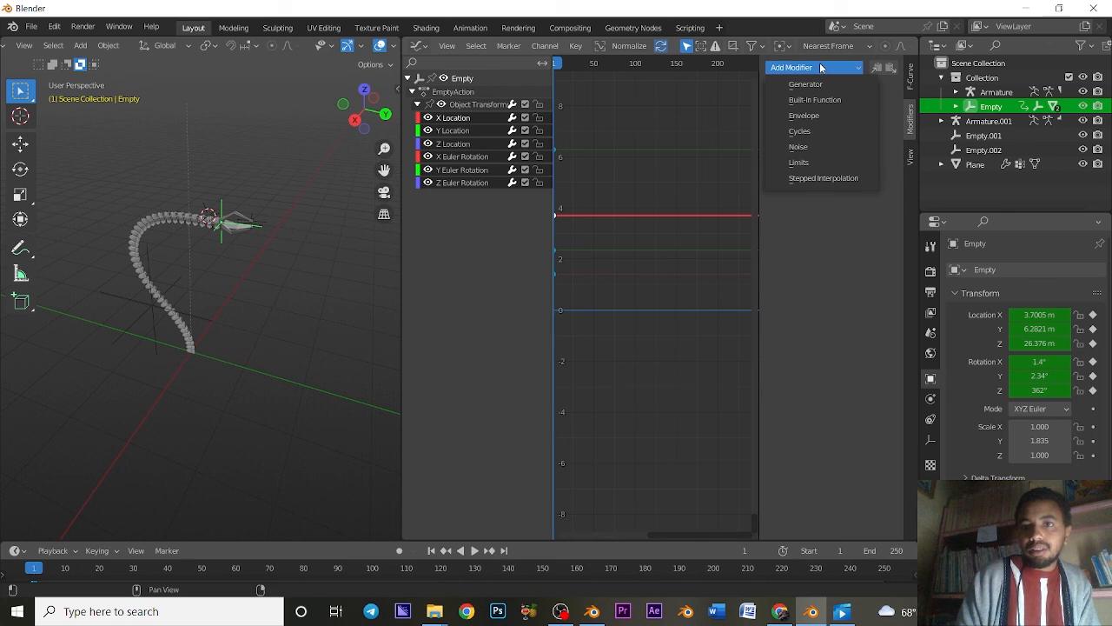
click(829, 132)
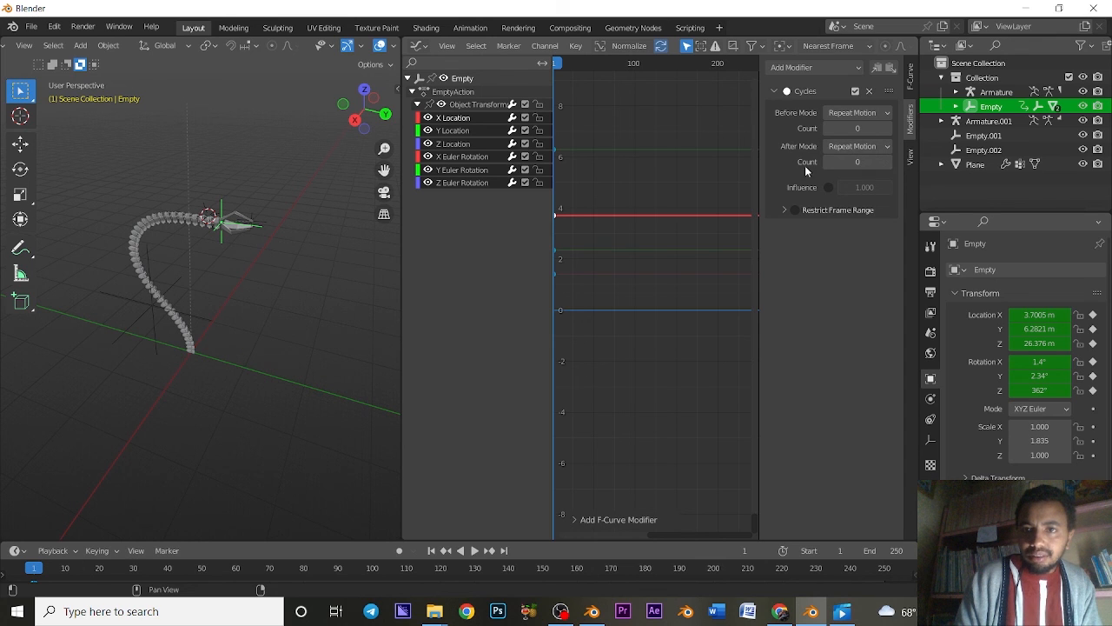
click(870, 90)
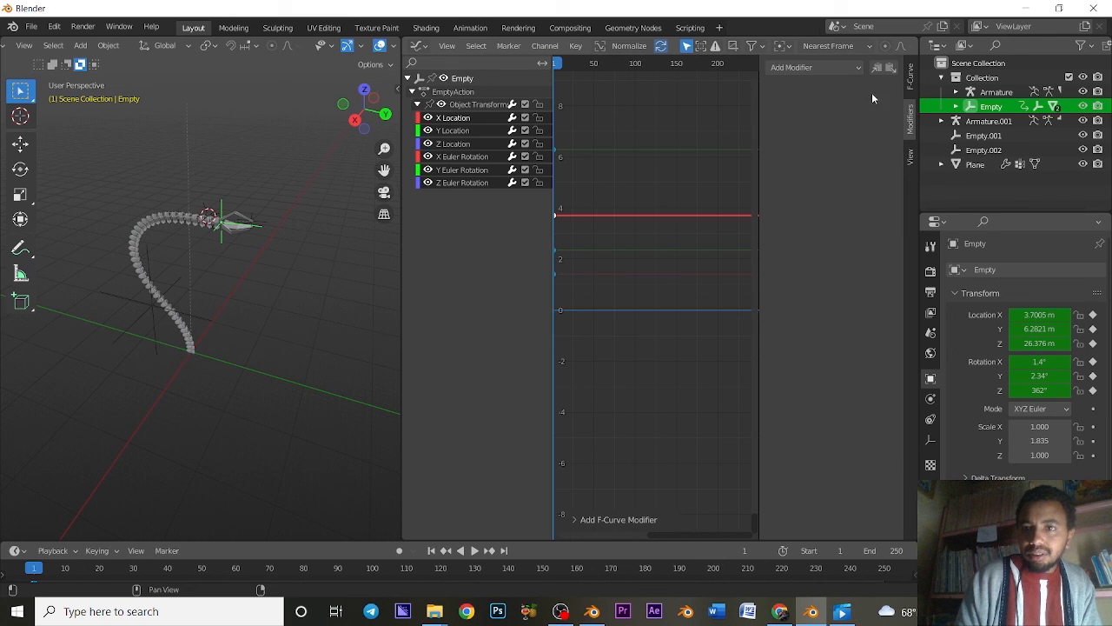
Step: Add a Noise modifier to Empty's X Location curve with scale 19.9 and strength 1.3, and preview the animation
click(808, 68)
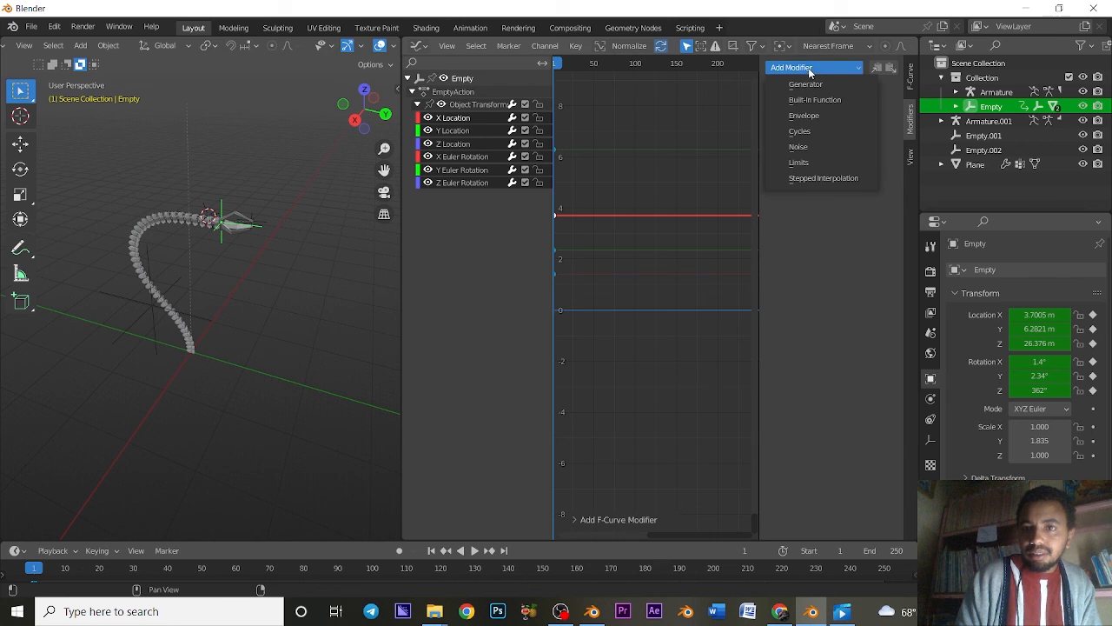
click(809, 146)
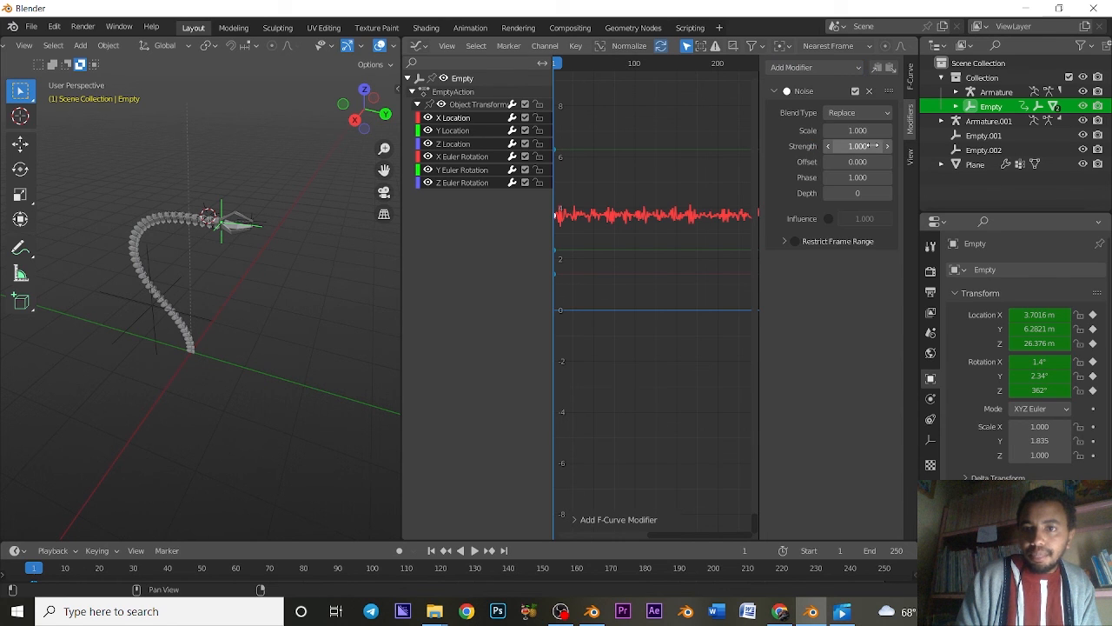
drag(857, 131, 943, 130)
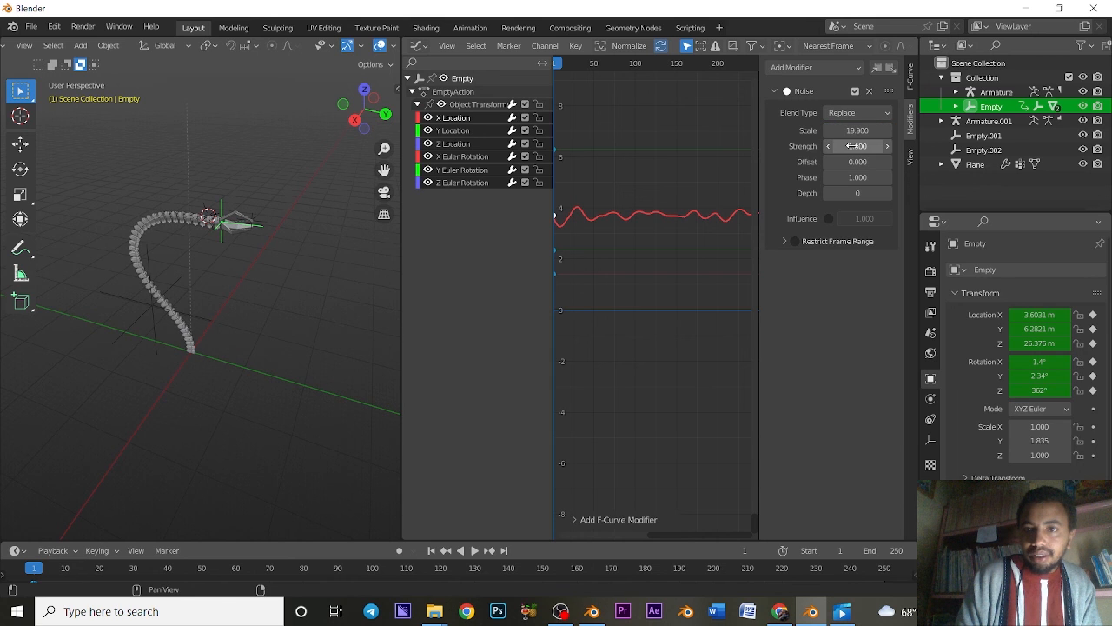
mouse_move(853, 146)
mouse_down()
mouse_move(883, 146)
mouse_move(855, 146)
mouse_up()
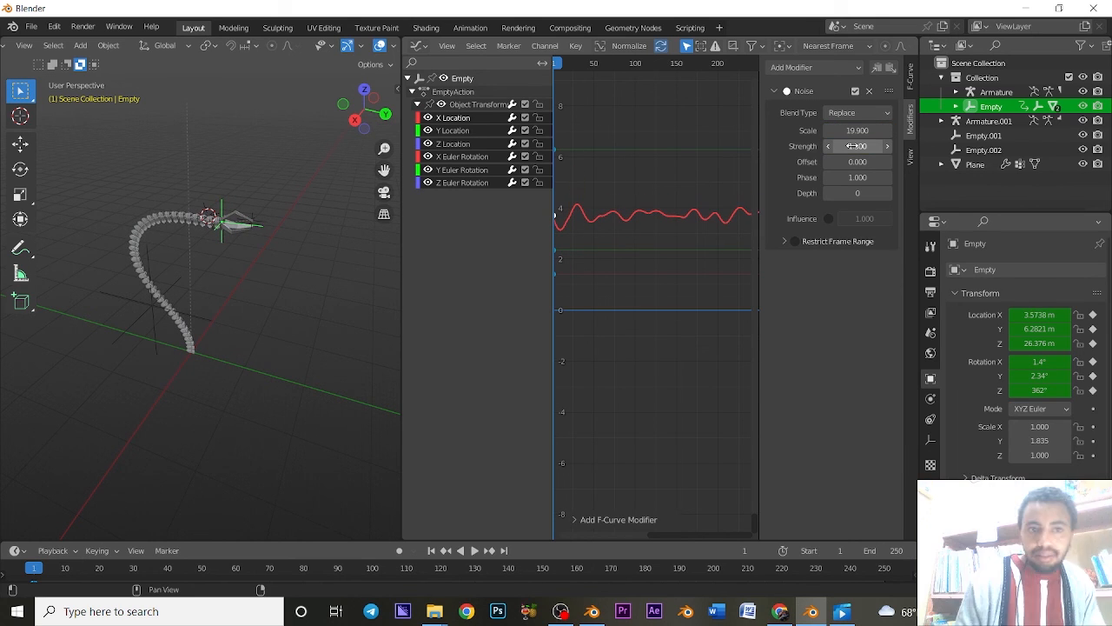
key(space)
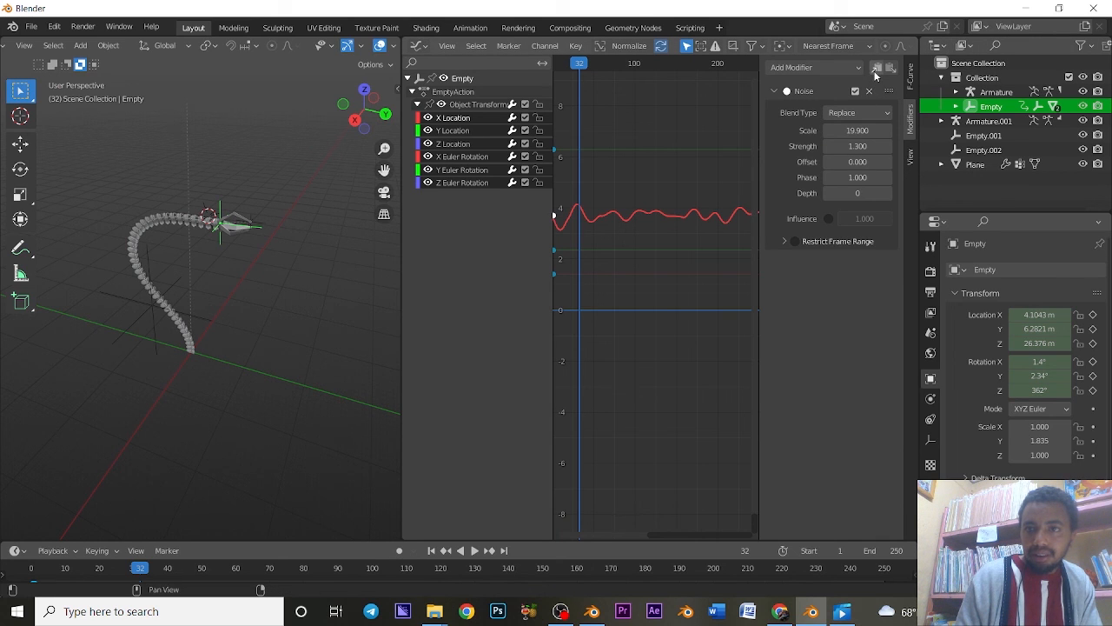
Step: Copy the X Location Noise modifier to Y Location, set its scale to 42.5 and strength to 12, and play the animation
click(451, 129)
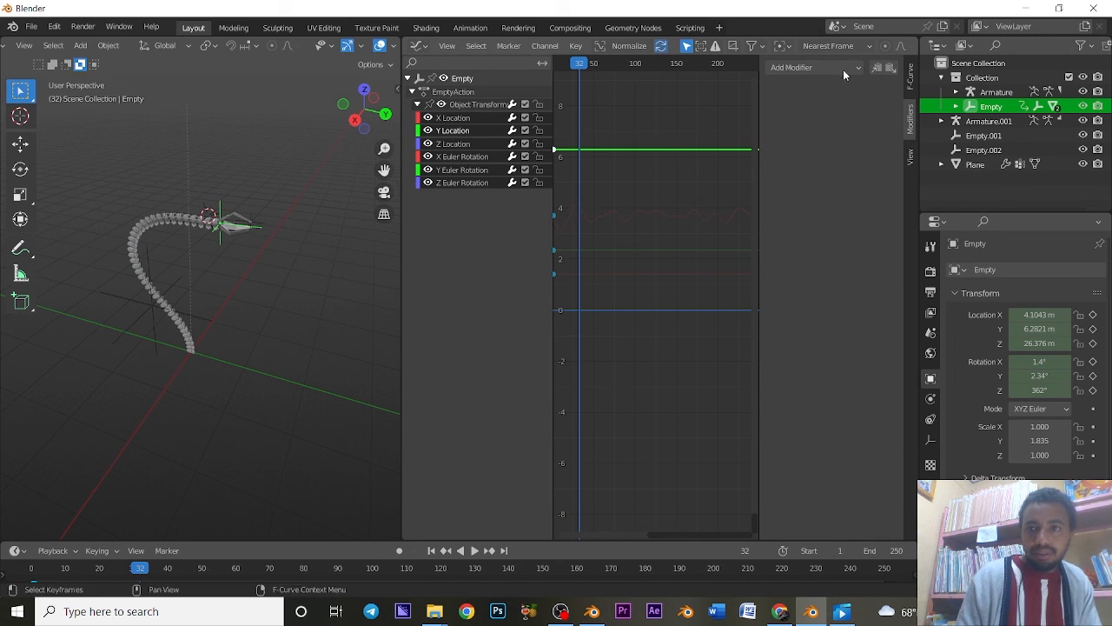
click(890, 68)
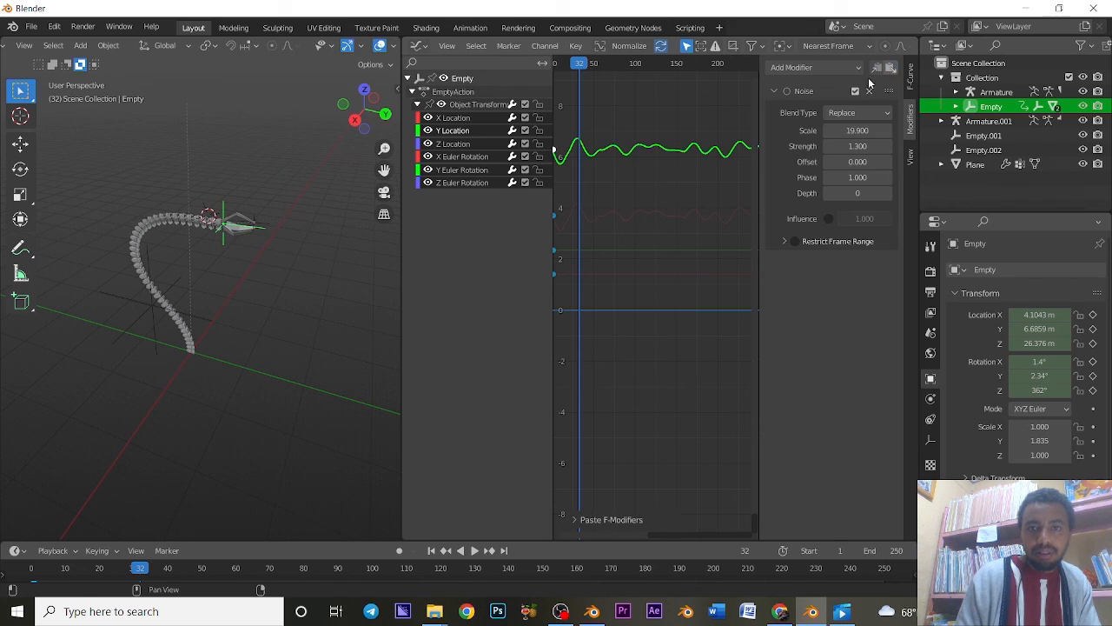
drag(857, 130, 876, 146)
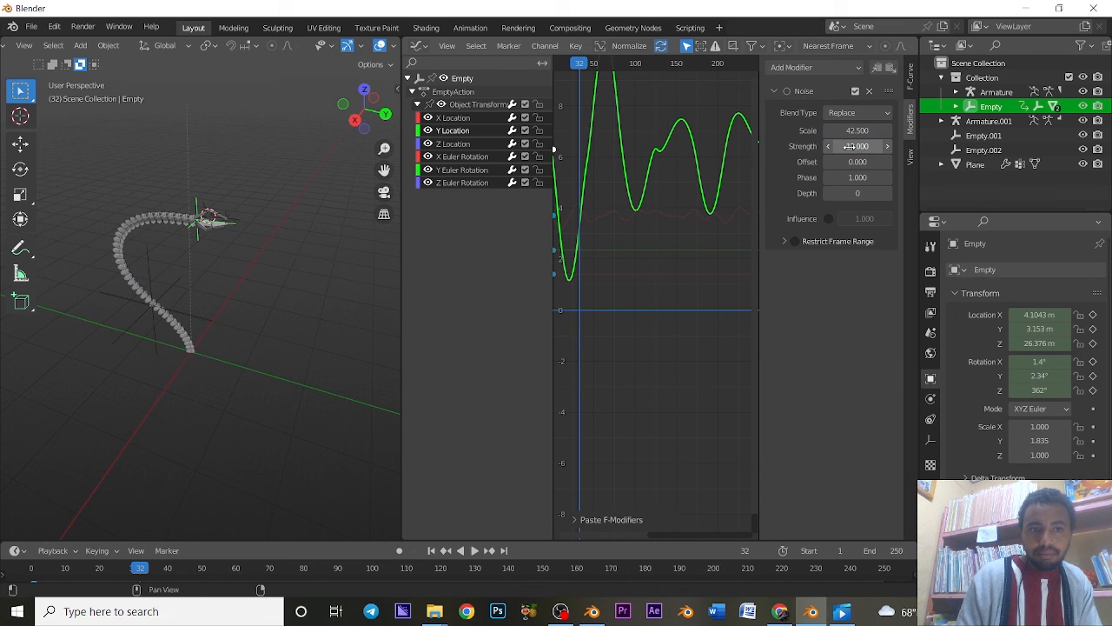
key(space)
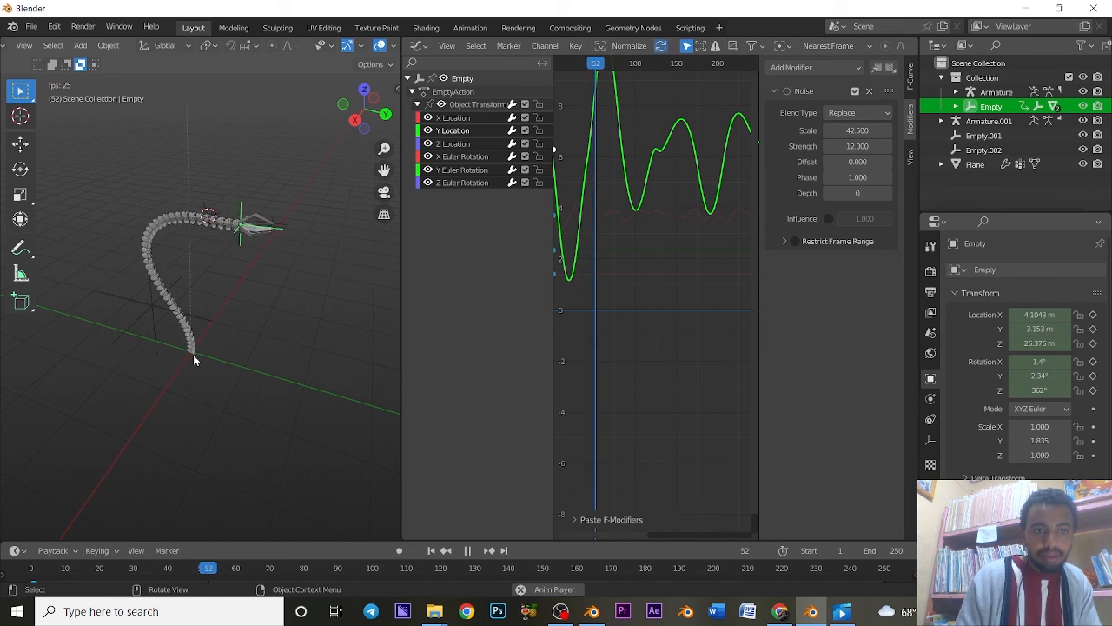
key(space)
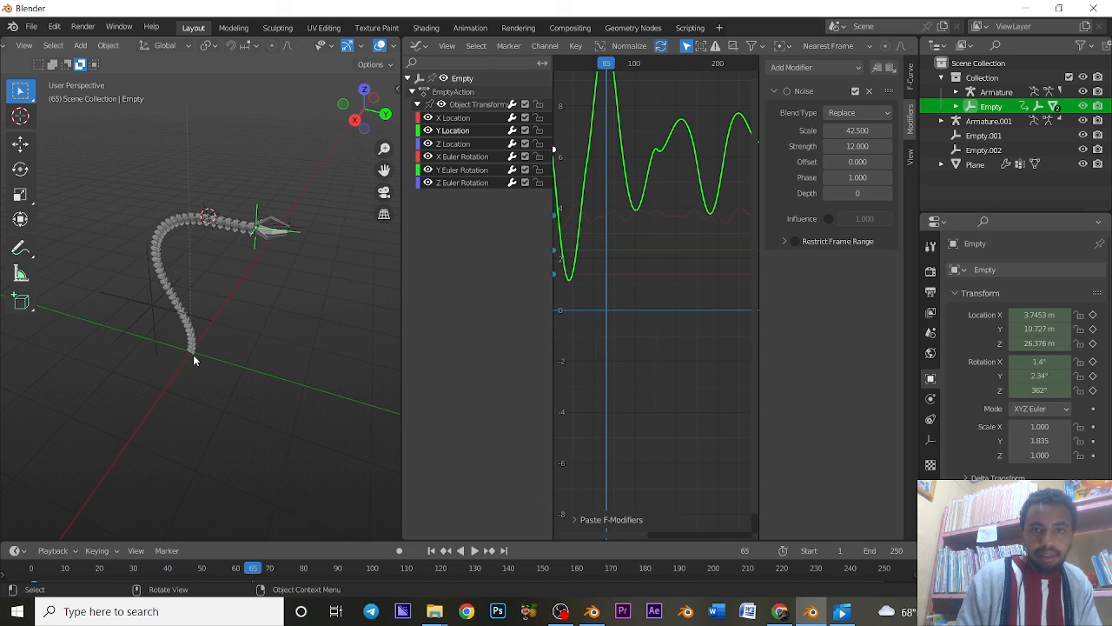
Step: Paste the copied Noise modifier onto Z Location, set its scale to 36.6 and strength to 23.7, and play the animation
click(473, 146)
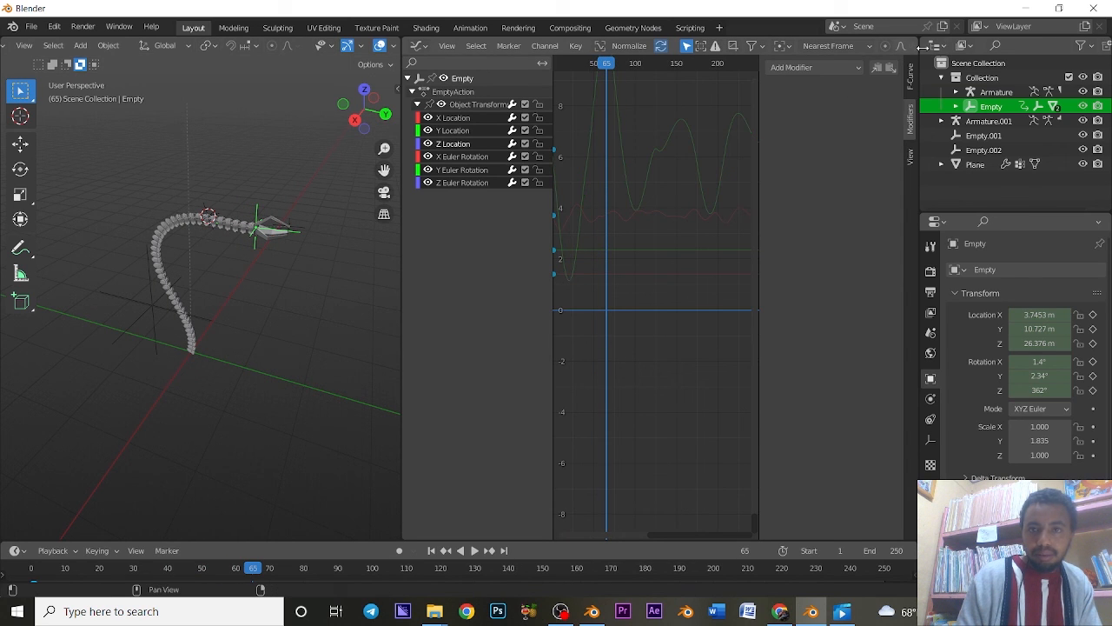
click(890, 68)
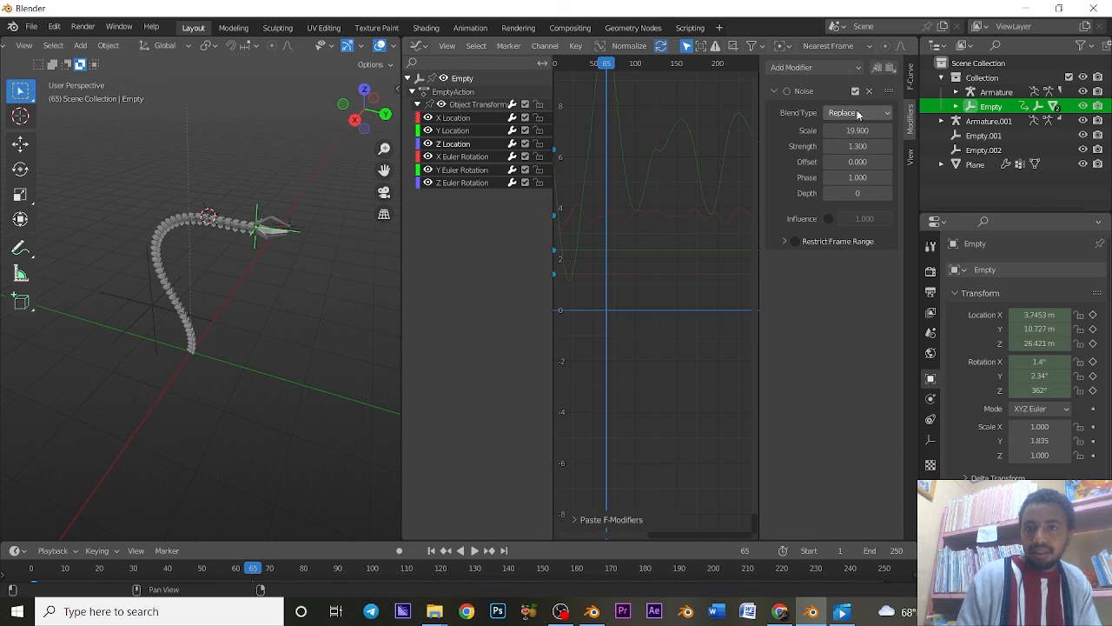
drag(857, 130, 899, 146)
key(space)
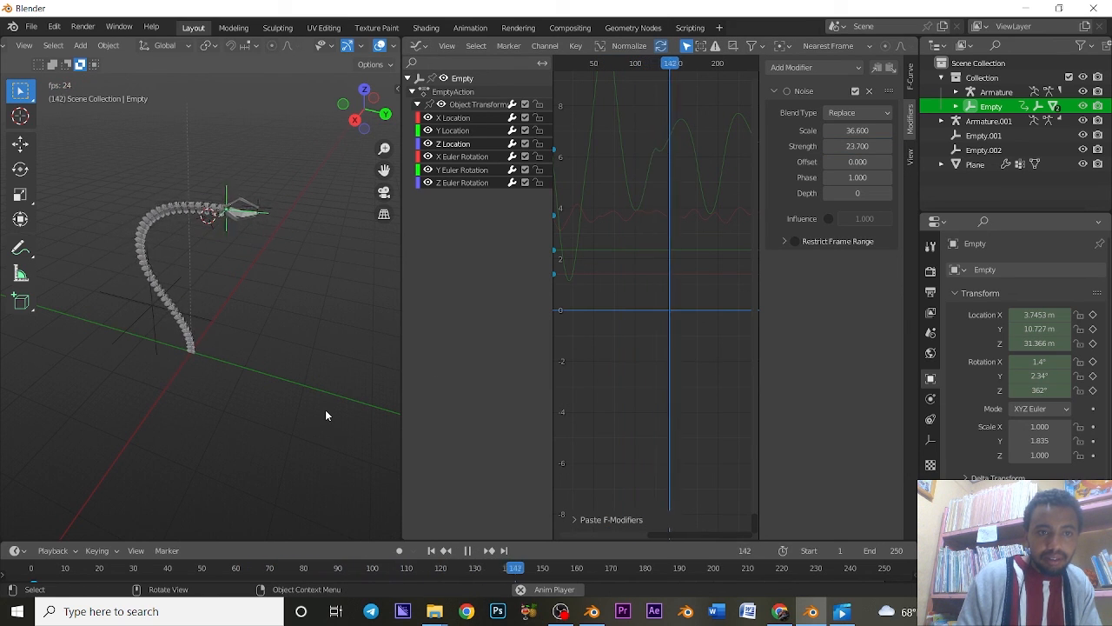
key(space)
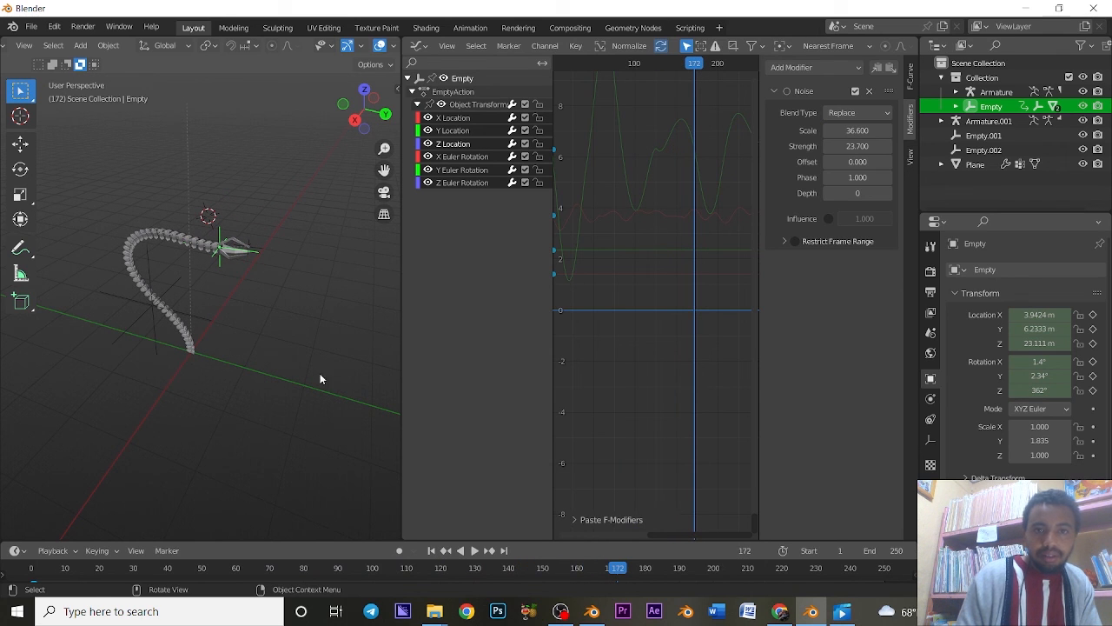
Step: Paste the copied Noise modifier onto Empty's X Euler Rotation curve and play the animation
click(465, 156)
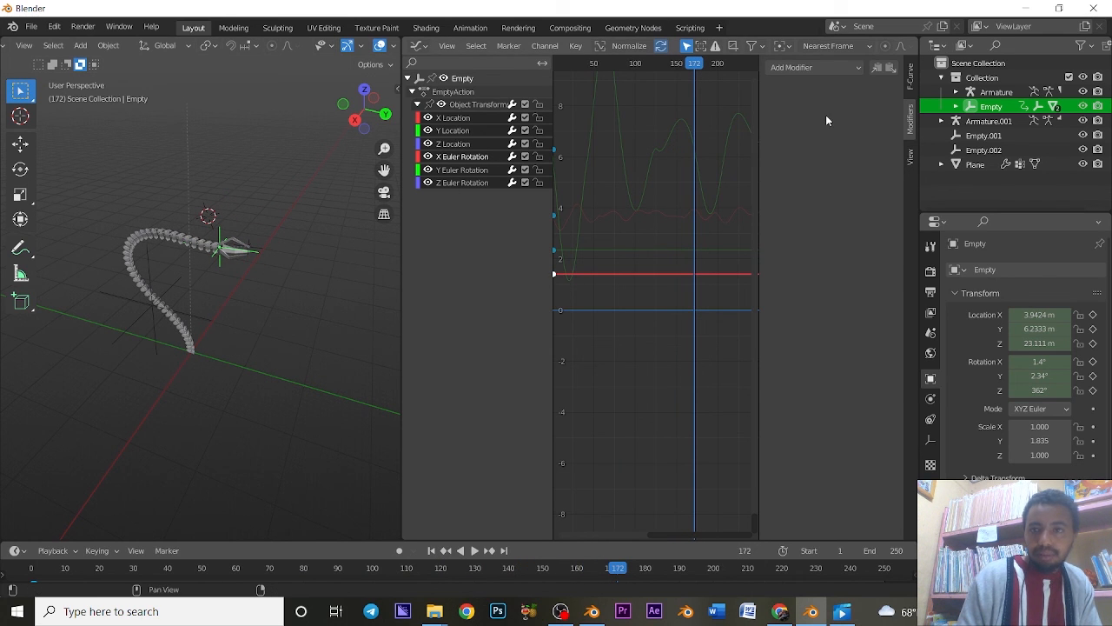
click(893, 67)
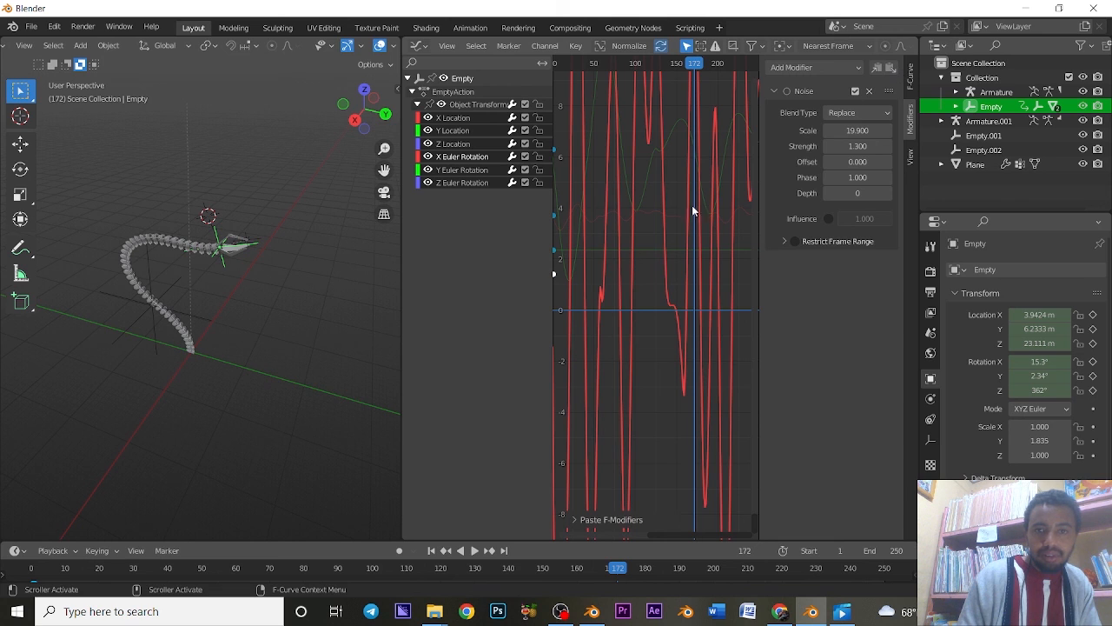
key(space)
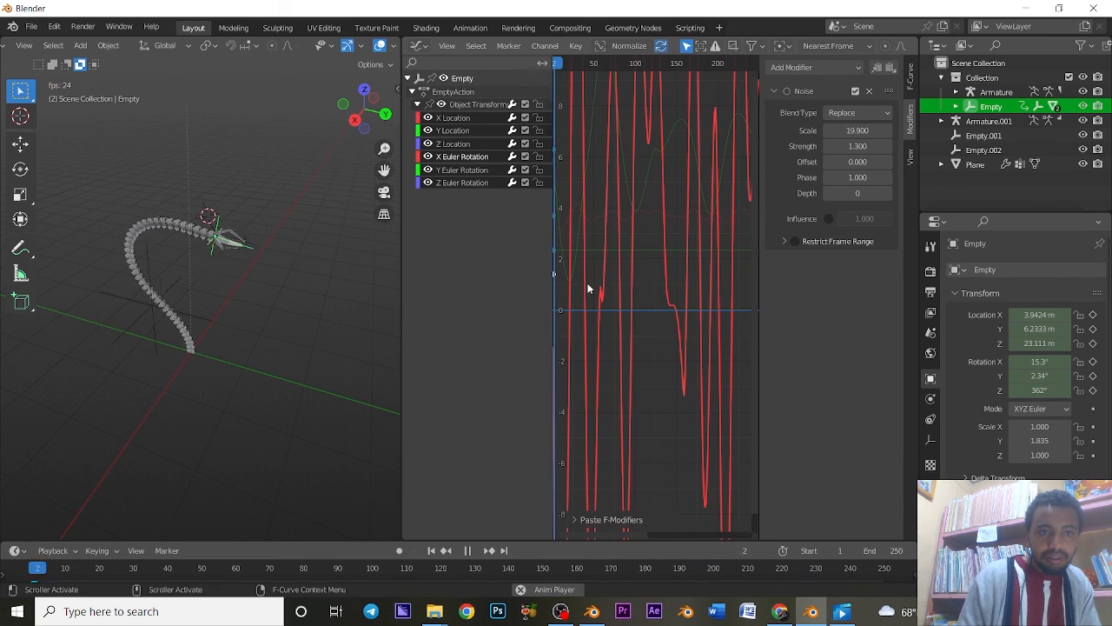
key(space)
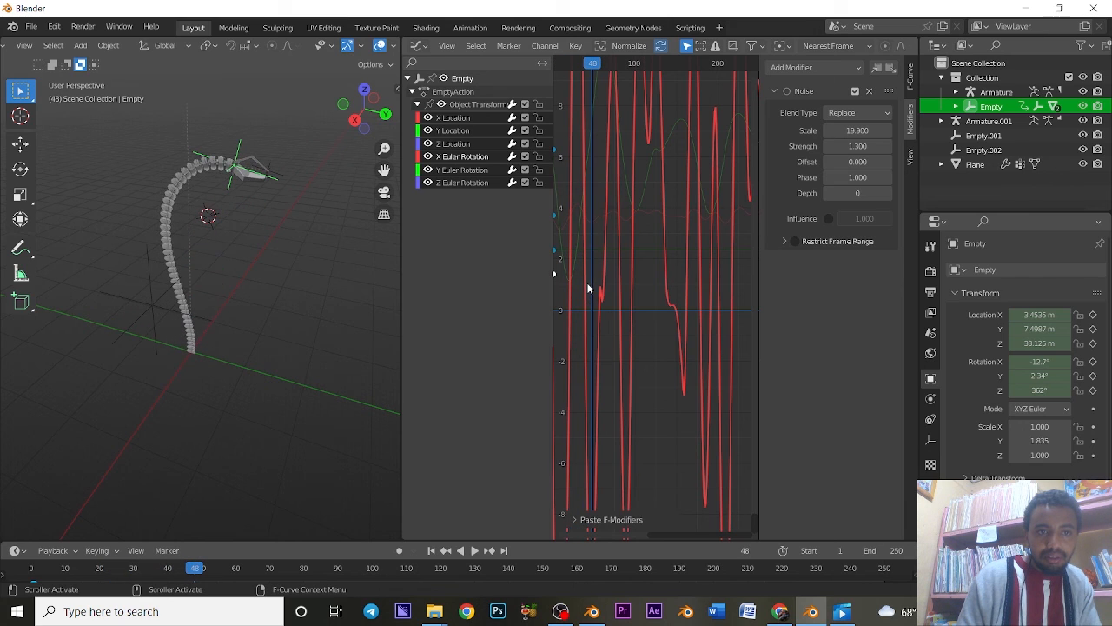
Step: Paste the Noise modifier onto Y Euler Rotation with scale 17.4, strength 0.5 and phase 16, and start playback
click(469, 170)
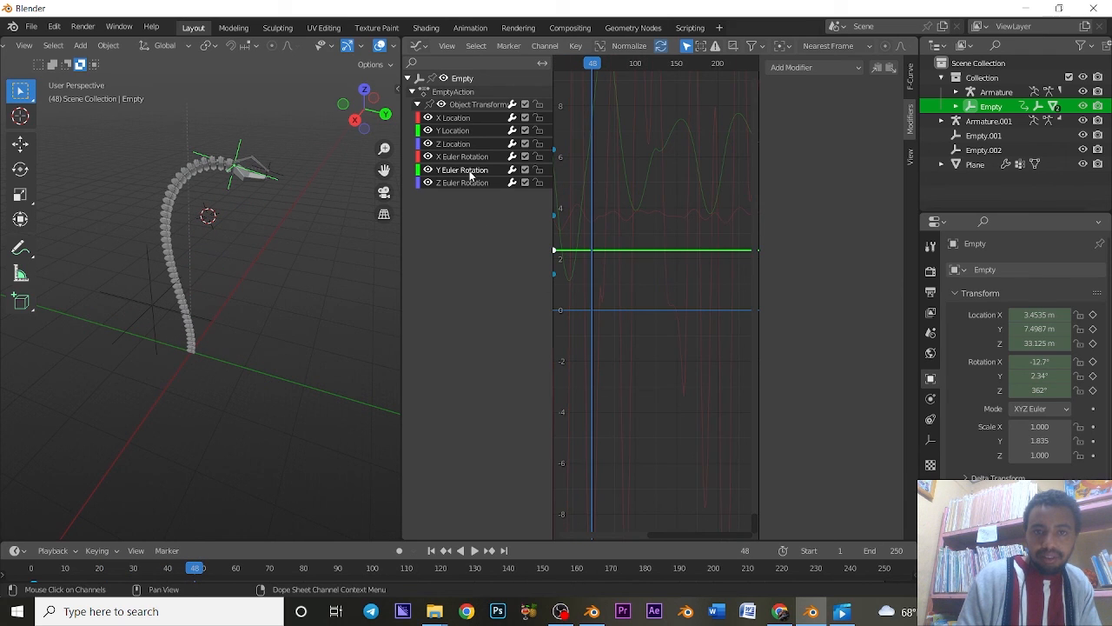
click(891, 68)
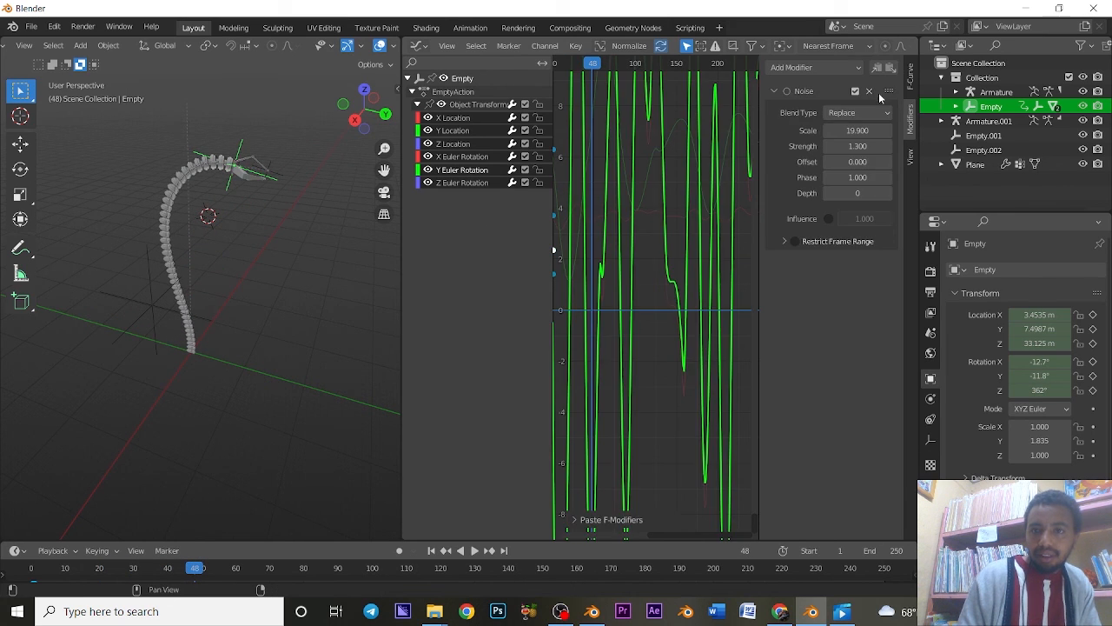
drag(869, 130, 895, 177)
key(space)
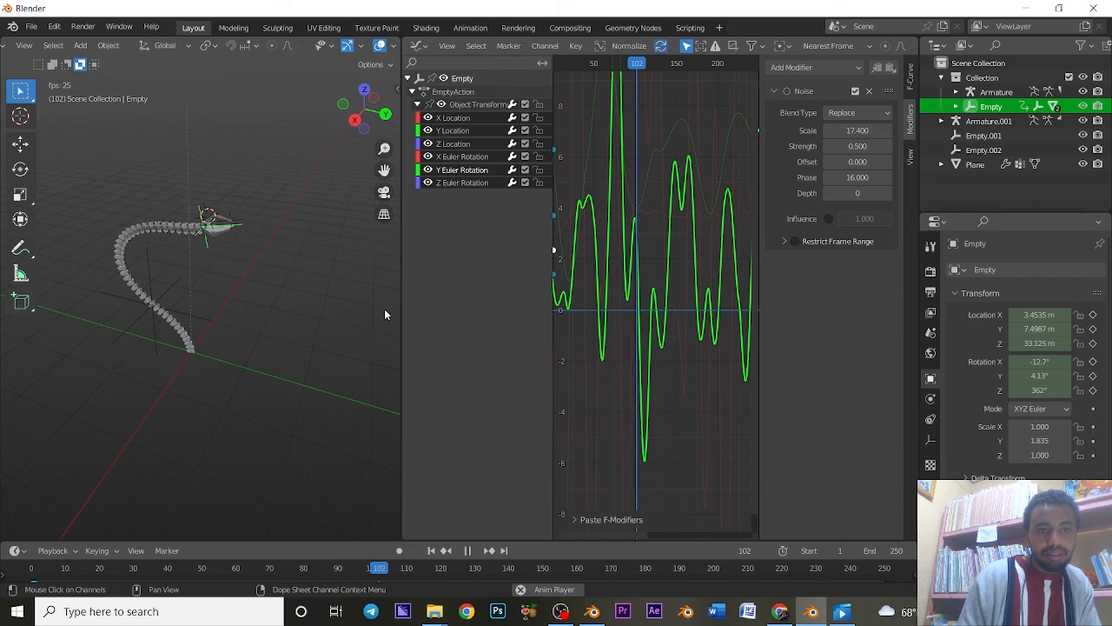
Step: Paste the copied Noise modifier onto Empty's Z Euler Rotation curve
click(458, 182)
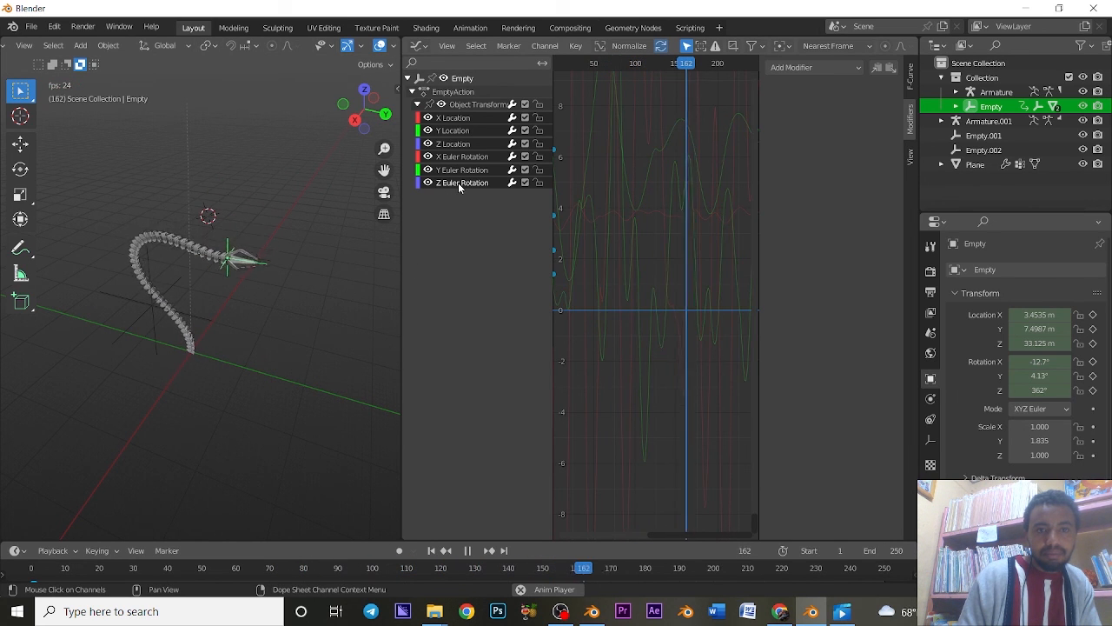
click(891, 67)
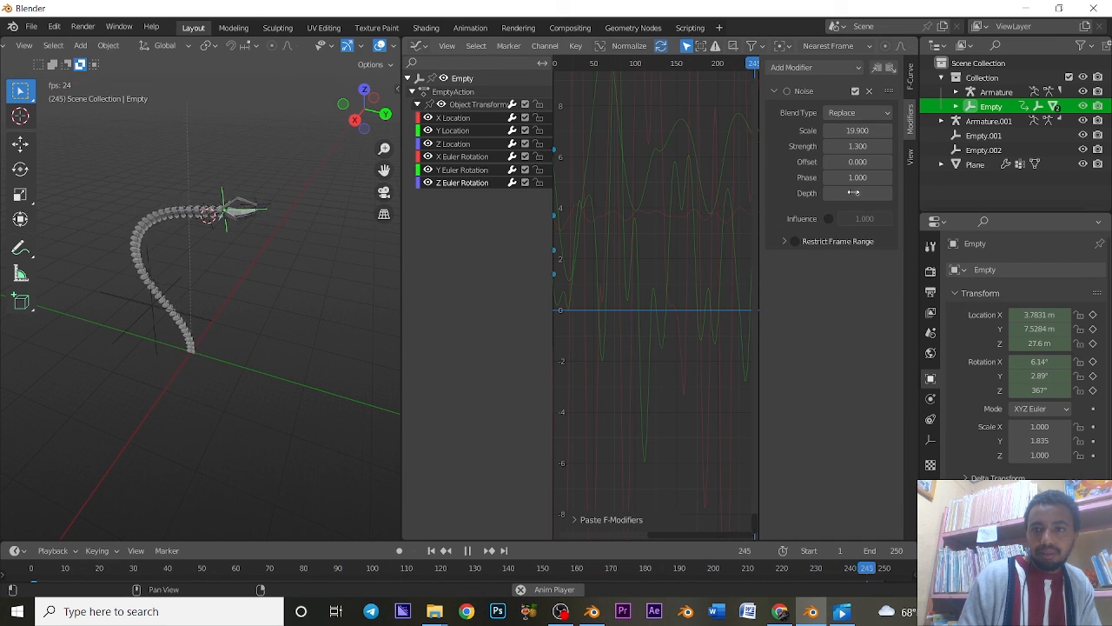